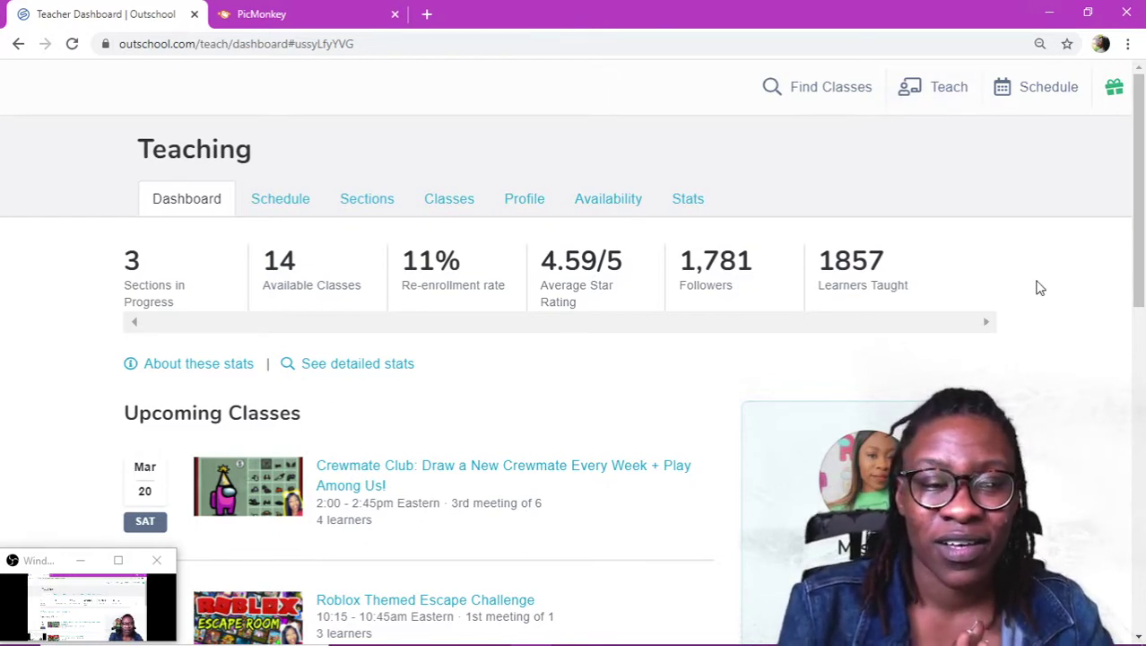
# Filter the teacher's class list to show archived classes and look through them.
pyautogui.moveTo(1032, 642)
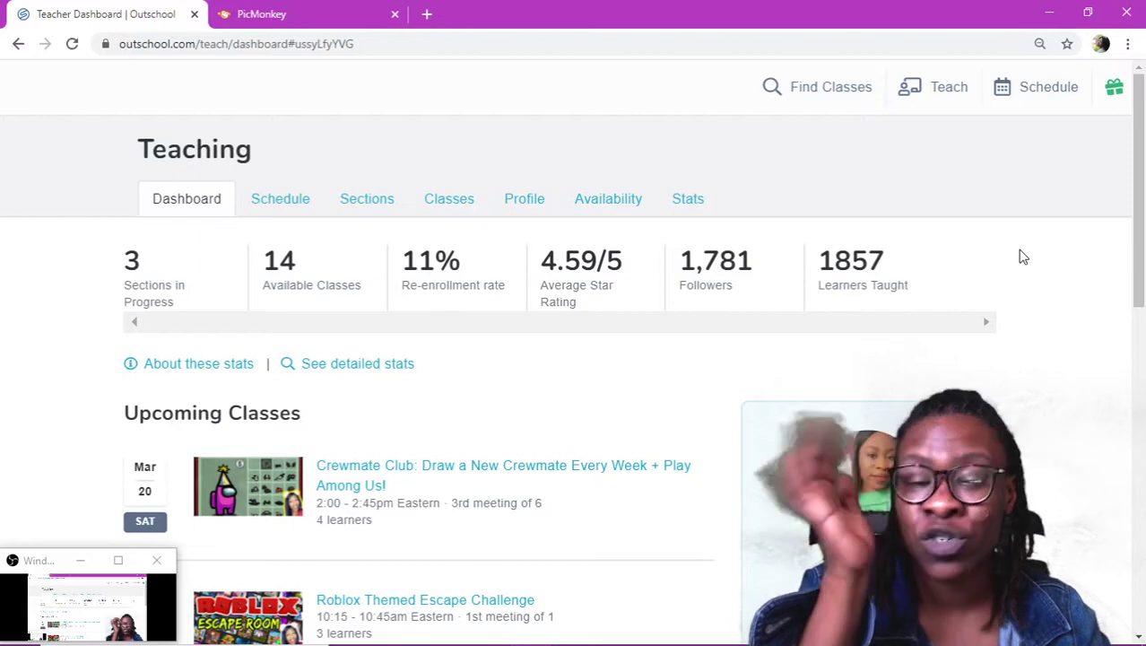
pyautogui.click(467, 196)
pyautogui.scroll(-2, 441, 403)
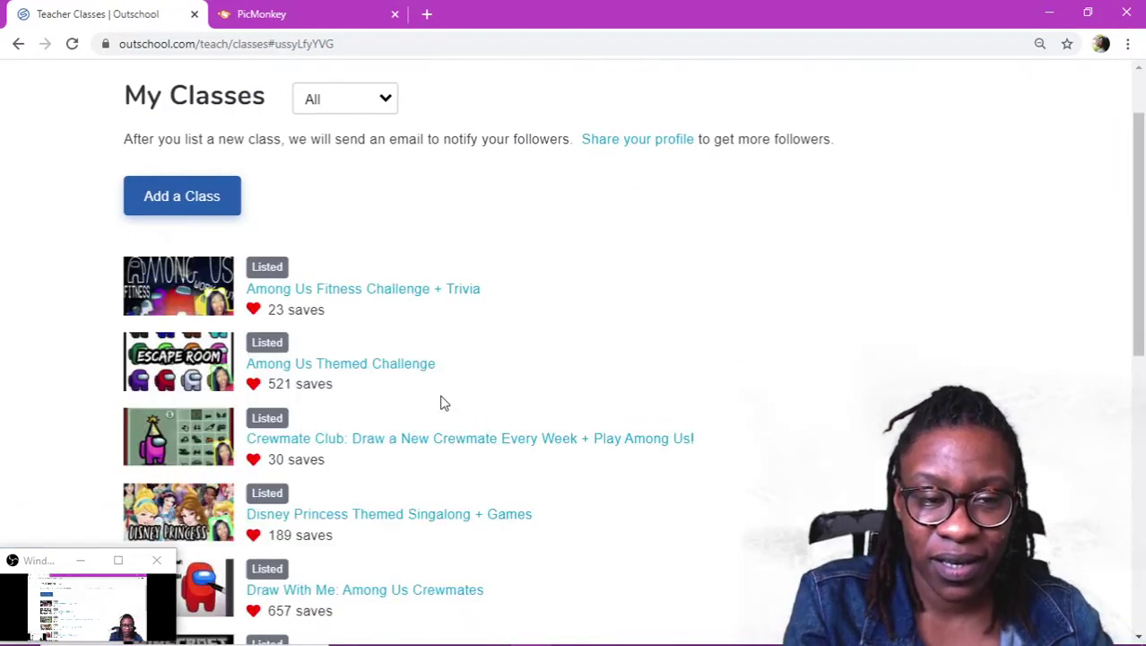
pyautogui.click(348, 90)
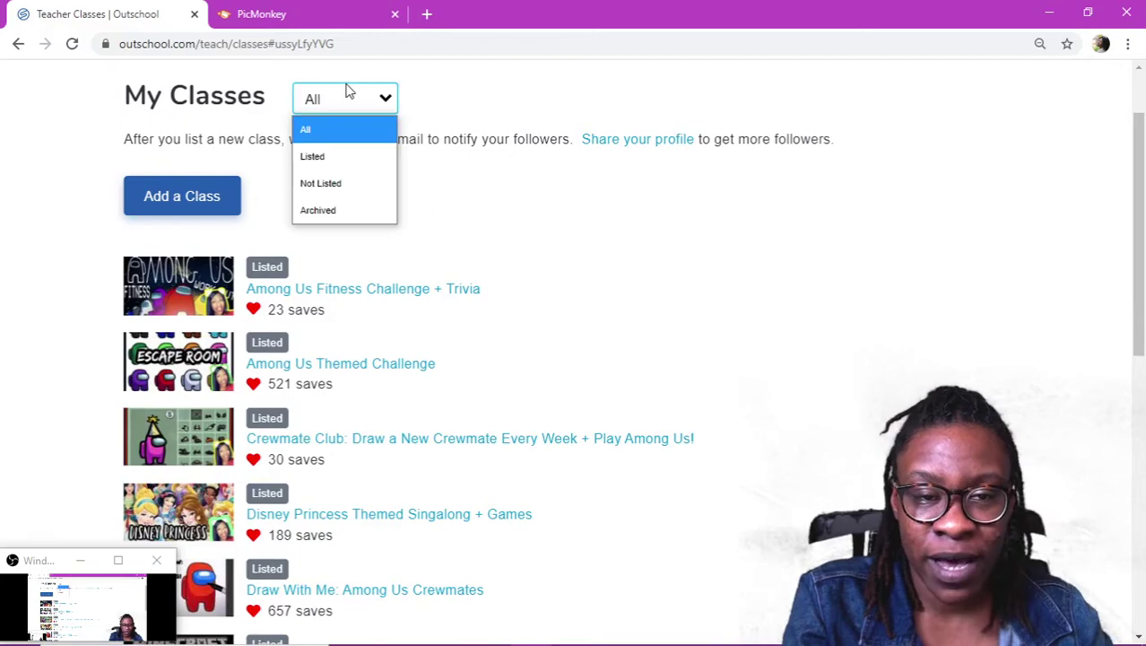
pyautogui.click(338, 209)
pyautogui.scroll(-5, 568, 264)
pyautogui.scroll(-5, 568, 263)
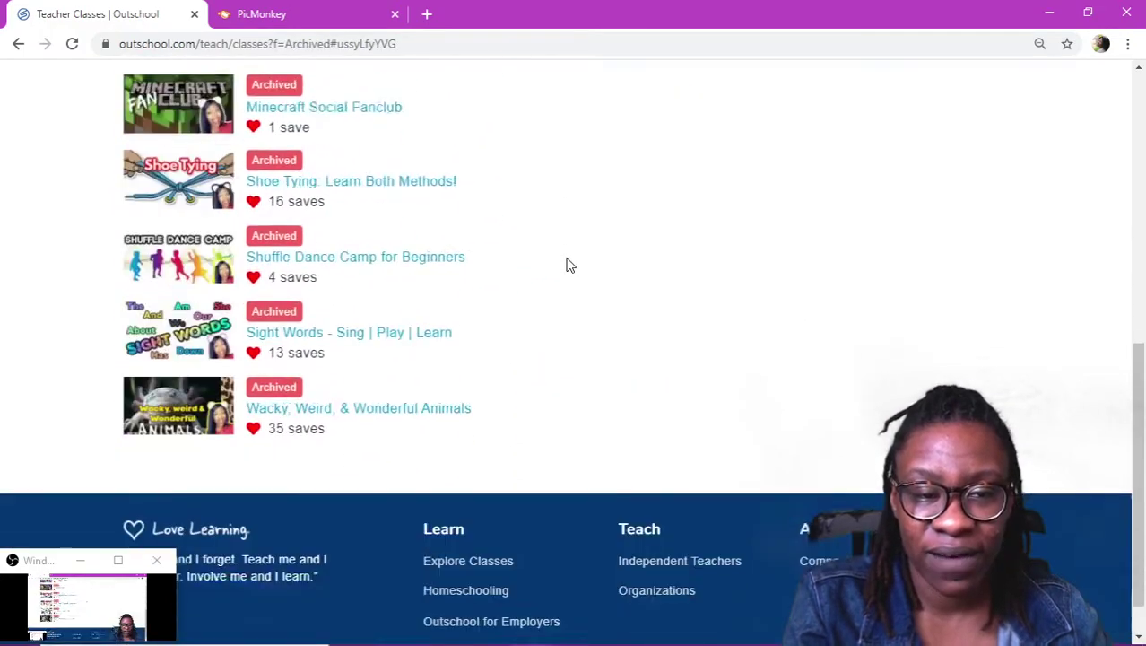
pyautogui.scroll(13, 568, 263)
pyautogui.click(363, 281)
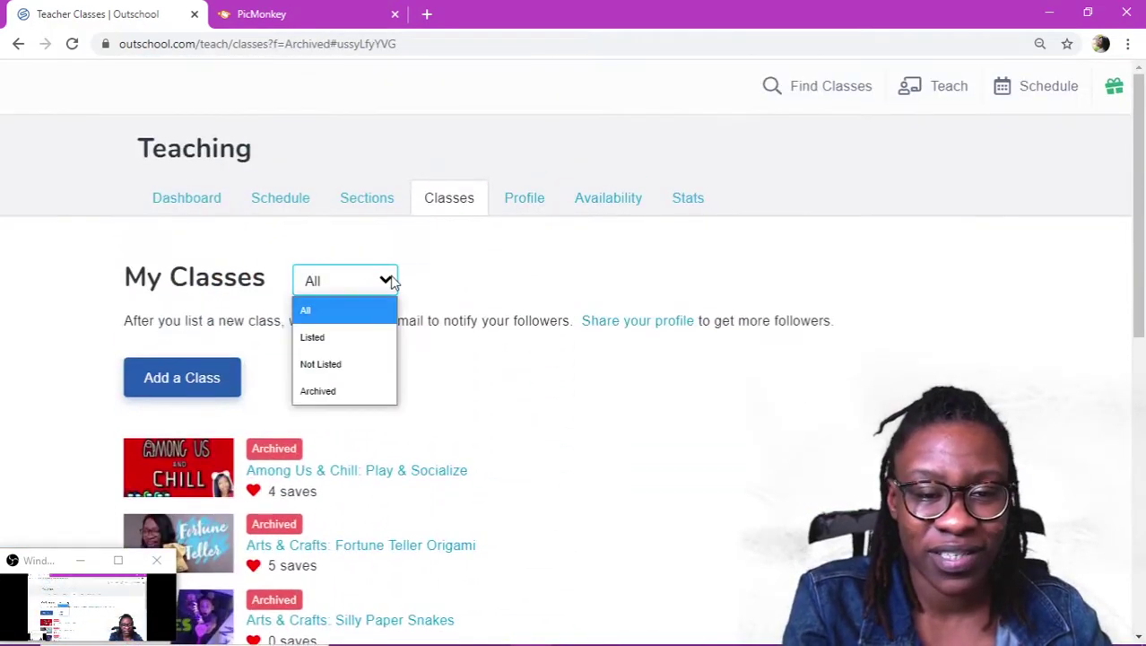
# Return to the teaching area's class list and start adding a new class.
pyautogui.click(918, 101)
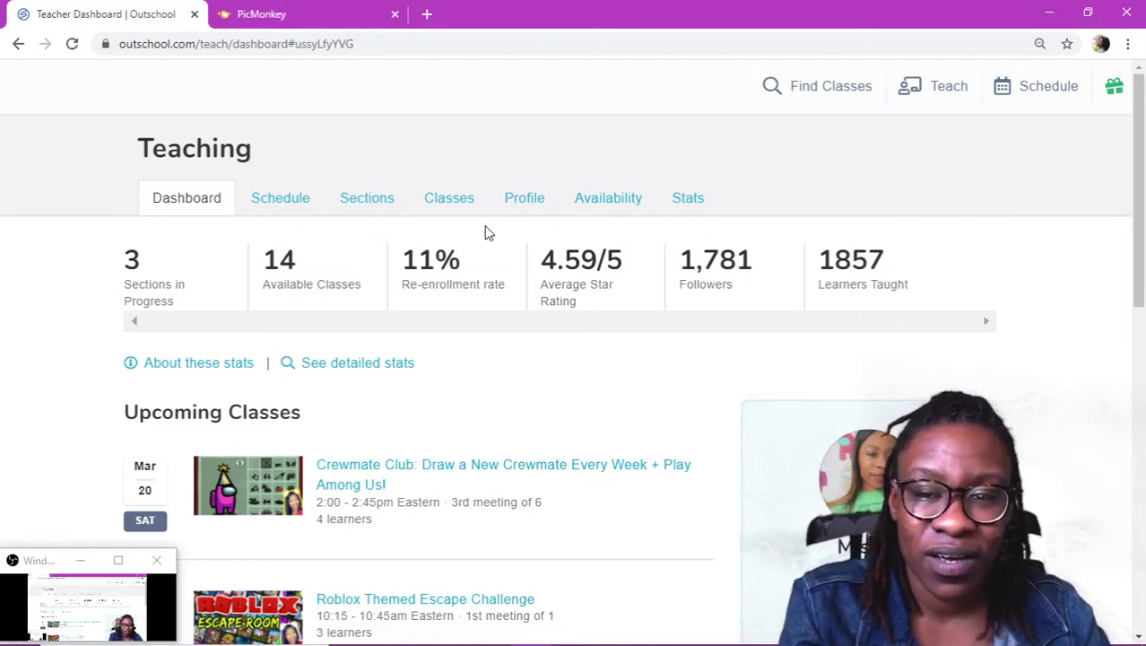
pyautogui.click(361, 205)
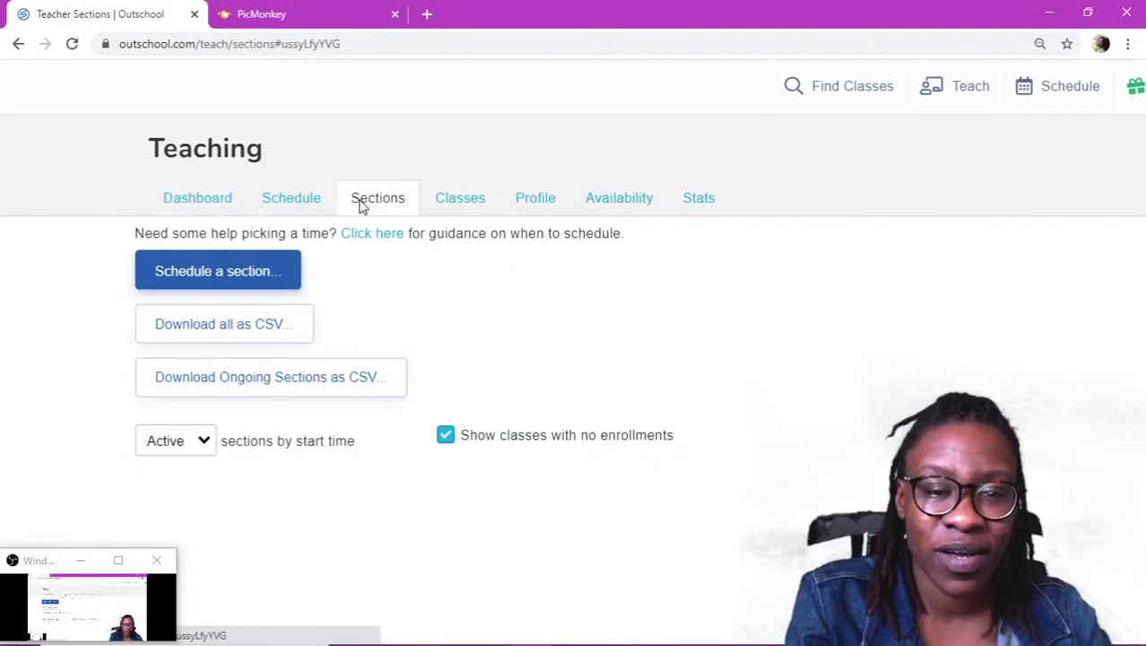
pyautogui.click(468, 216)
pyautogui.scroll(-1, 297, 399)
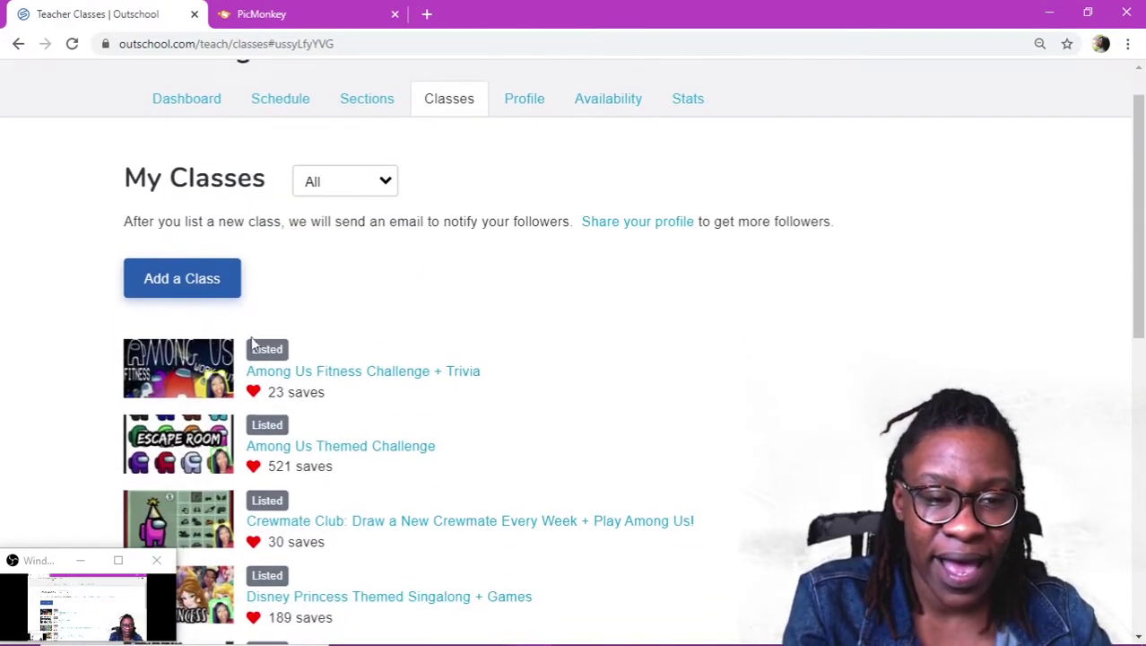
pyautogui.click(202, 294)
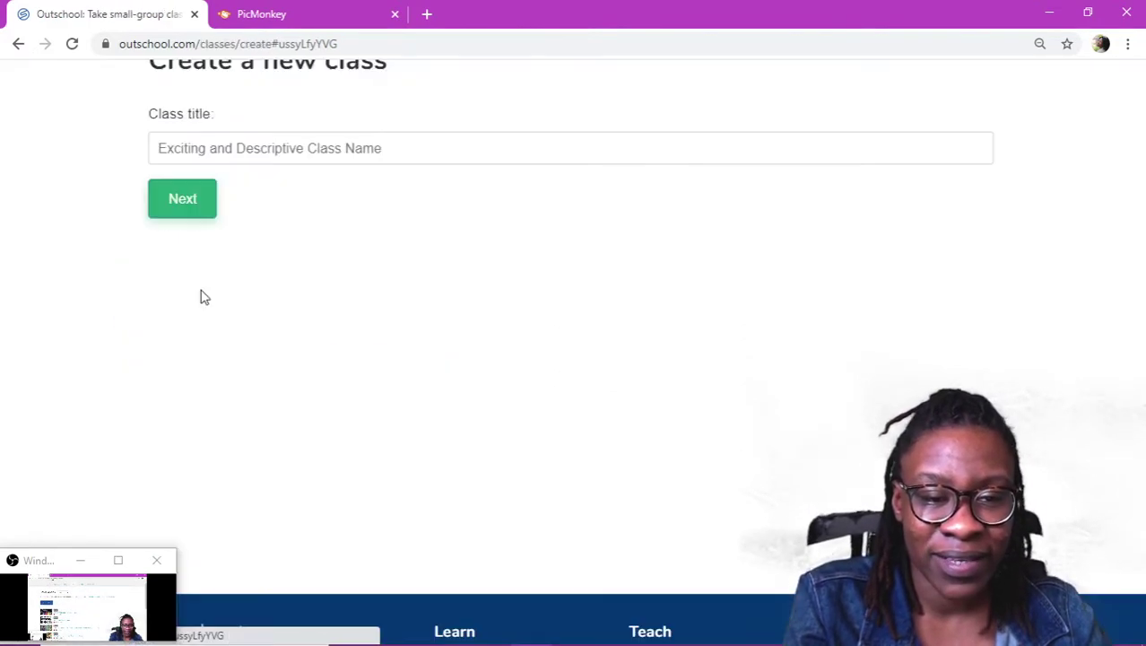
# Title the new class "Let's Draw Scooby Doo" and continue to its listing details.
pyautogui.click(390, 151)
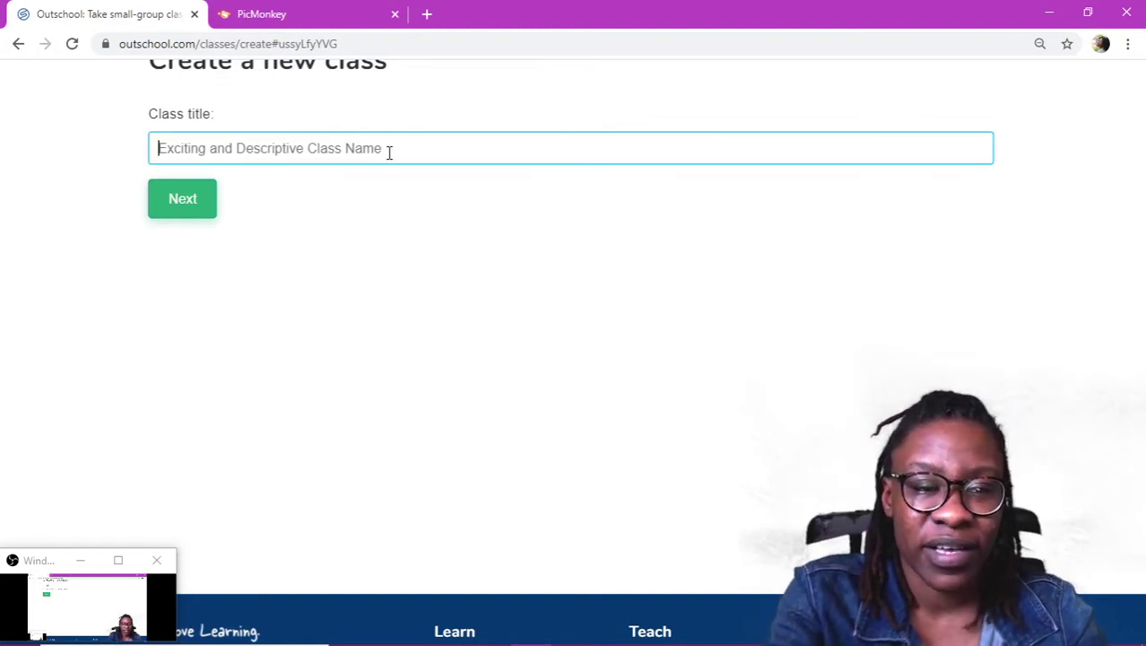
pyautogui.write('Let')
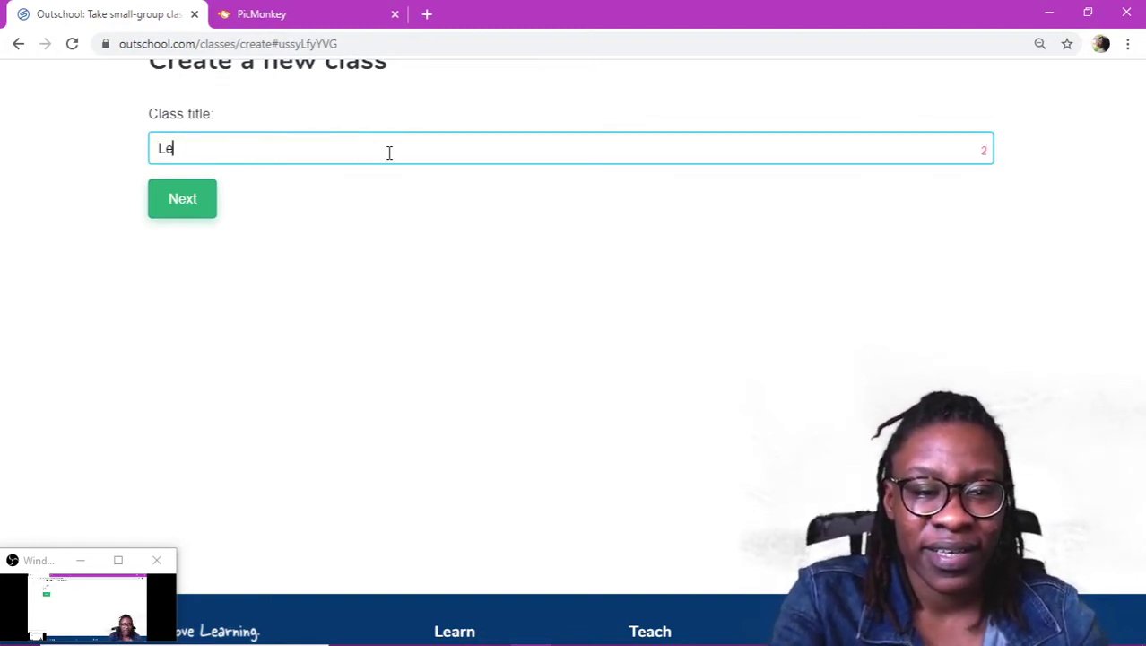
pyautogui.press('Return')
pyautogui.press('BackSpace')
pyautogui.write("'s ")
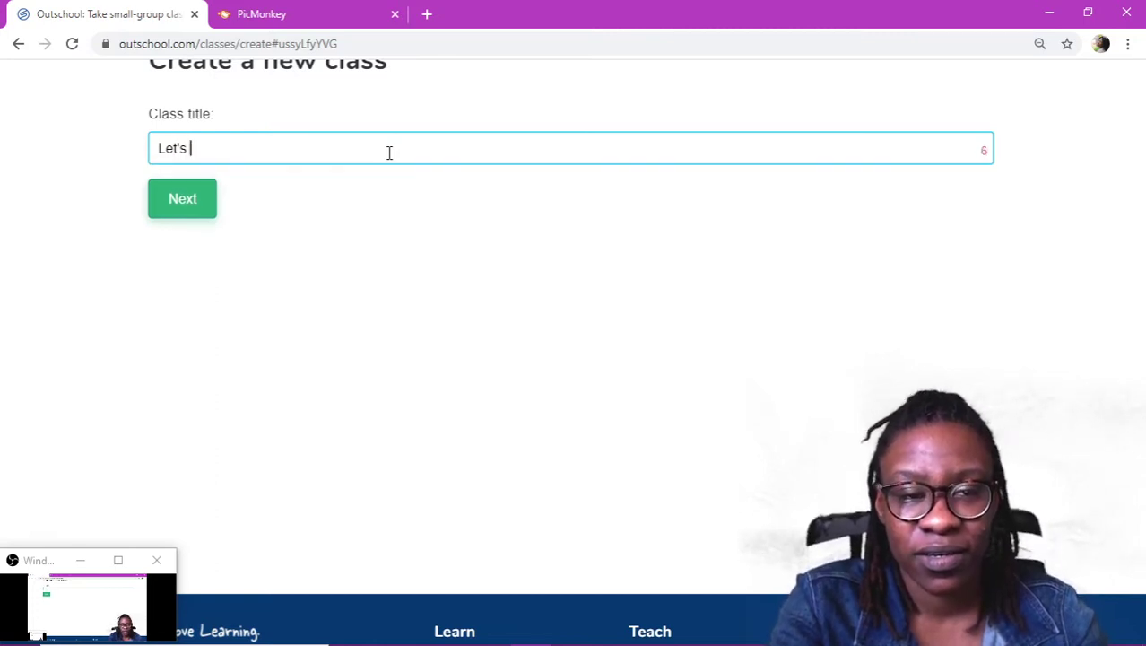
pyautogui.write('Draw ')
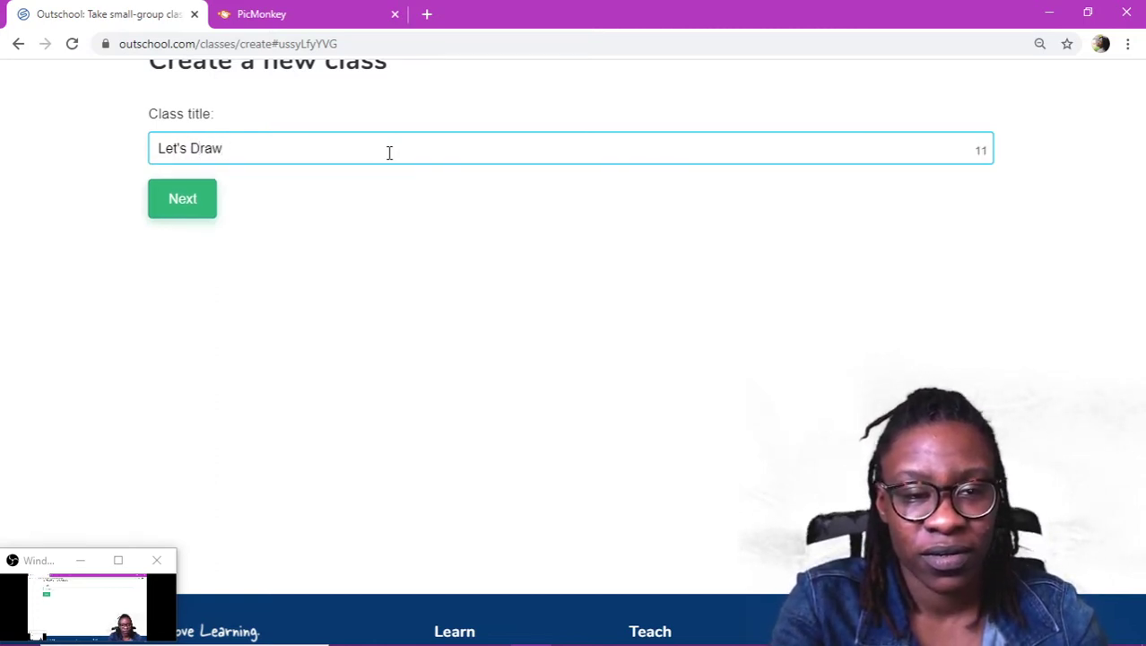
pyautogui.write('Scooby ')
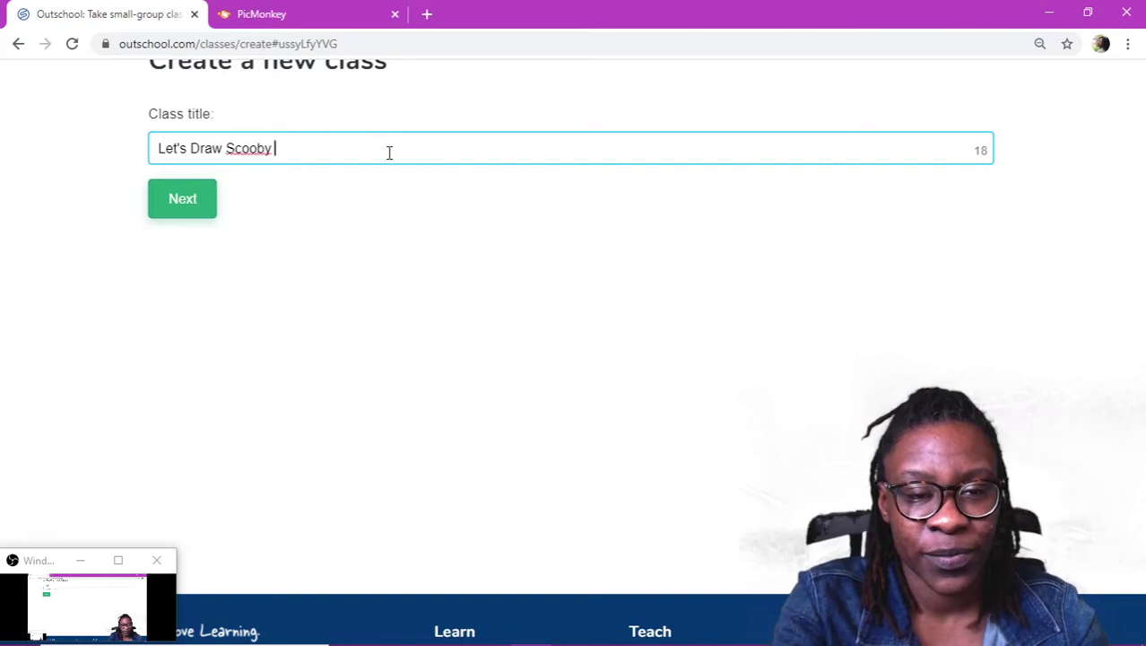
pyautogui.write('Doo')
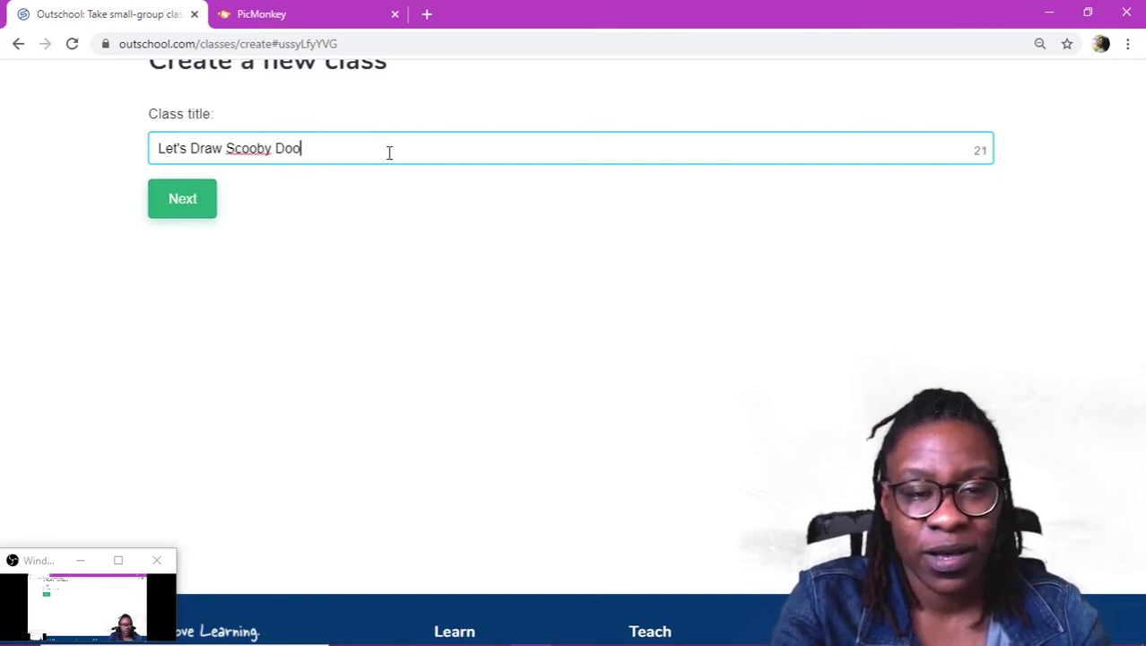
pyautogui.click(193, 206)
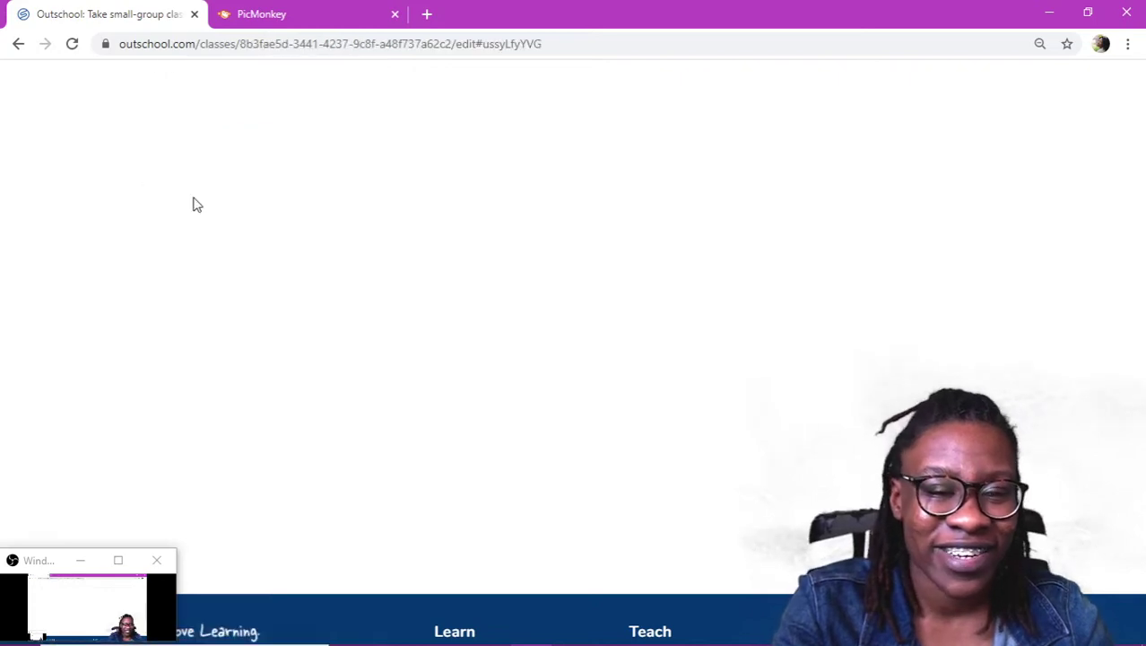
# Fill in the Parent/Family Summary with "In this one time class, learners will pick up their drawing utensils and have fun drawing Scooby Doo.".
pyautogui.scroll(-2, 504, 274)
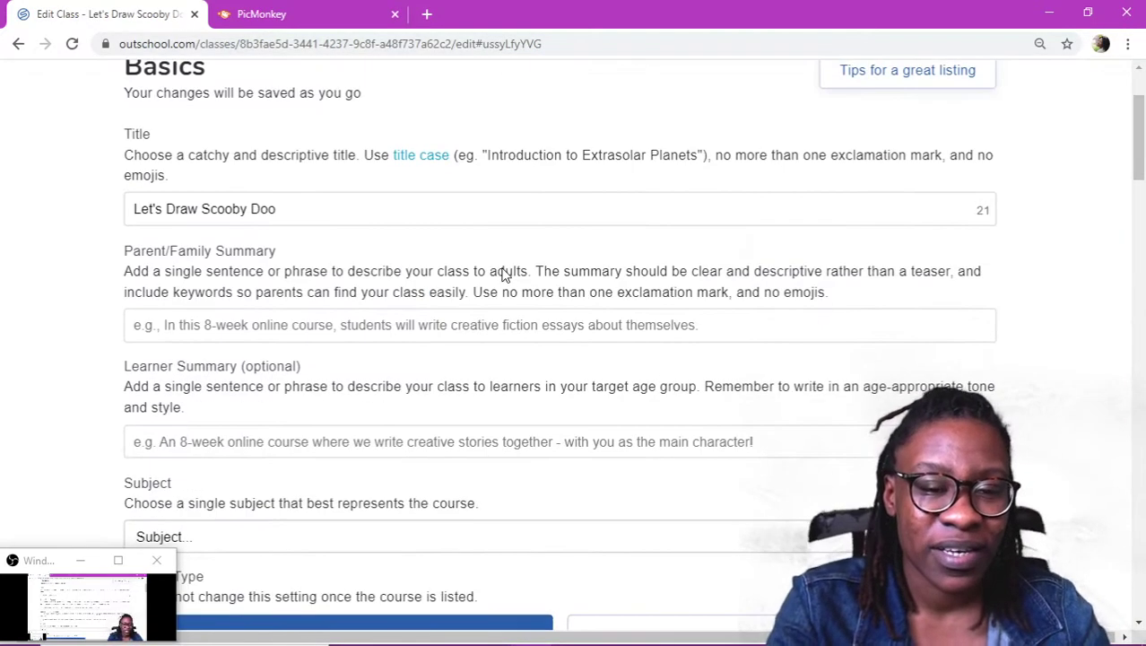
pyautogui.click(541, 331)
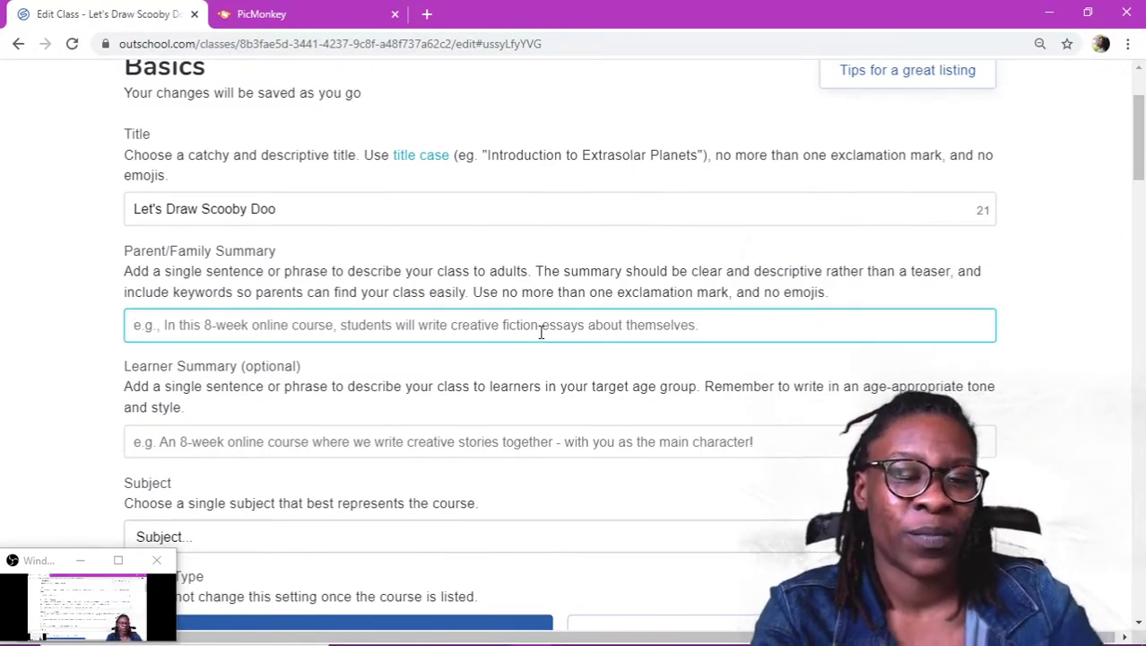
pyautogui.write('In this ')
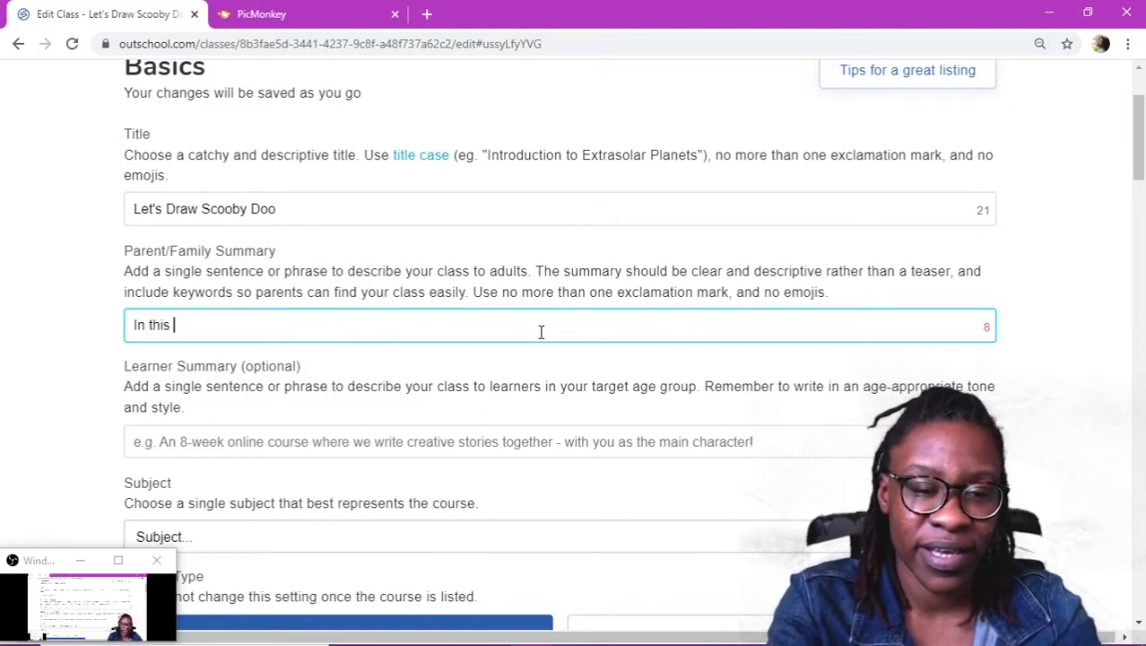
pyautogui.write('one time cl')
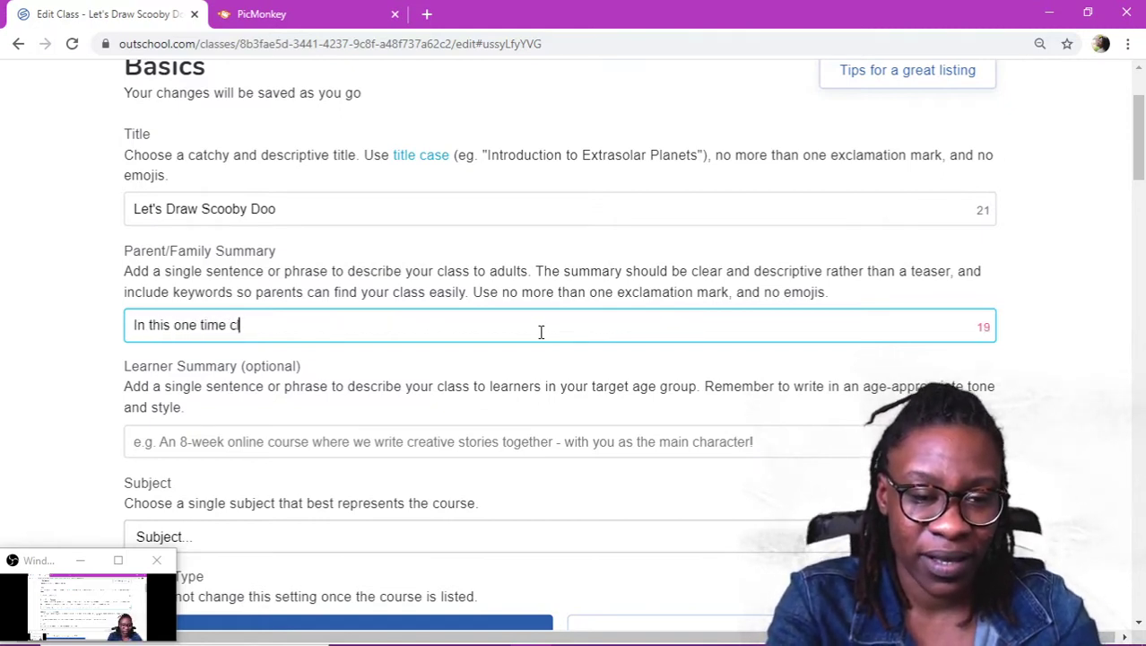
pyautogui.write('ass, learner')
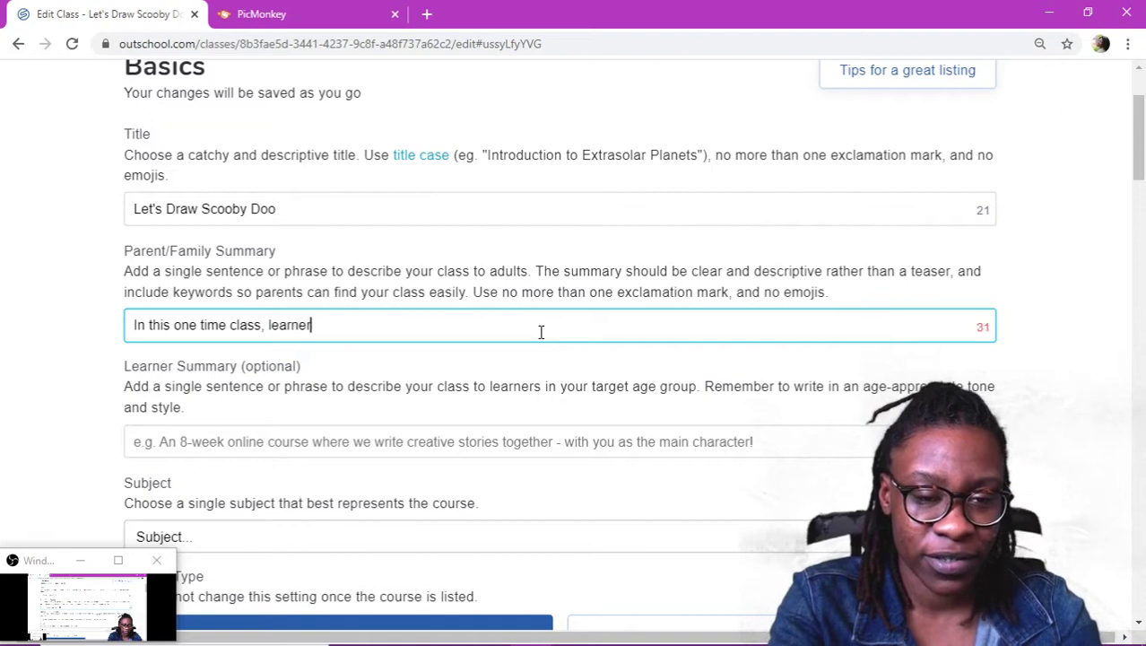
pyautogui.write('s will ')
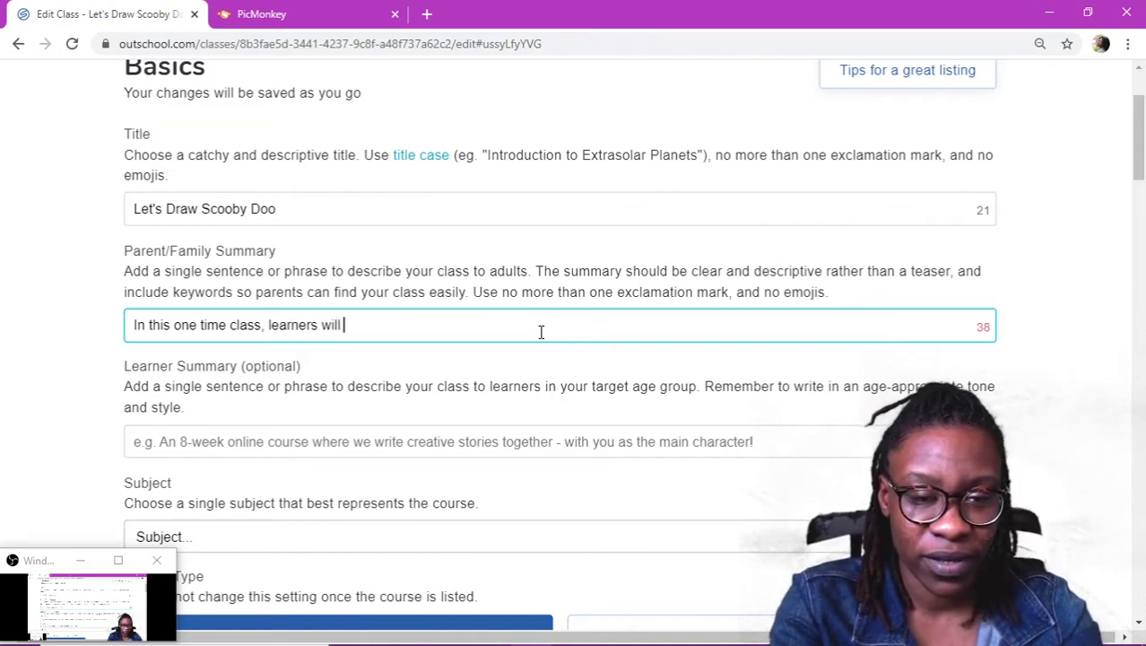
pyautogui.write('pick up their')
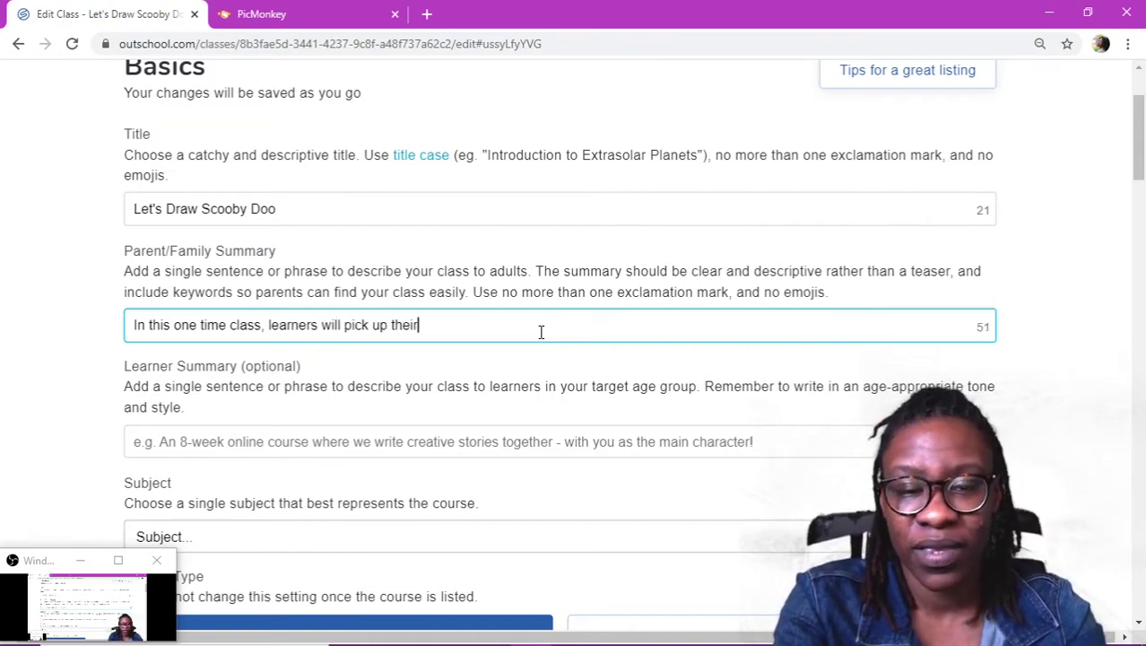
pyautogui.write(' drawing ut')
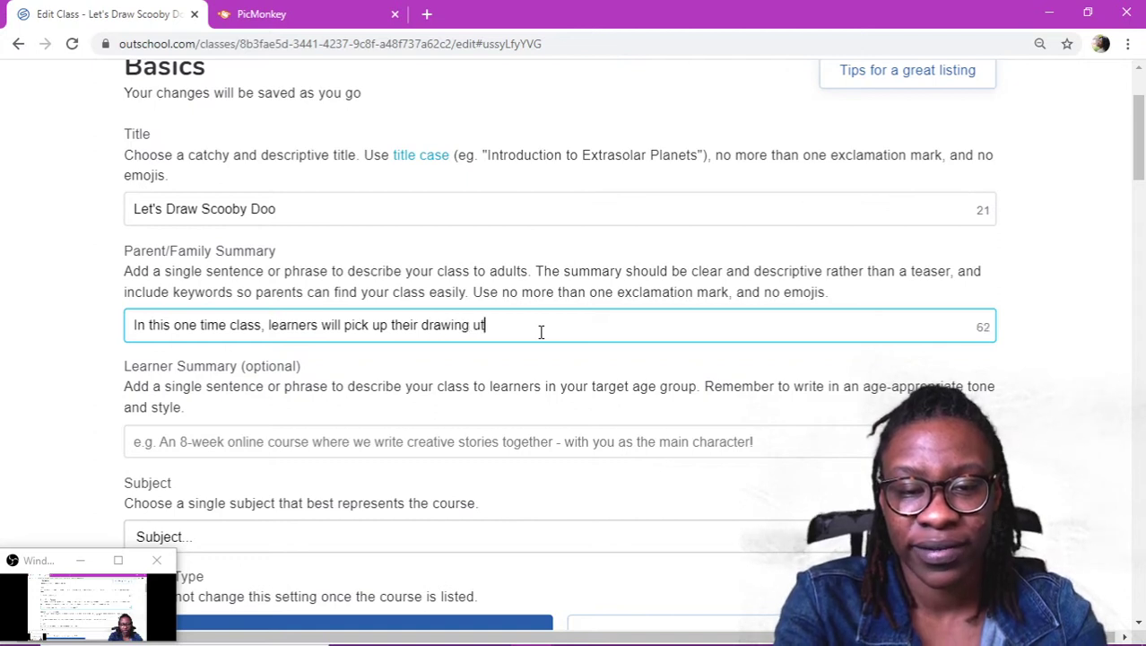
pyautogui.write('ensils ')
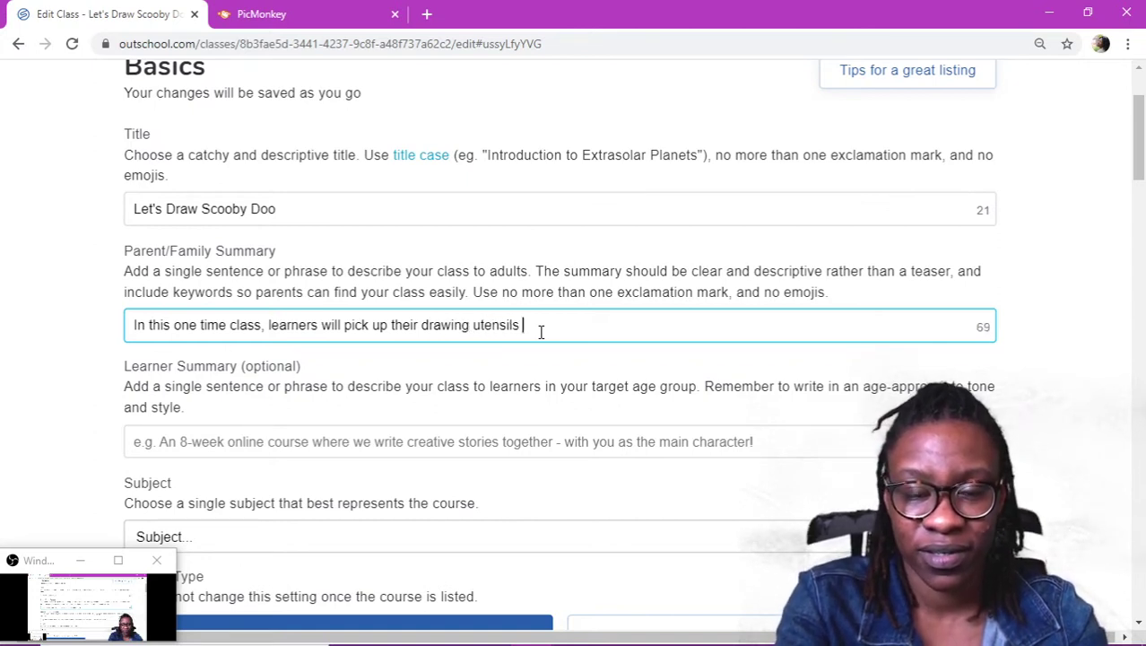
pyautogui.write('and ha')
pyautogui.press('BackSpace')
pyautogui.press('BackSpace')
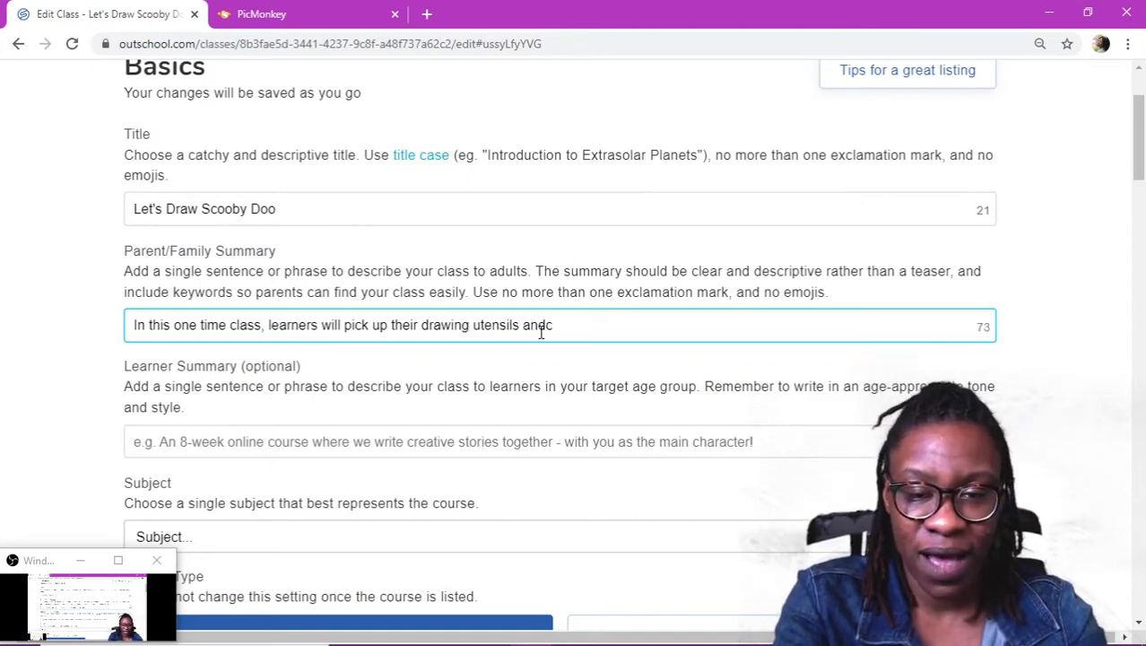
pyautogui.write('have d')
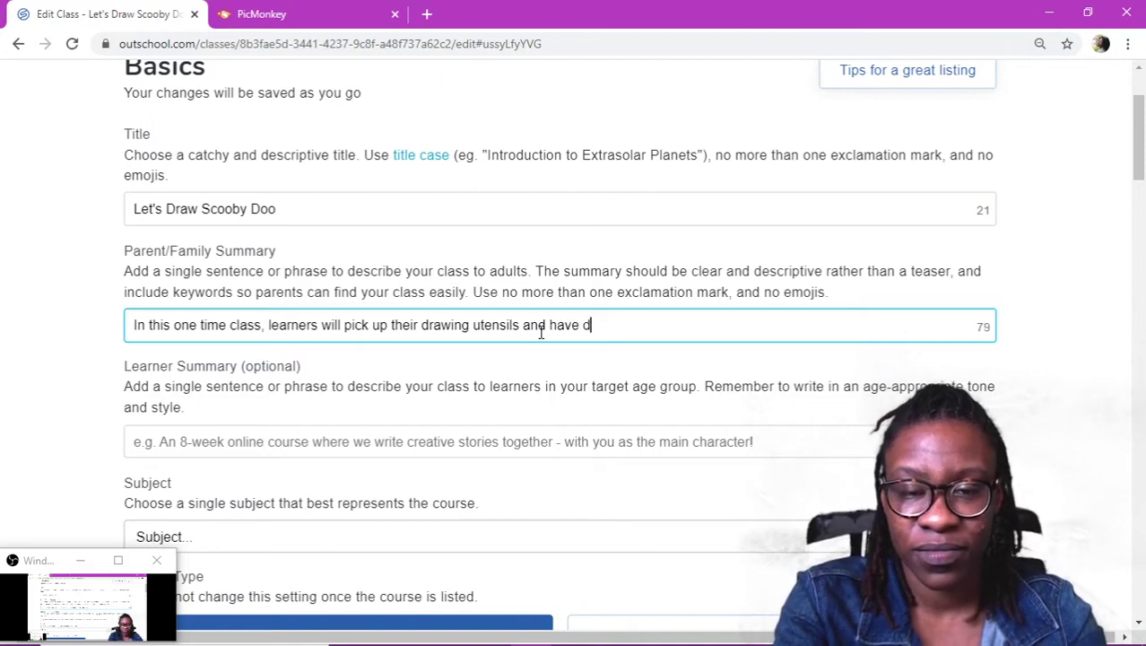
pyautogui.press('BackSpace')
pyautogui.write('fun drwa')
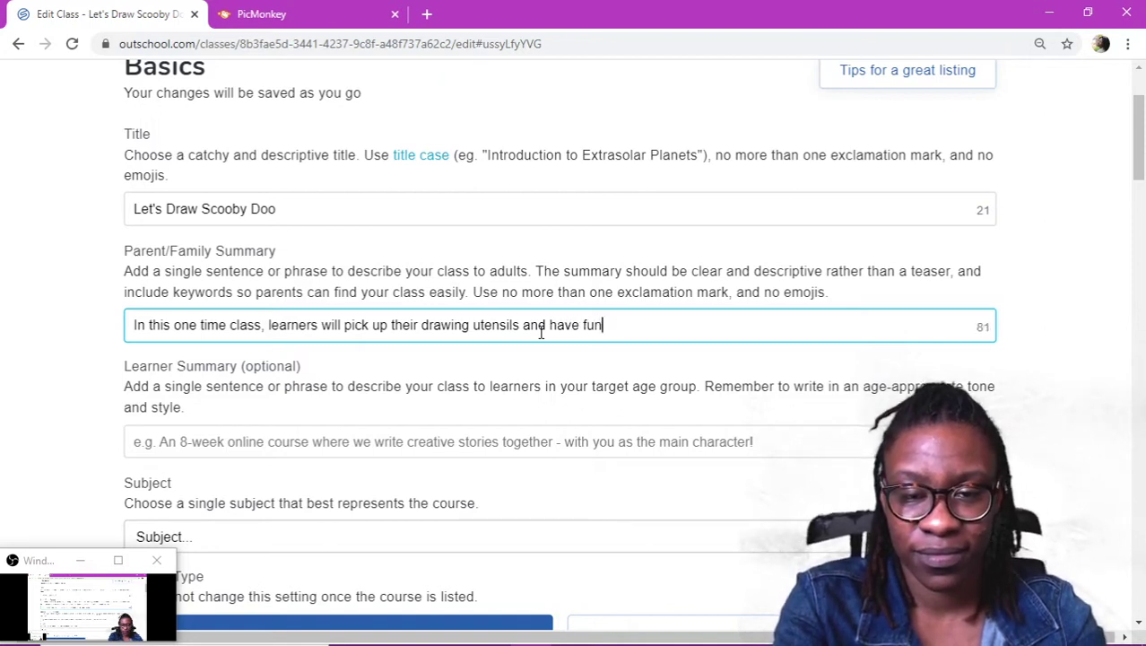
pyautogui.press('BackSpace')
pyautogui.press('BackSpace')
pyautogui.write('awi')
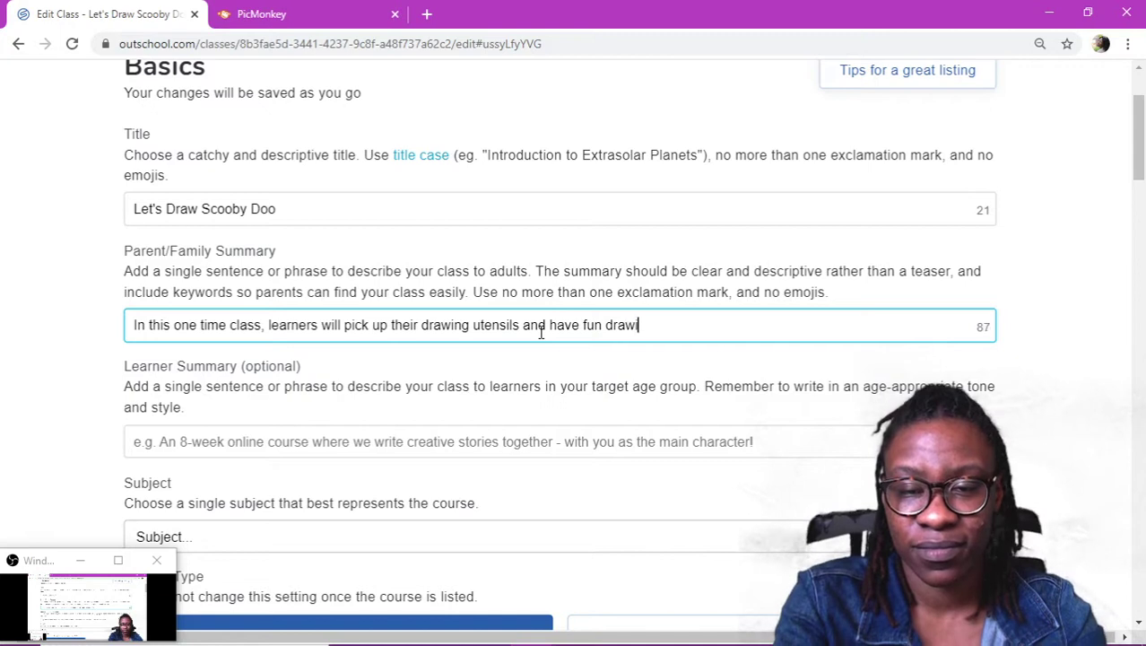
pyautogui.write('ng Scooby ')
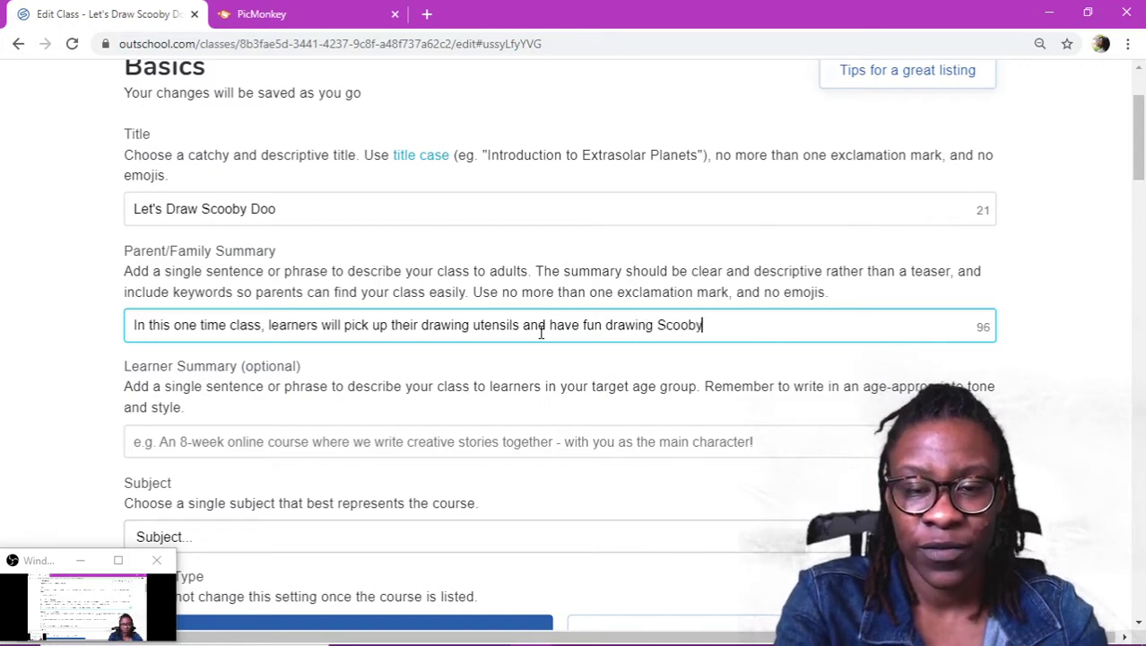
pyautogui.write('from')
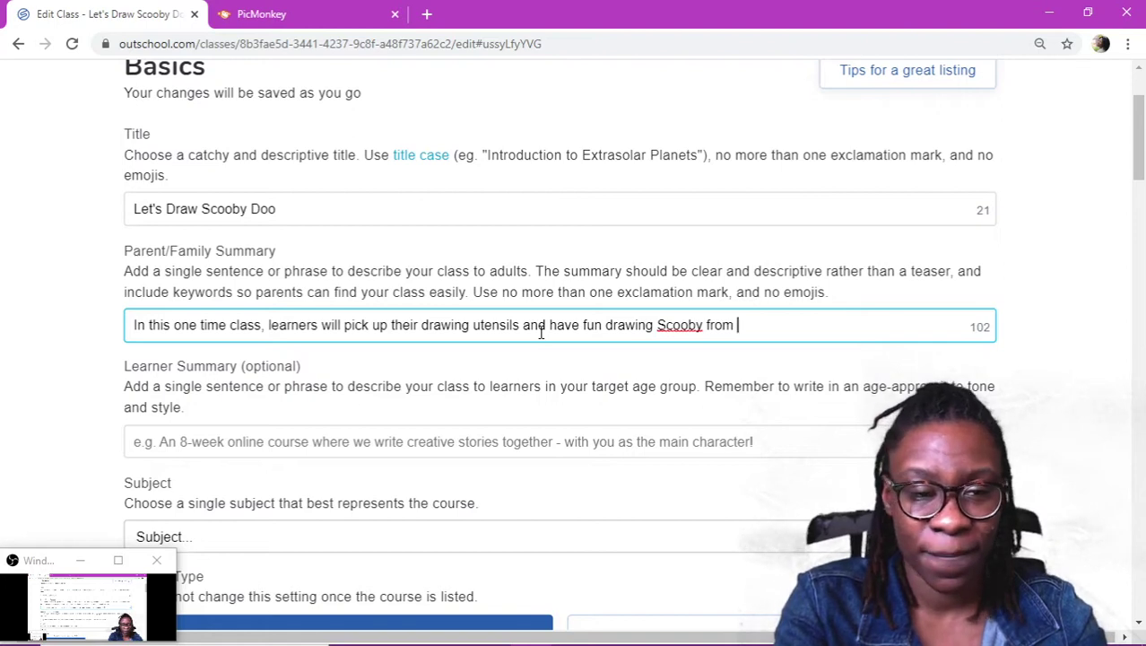
pyautogui.press('BackSpace')
pyautogui.press('BackSpace')
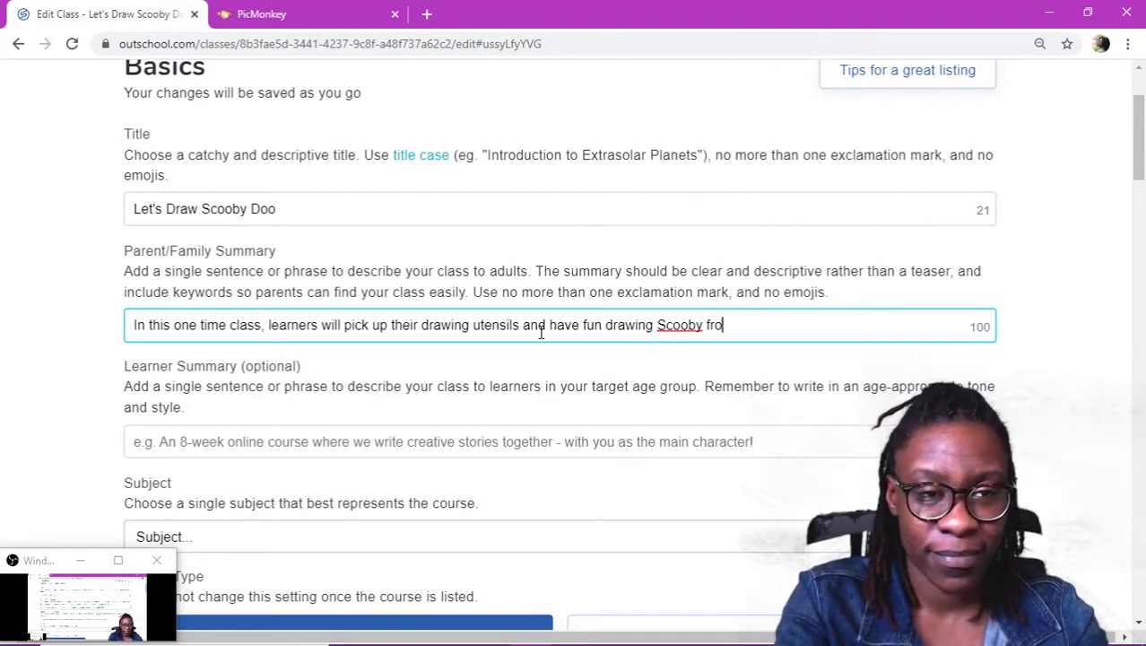
pyautogui.write('m')
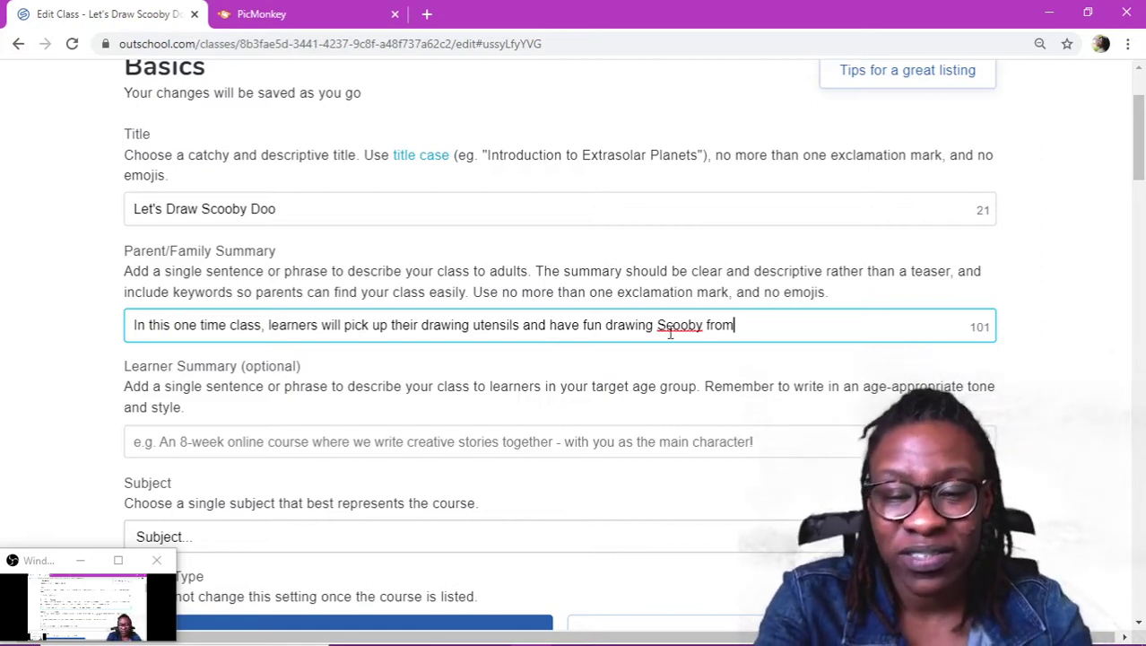
pyautogui.press('BackSpace')
pyautogui.press('BackSpace')
pyautogui.press('BackSpace')
pyautogui.press('BackSpace')
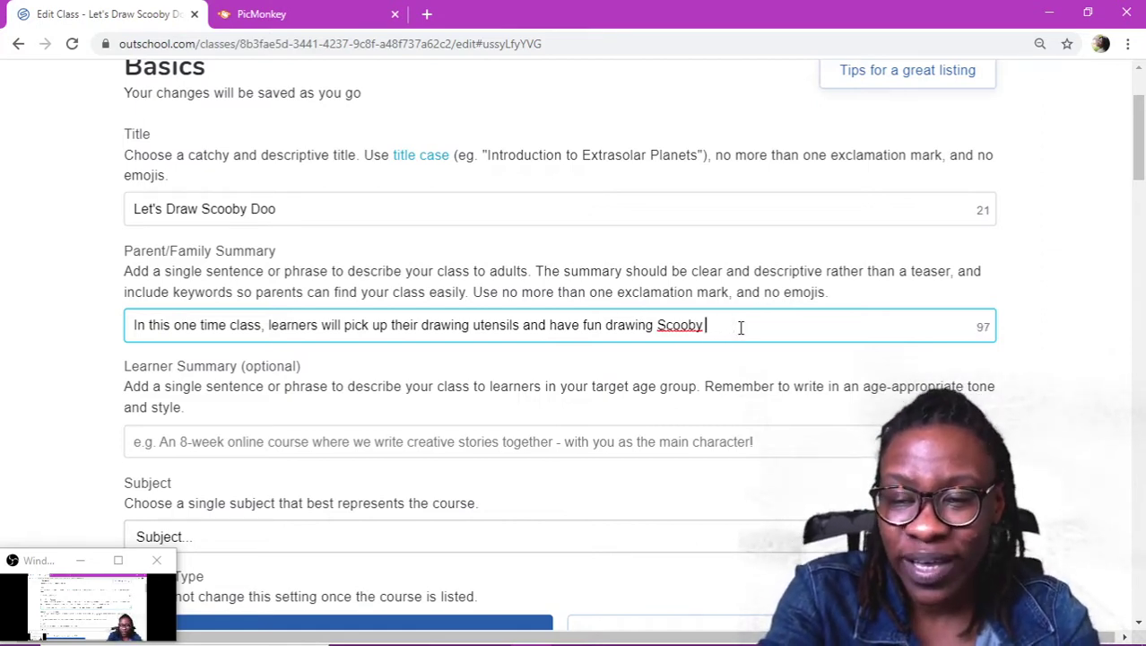
pyautogui.write('Doo')
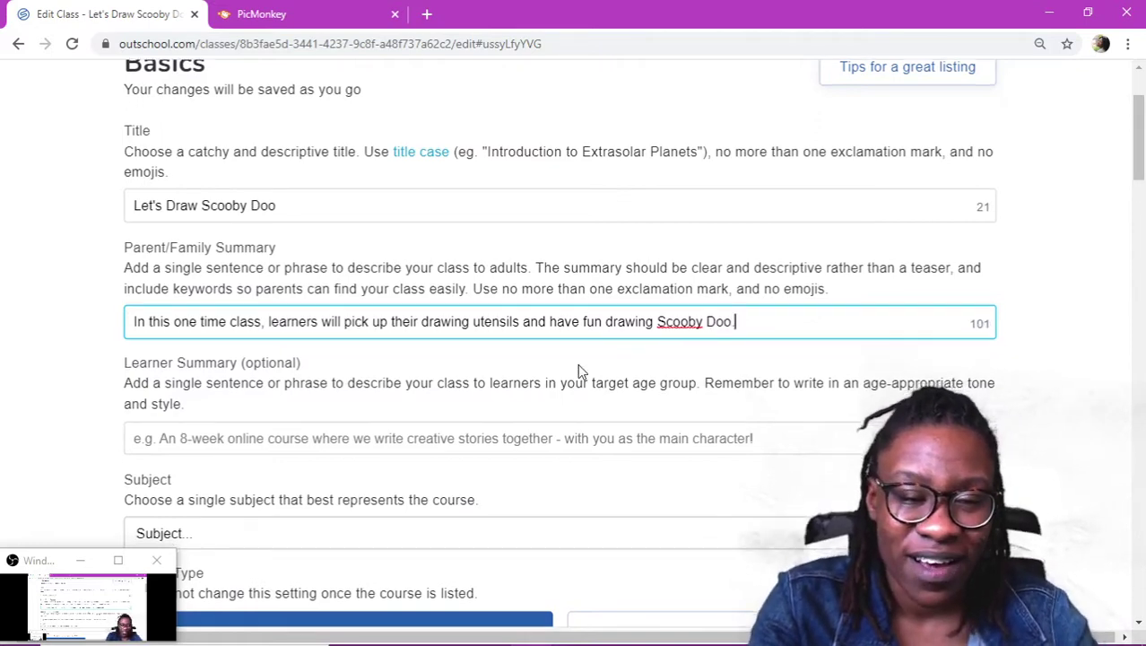
# Set the class subject to Arts, leaving the optional Learner Summary empty.
pyautogui.scroll(-1, 577, 363)
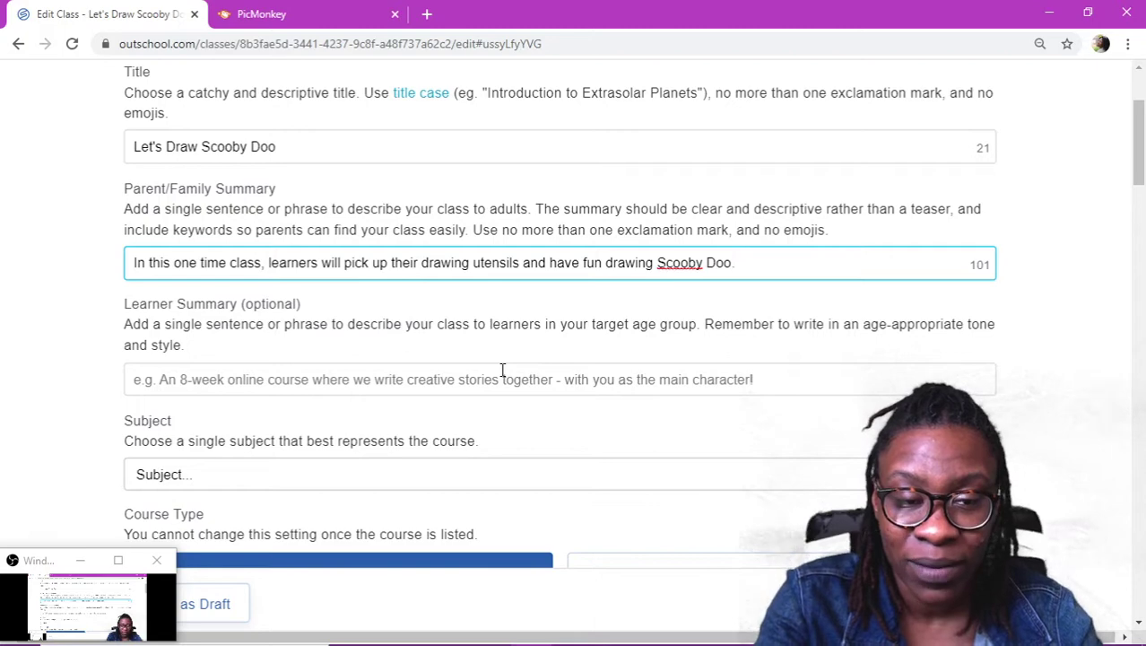
pyautogui.scroll(-1, 502, 370)
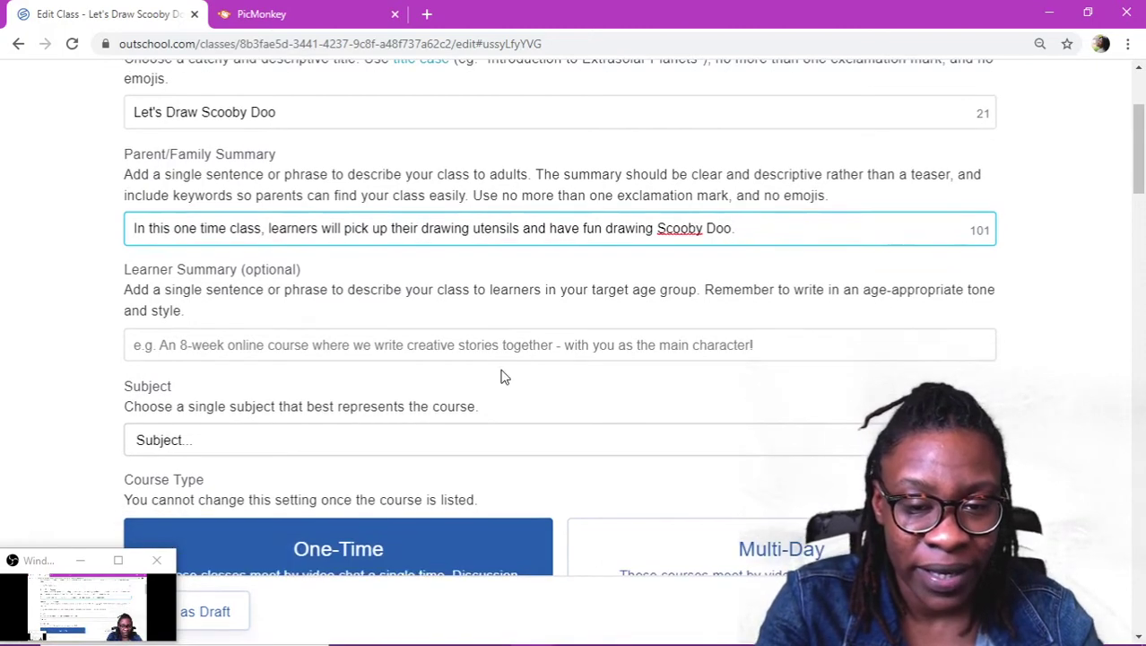
pyautogui.scroll(-2, 502, 358)
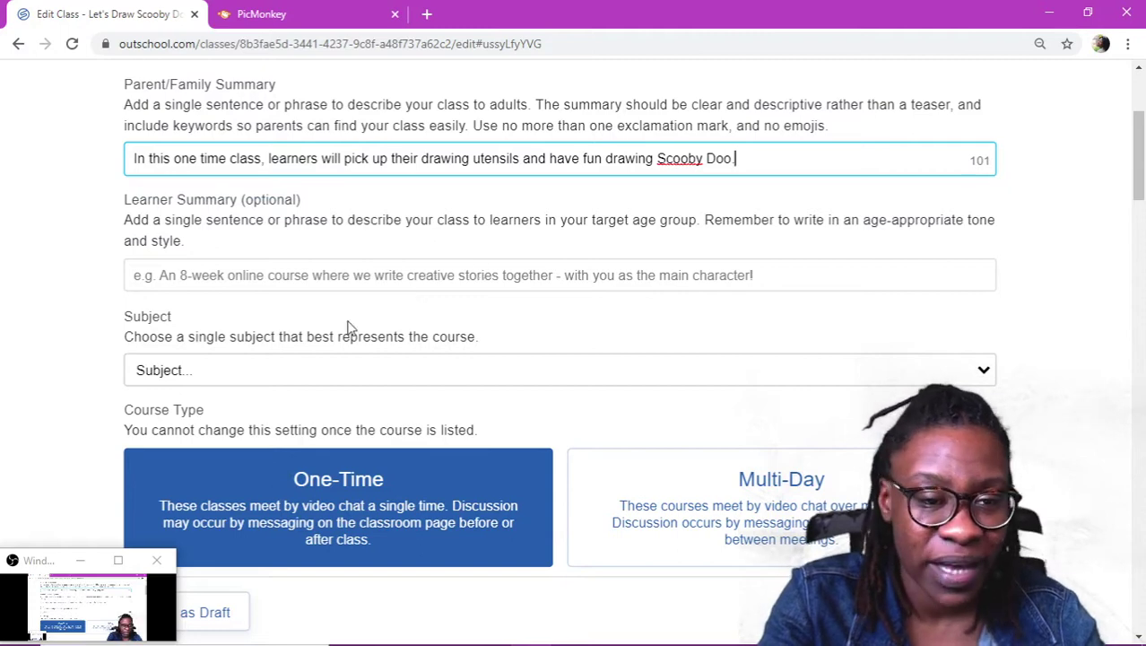
pyautogui.scroll(-1, 349, 328)
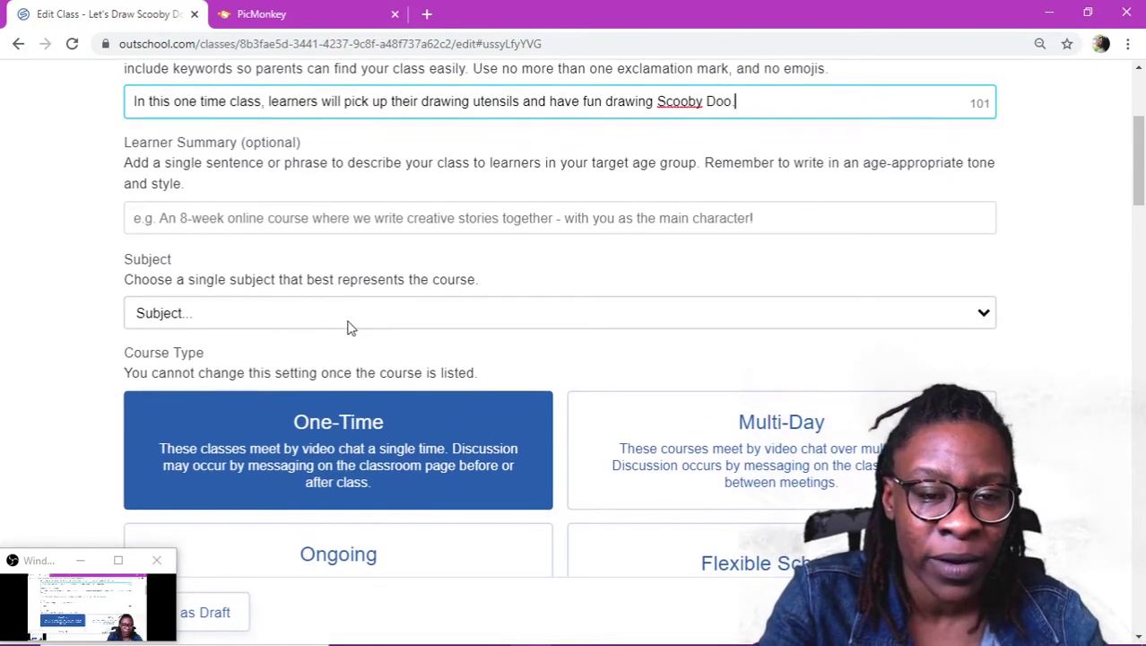
pyautogui.scroll(-1, 358, 314)
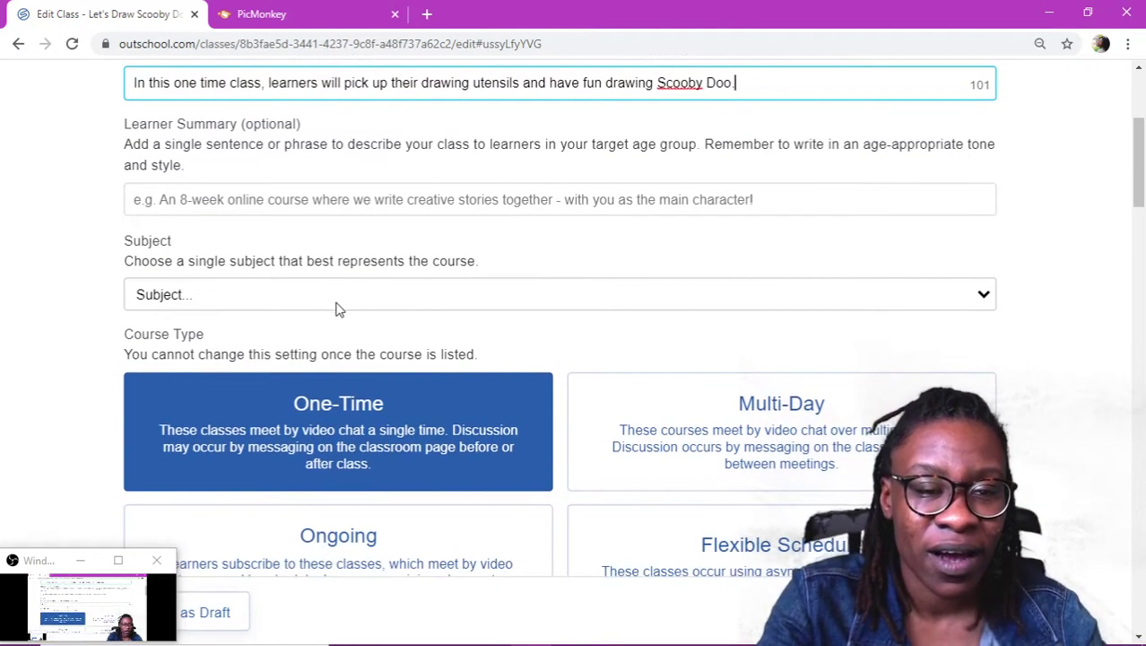
pyautogui.click(318, 305)
pyautogui.click(307, 357)
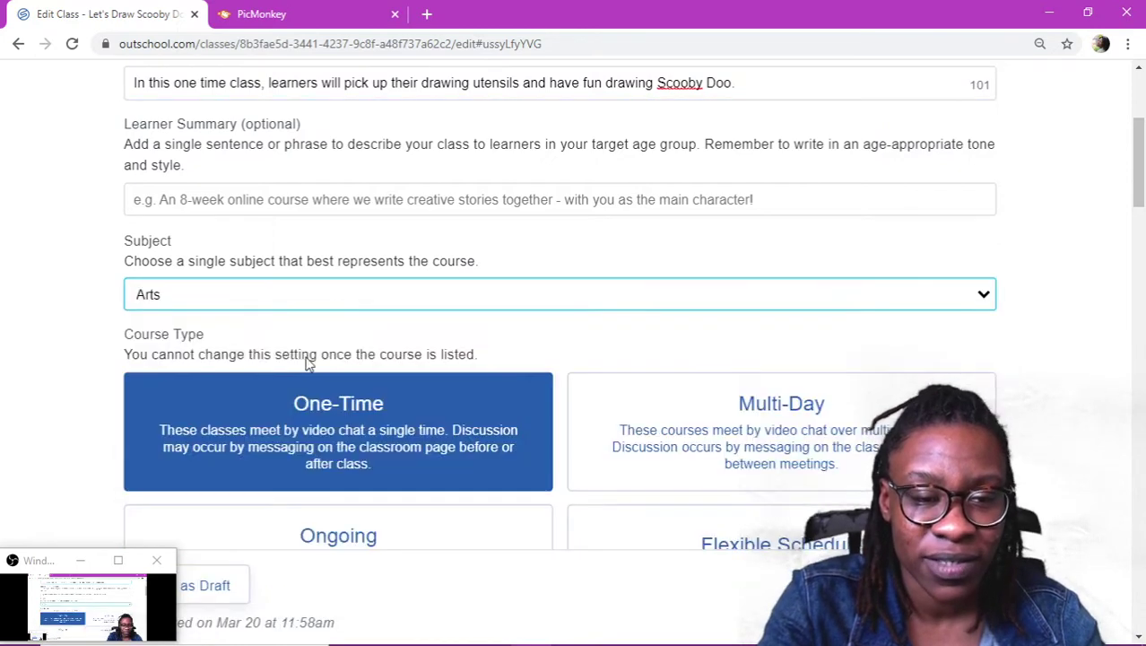
# Try the Multi-Day, Flexible Schedule and Ongoing course types, then return to One-Time.
pyautogui.scroll(-2, 130, 373)
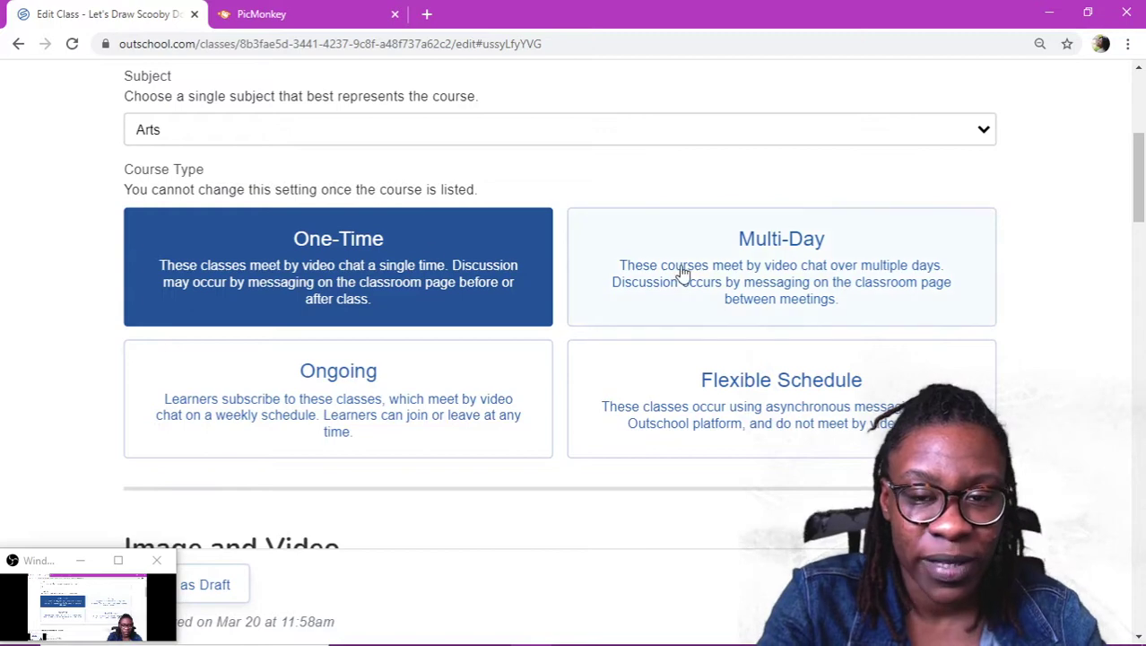
pyautogui.click(706, 309)
pyautogui.click(627, 371)
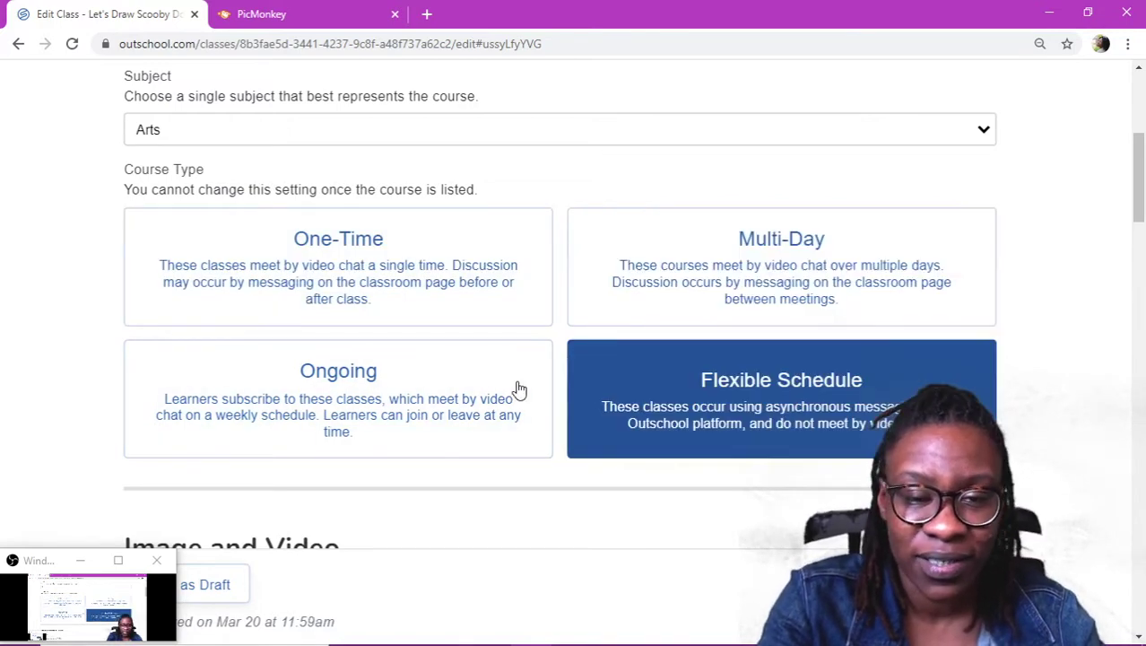
pyautogui.click(510, 391)
pyautogui.click(448, 266)
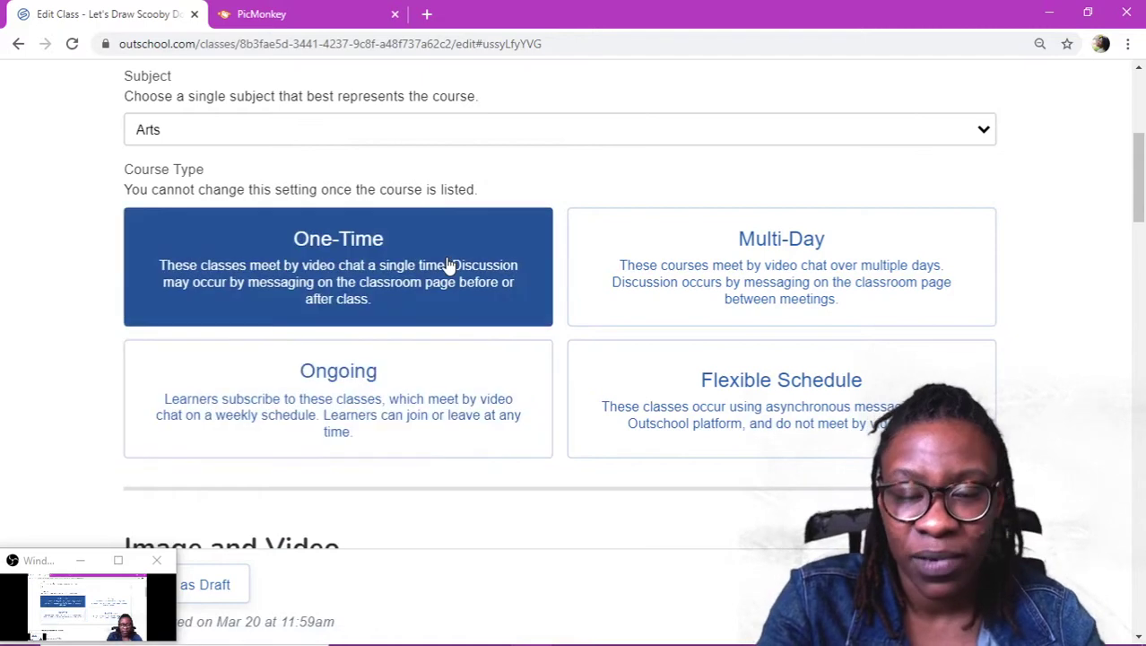
# Look over the listing's Image and Video, Course Format and Course Description sections, briefly switching to PicMonkey and back to Outschool.
pyautogui.scroll(-3, 336, 316)
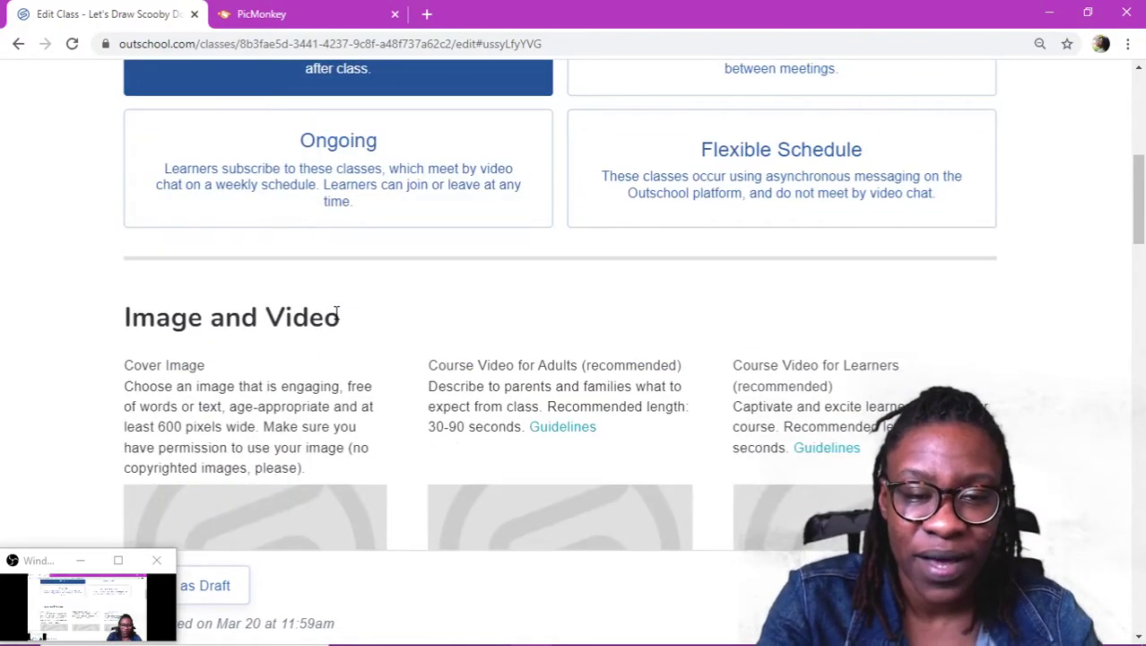
pyautogui.scroll(-4, 336, 314)
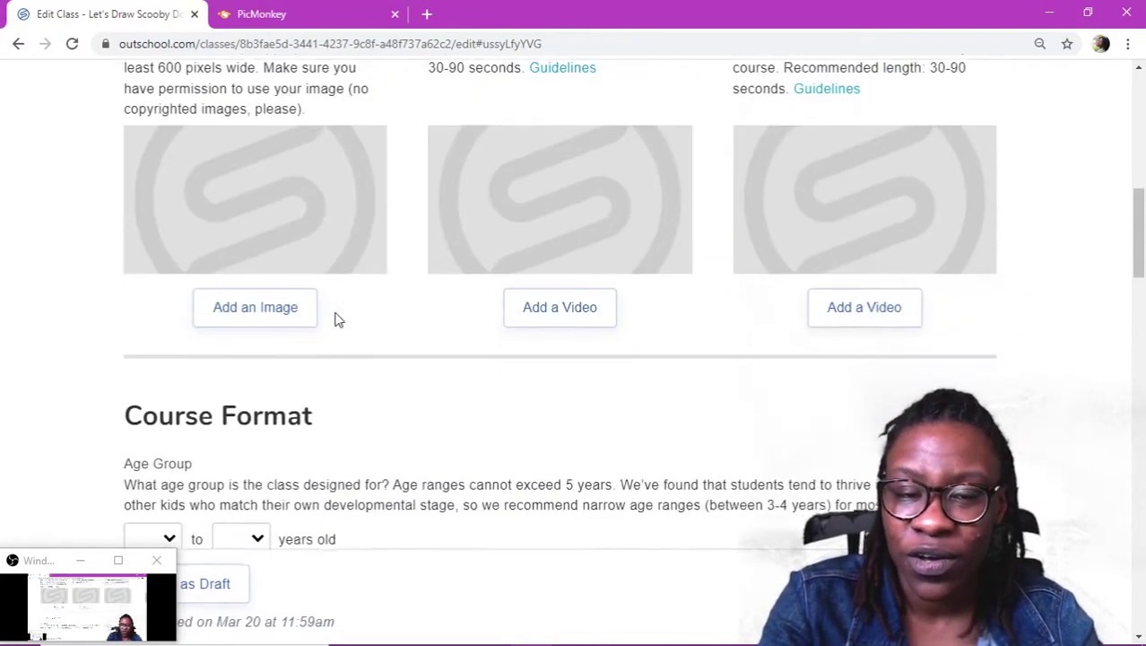
pyautogui.scroll(-5, 397, 402)
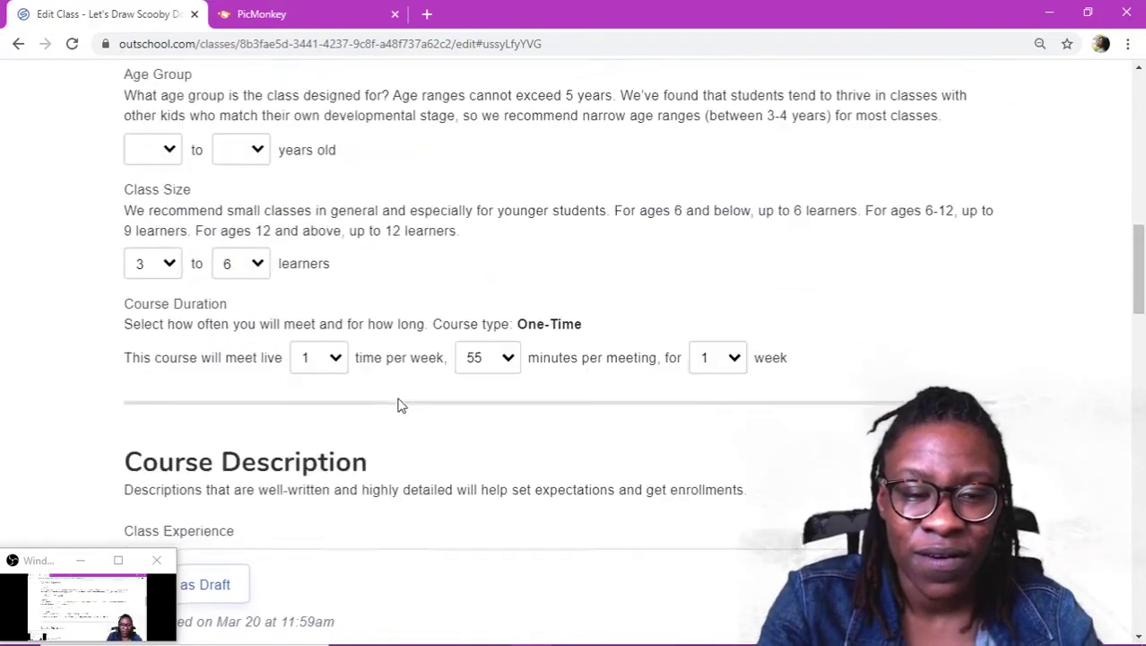
pyautogui.scroll(2, 396, 403)
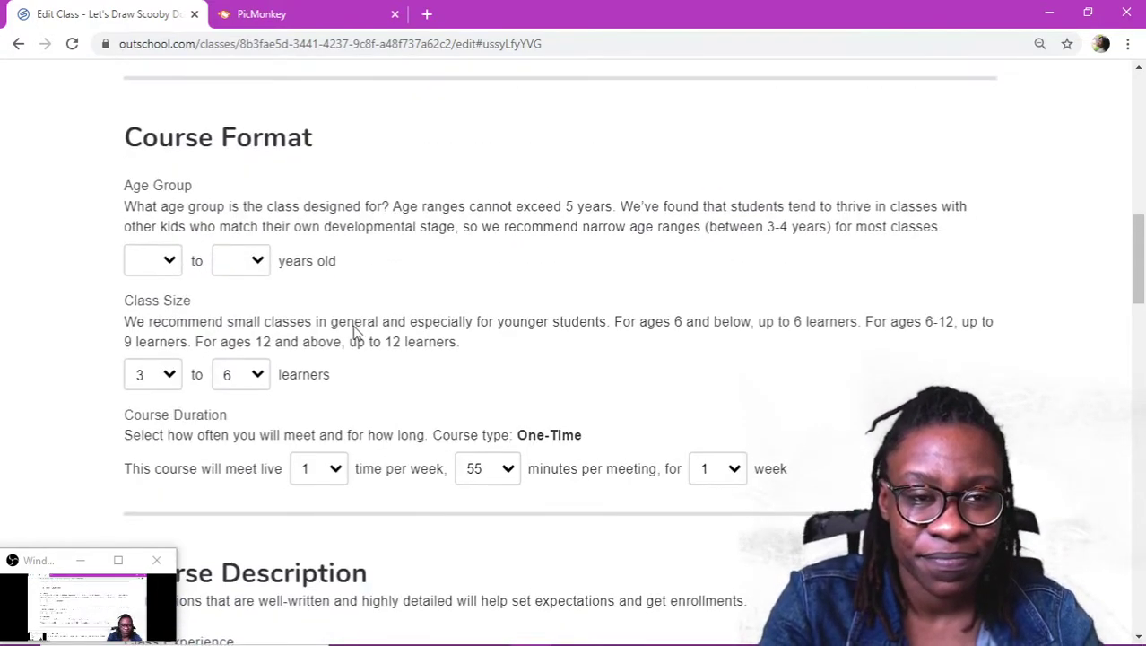
pyautogui.scroll(-2, 376, 333)
pyautogui.scroll(20, 354, 334)
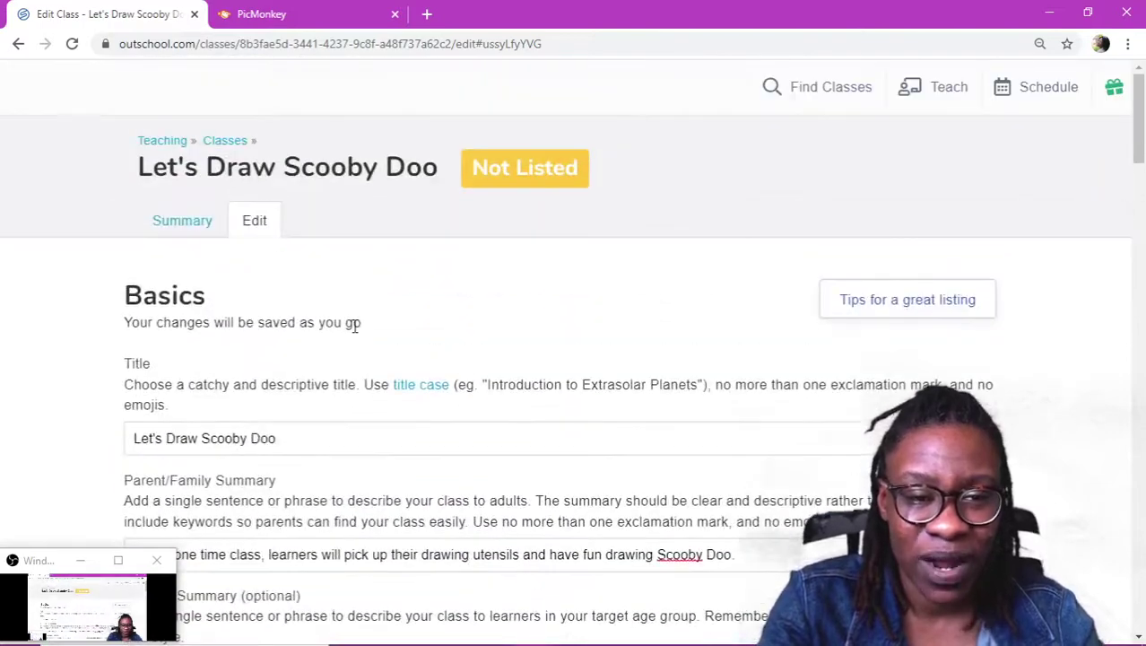
pyautogui.scroll(-20, 355, 330)
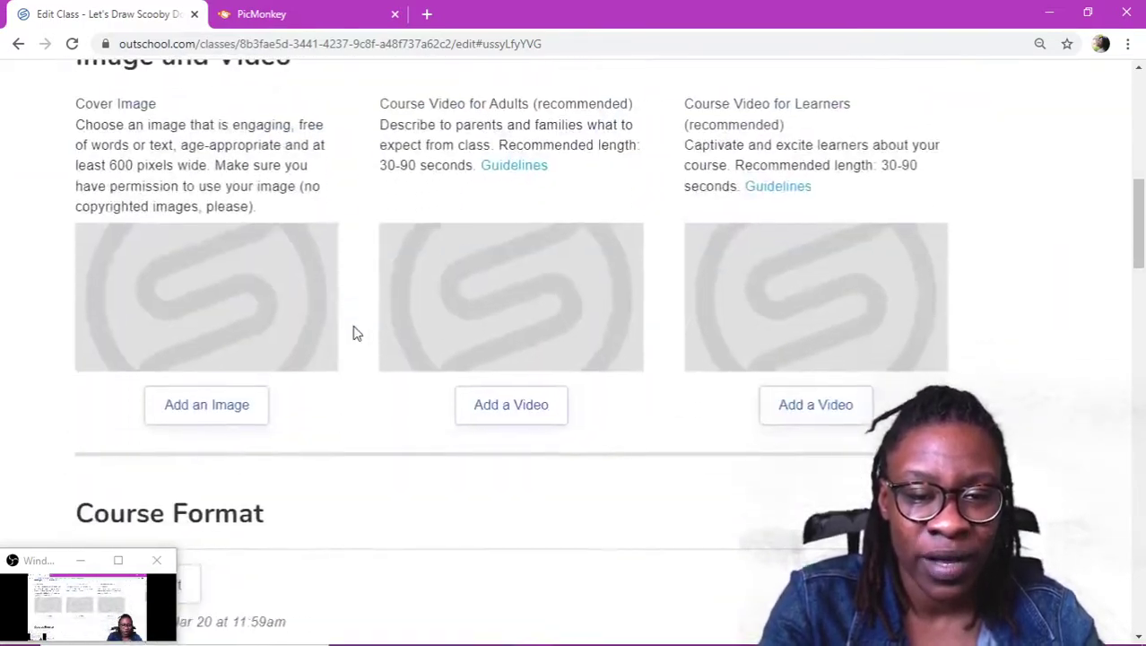
pyautogui.scroll(-12, 355, 330)
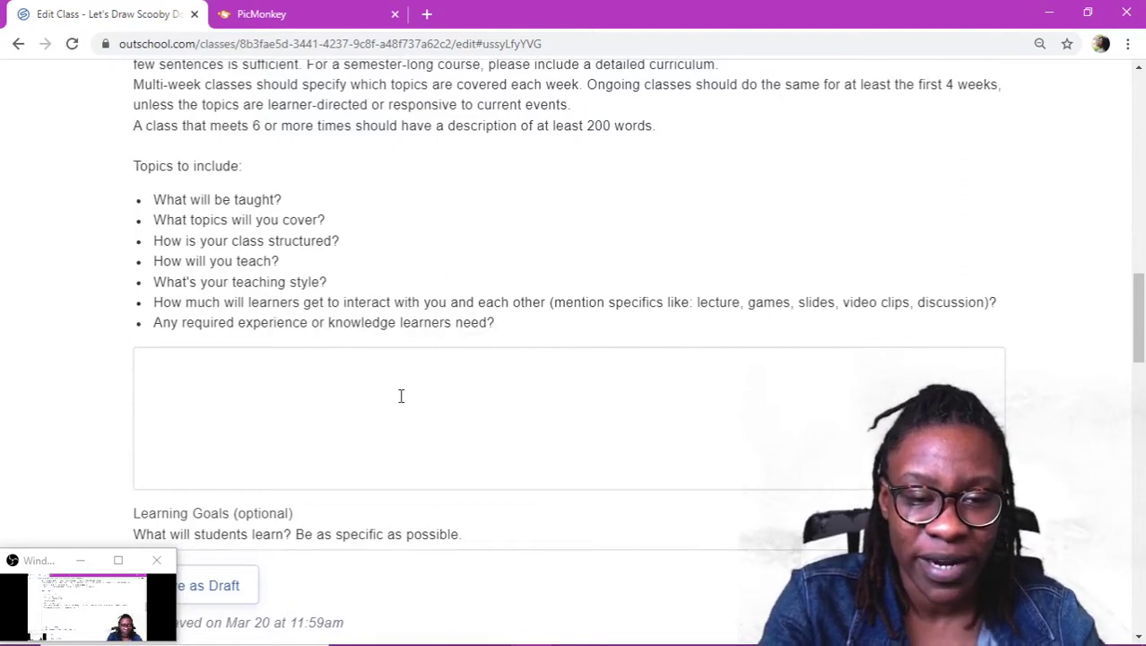
pyautogui.scroll(1, 401, 395)
pyautogui.click(350, 12)
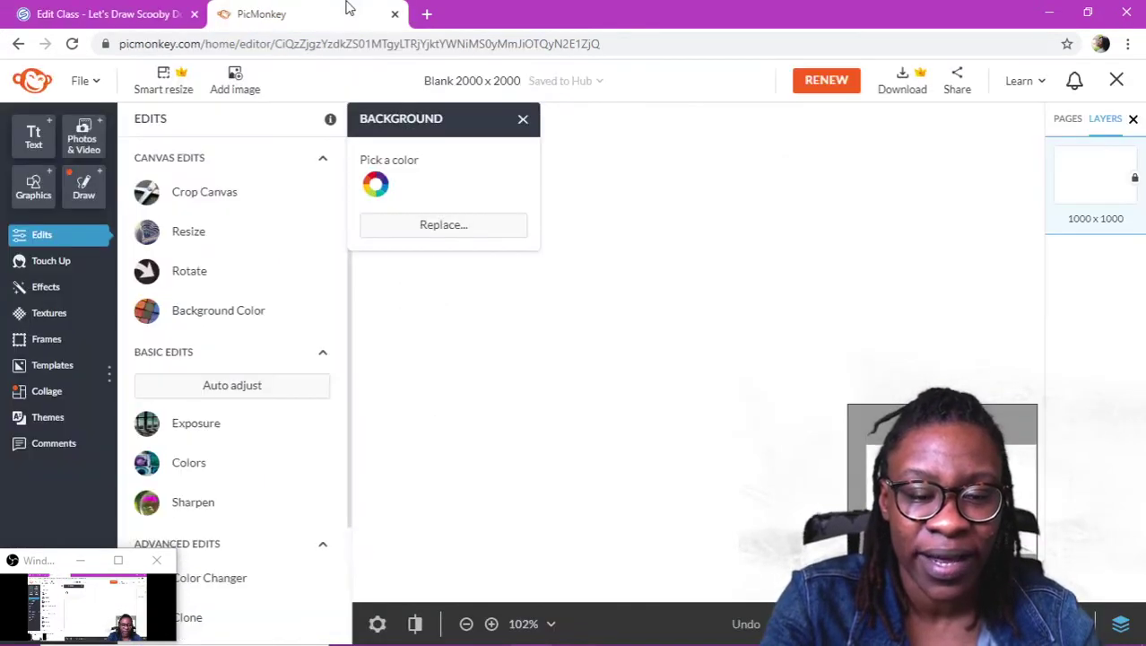
pyautogui.click(128, 12)
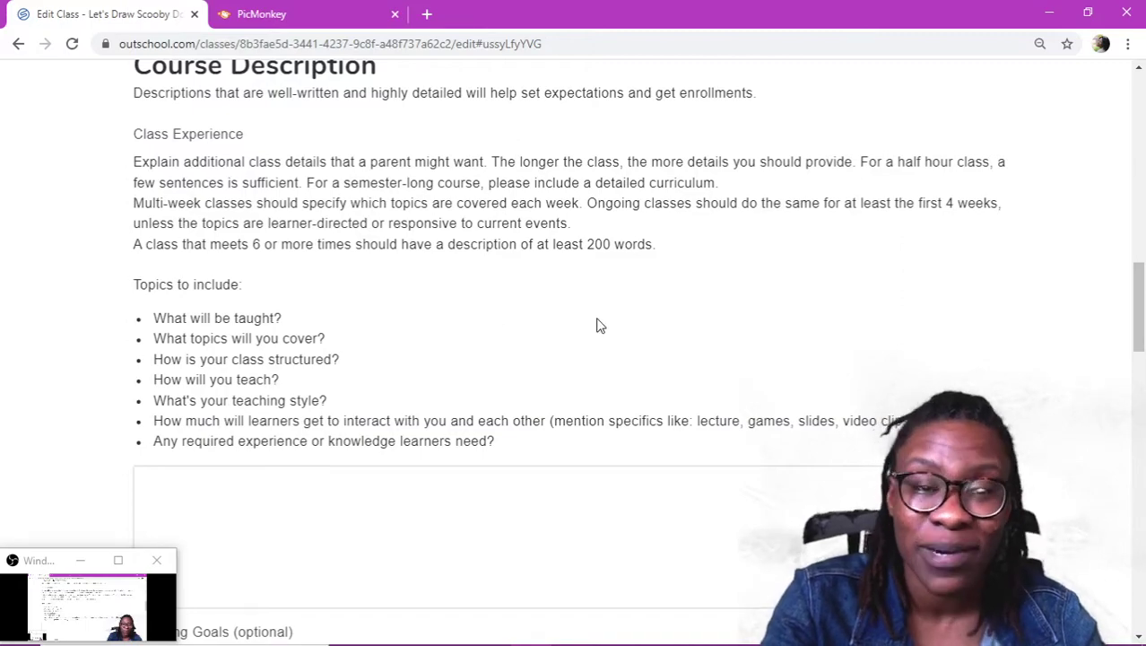
# Set the class's age group to 6 to 10 years old.
pyautogui.scroll(-1, 577, 386)
pyautogui.scroll(3, 577, 386)
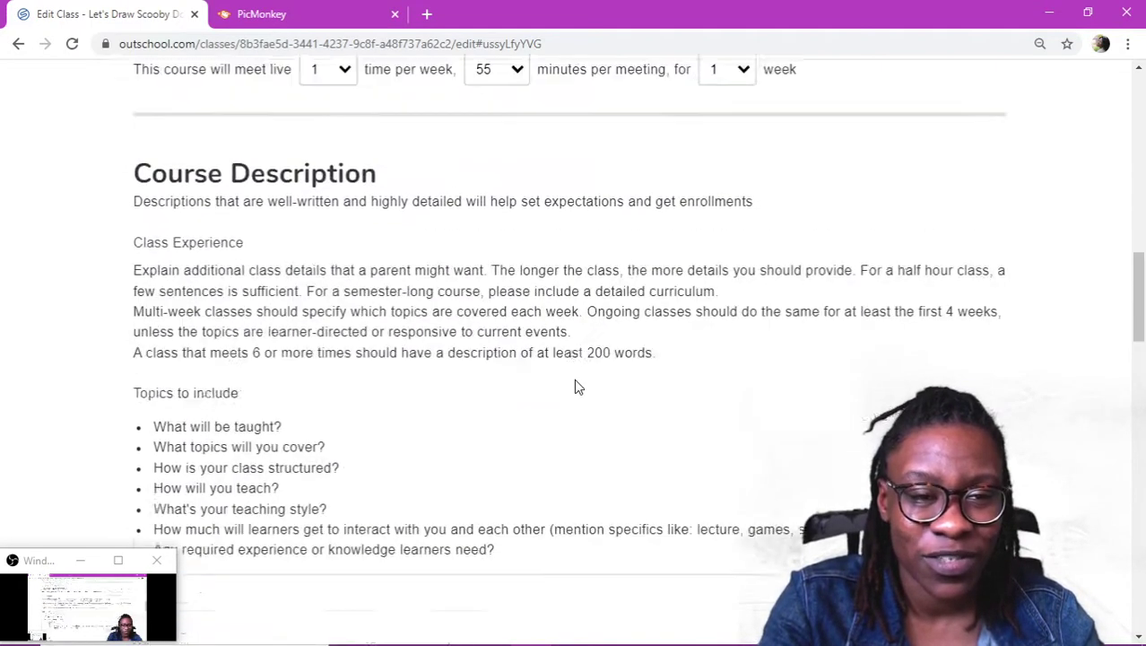
pyautogui.scroll(5, 574, 378)
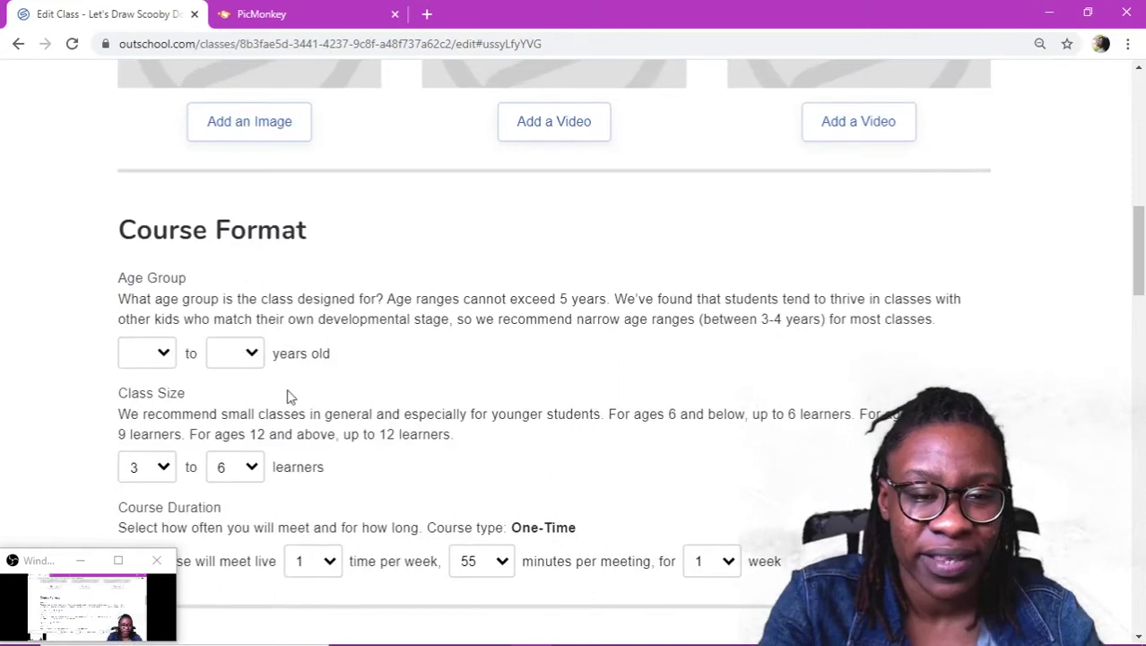
pyautogui.click(332, 399)
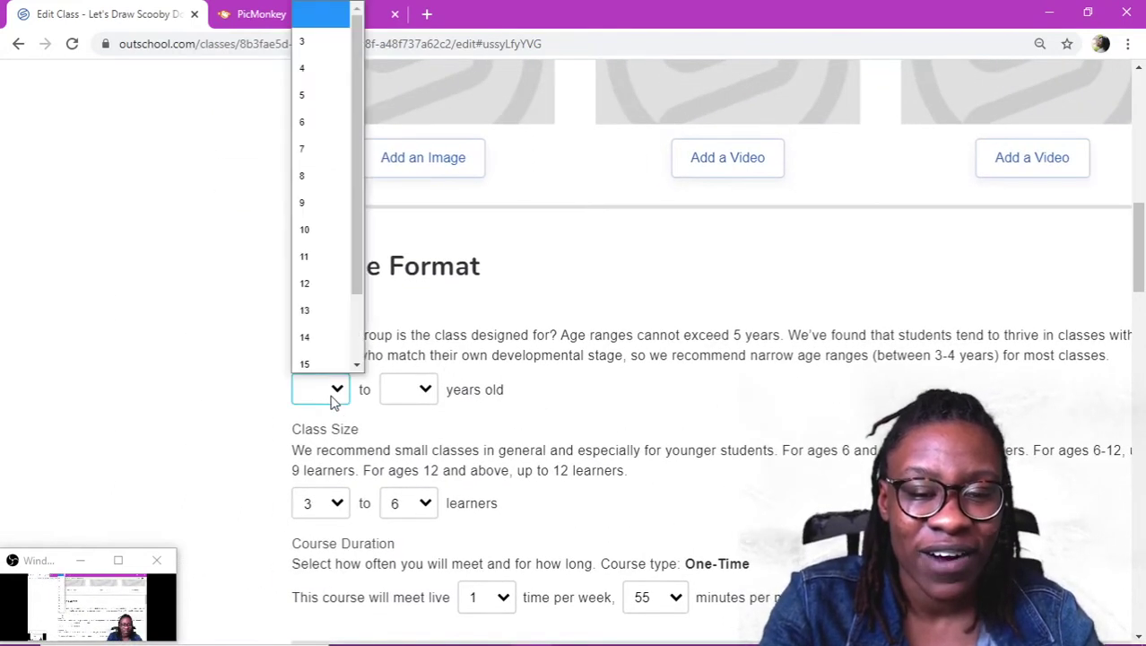
pyautogui.click(325, 116)
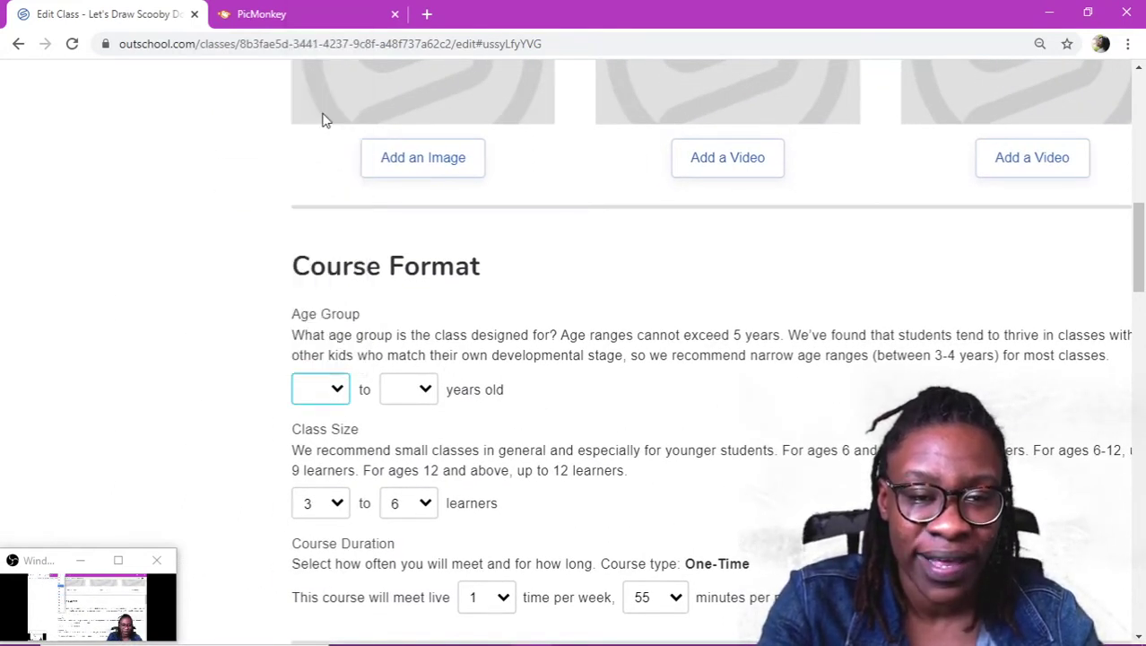
pyautogui.click(422, 389)
pyautogui.click(421, 231)
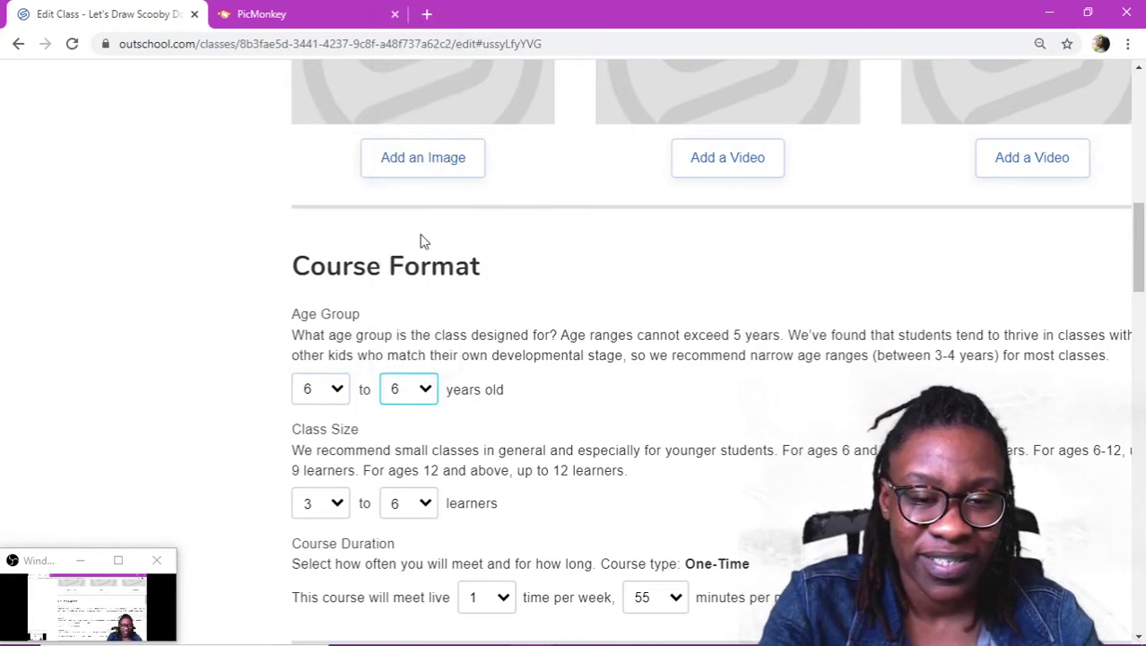
pyautogui.hscroll(2, 628, 377)
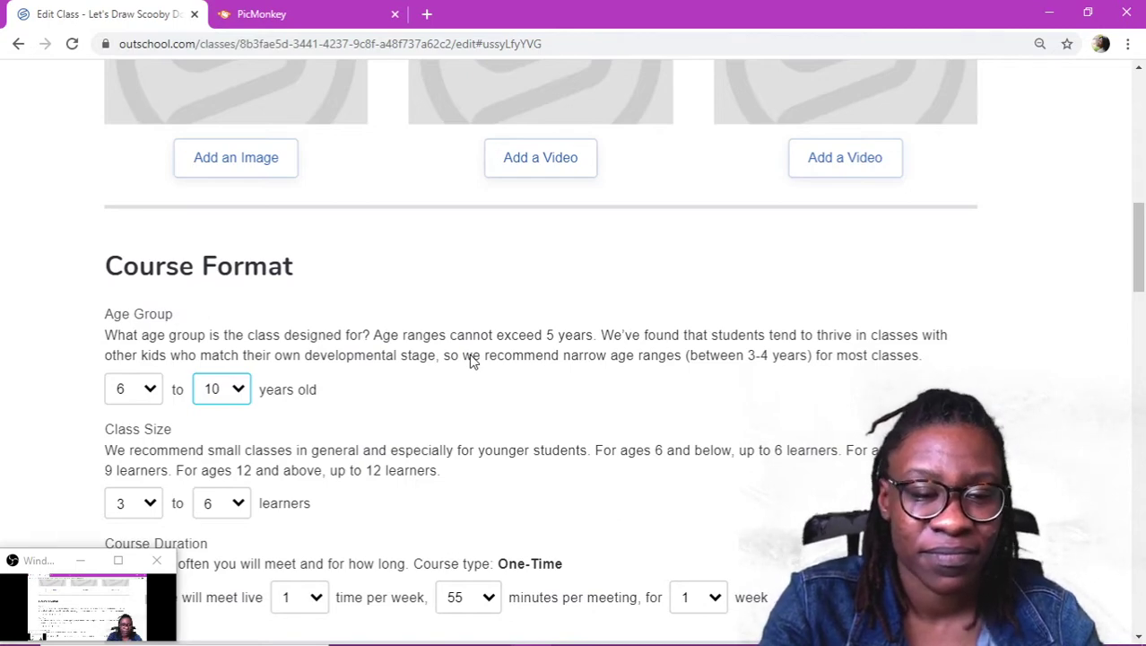
# Set the maximum class size to 10 learners.
pyautogui.scroll(-3, 386, 378)
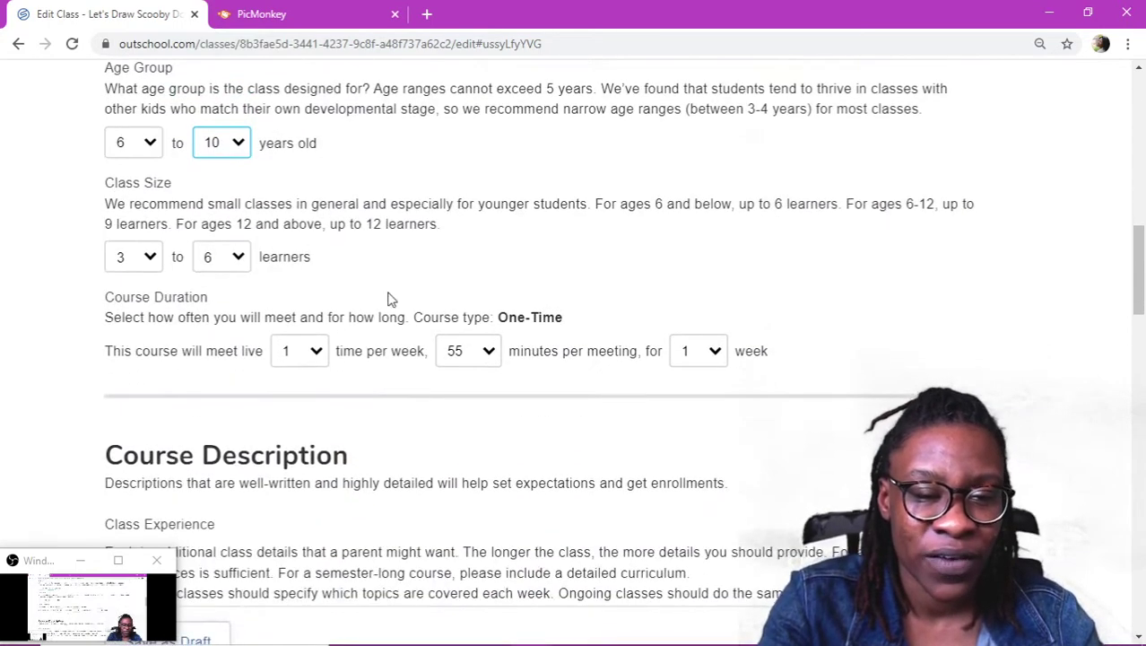
pyautogui.press('Tab')
pyautogui.press('Tab')
pyautogui.press('Tab')
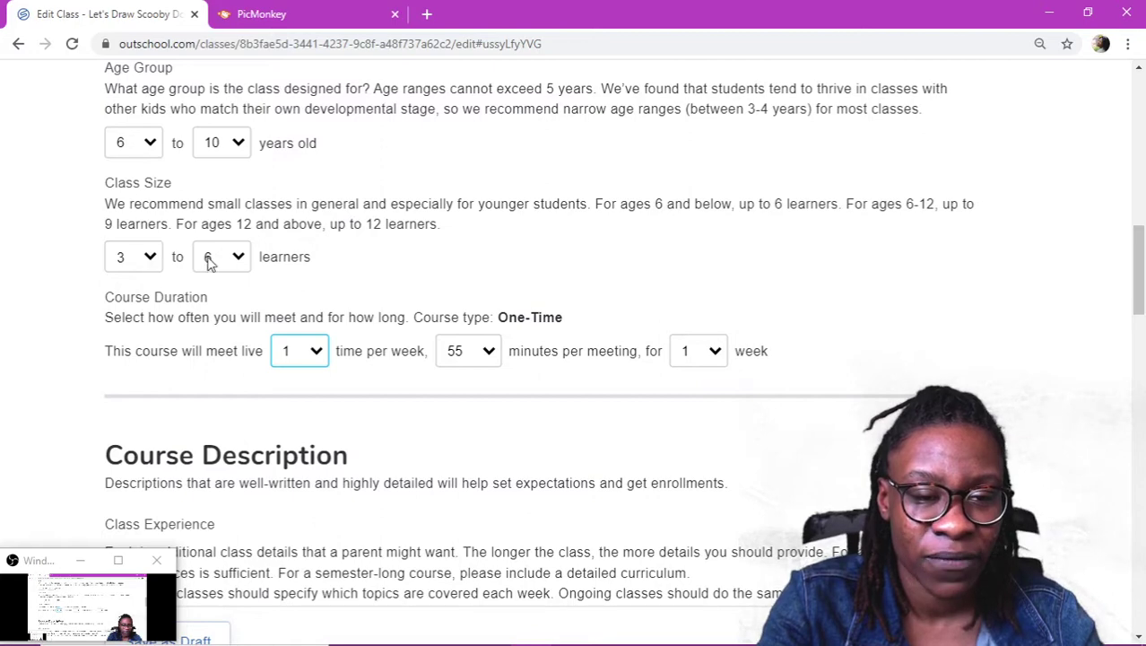
pyautogui.click(248, 261)
pyautogui.click(222, 556)
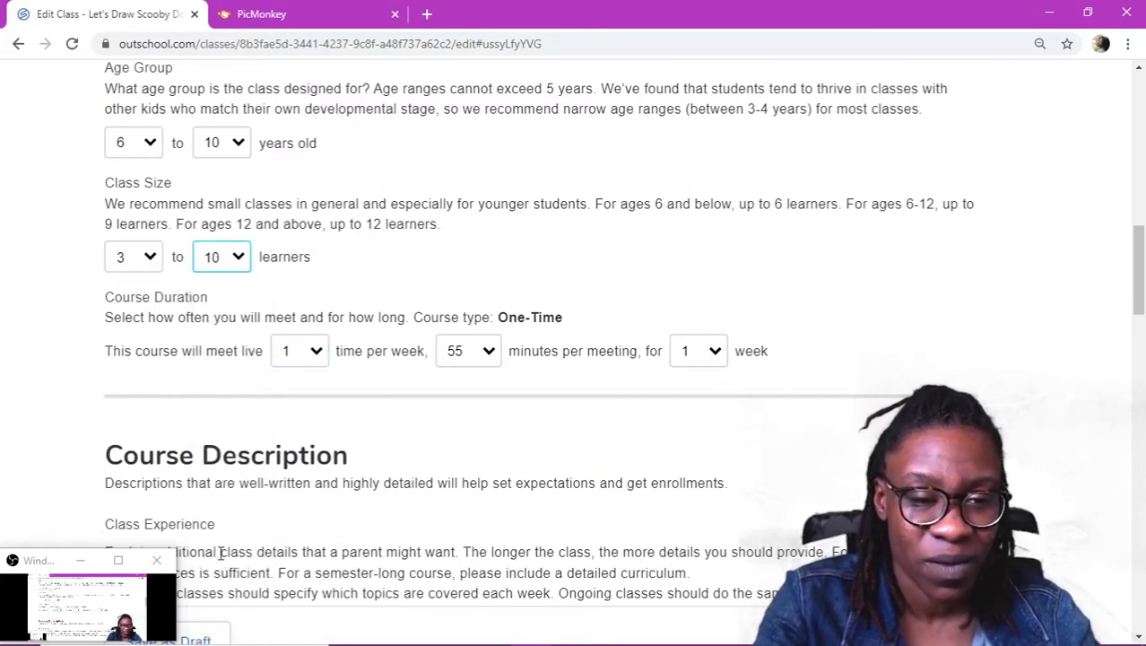
pyautogui.click(394, 264)
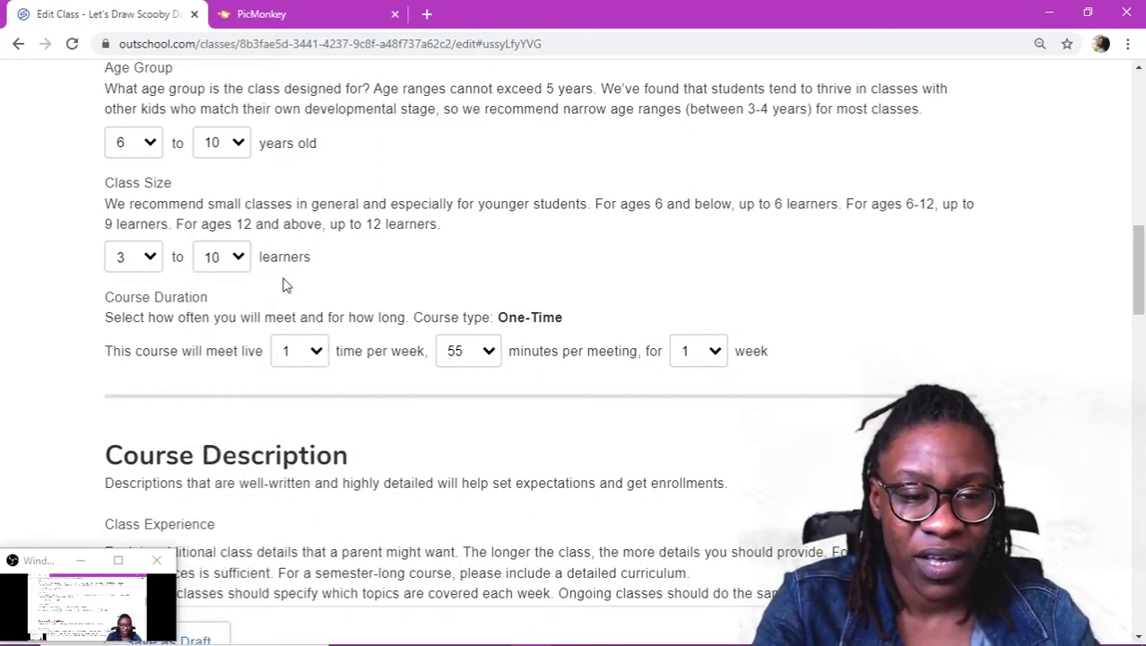
# Set the course duration to 30 minutes per meeting.
pyautogui.scroll(-2, 286, 279)
pyautogui.scroll(2, 229, 194)
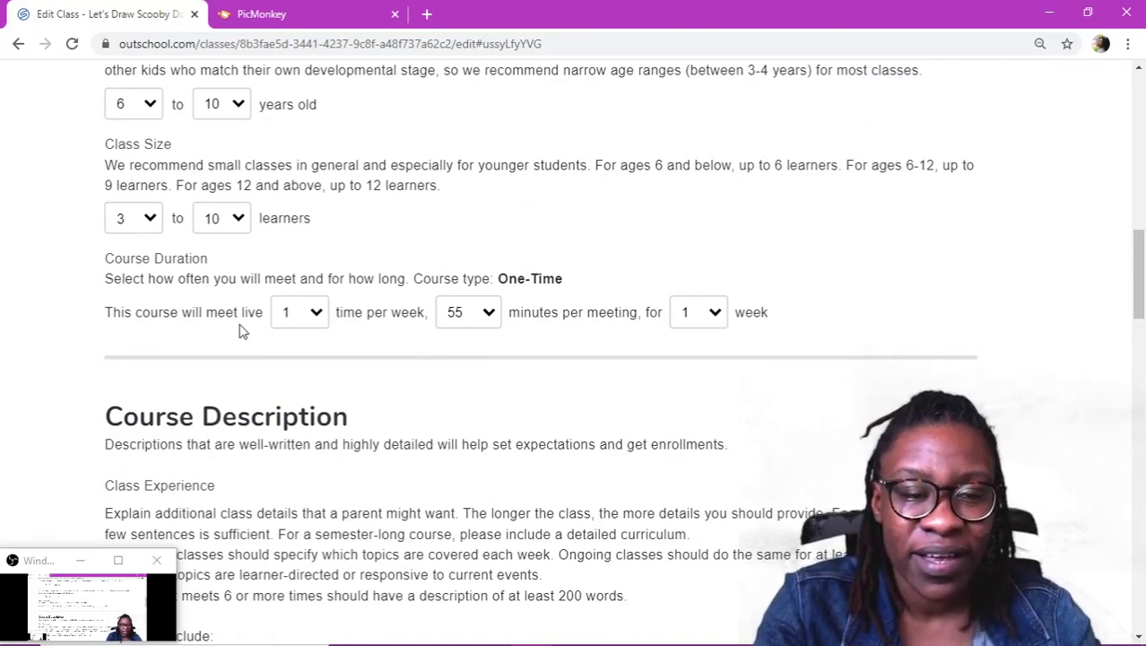
pyautogui.click(472, 311)
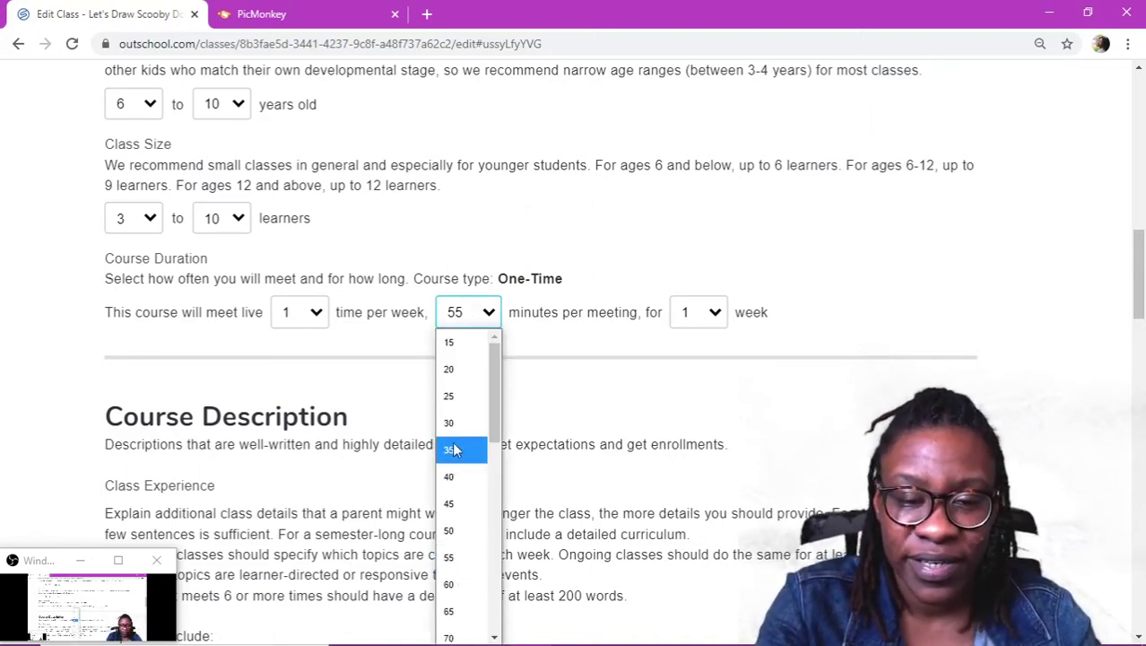
pyautogui.click(457, 421)
# Read the Class Experience guidelines and the list of topics to include above its empty text box.
pyautogui.scroll(-2, 554, 391)
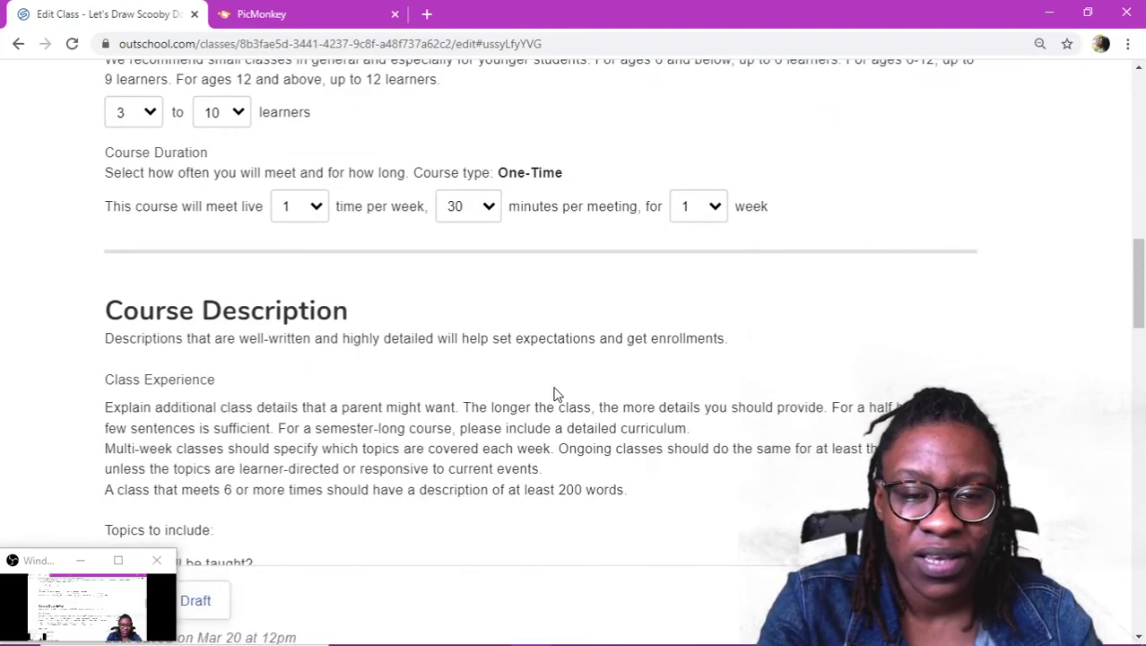
pyautogui.scroll(-2, 553, 392)
pyautogui.scroll(-3, 553, 391)
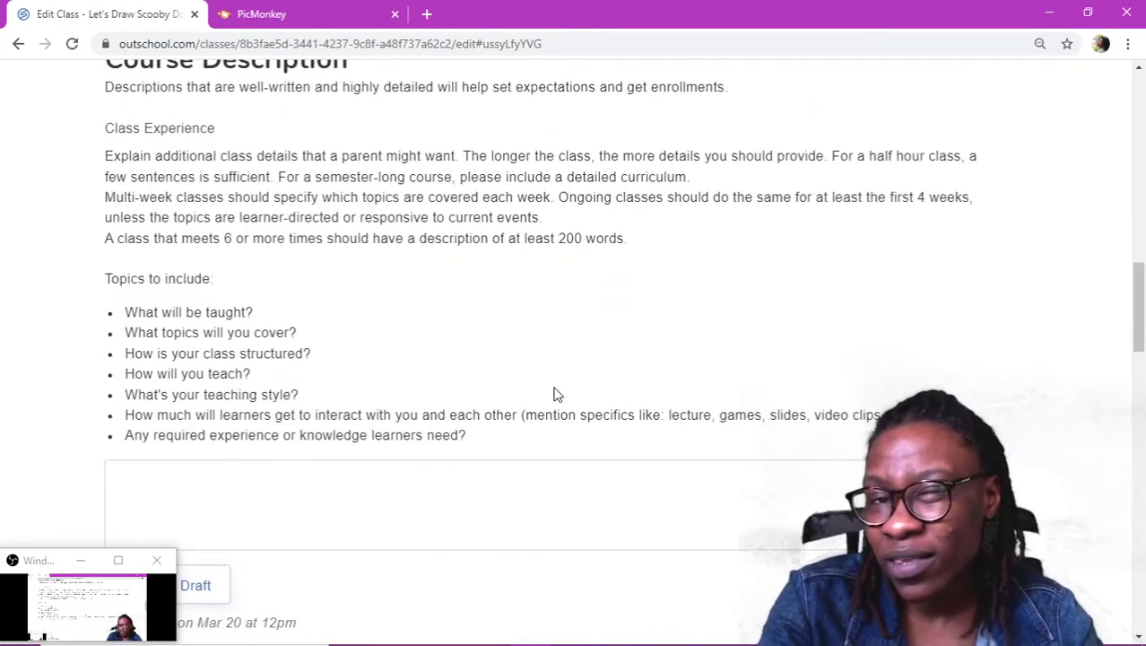
pyautogui.scroll(5, 554, 394)
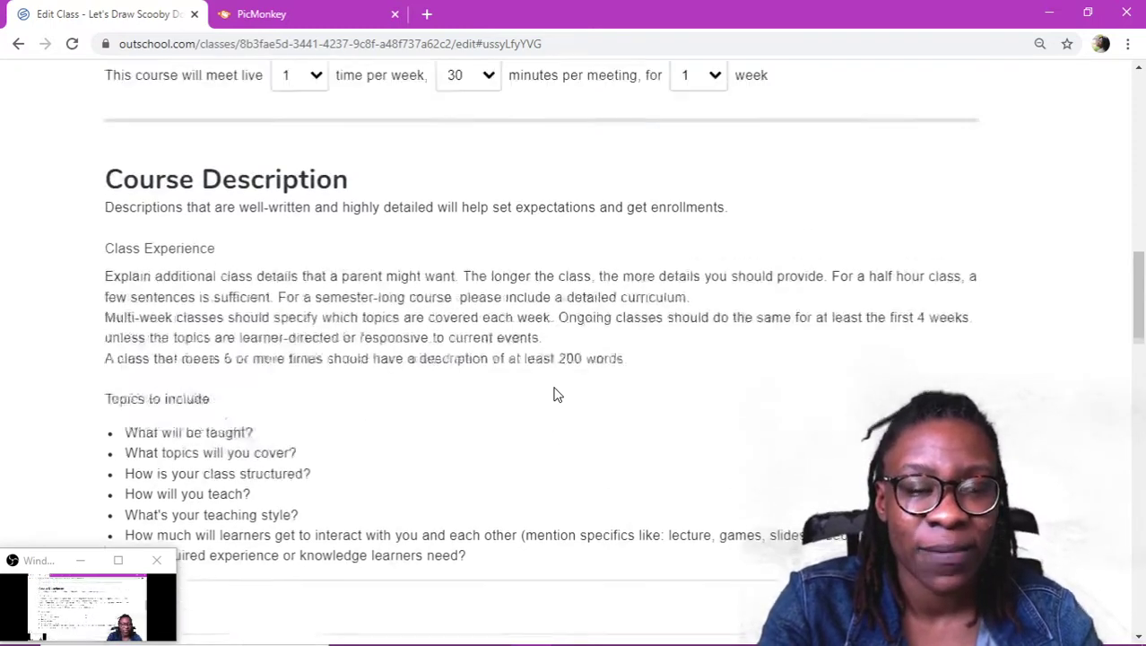
pyautogui.scroll(-8, 429, 312)
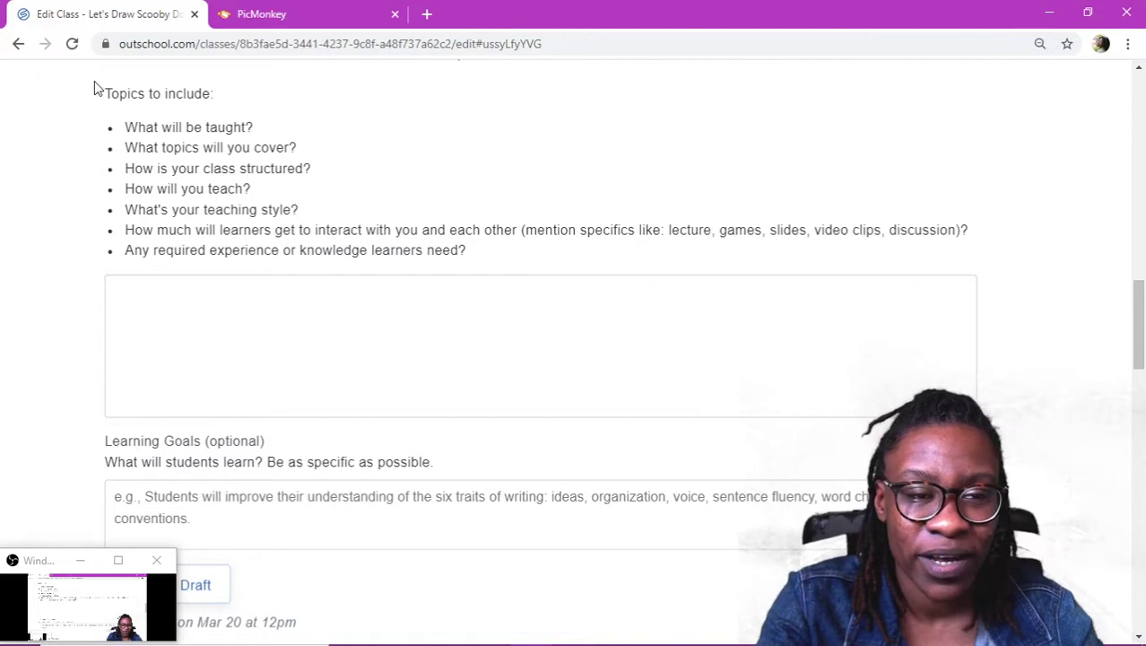
pyautogui.moveTo(97, 87); pyautogui.dragTo(489, 251)
pyautogui.click(504, 325)
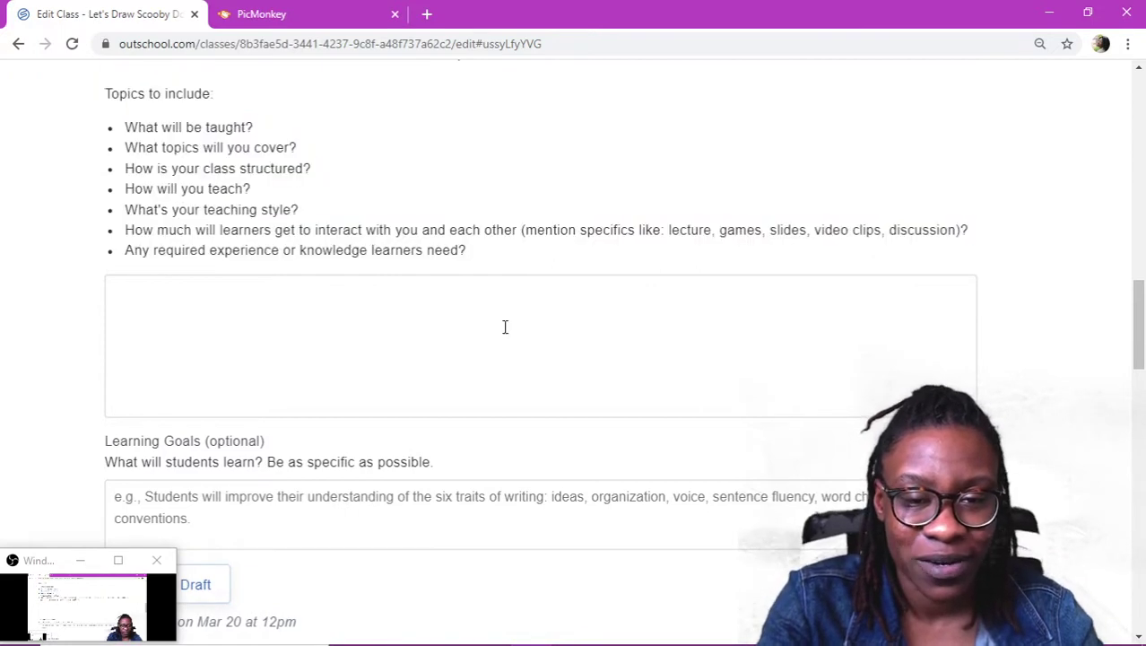
# Begin the Class Experience description with "In this class, learners will draw the fun and quirky character, Scooby Doo.".
pyautogui.scroll(3, 505, 327)
pyautogui.scroll(-2, 505, 328)
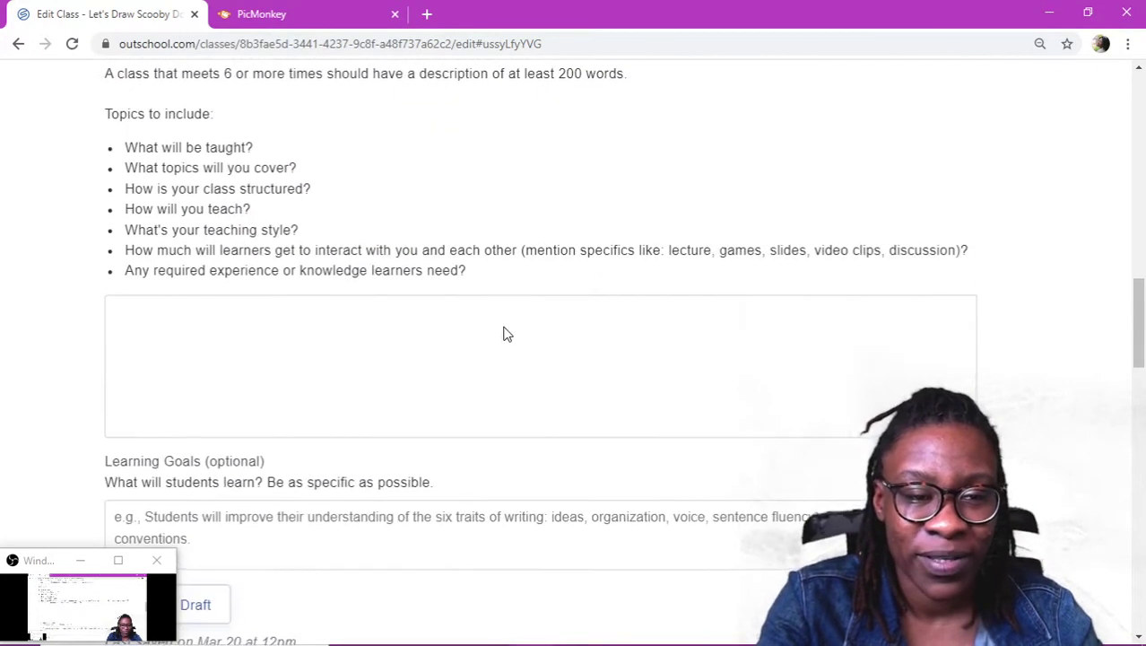
pyautogui.click(379, 335)
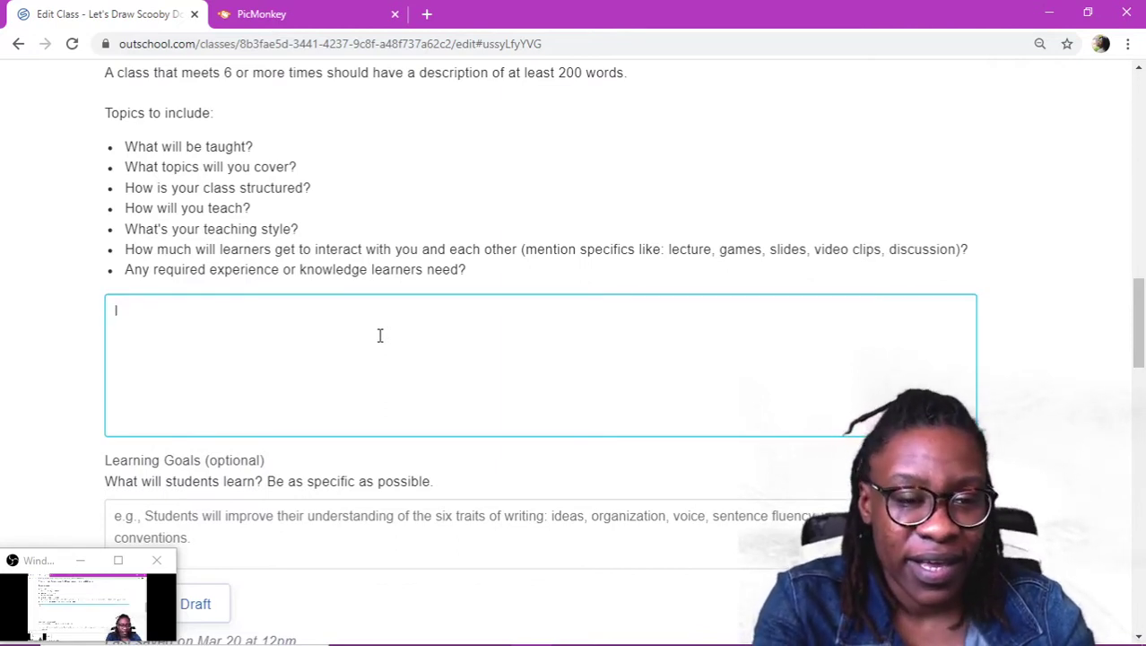
pyautogui.write('In this ')
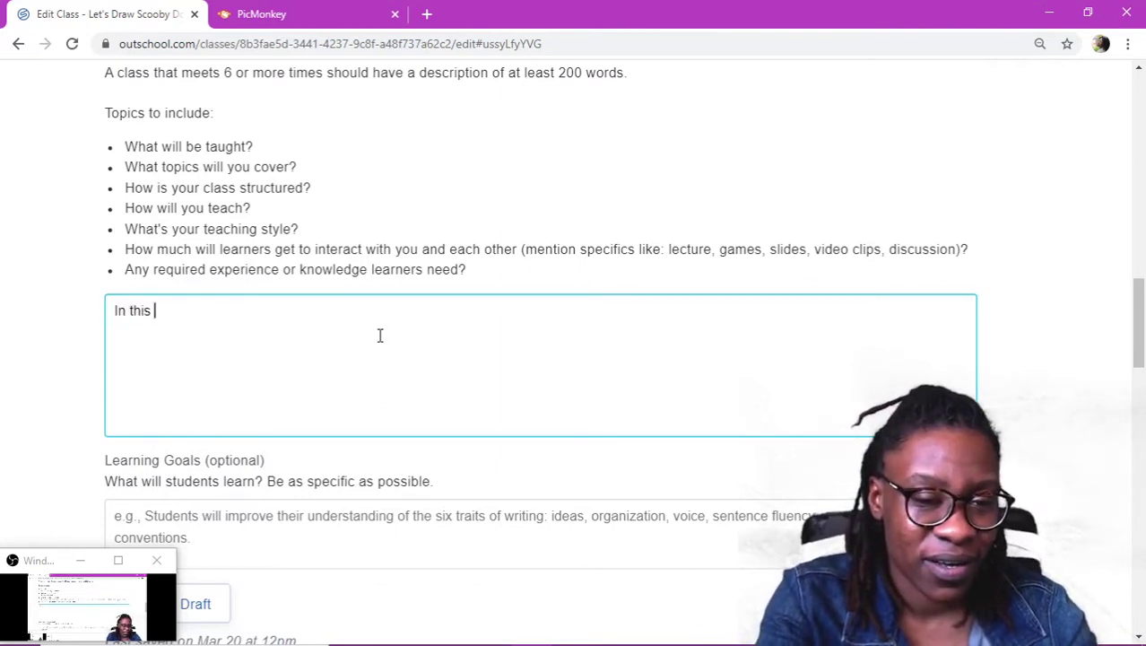
pyautogui.write('class, lear')
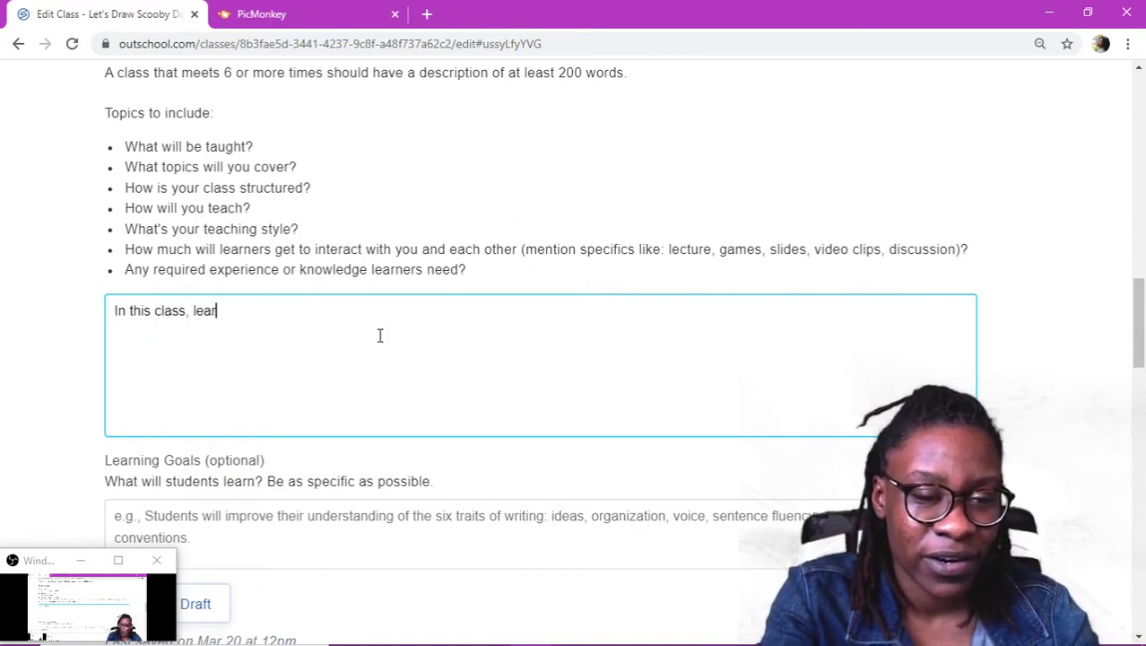
pyautogui.write('ners will ')
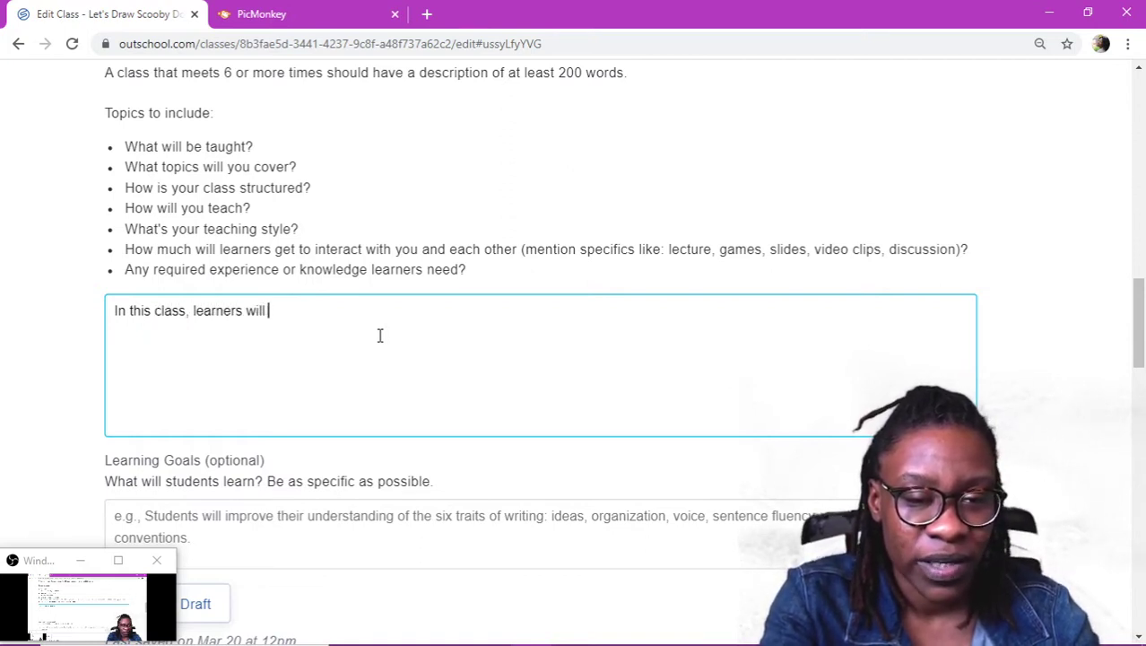
pyautogui.write('draw the fu')
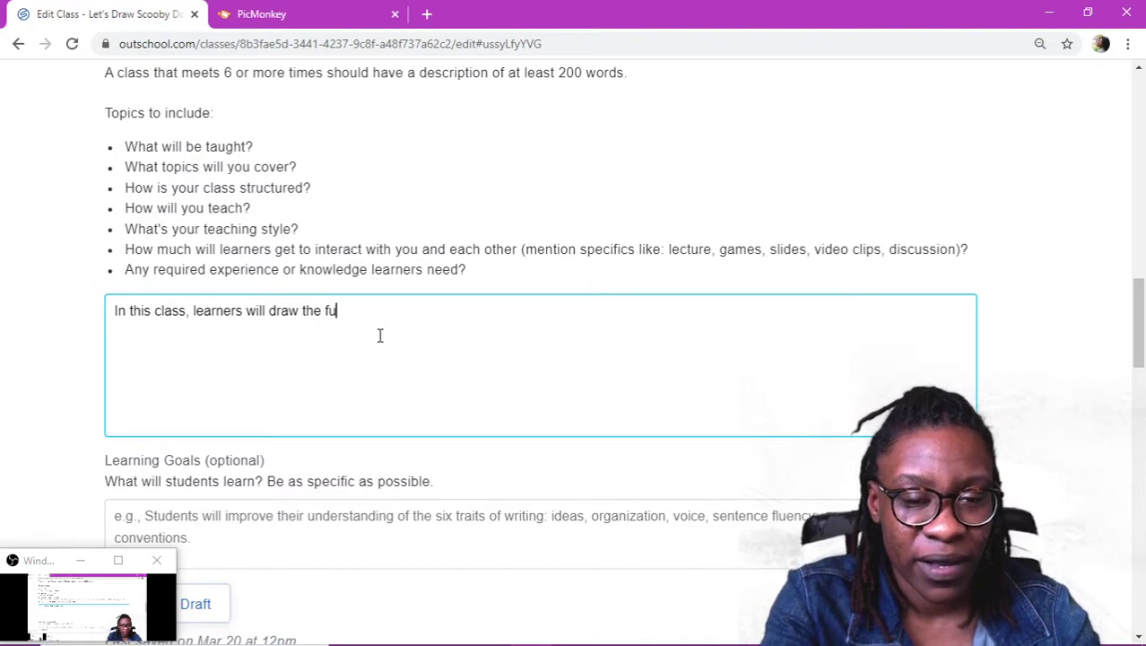
pyautogui.write('n and qui')
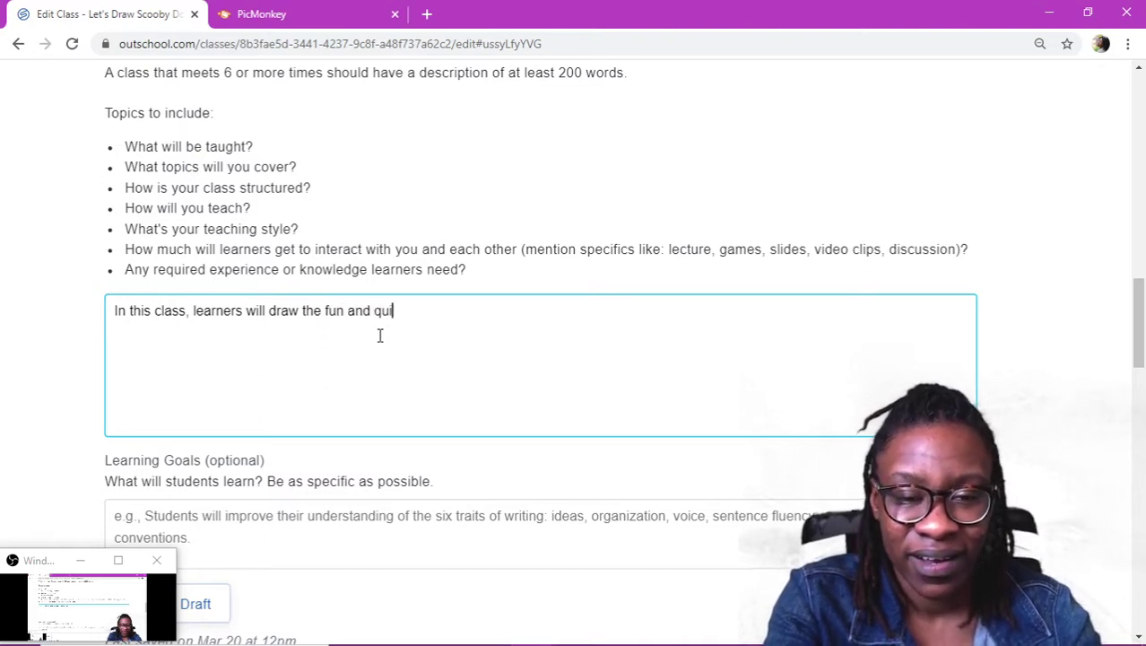
pyautogui.write('rky ')
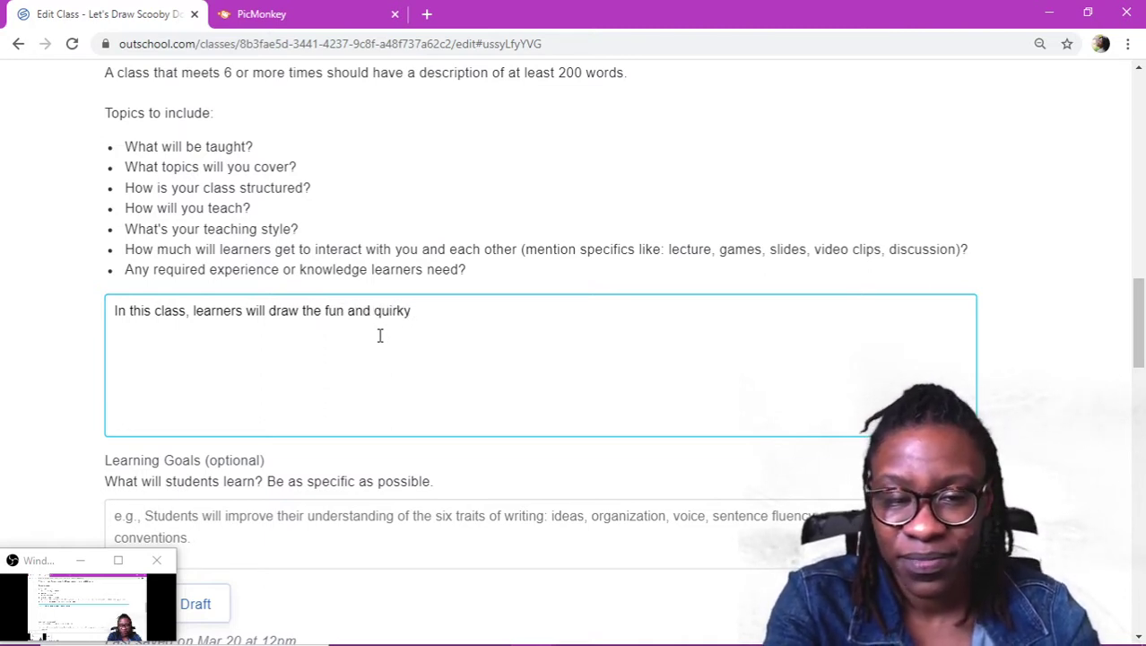
pyautogui.write('charac')
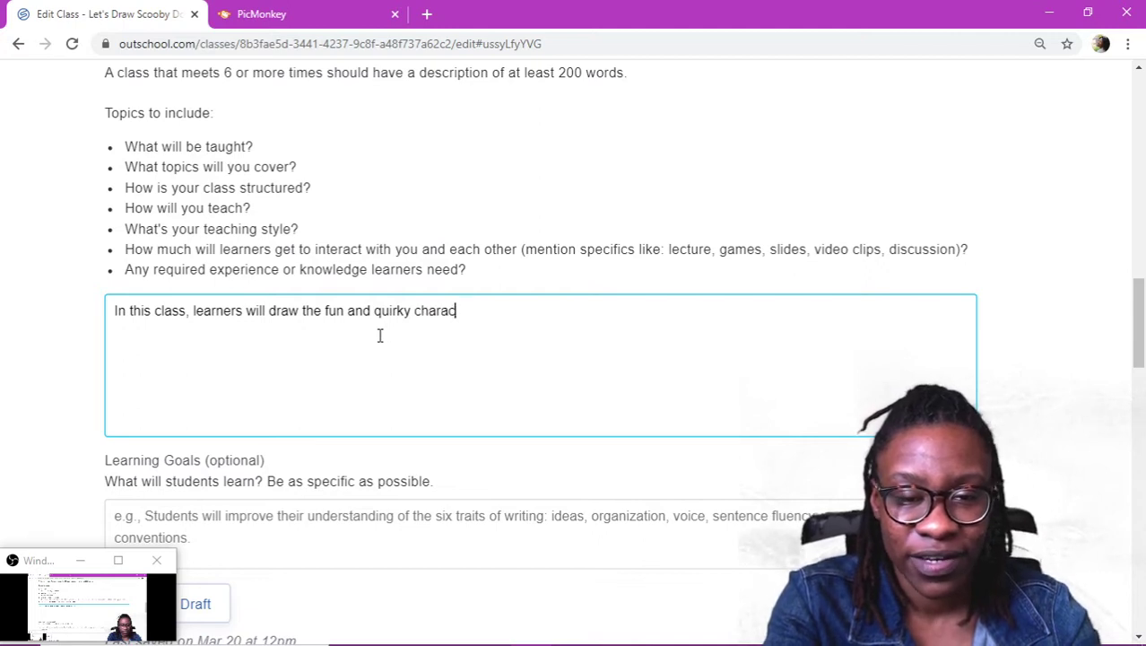
pyautogui.write('ter, Scoo')
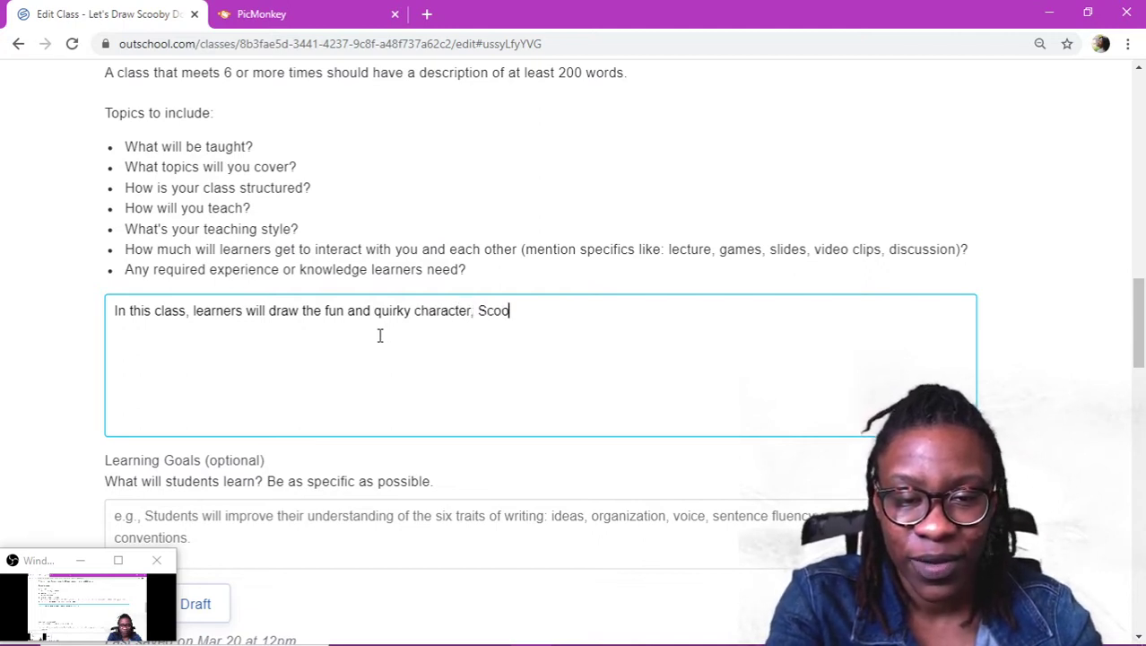
pyautogui.write('by Doo')
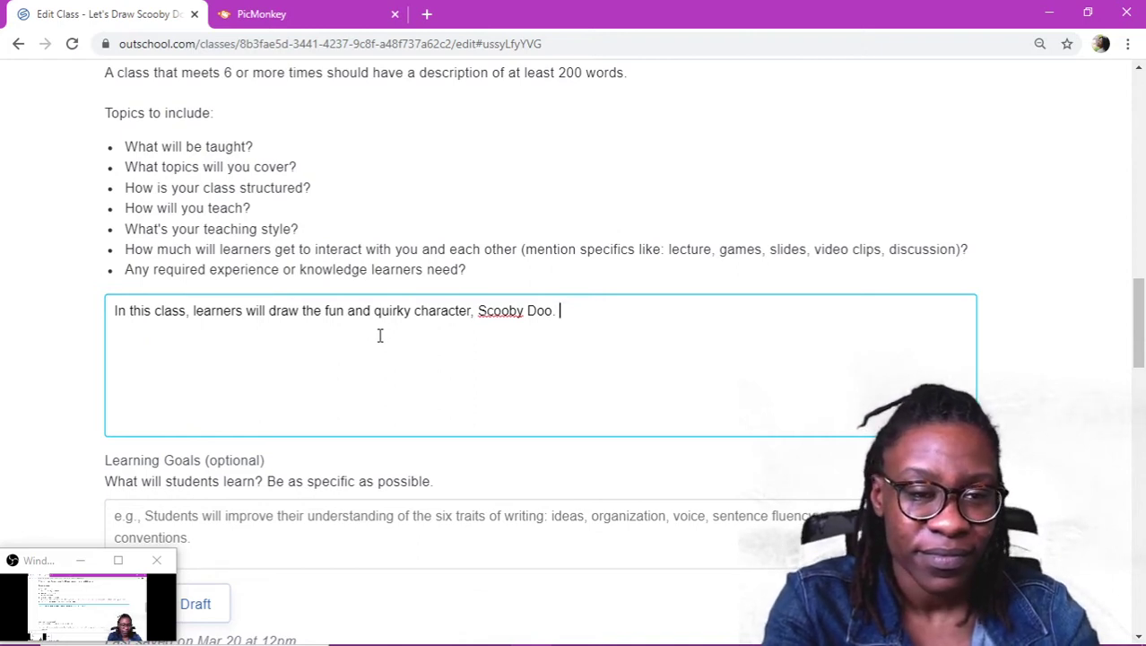
# Add a second sentence to the Class Experience text: "Learners will also have the opportunity to discuss some of their favorite characters".
pyautogui.write('. L')
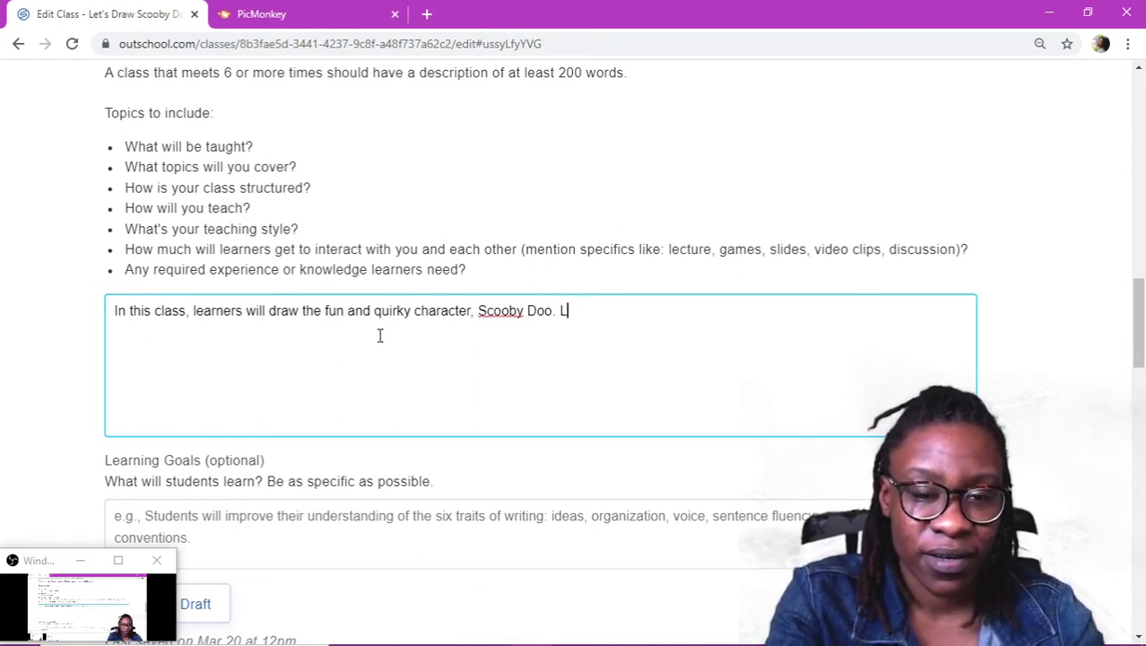
pyautogui.write('earners c')
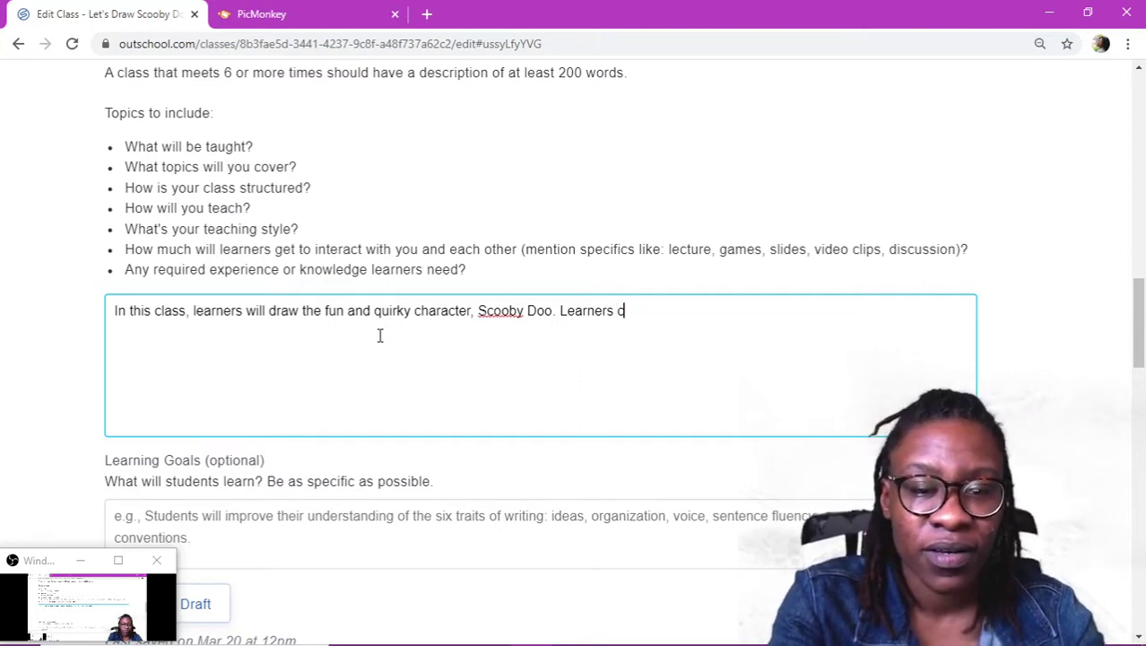
pyautogui.press('BackSpace')
pyautogui.write('will also ')
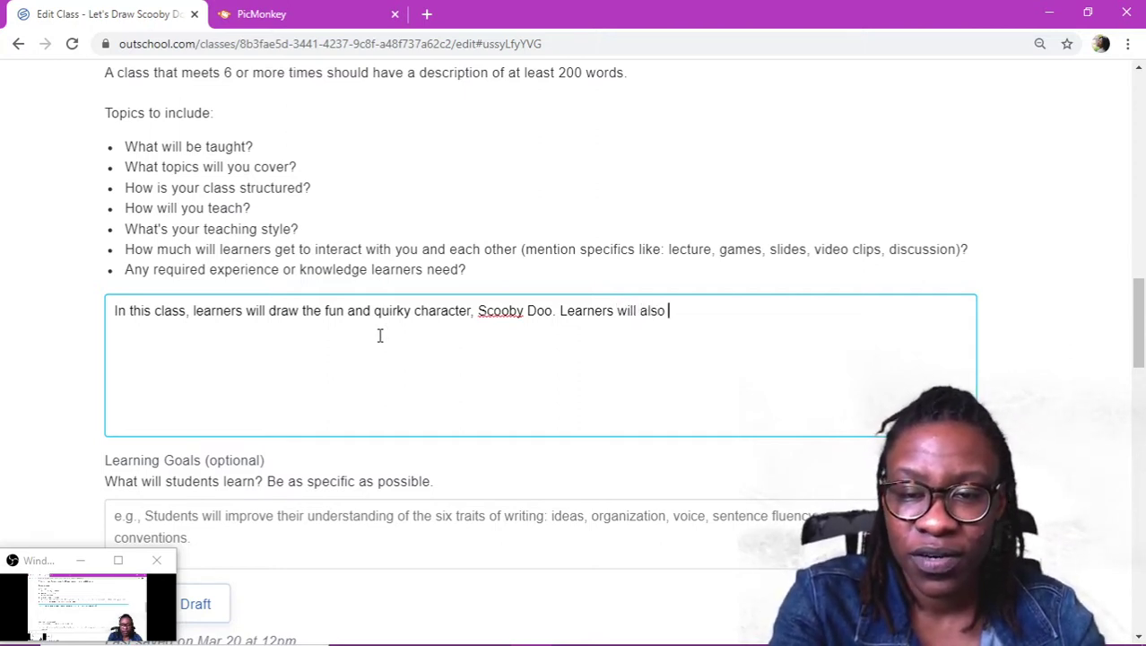
pyautogui.write('have athe')
pyautogui.press('BackSpace')
pyautogui.press('BackSpace')
pyautogui.press('BackSpace')
pyautogui.press('BackSpace')
pyautogui.write('the')
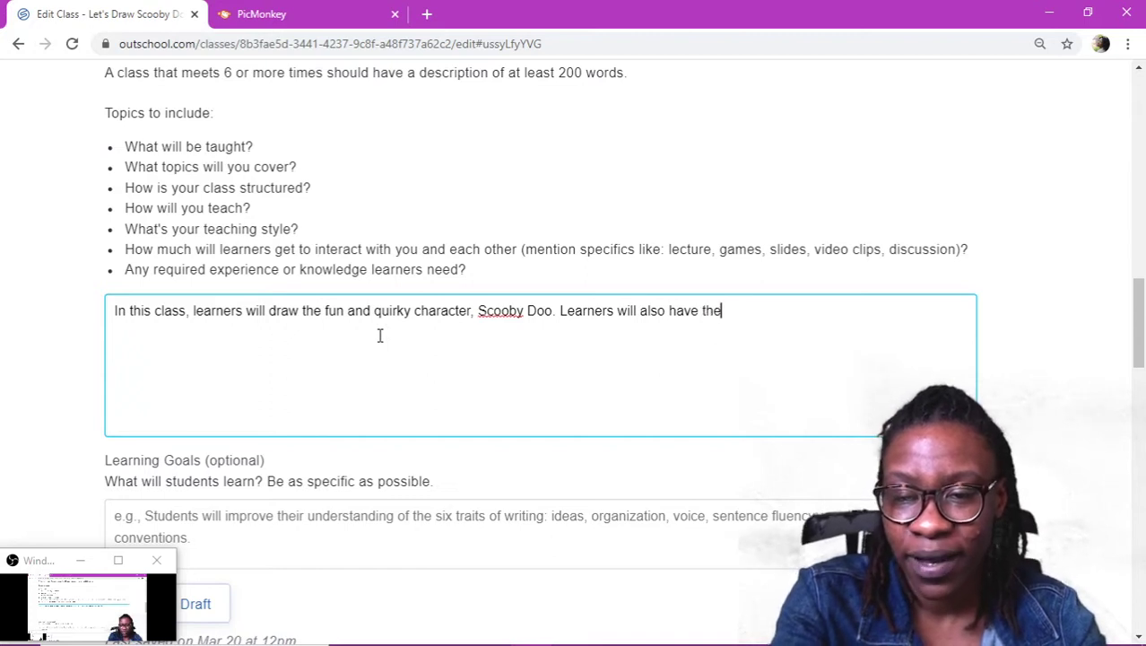
pyautogui.write(' opportu')
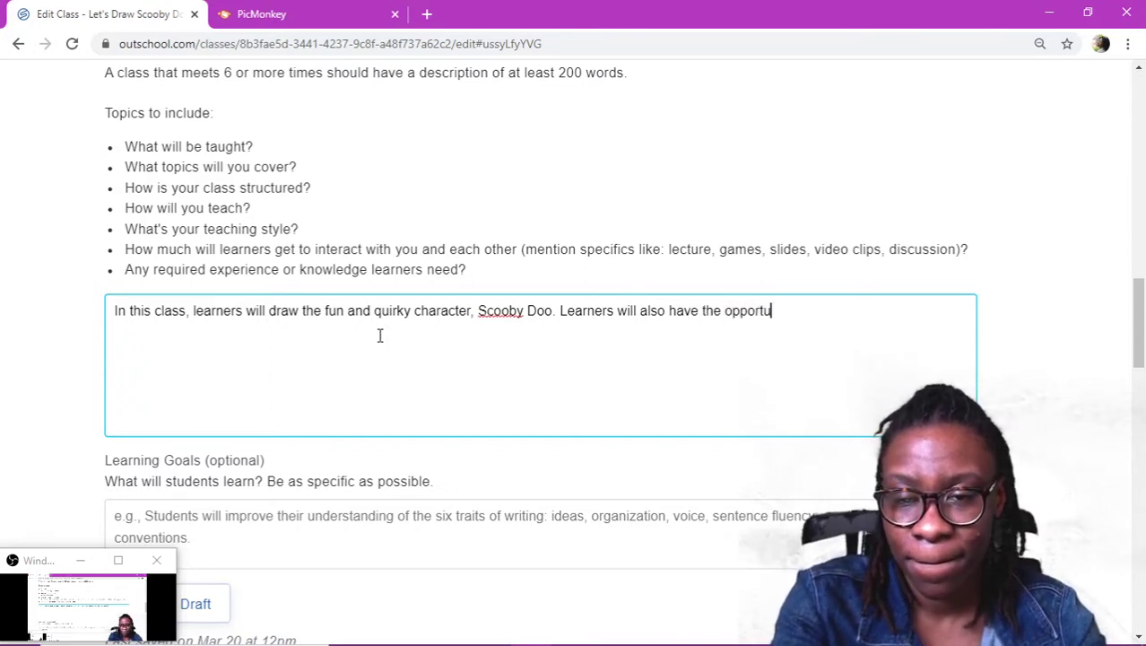
pyautogui.write('nity to dis')
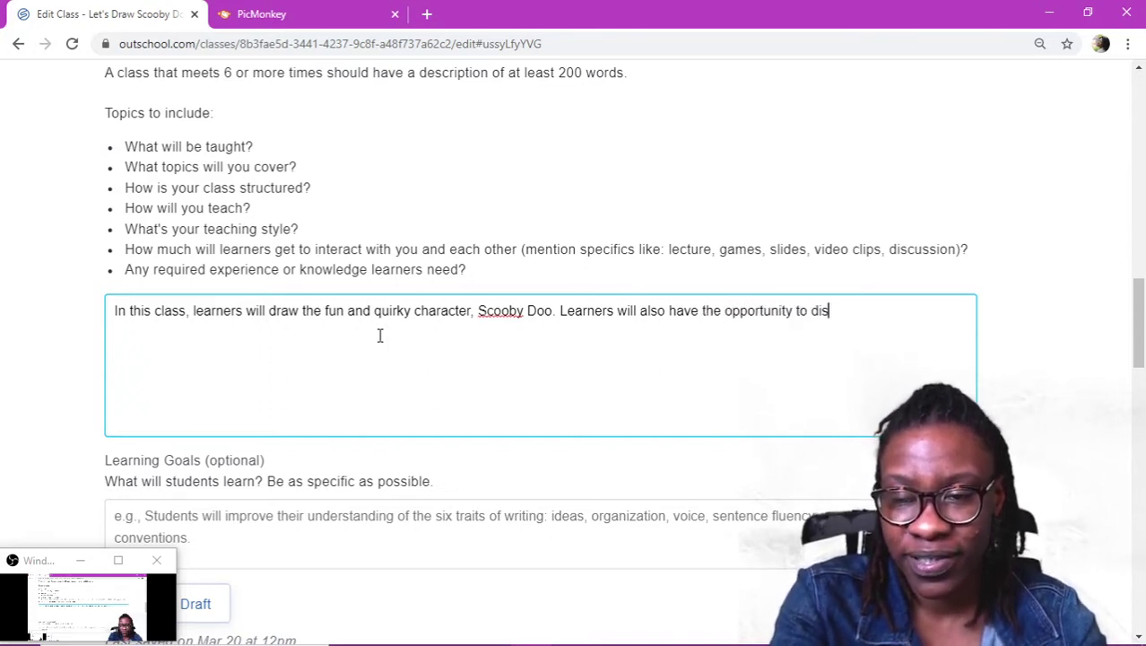
pyautogui.write('cuss some ')
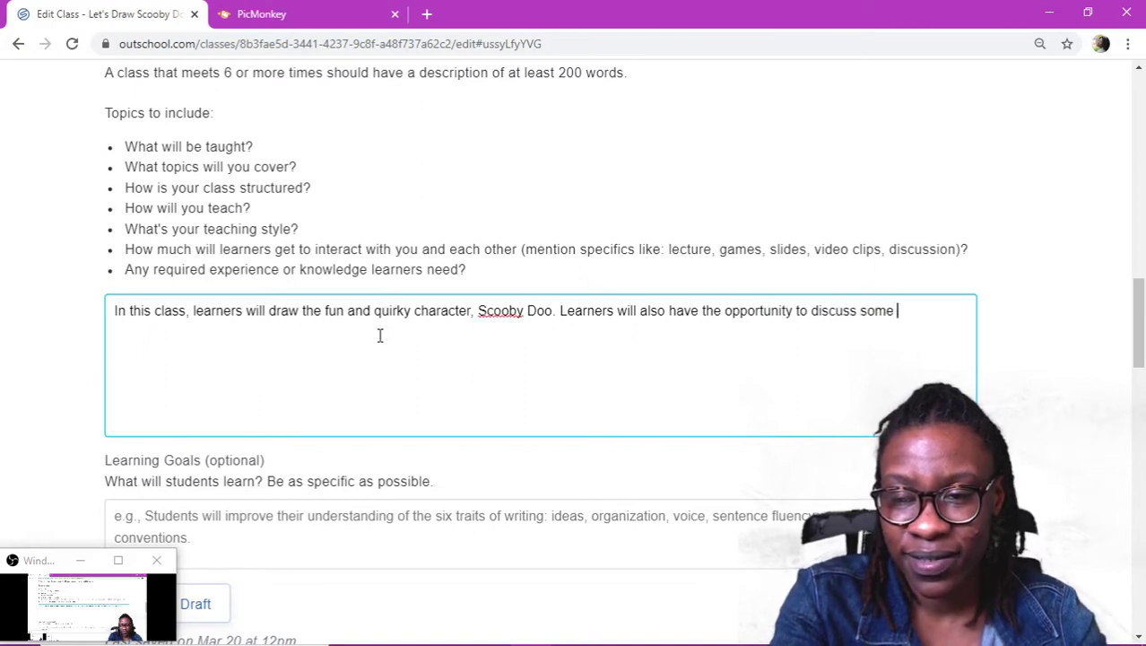
pyautogui.write('of their favorite ')
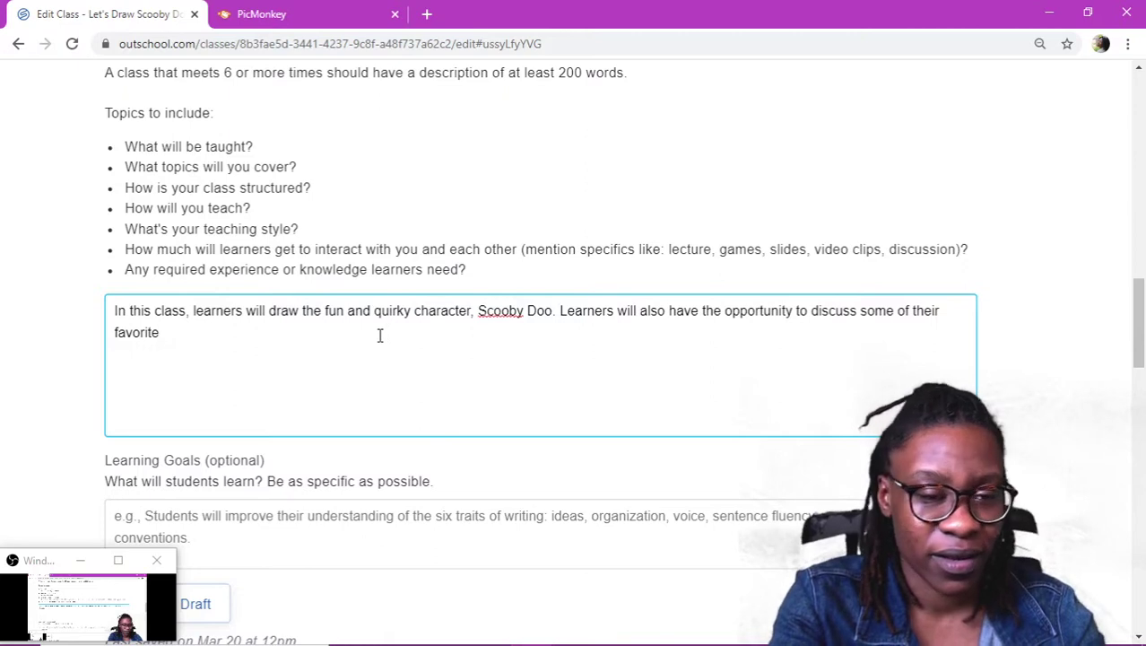
pyautogui.write('characters')
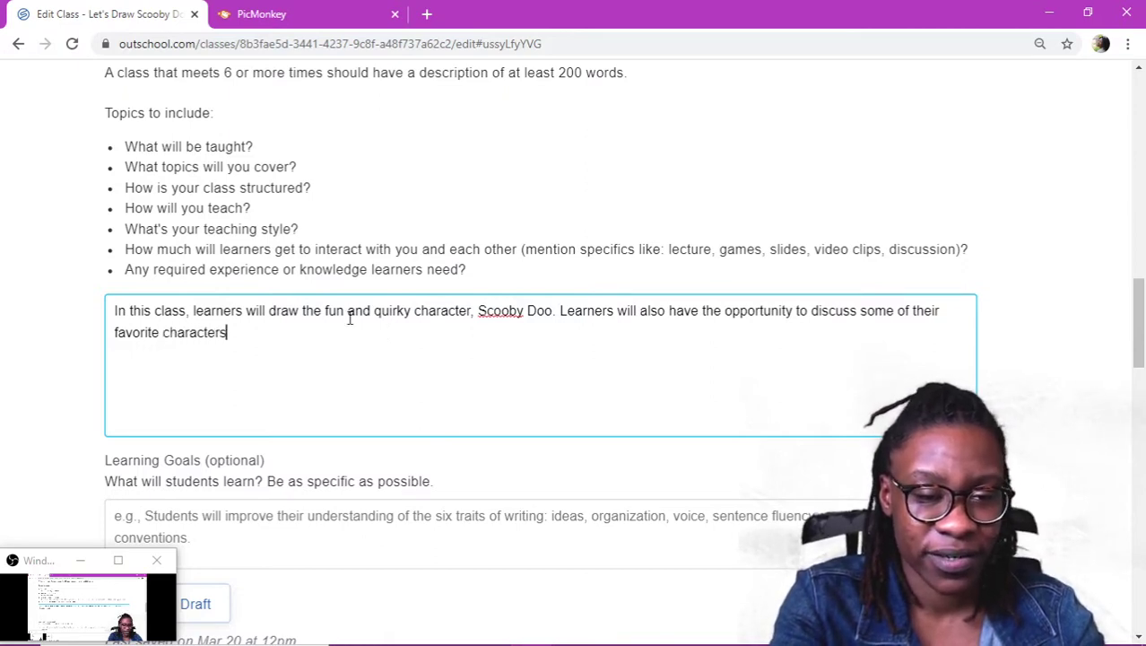
# Continue the second Class Experience sentence with "from Scooby Doo", capitalising both words of the name.
pyautogui.write(' from SCoo')
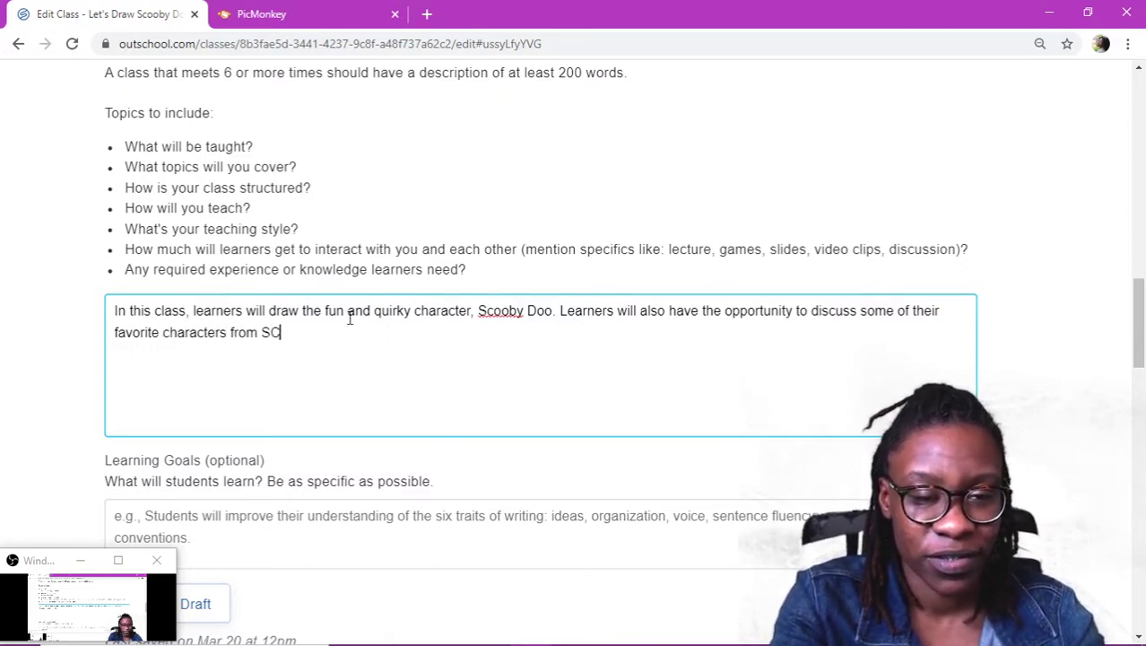
pyautogui.press('BackSpace')
pyautogui.press('BackSpace')
pyautogui.press('BackSpace')
pyautogui.write('cooby')
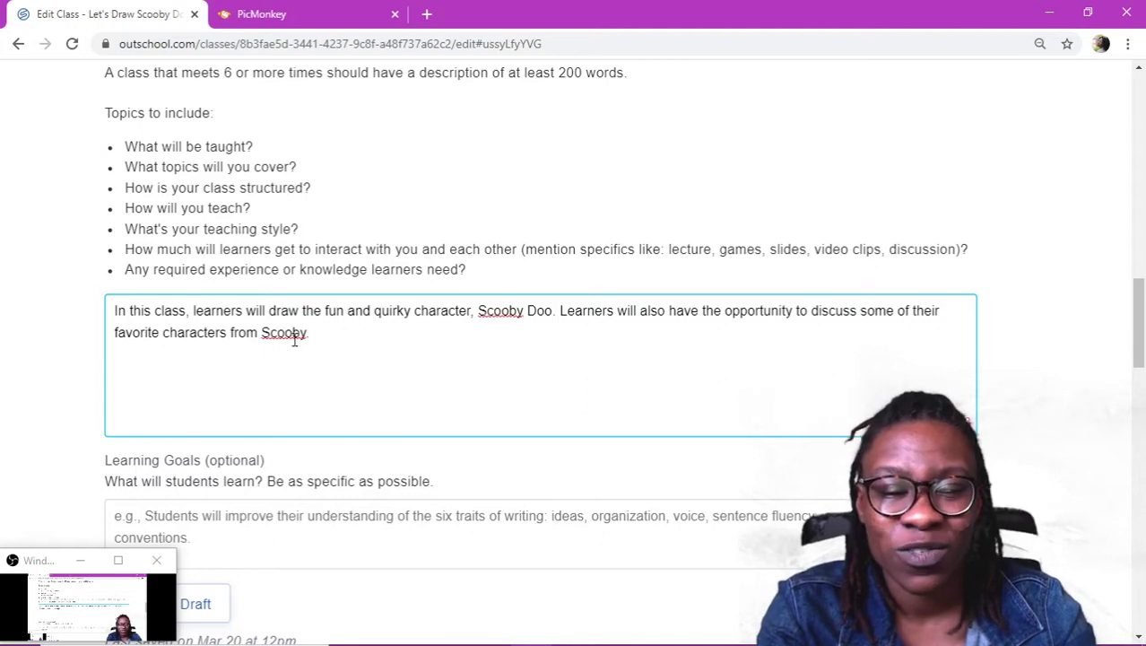
pyautogui.write('.')
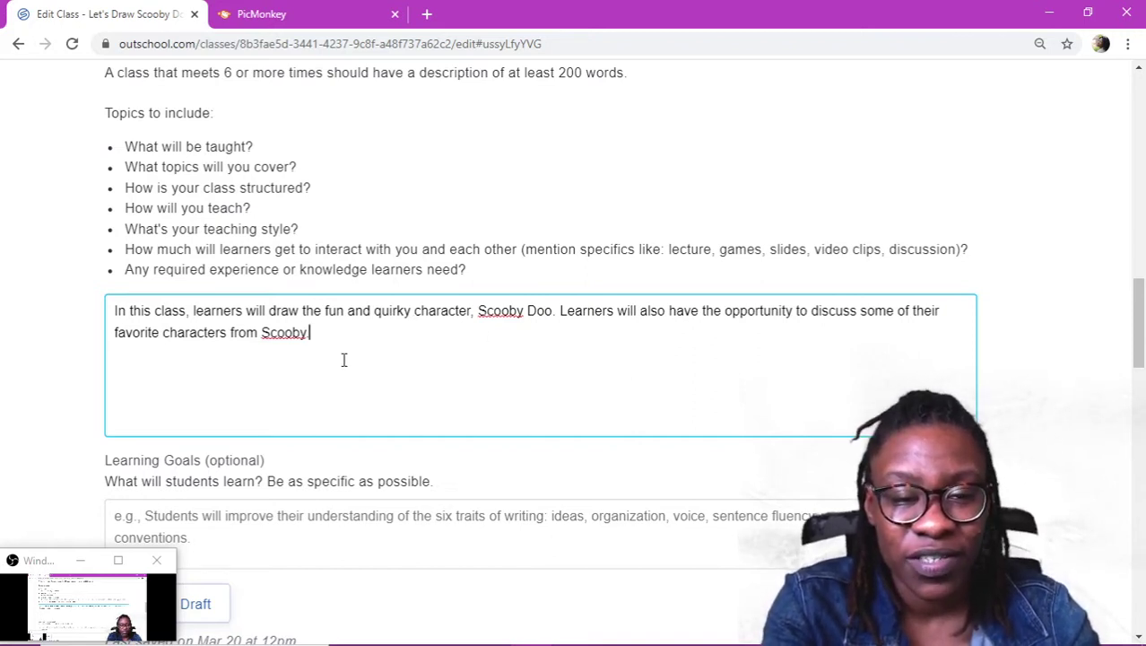
pyautogui.write('doo')
pyautogui.press('BackSpace')
pyautogui.press('BackSpace')
pyautogui.press('BackSpace')
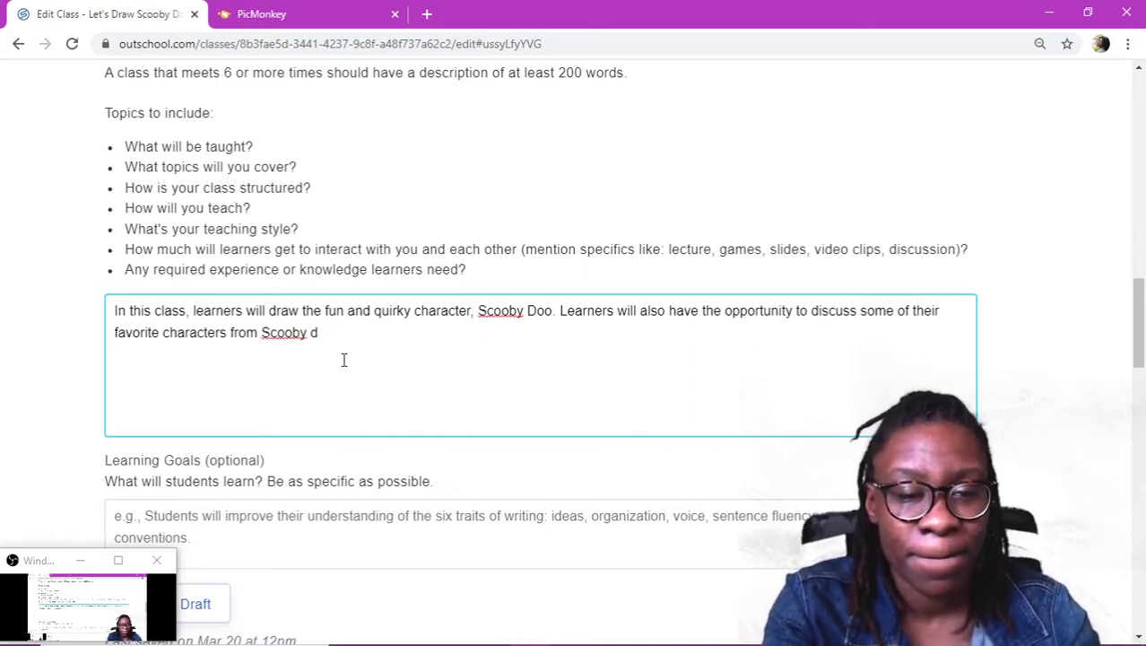
pyautogui.write('Doo')
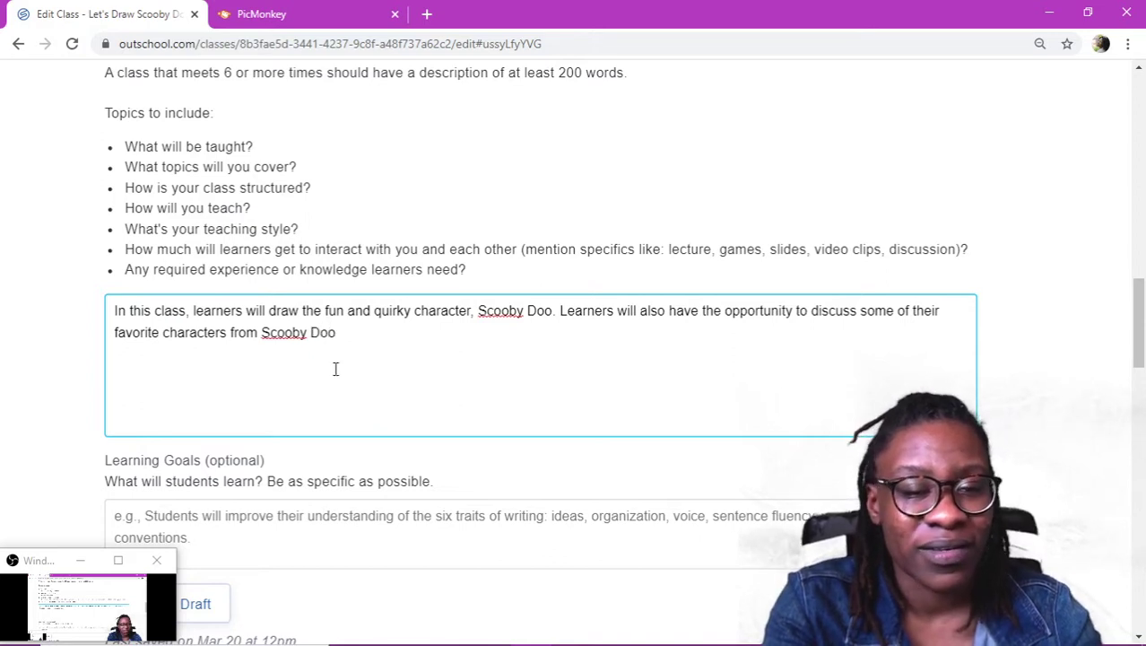
# Reword the end of the second Class Experience sentence to read "from The Scooby Do show.".
pyautogui.click(261, 333)
pyautogui.write('The')
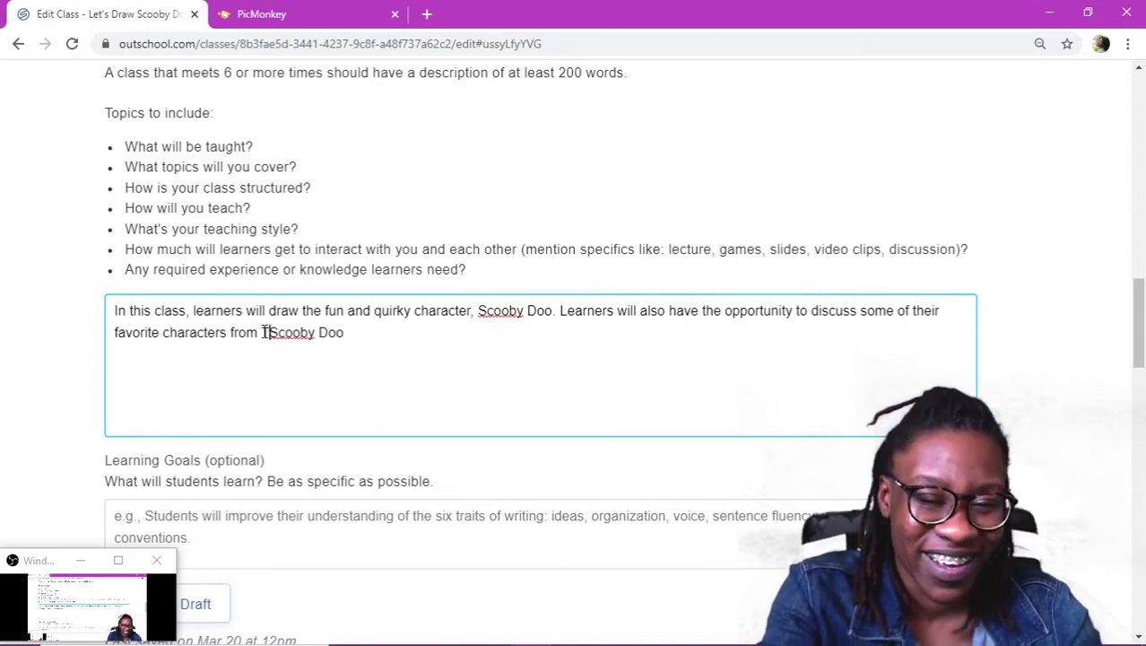
pyautogui.click(363, 333)
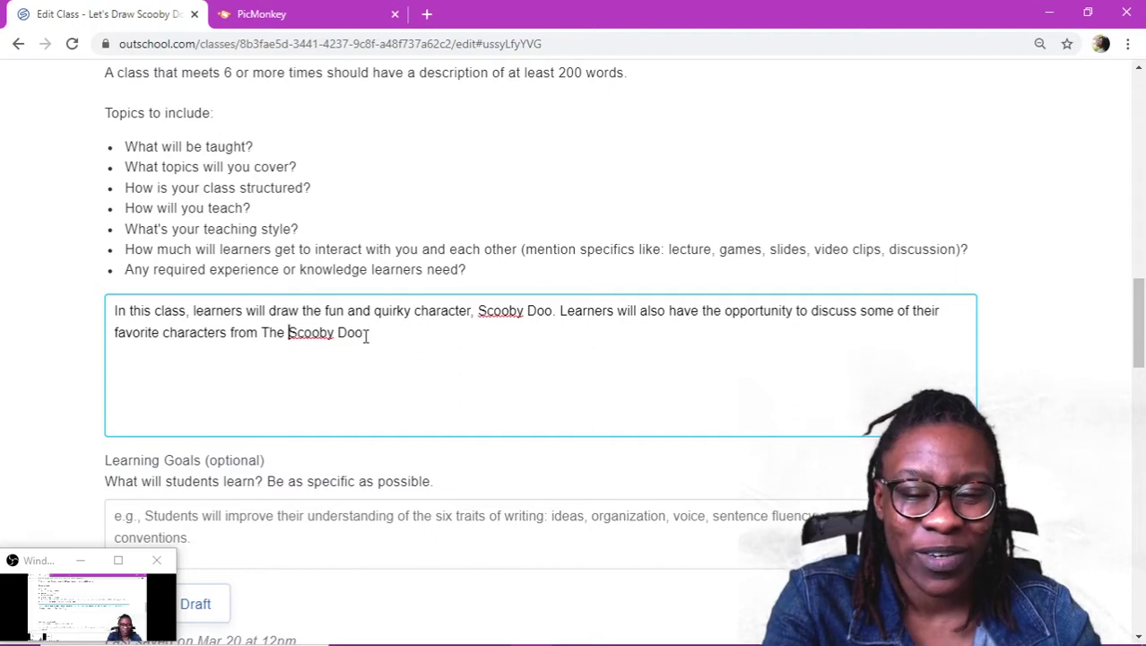
pyautogui.press('BackSpace')
pyautogui.write('show.')
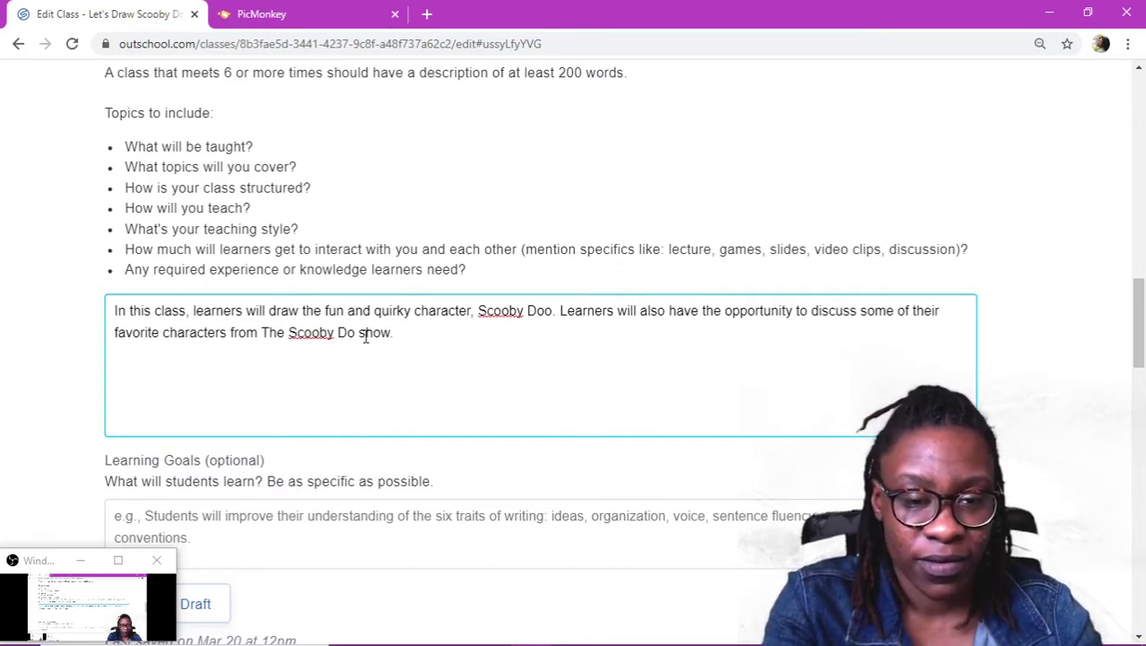
pyautogui.write('We')
pyautogui.press('BackSpace')
pyautogui.press('BackSpace')
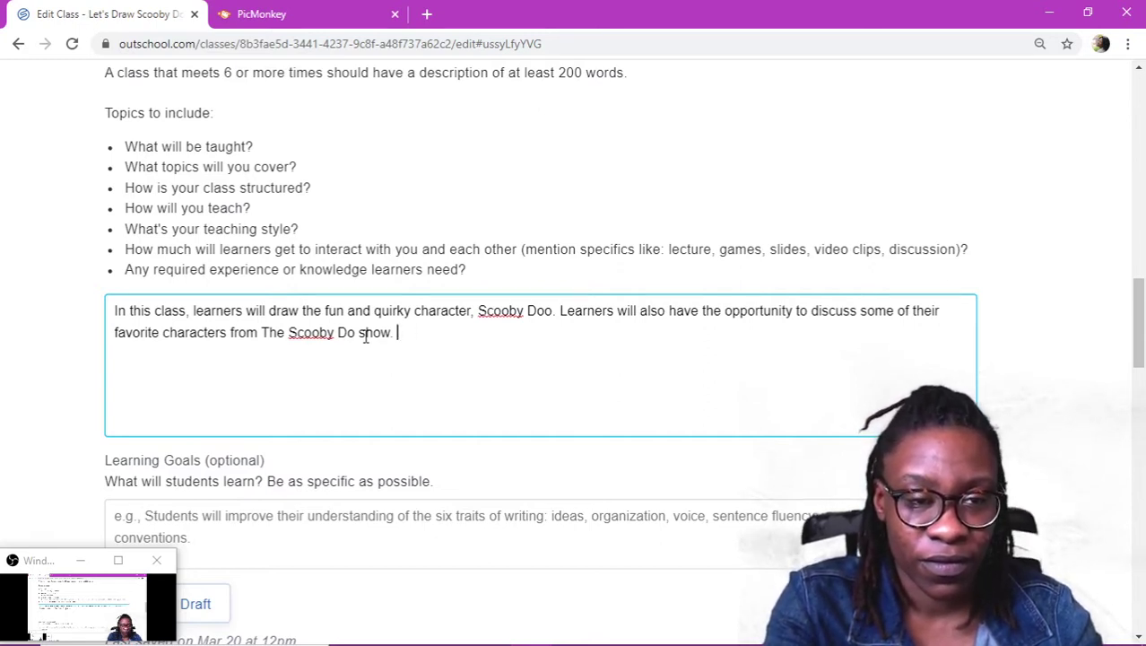
# Add a third sentence to the Class Experience text: "Learners will follow step by step as we draw together.".
pyautogui.write('Learn')
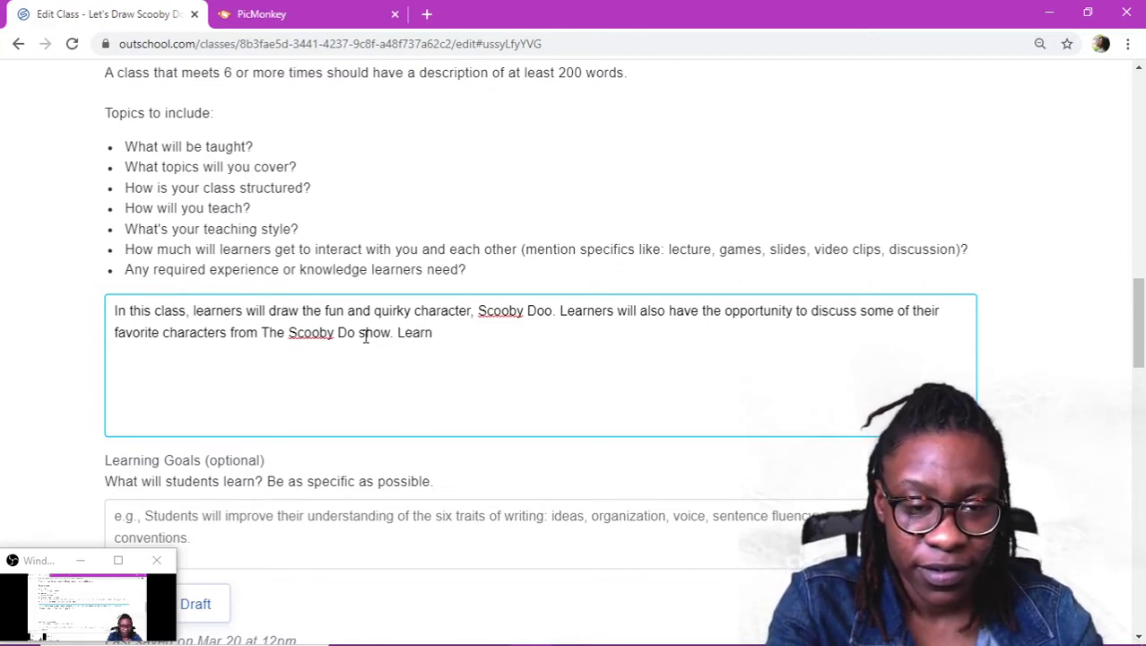
pyautogui.write('ers will fol')
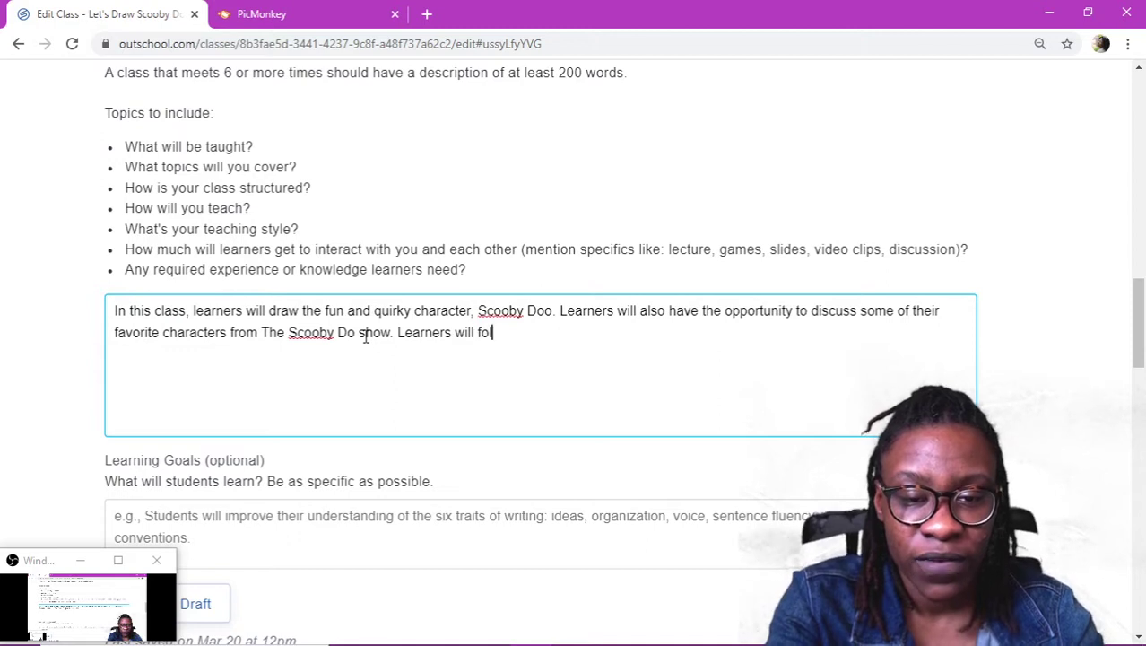
pyautogui.write('o')
pyautogui.write('low ')
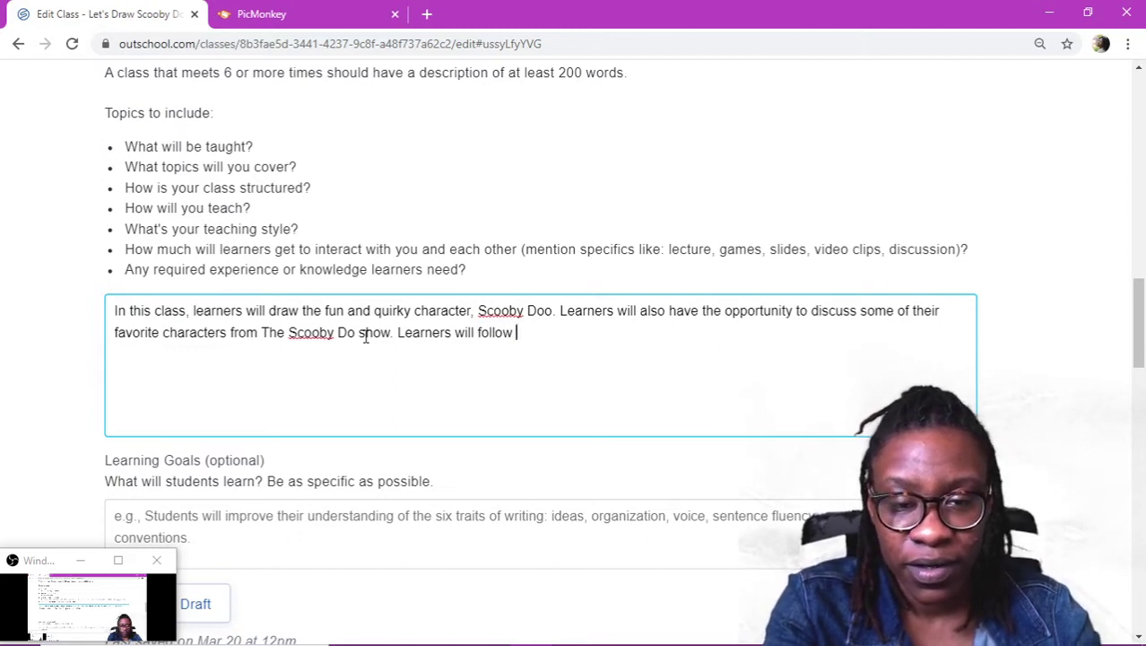
pyautogui.write('step by step by sre')
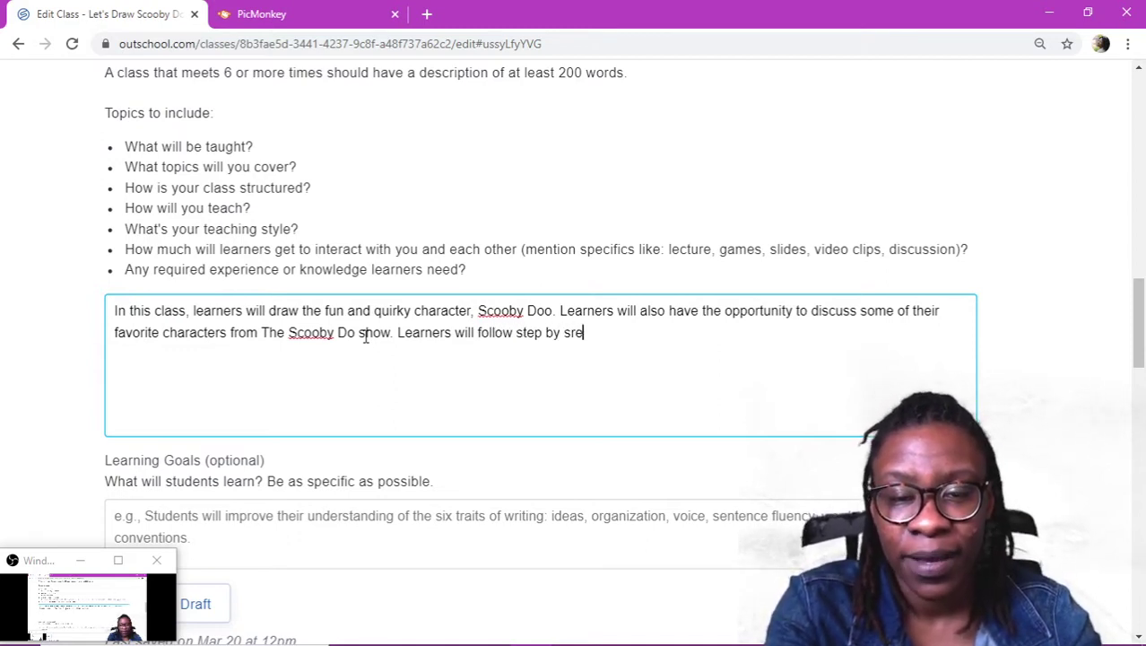
pyautogui.press('BackSpace')
pyautogui.press('BackSpace')
pyautogui.write('tep as we ')
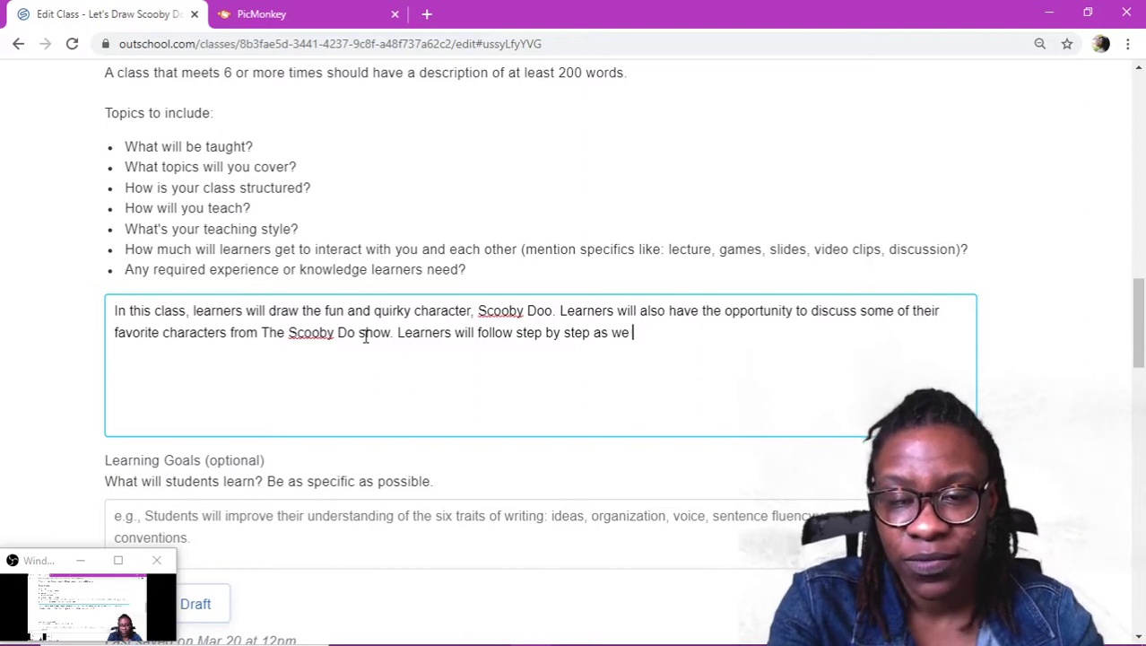
pyautogui.write('draw t')
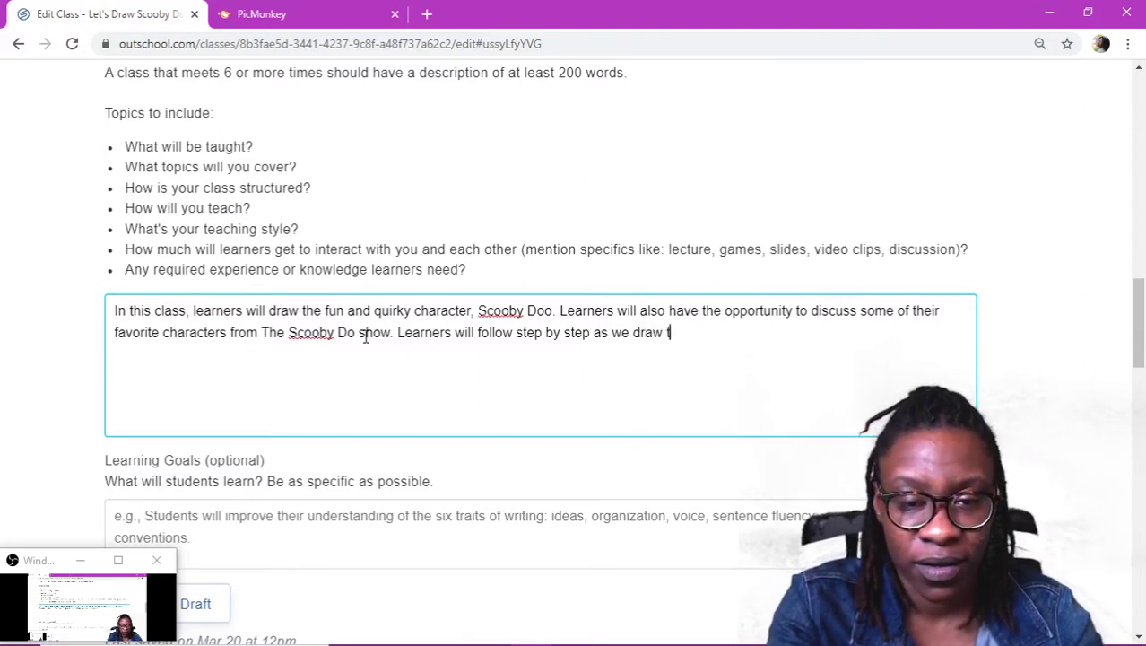
pyautogui.write('ogether.')
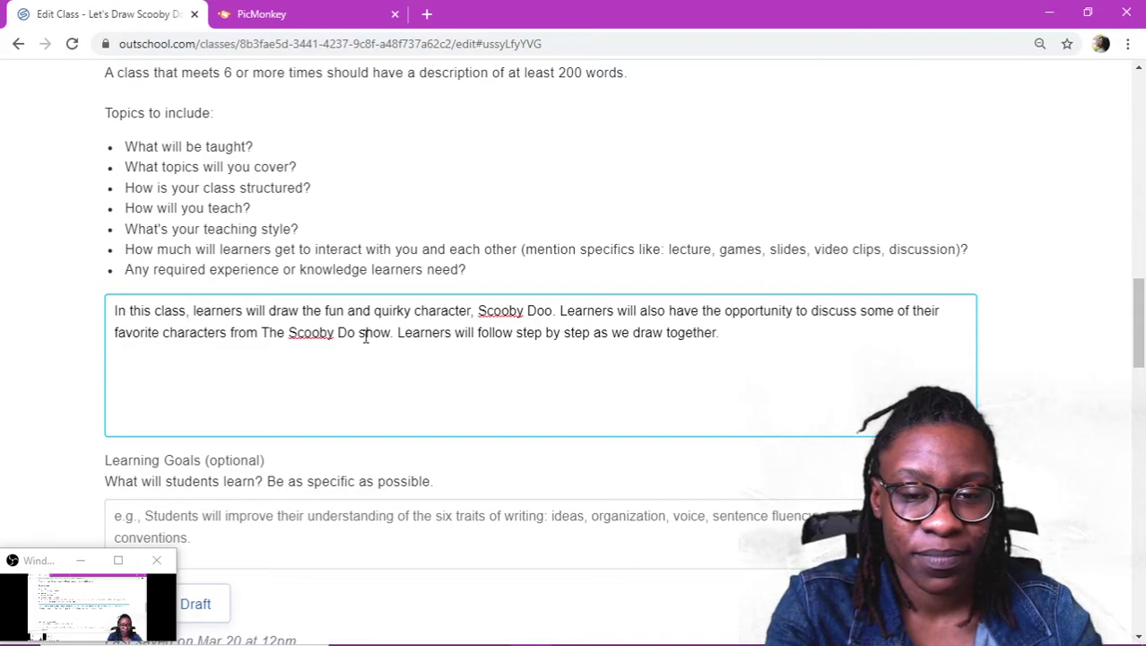
pyautogui.write('I')
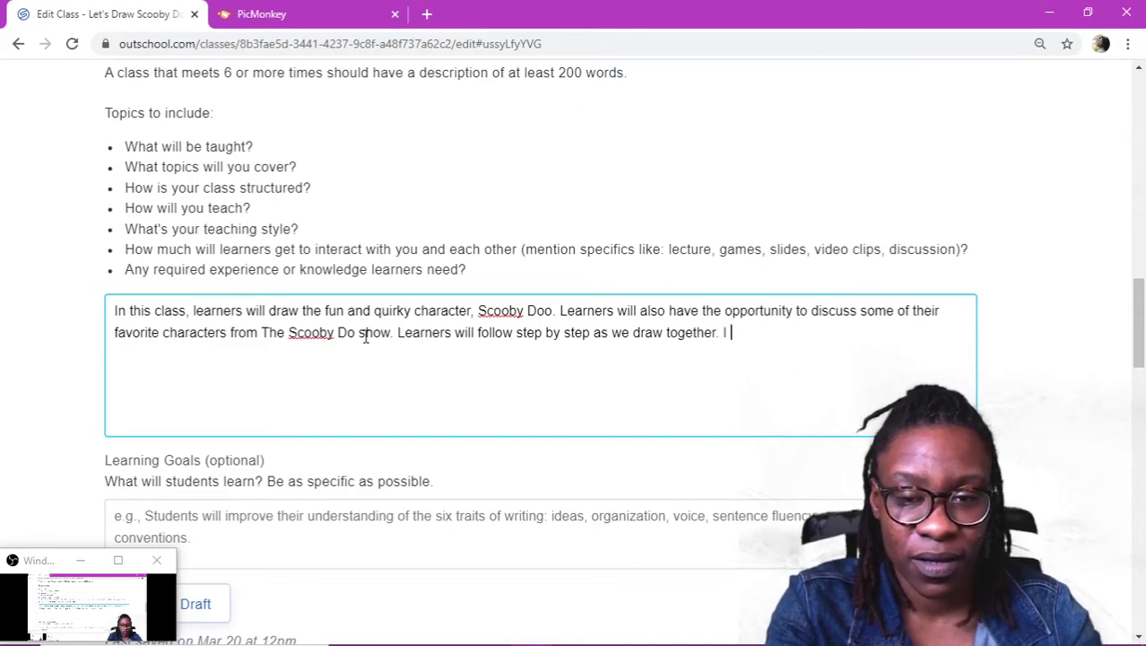
pyautogui.press('BackSpace')
pyautogui.press('BackSpace')
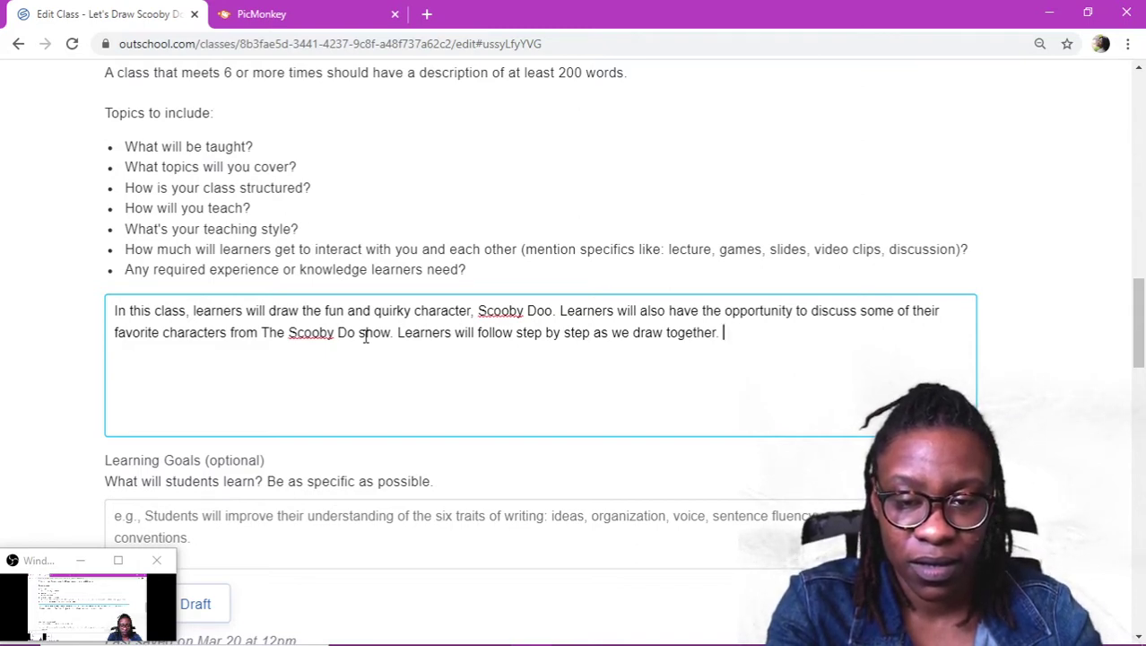
# Start a fourth Class Experience sentence with "Learners who struggle with free draw", without a trailing comma.
pyautogui.write('Learner s')
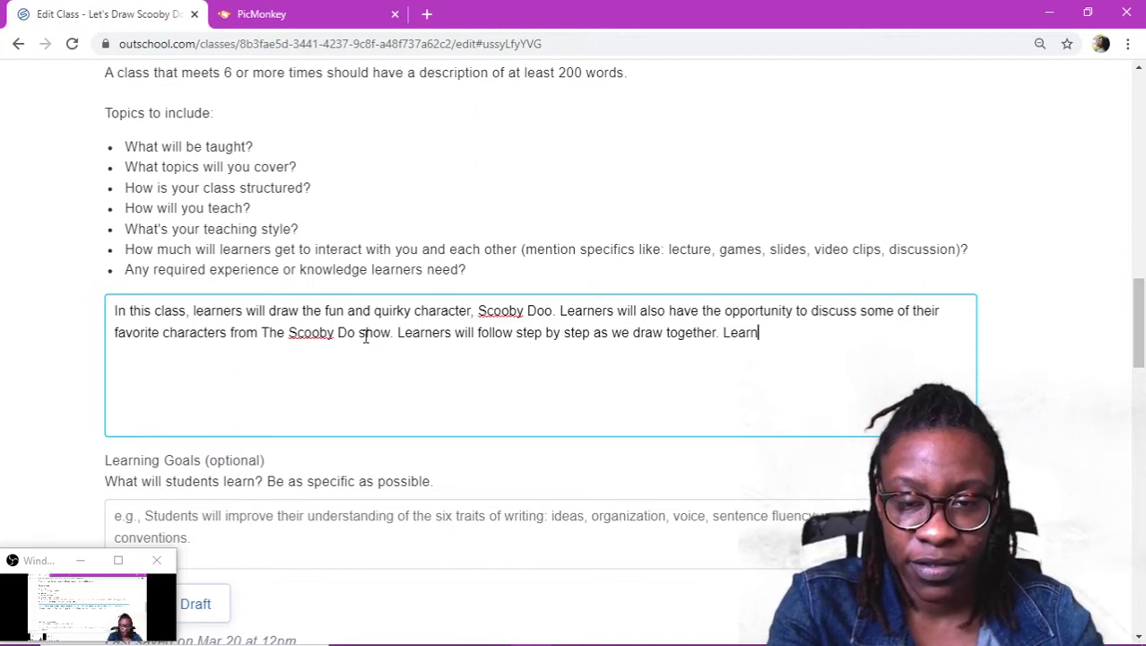
pyautogui.press('BackSpace')
pyautogui.press('BackSpace')
pyautogui.write('s who ')
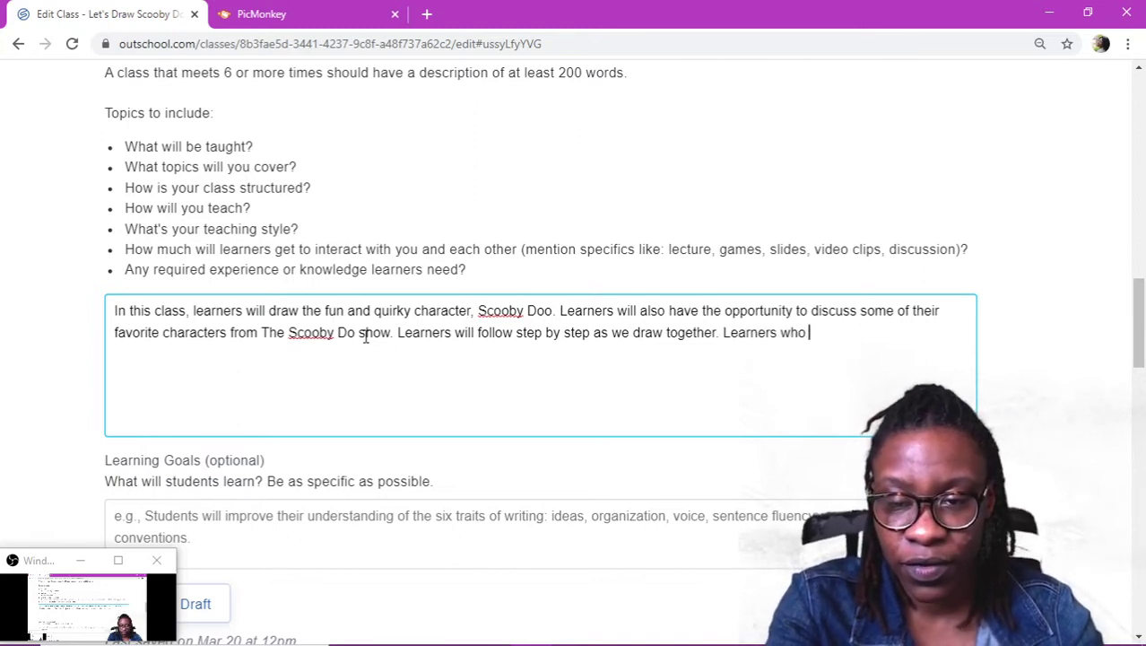
pyautogui.write('struggle si')
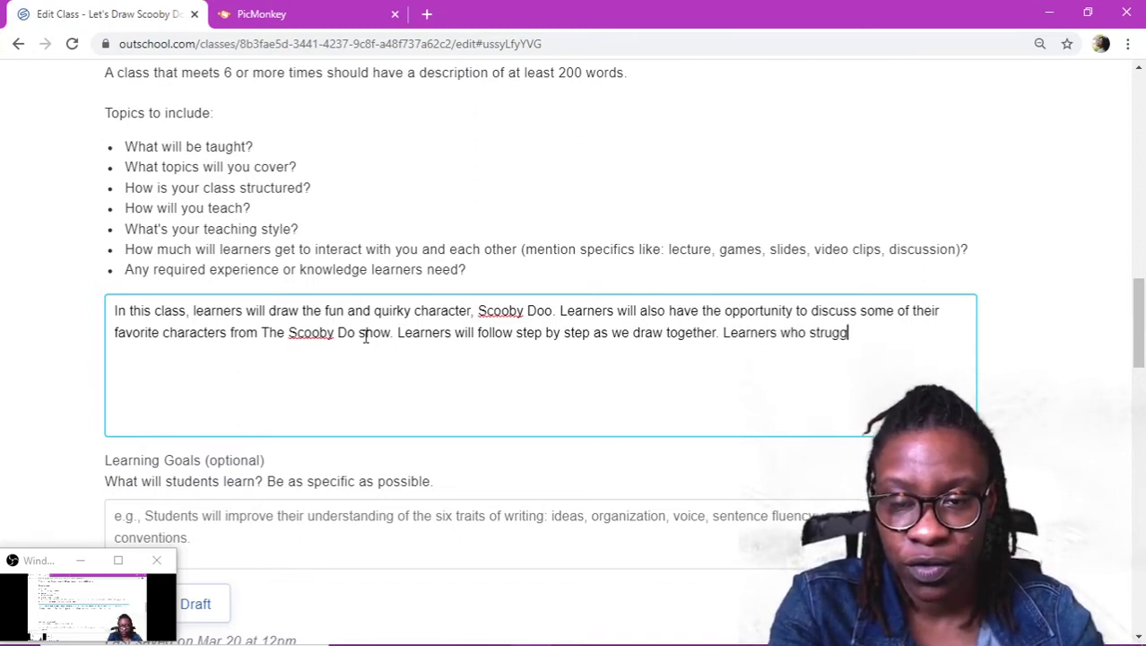
pyautogui.press('BackSpace')
pyautogui.write('with')
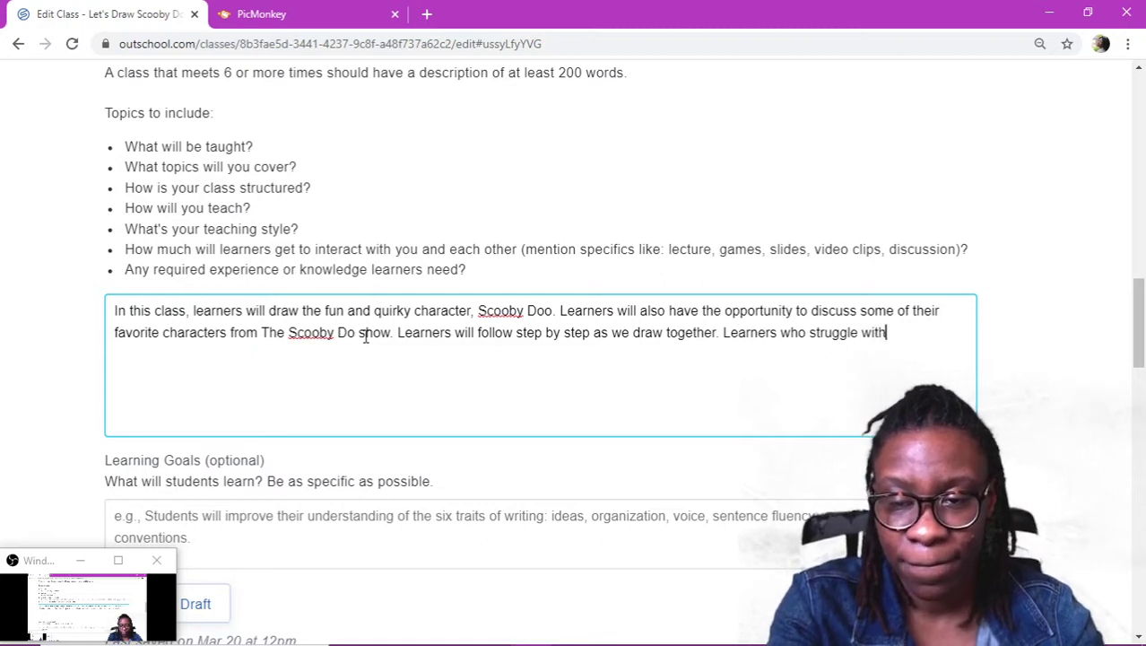
pyautogui.write(' free dr')
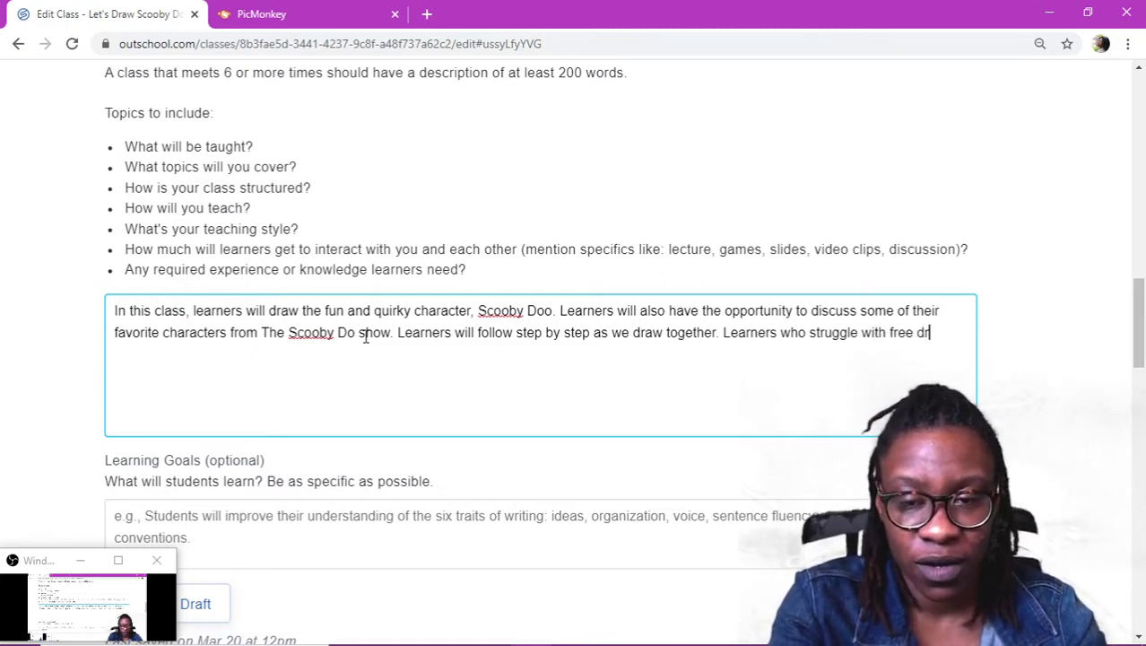
pyautogui.write('aw,')
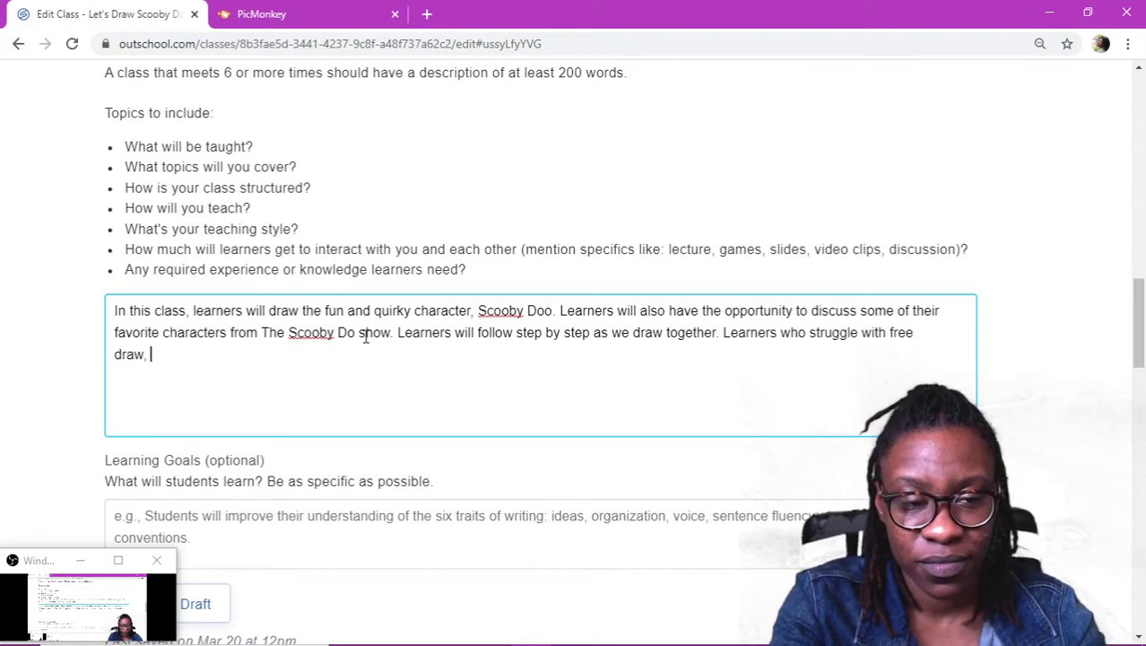
pyautogui.press('BackSpace')
pyautogui.press('BackSpace')
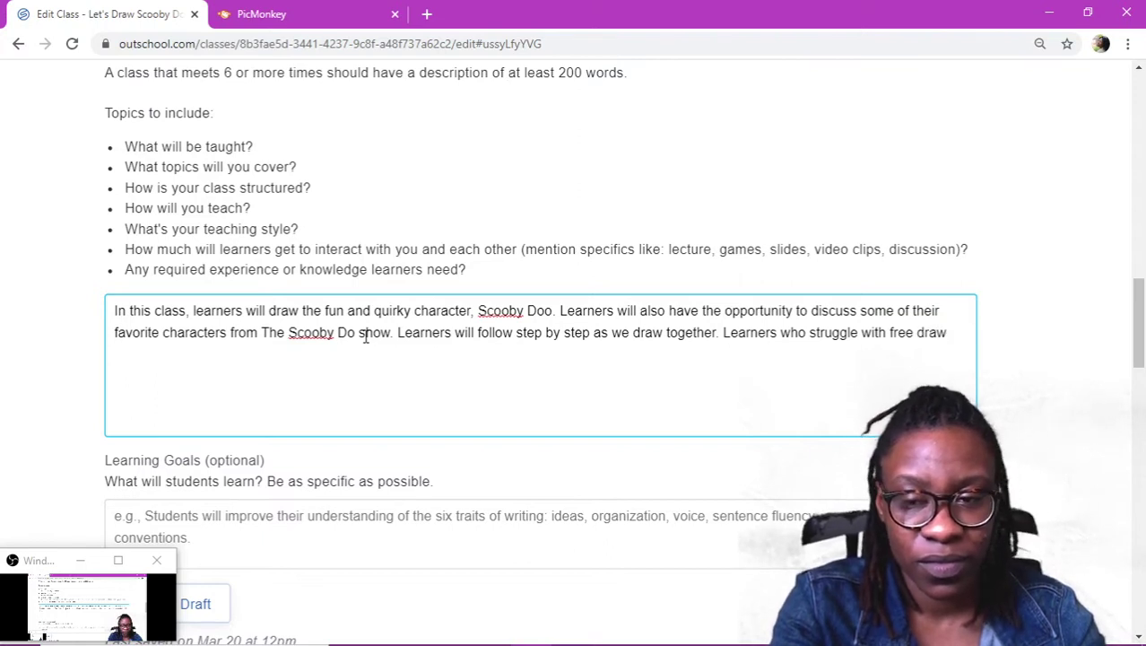
# Continue the fourth Class Experience sentence with "are able to".
pyautogui.write('are also')
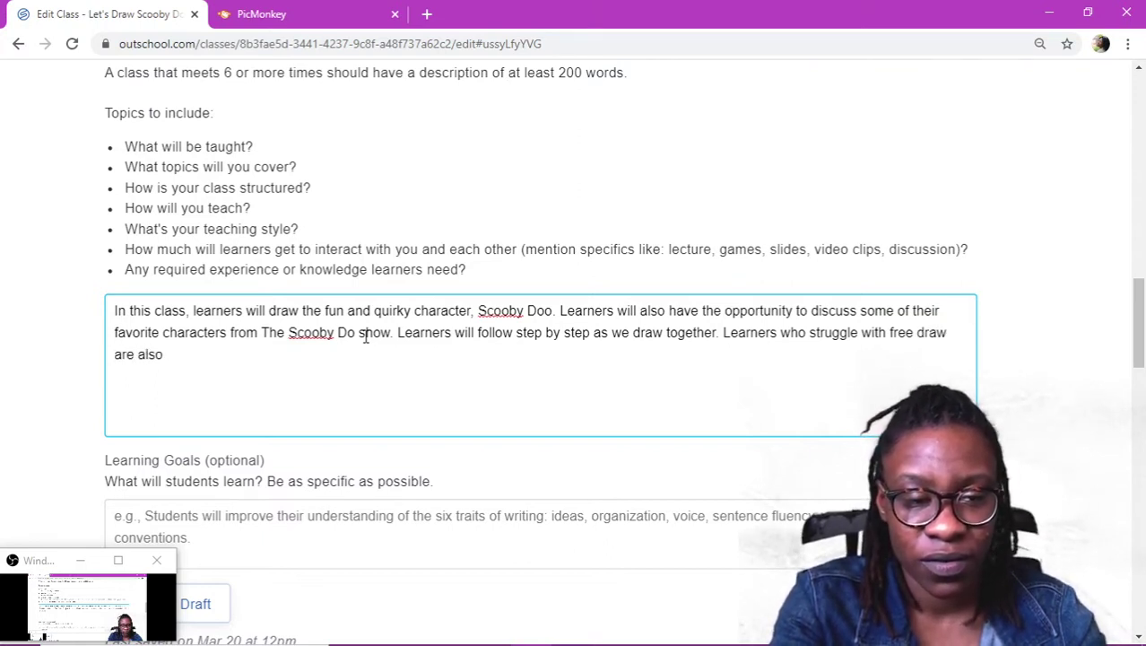
pyautogui.press('BackSpace')
pyautogui.press('BackSpace')
pyautogui.press('BackSpace')
pyautogui.press('BackSpace')
pyautogui.write('ble to')
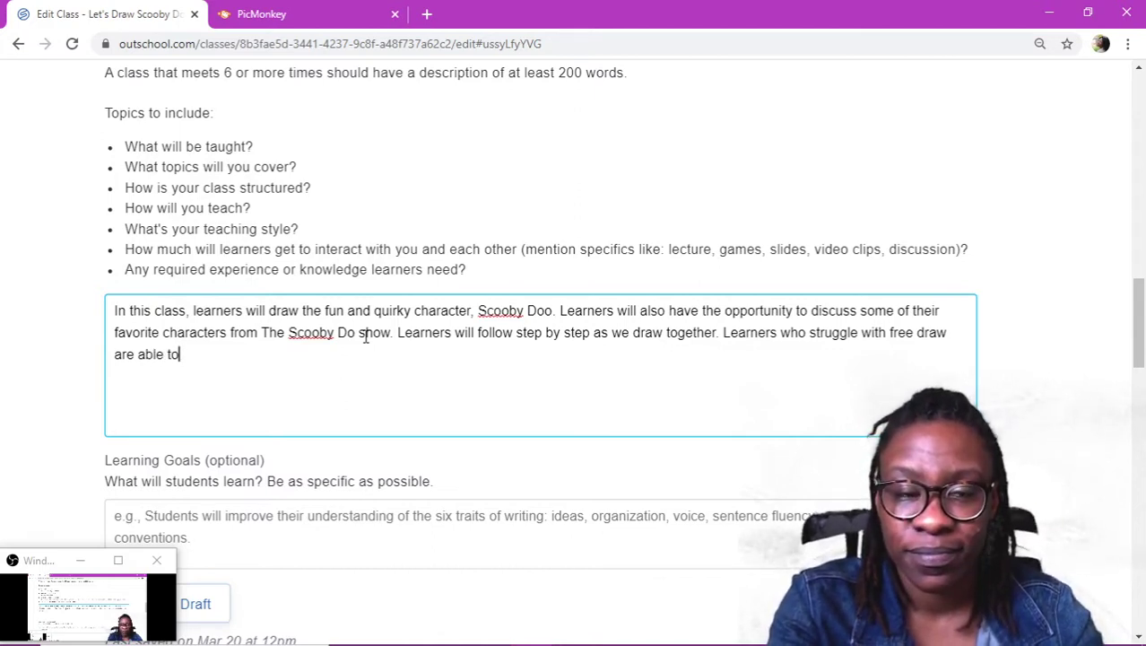
# Try to open the fourth sentence with "Drawn" in place of the capital L of "Learners".
pyautogui.click(729, 332)
pyautogui.press('BackSpace')
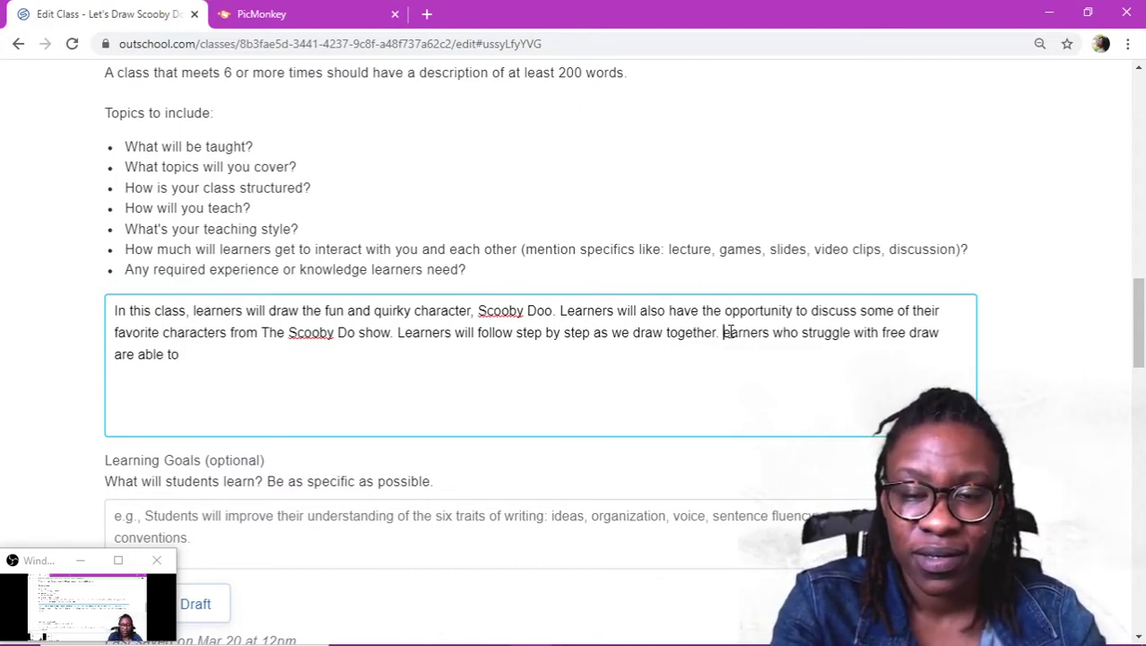
pyautogui.write('Drawnig')
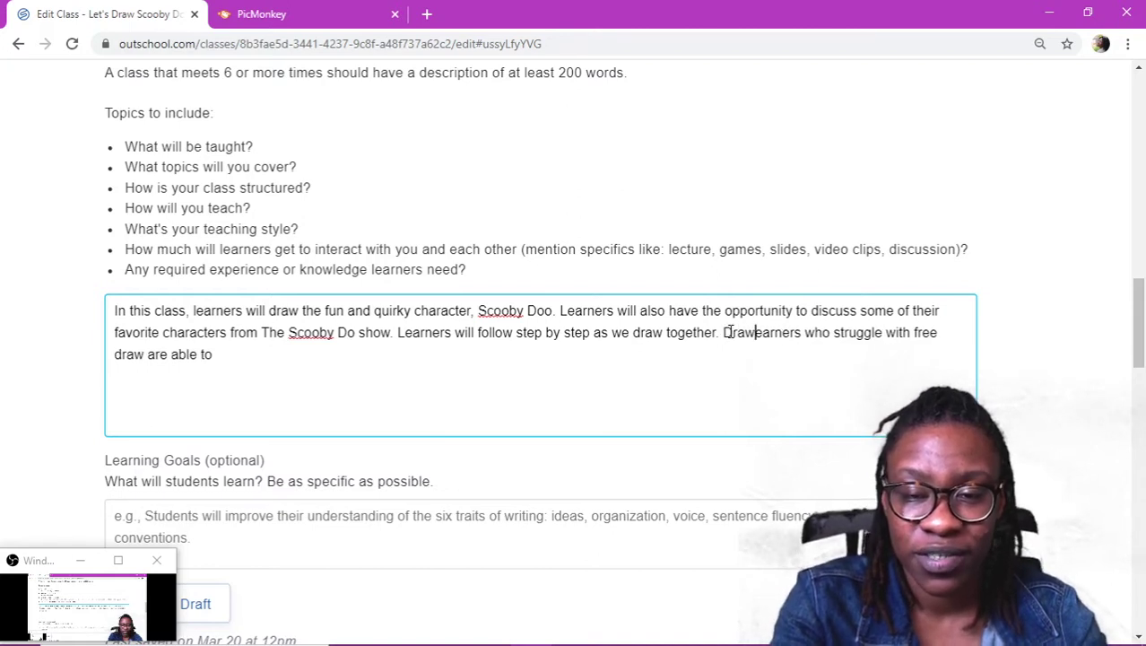
pyautogui.press('BackSpace')
pyautogui.press('BackSpace')
pyautogui.press('BackSpace')
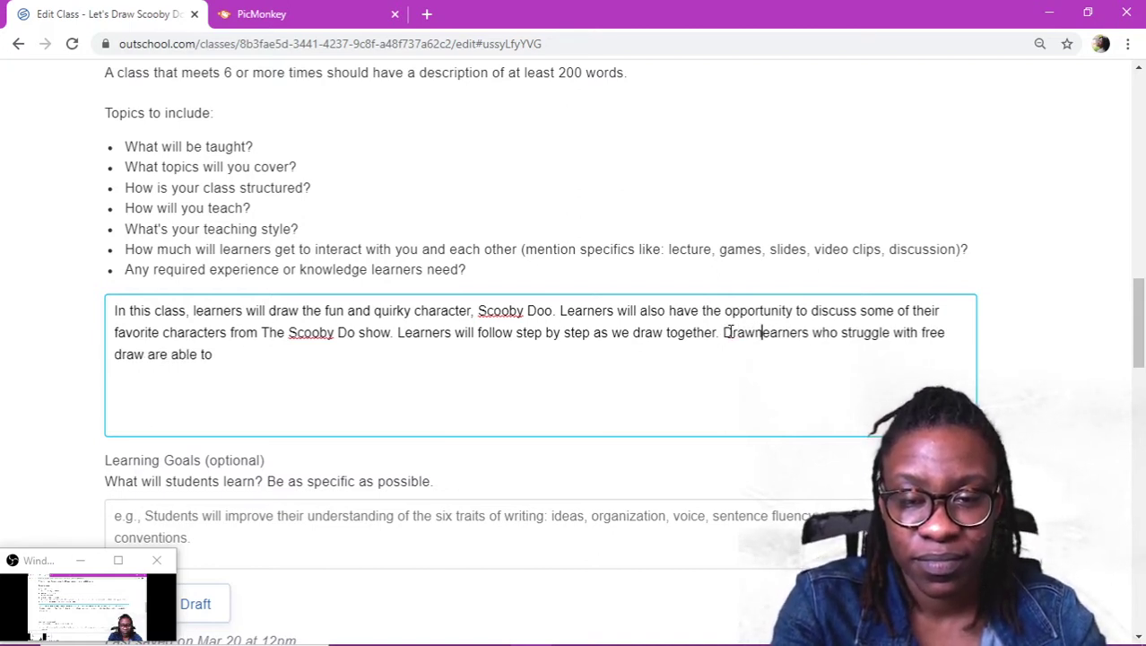
pyautogui.press('BackSpace')
pyautogui.press('BackSpace')
pyautogui.press('BackSpace')
pyautogui.press('BackSpace')
pyautogui.press('BackSpace')
pyautogui.write('L')
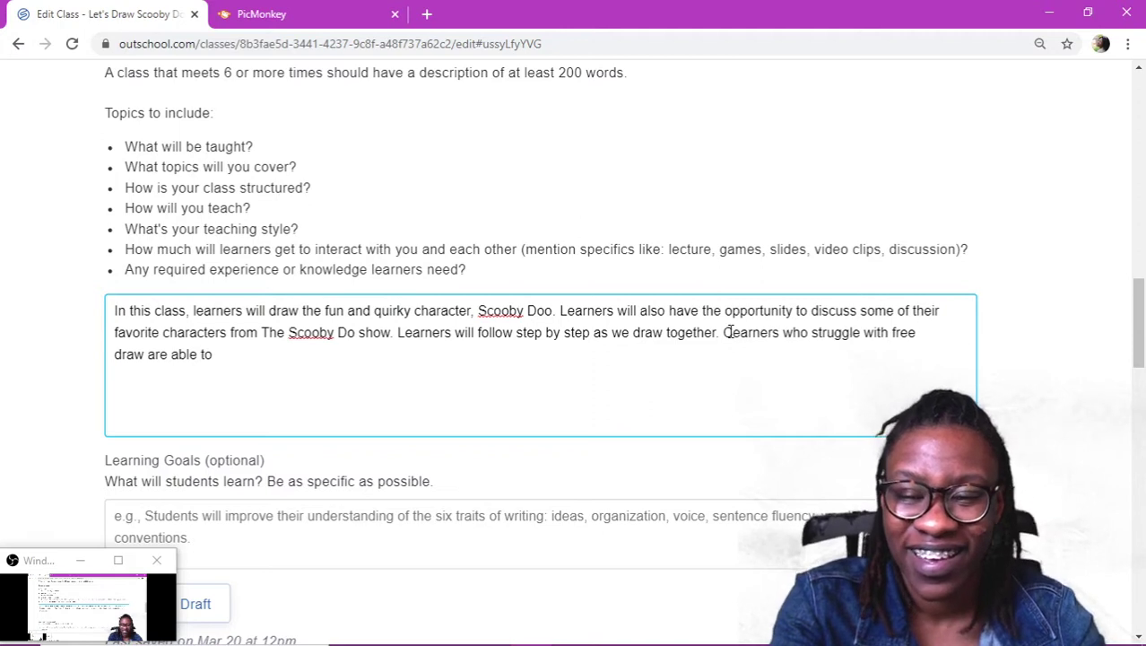
pyautogui.press('BackSpace')
# Insert "Coloring sheets are available for" at the start of the fourth Class Experience sentence, before the learners who struggle.
pyautogui.write('Coloring sheets')
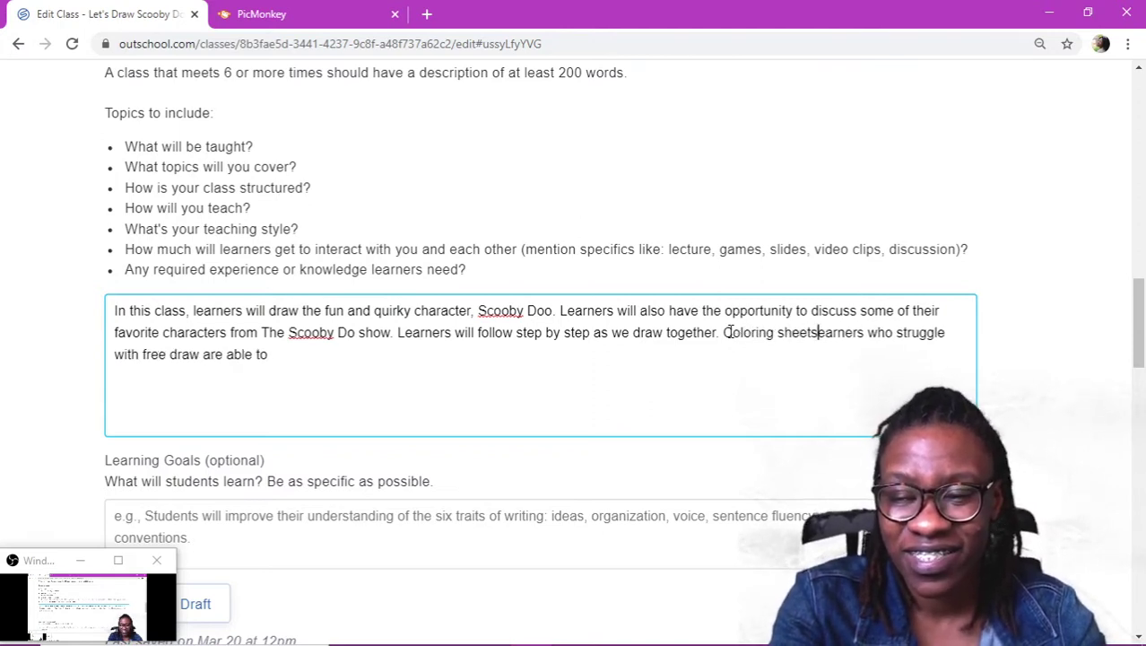
pyautogui.write(' are a')
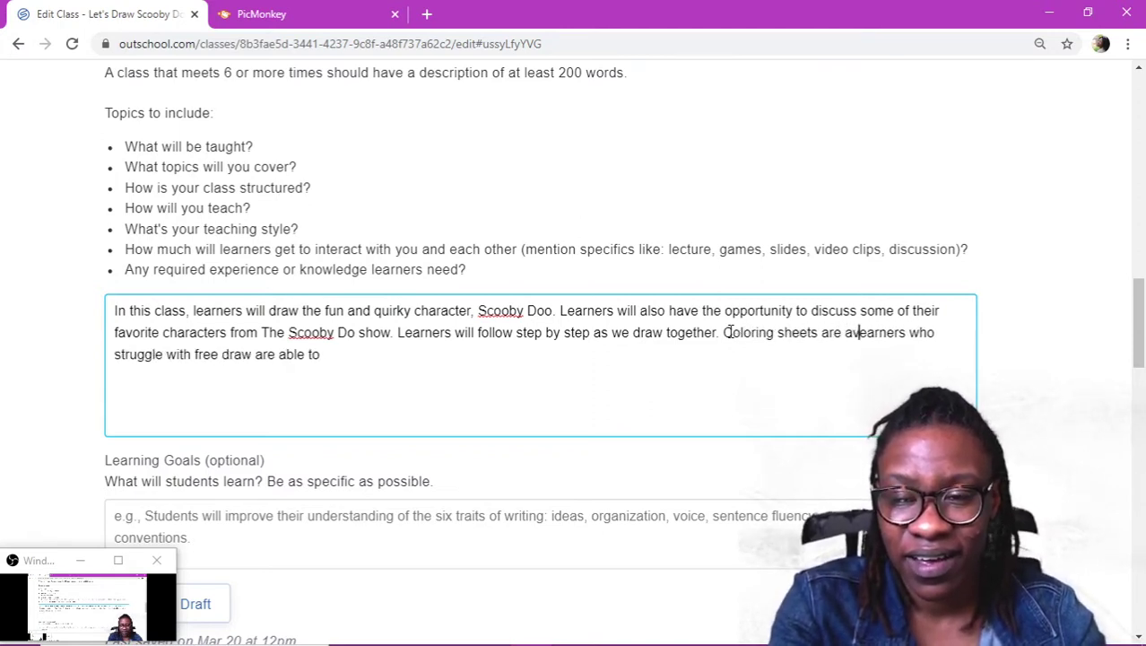
pyautogui.press('BackSpace')
pyautogui.press('BackSpace')
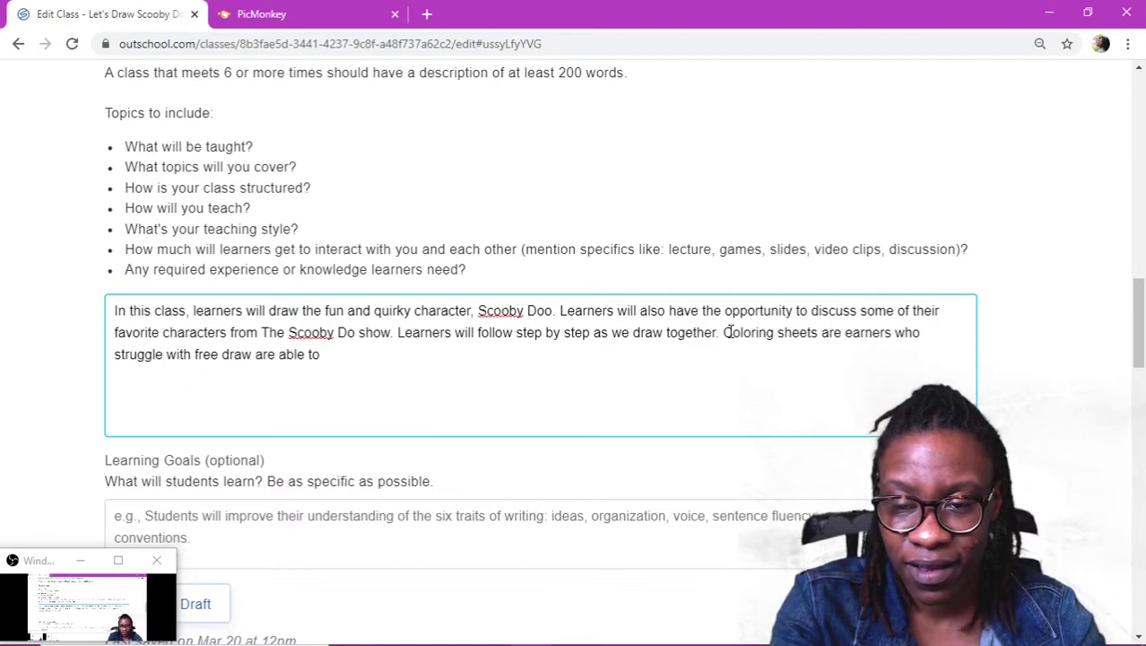
pyautogui.write('avia')
pyautogui.press('BackSpace')
pyautogui.press('BackSpace')
pyautogui.write('ailab')
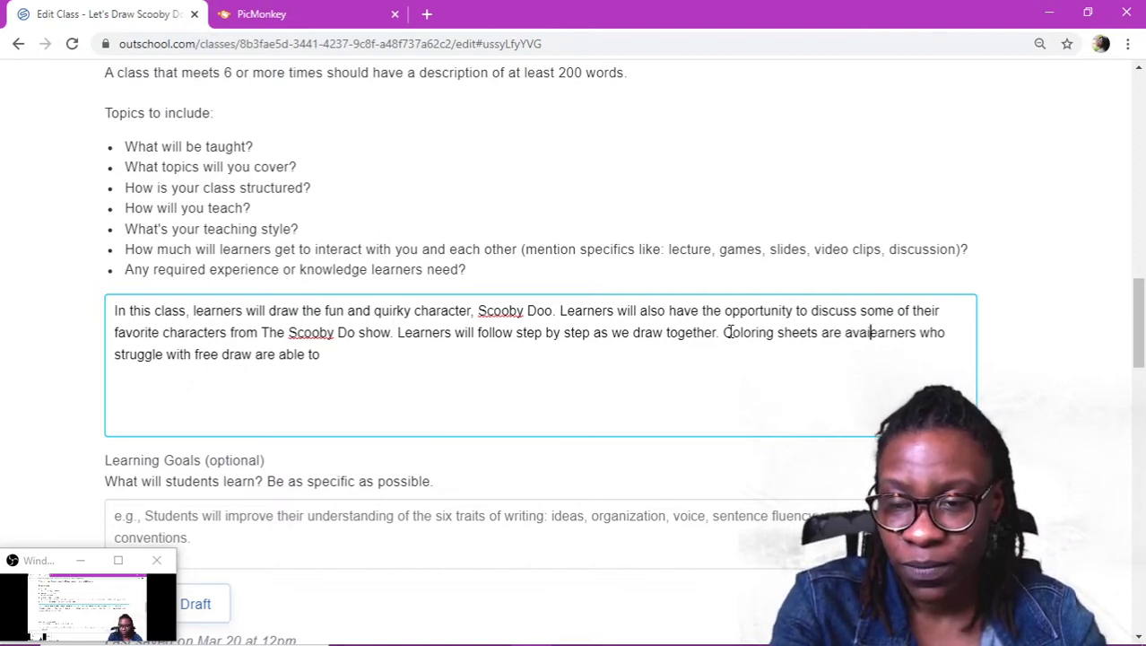
pyautogui.write('e')
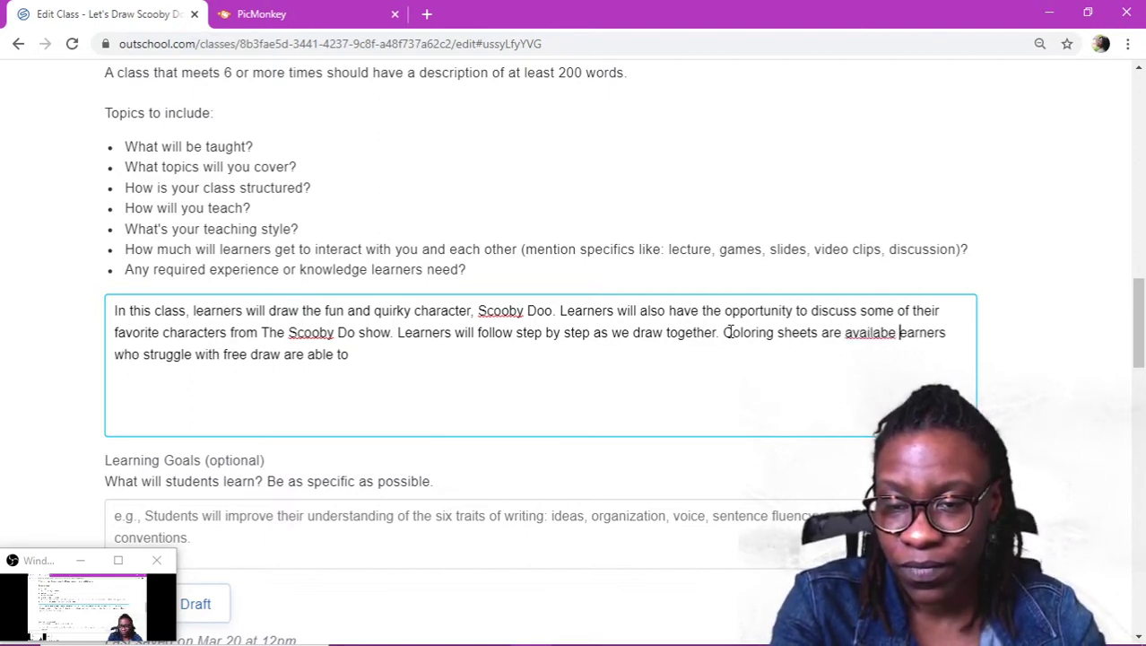
pyautogui.press('BackSpace')
pyautogui.press('BackSpace')
pyautogui.write('le for l')
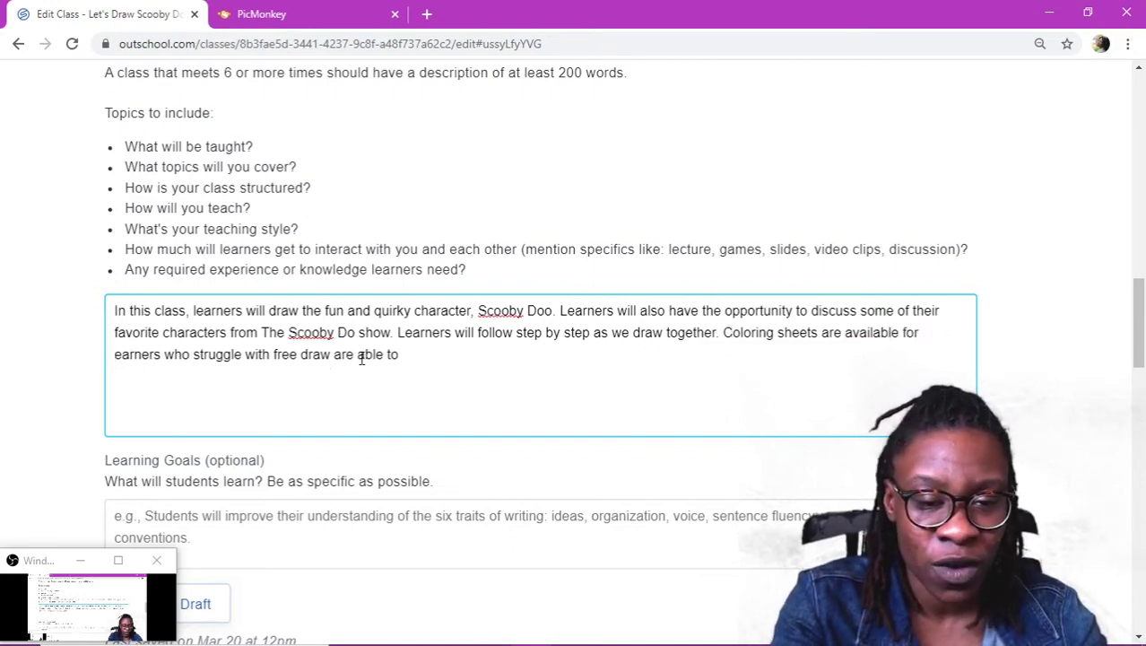
# Remove "are able to" from the fourth sentence and end it with "free draw.".
pyautogui.press('BackSpace')
pyautogui.press('BackSpace')
pyautogui.press('BackSpace')
pyautogui.press('BackSpace')
pyautogui.press('BackSpace')
pyautogui.press('BackSpace')
pyautogui.press('BackSpace')
pyautogui.press('BackSpace')
pyautogui.press('BackSpace')
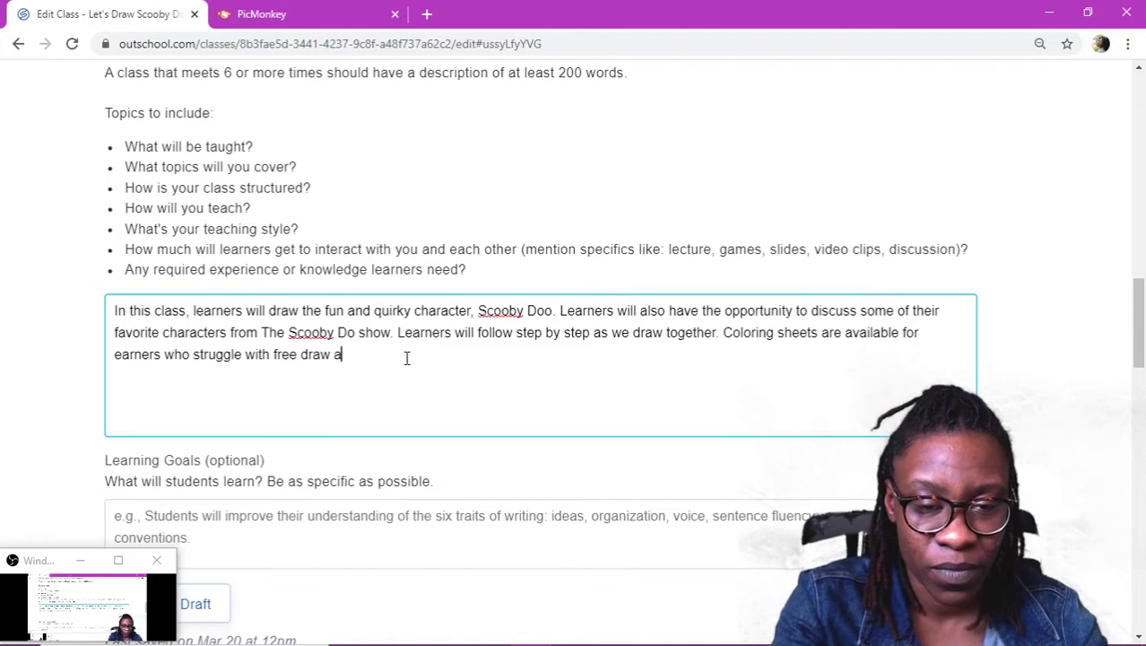
pyautogui.write('or pref')
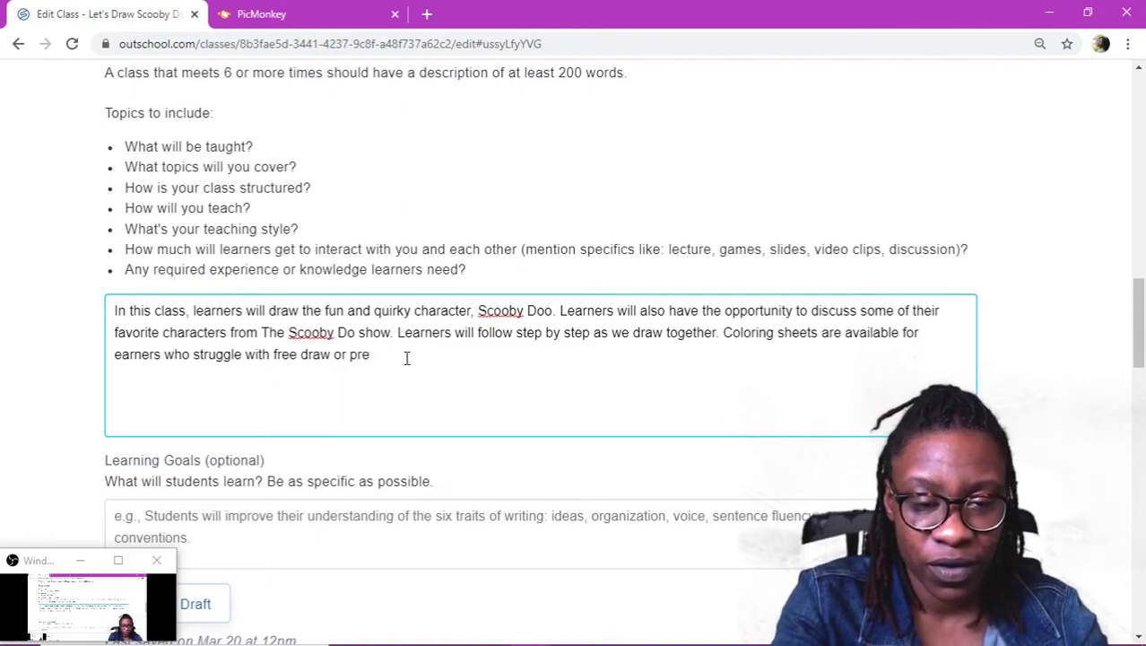
pyautogui.press('BackSpace')
pyautogui.press('BackSpace')
pyautogui.press('BackSpace')
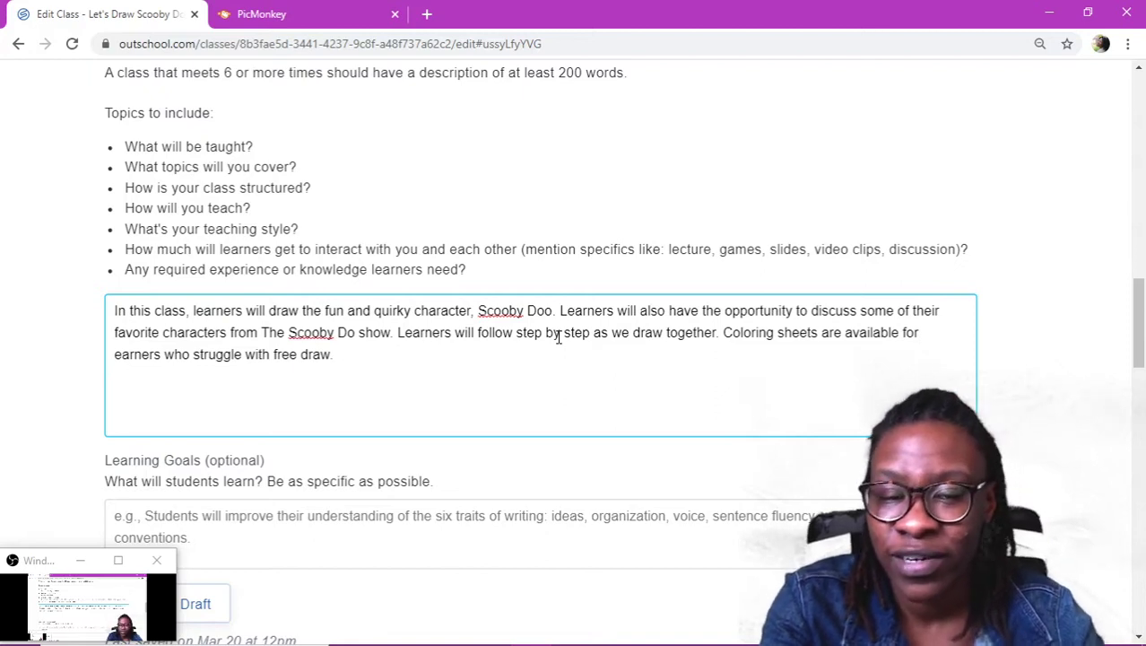
# Correct the show name to "The Scooby Doo show" and restore the missing l in "learners who struggle".
pyautogui.click(358, 334)
pyautogui.write('o')
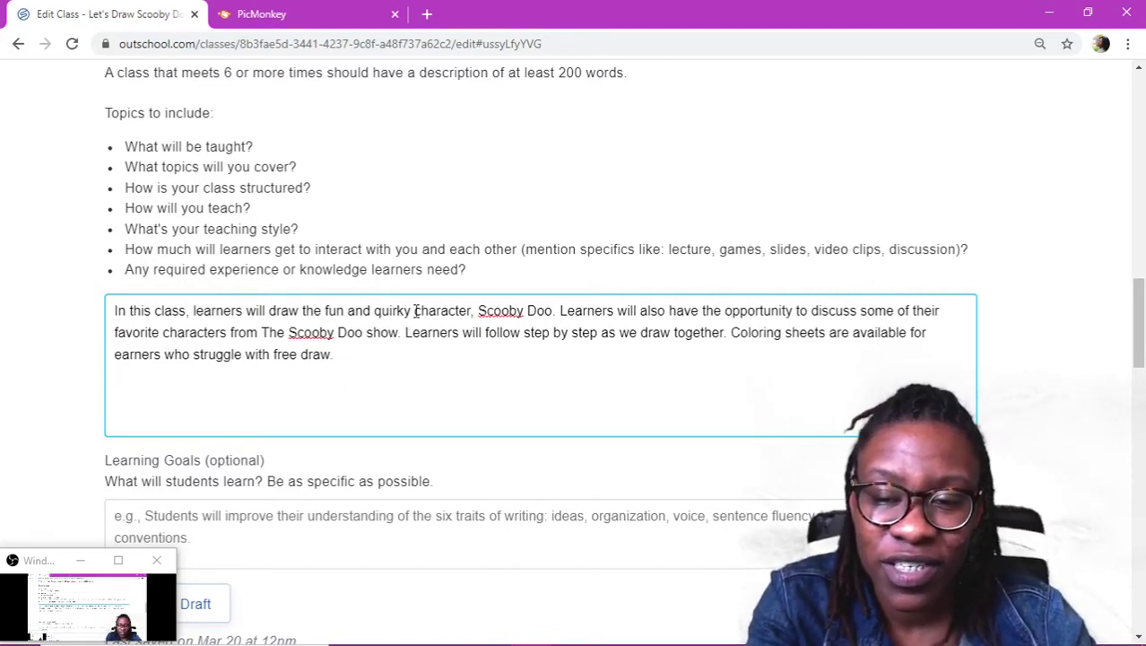
pyautogui.click(115, 354)
pyautogui.write('l')
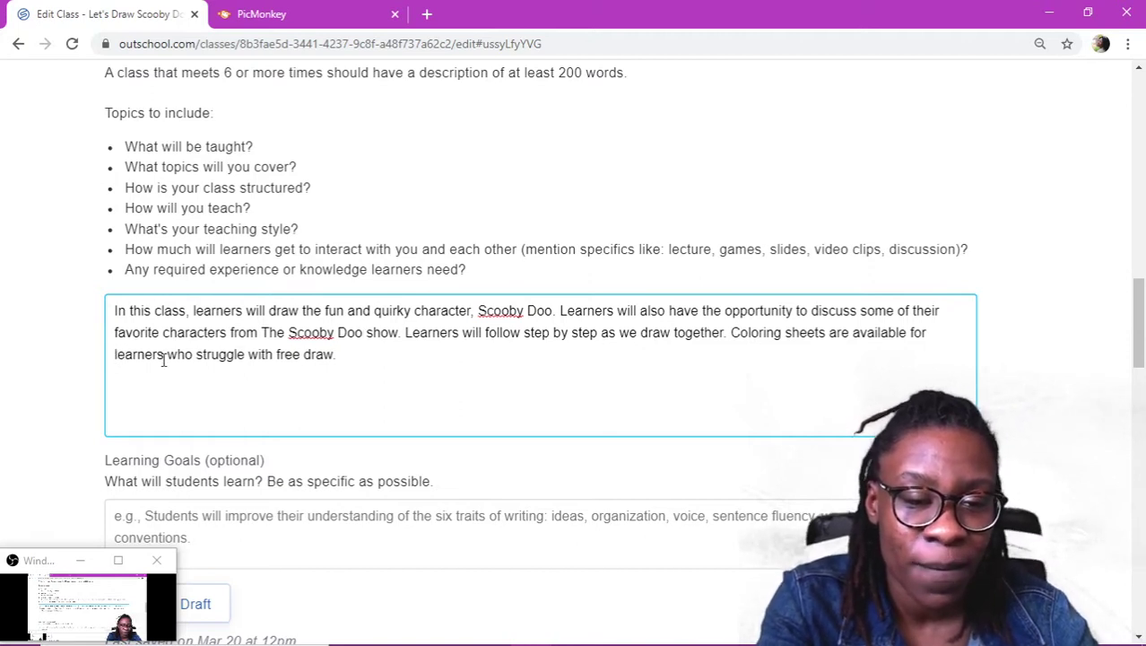
pyautogui.click(350, 357)
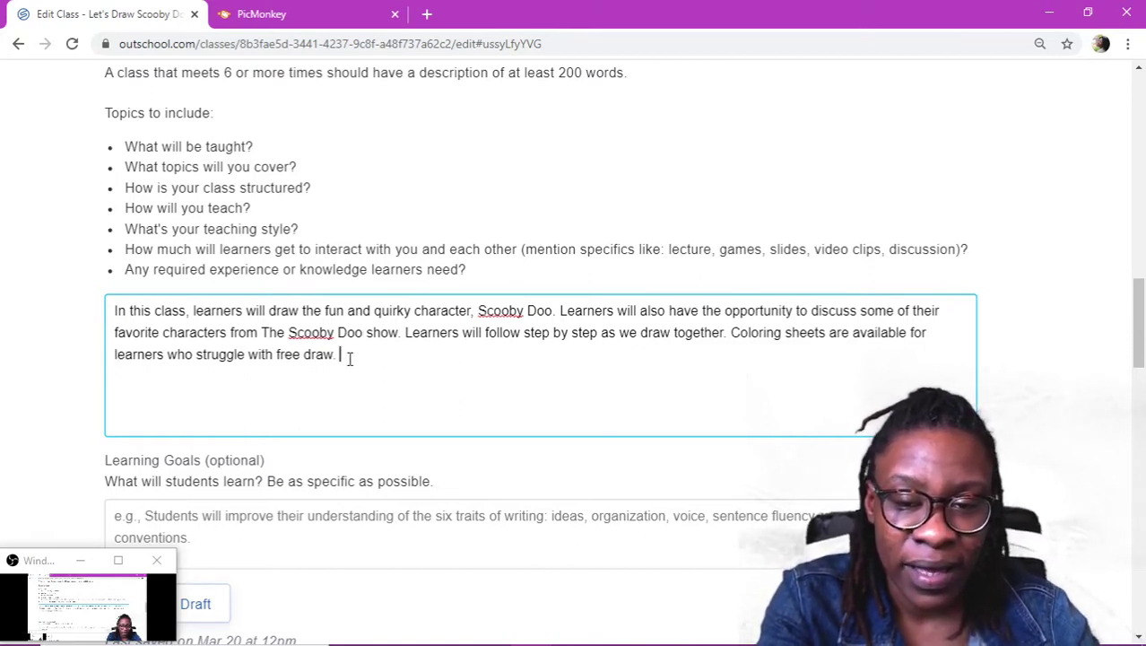
# Begin a new sentence before "Coloring sheets" in the Class Experience text with "At the end of our class, learners are".
pyautogui.click(731, 333)
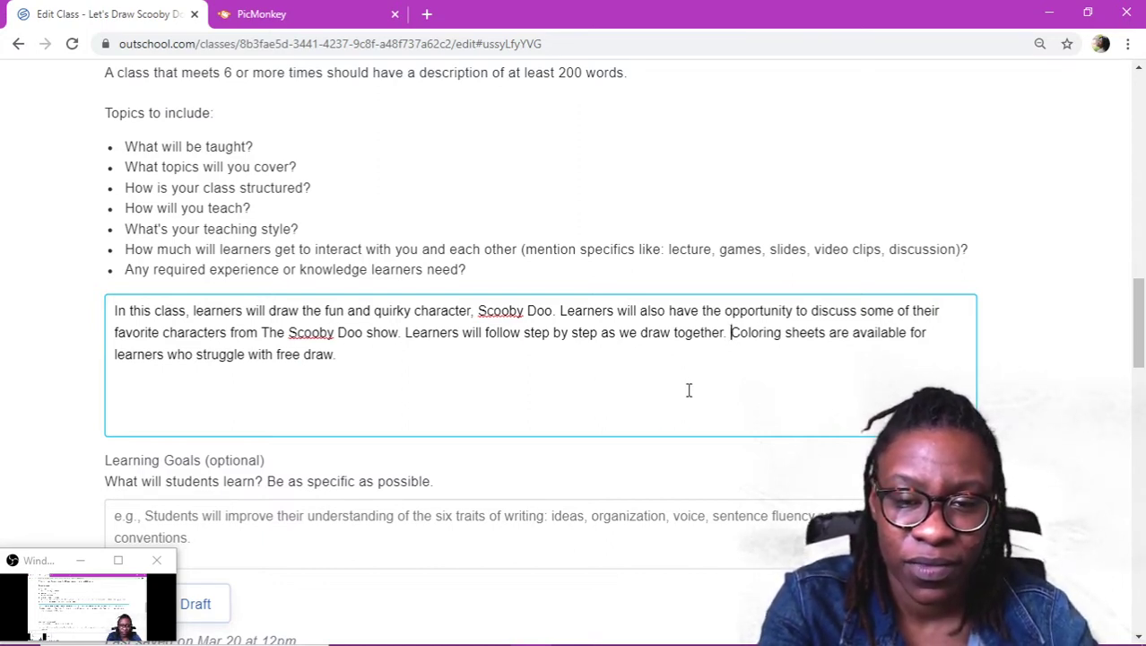
pyautogui.write('As')
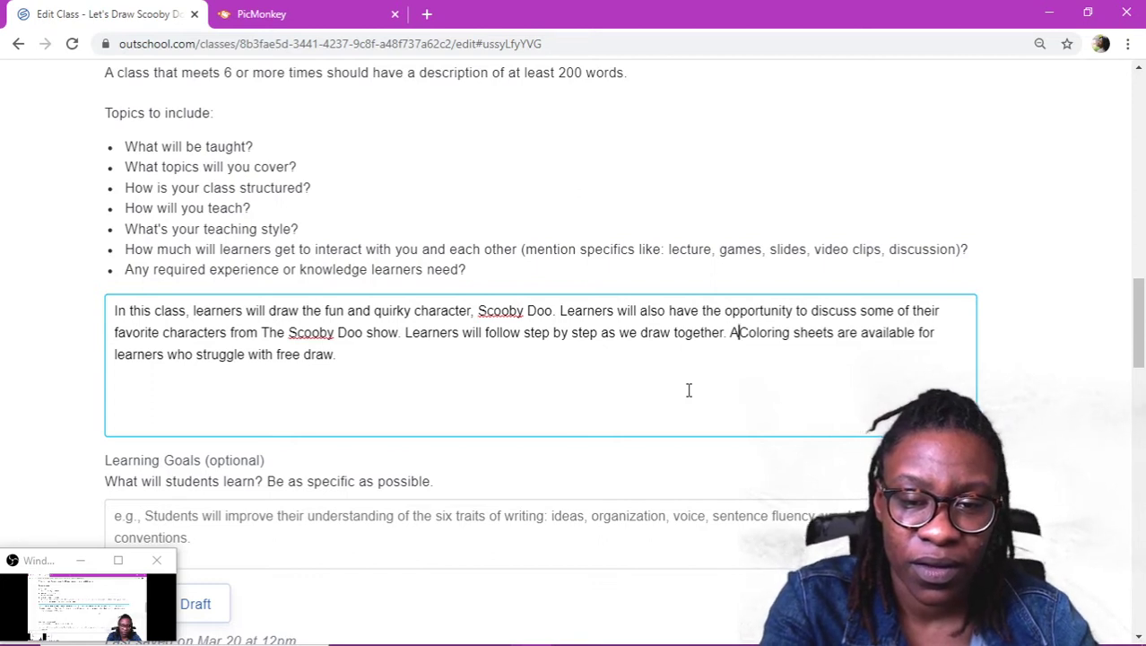
pyautogui.press('BackSpace')
pyautogui.press('BackSpace')
pyautogui.write('At the end of')
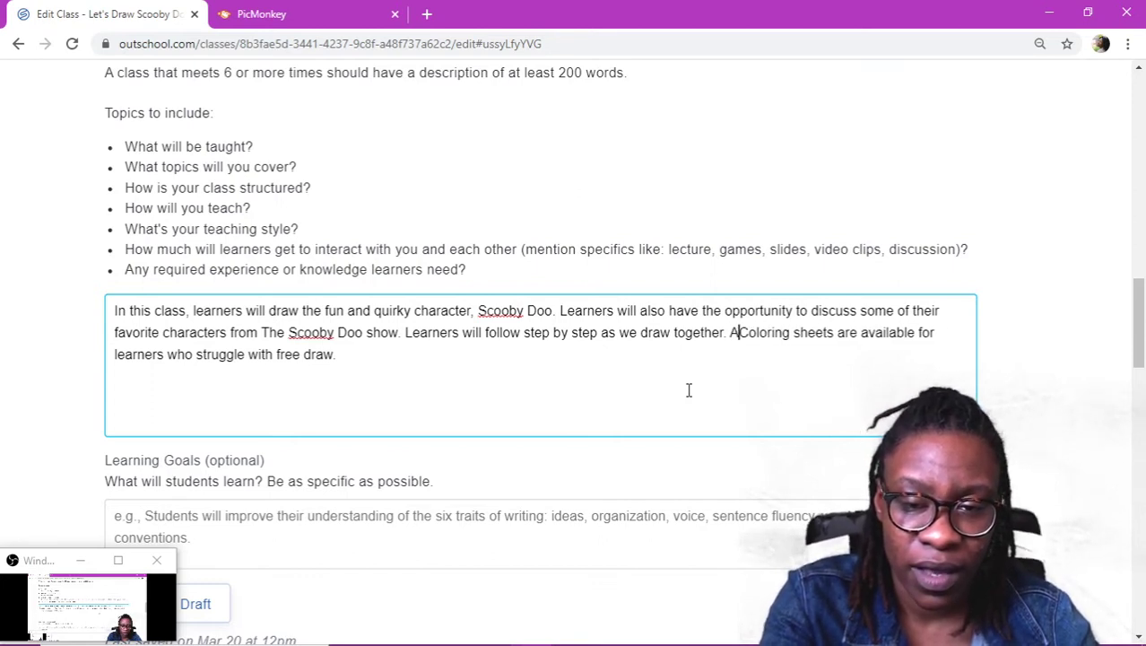
pyautogui.write(' our ')
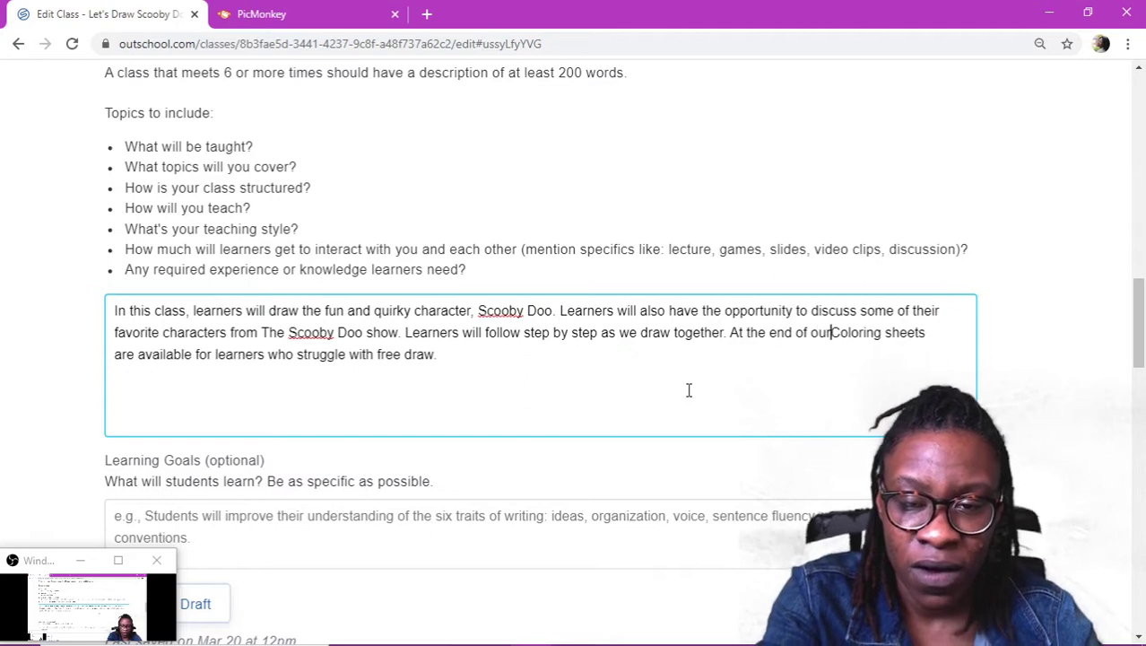
pyautogui.write('class, ')
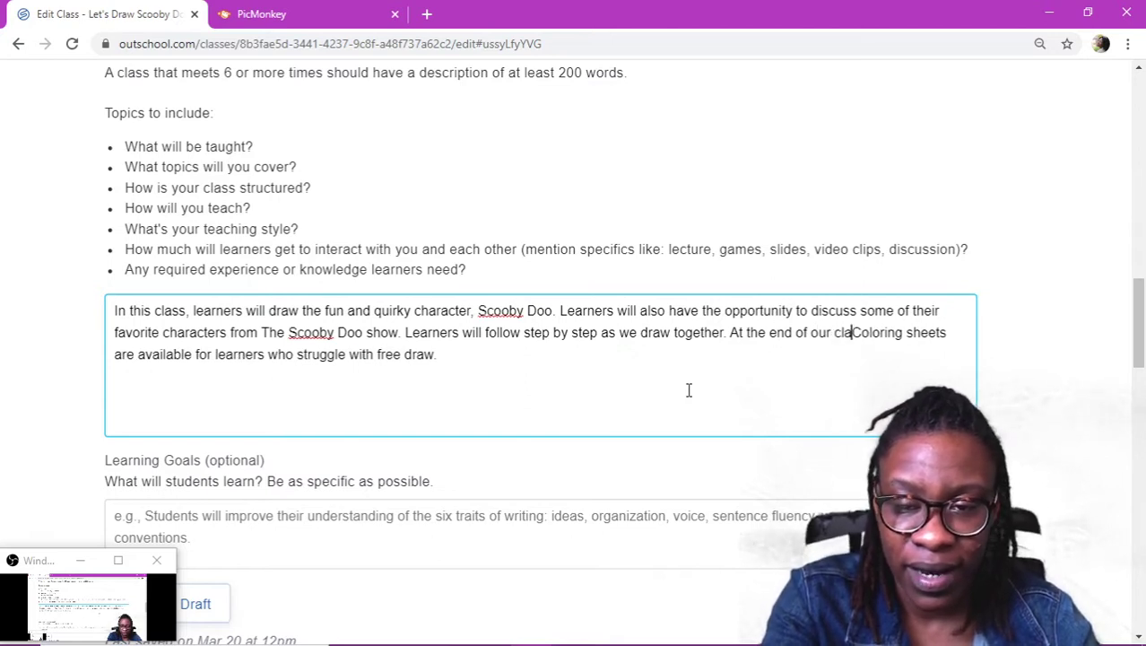
pyautogui.write('learners are')
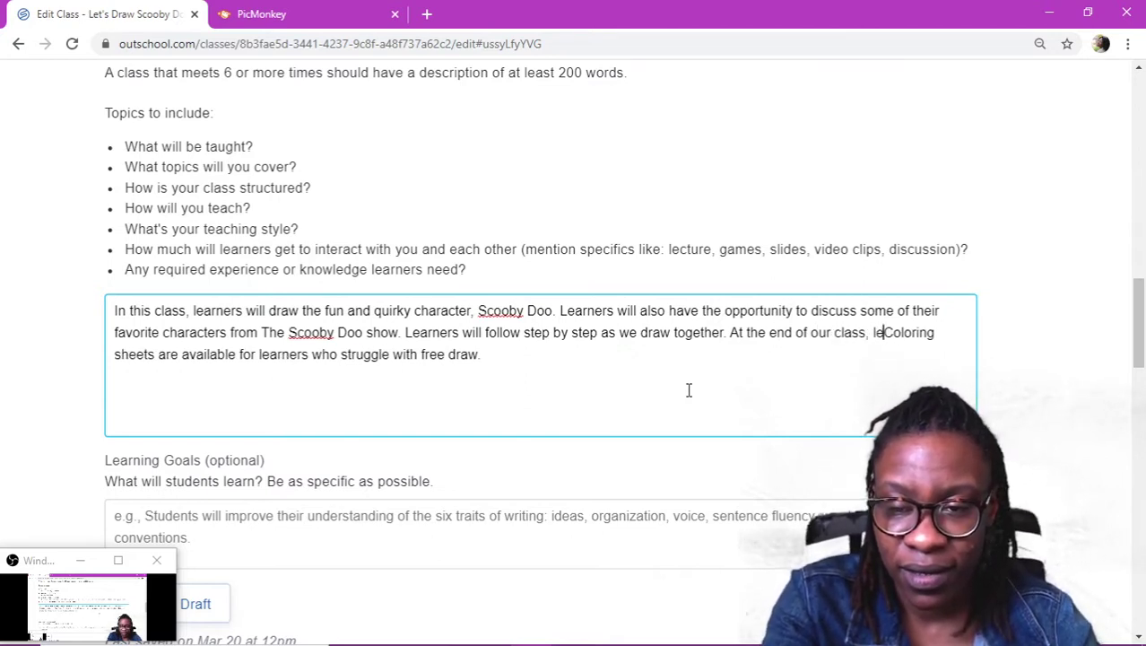
# Continue the new Class Experience sentence with "encouraged to share their", correcting the spelling of "their".
pyautogui.write(' enr')
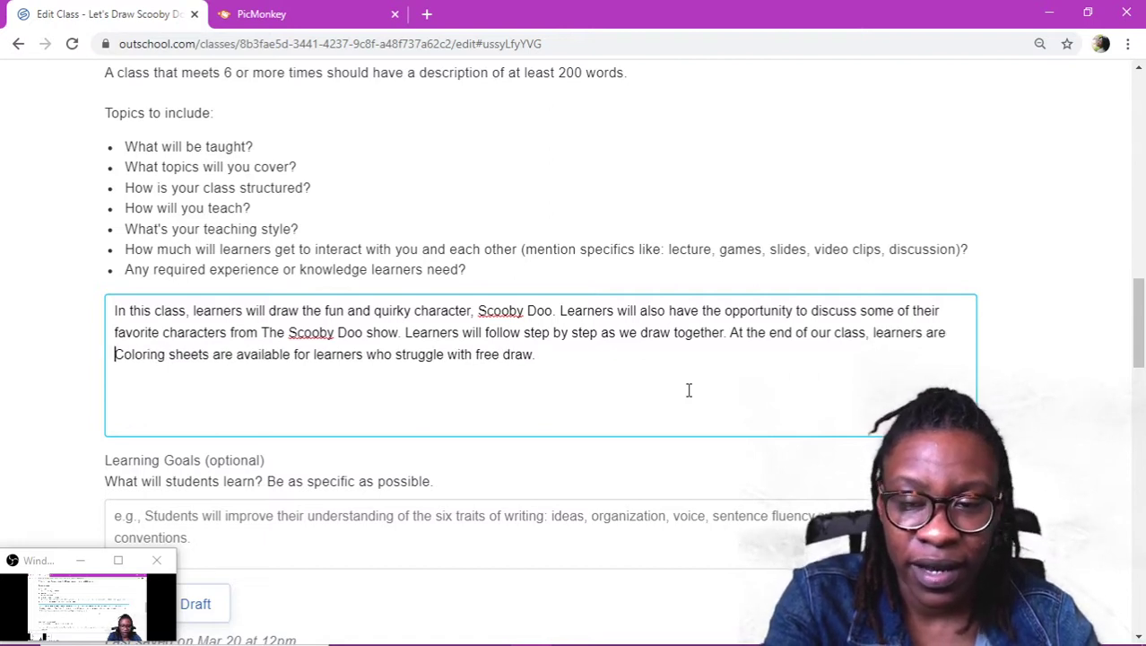
pyautogui.press('BackSpace')
pyautogui.write('co')
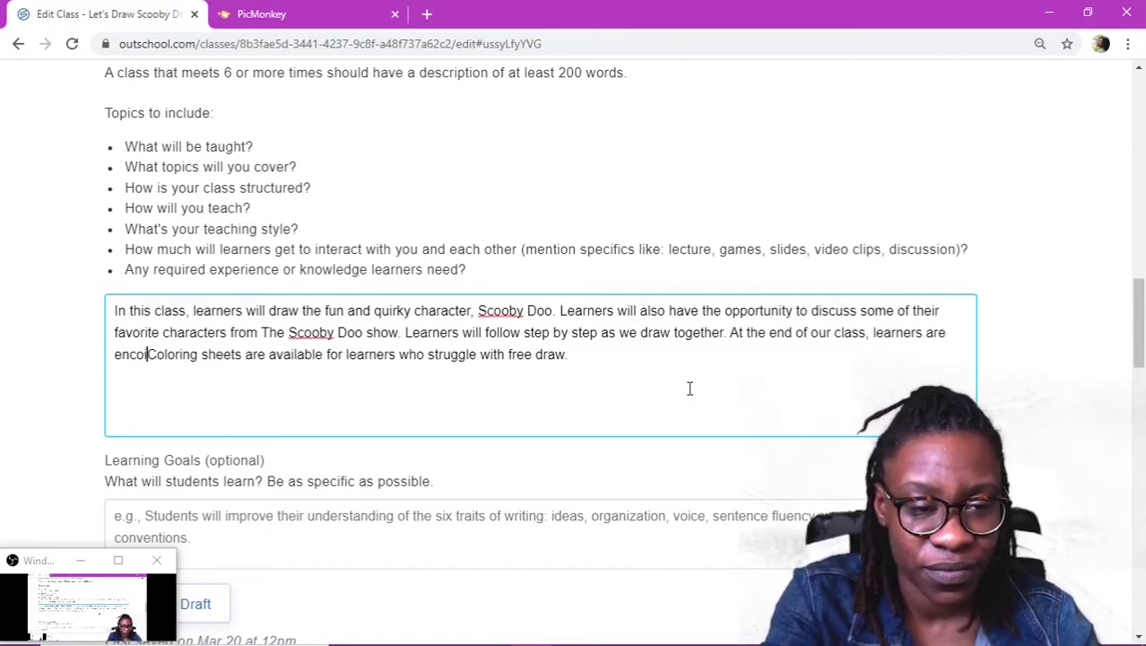
pyautogui.write('uraged ')
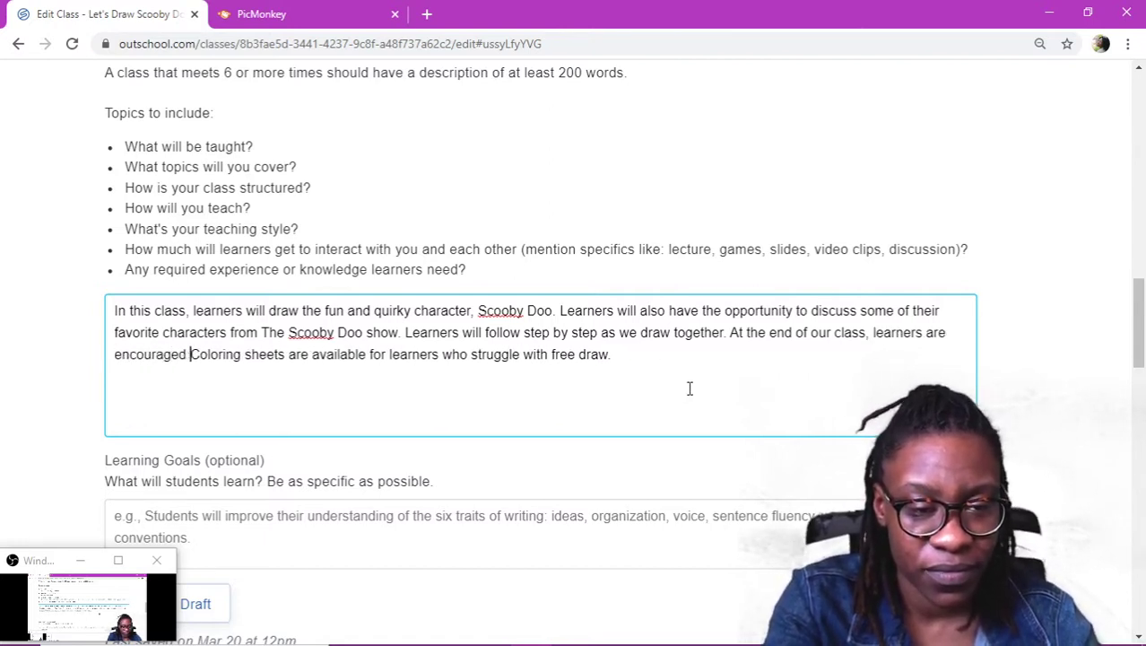
pyautogui.write('to shar')
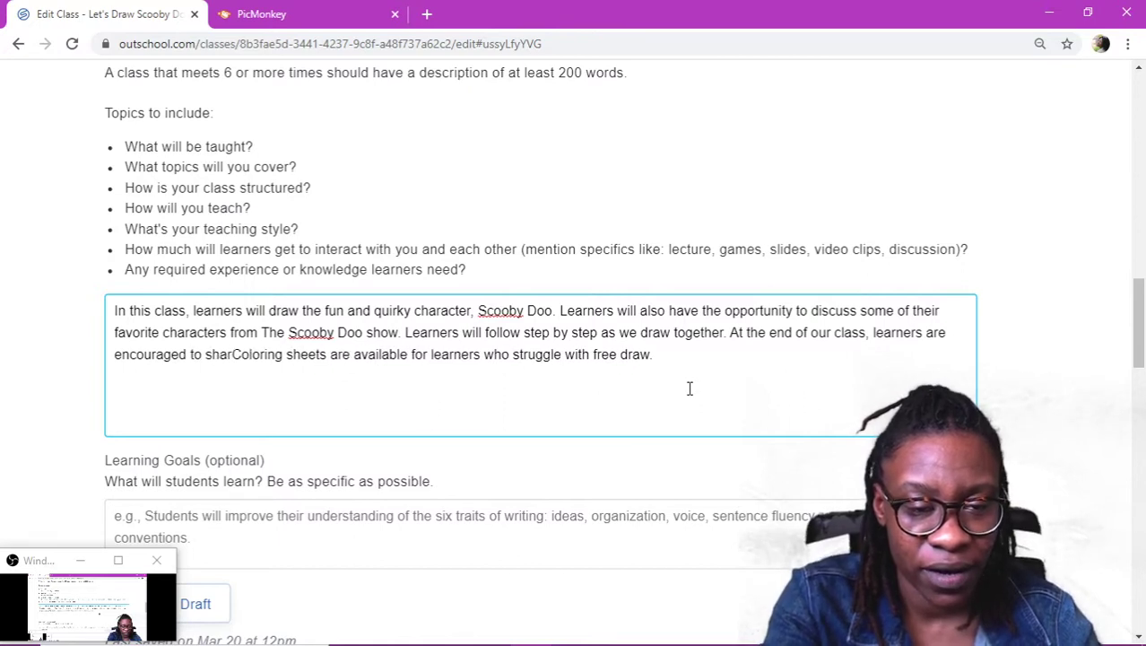
pyautogui.write('e thier wo')
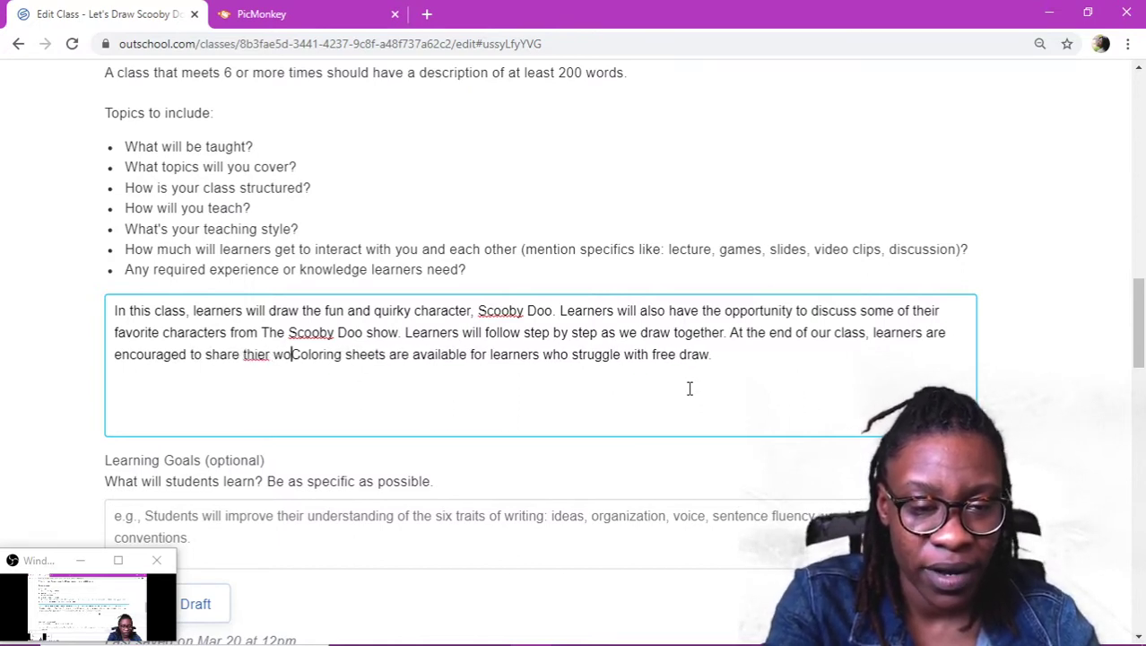
pyautogui.press('BackSpace')
pyautogui.press('BackSpace')
pyautogui.press('BackSpace')
pyautogui.press('BackSpace')
pyautogui.press('BackSpace')
pyautogui.press('BackSpace')
pyautogui.write('ier w')
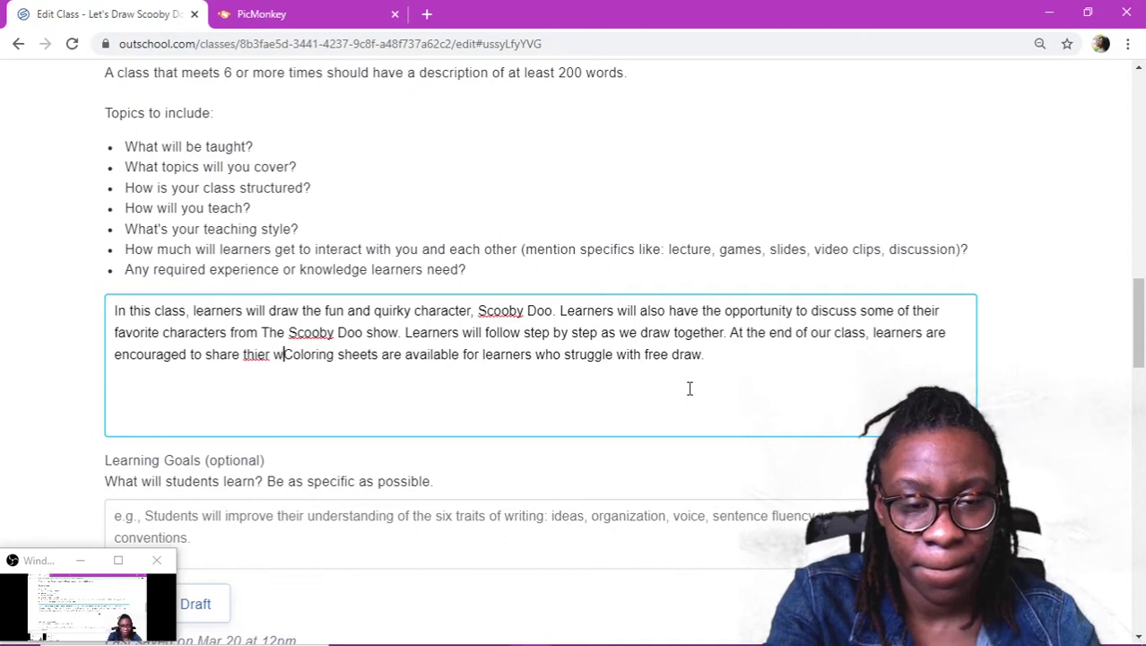
pyautogui.press('BackSpace')
pyautogui.press('BackSpace')
pyautogui.press('BackSpace')
pyautogui.press('BackSpace')
pyautogui.press('BackSpace')
pyautogui.write('eir ')
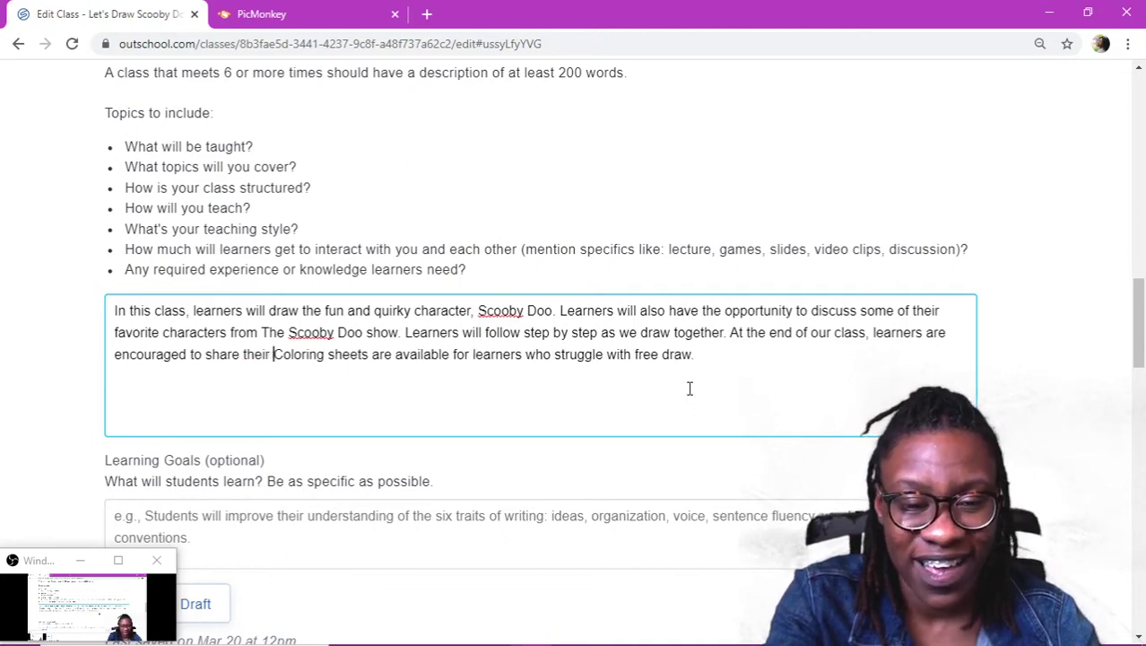
# Finish the new Class Experience sentence with "work of art with the rest of the class.".
pyautogui.write('work o')
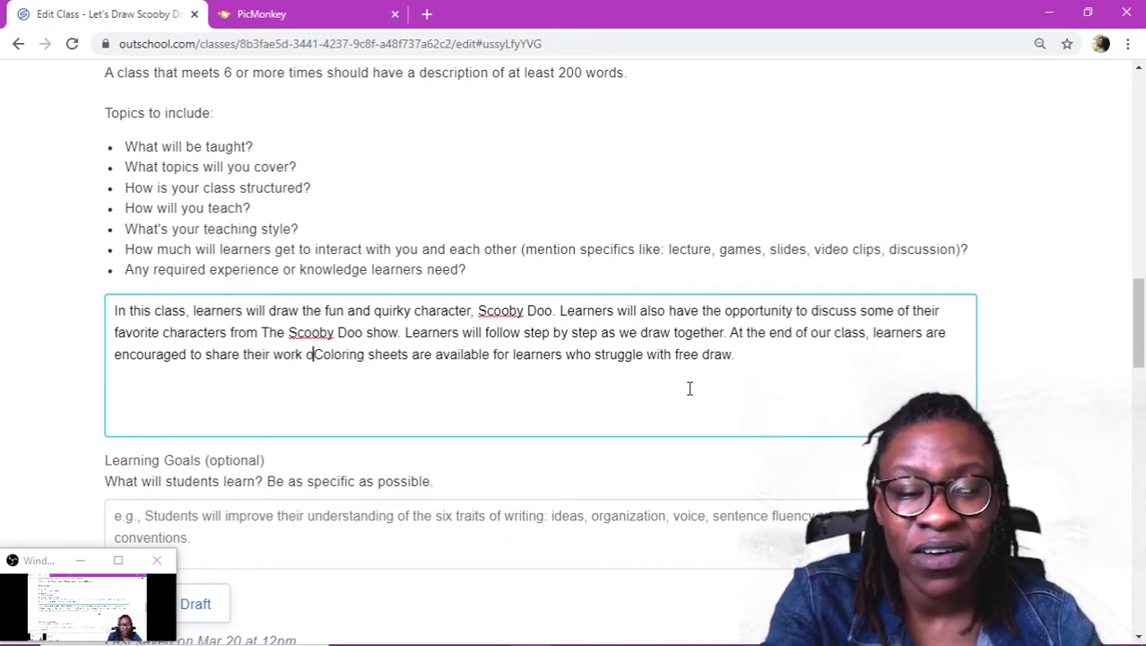
pyautogui.write('f art ')
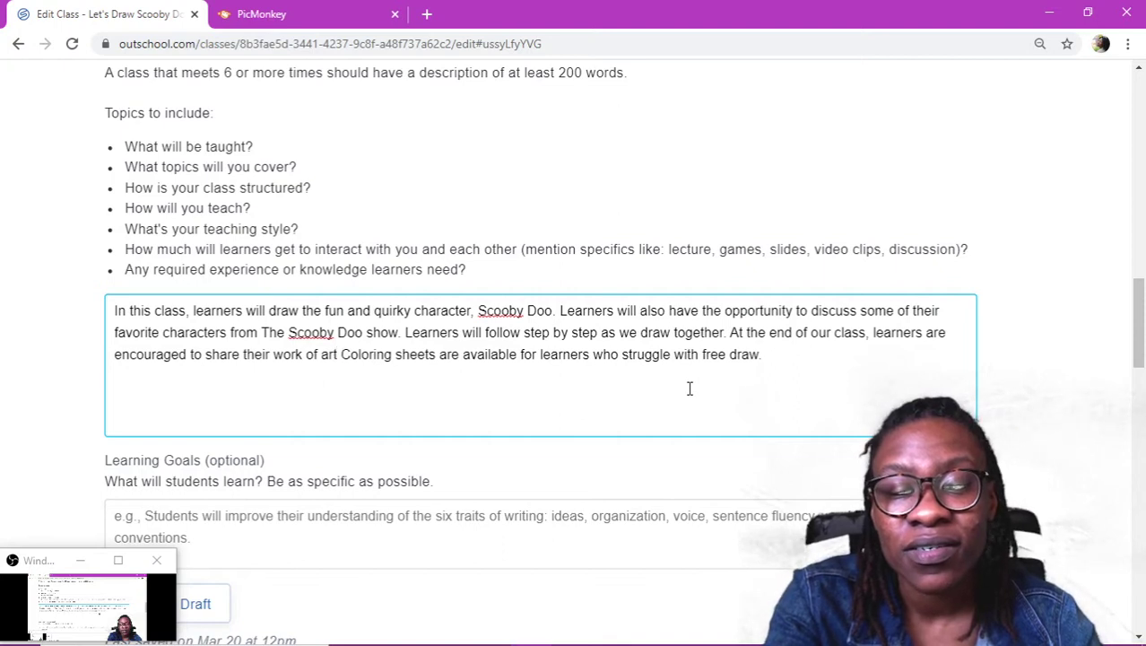
pyautogui.write('with the rest of ')
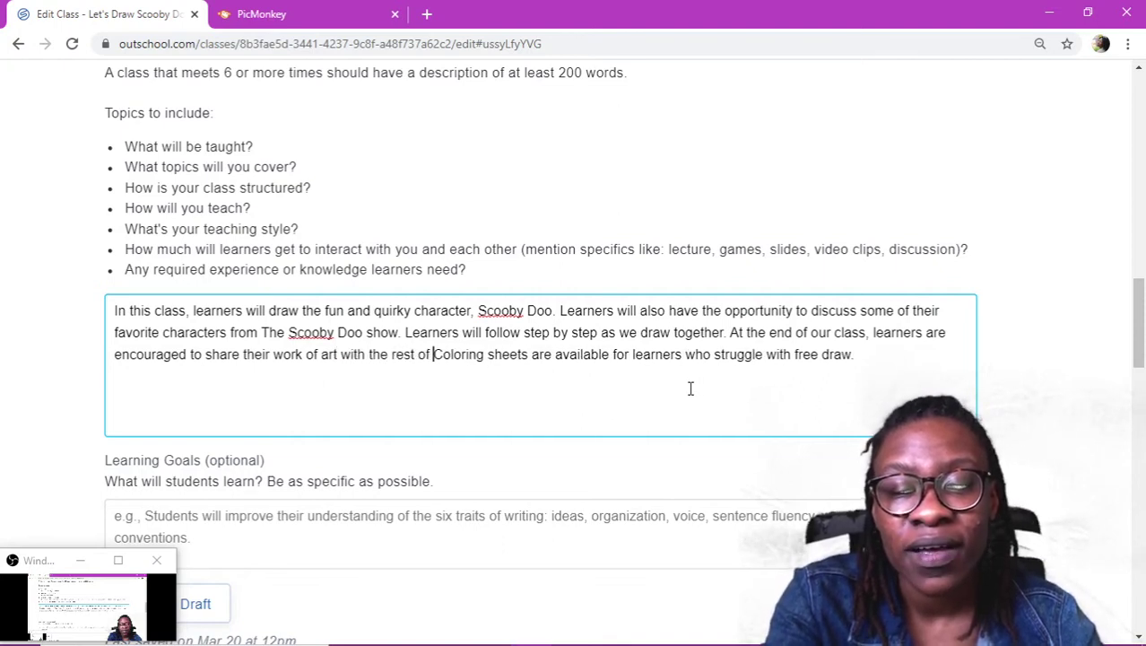
pyautogui.write('the class.')
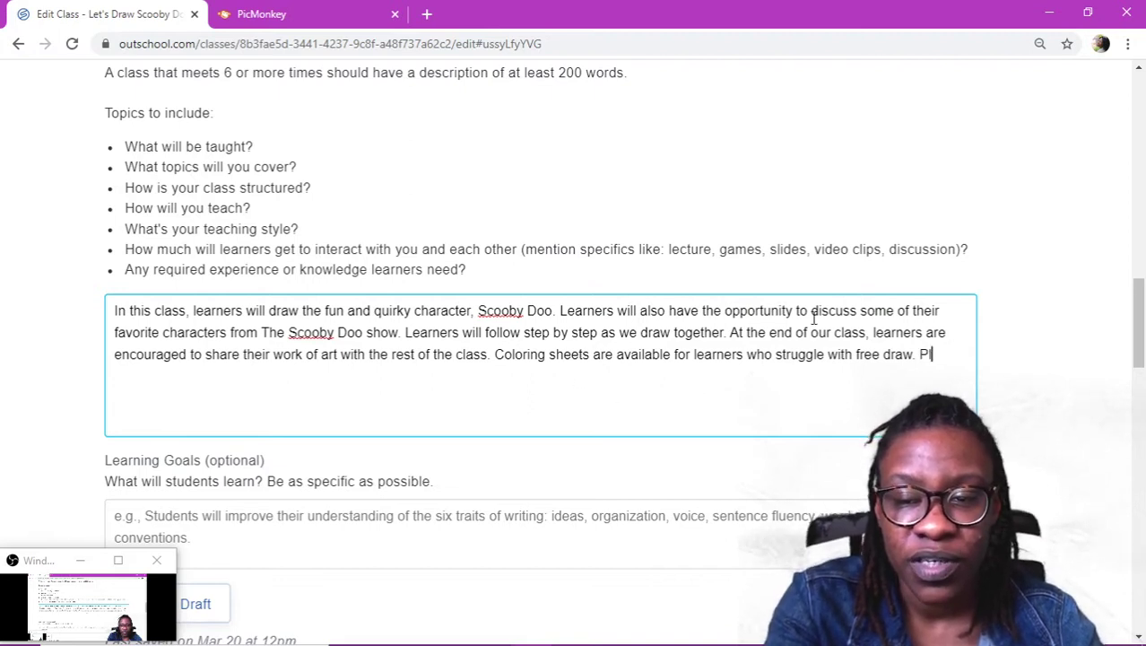
# Add the closing sentence "Please refer to the supply list." at the end of the Class Experience text.
pyautogui.write('ease re')
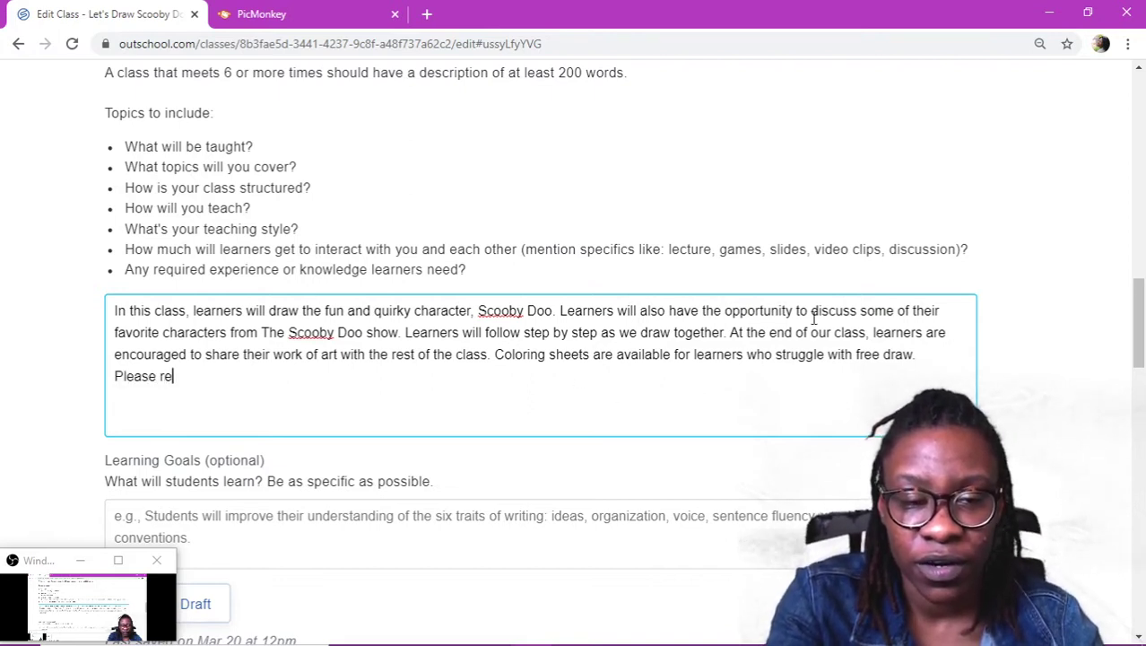
pyautogui.write('fer to the su')
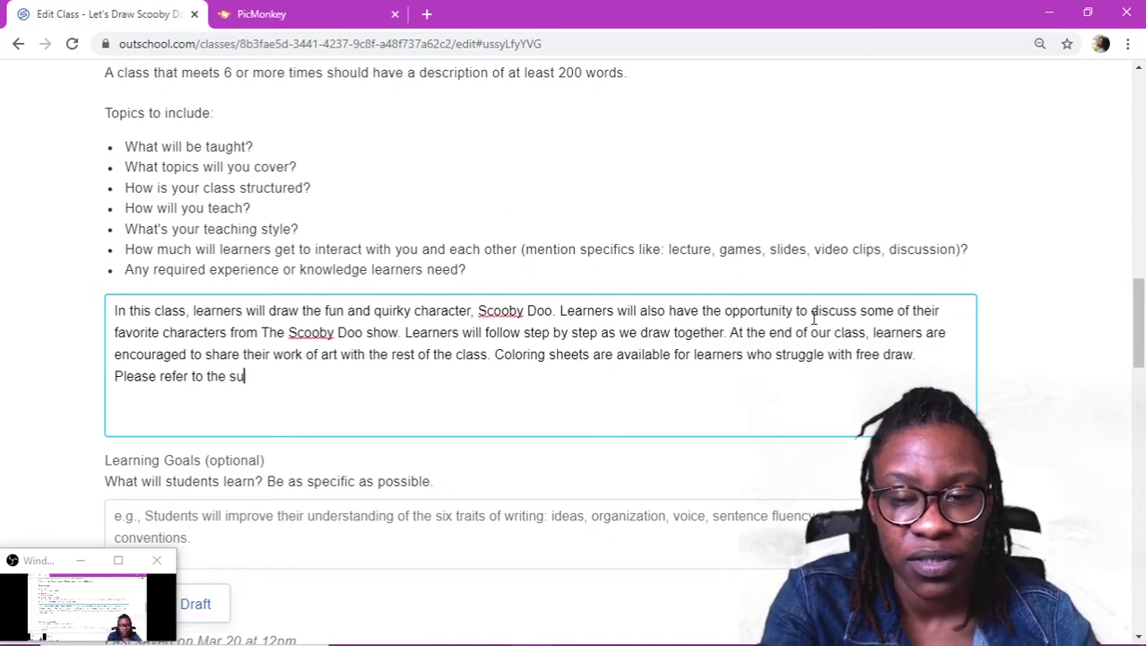
pyautogui.write('pply list.')
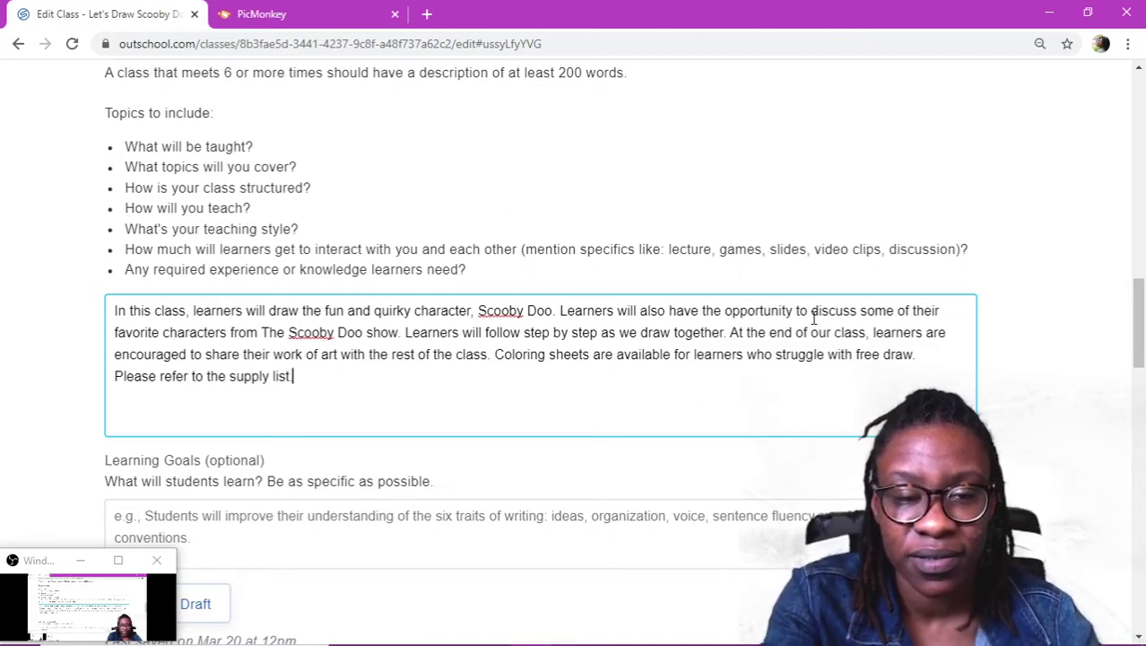
# Add the opening line "Let's get artsy!" on its own line above the Class Experience paragraph.
pyautogui.click(116, 310)
pyautogui.press('Return')
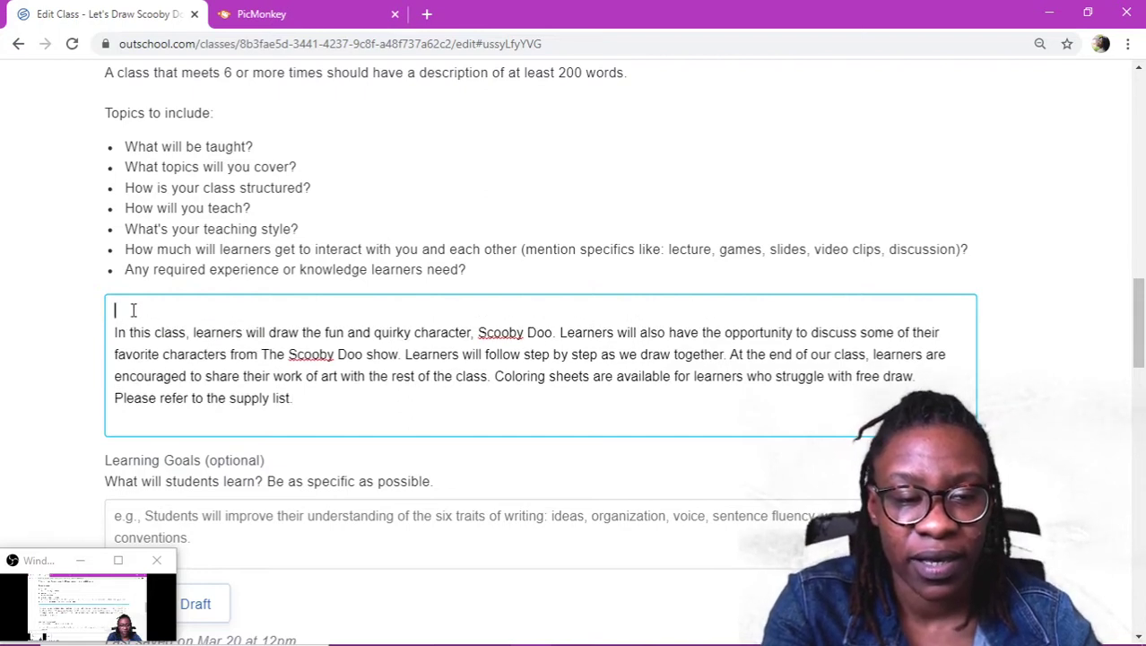
pyautogui.write("Let's")
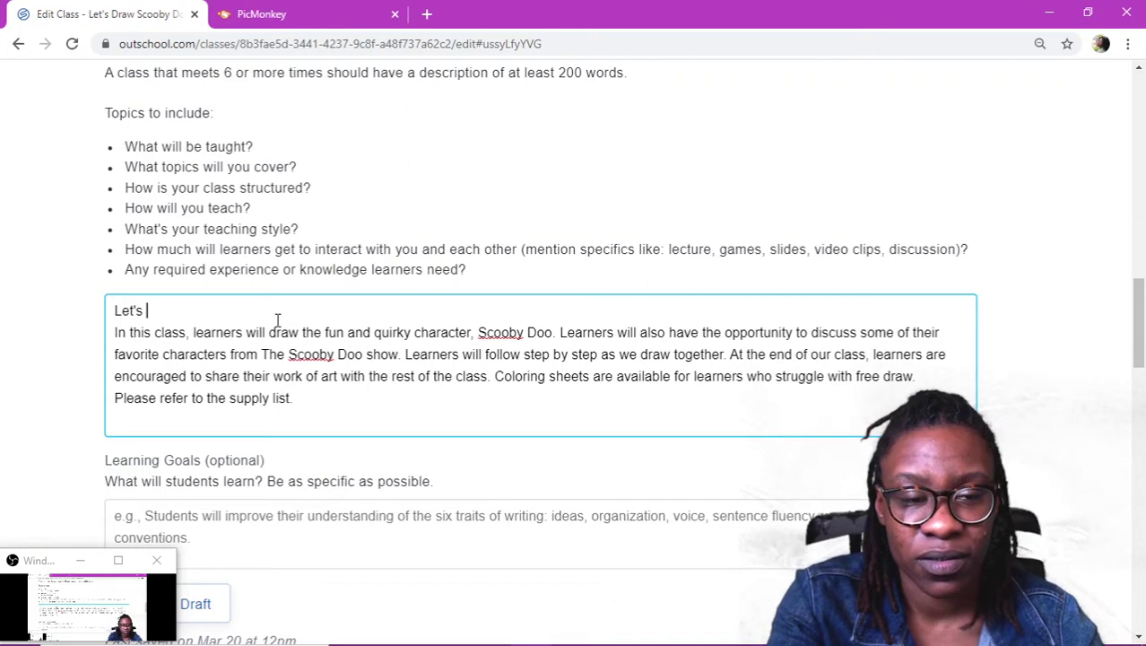
pyautogui.write(' get artsy!')
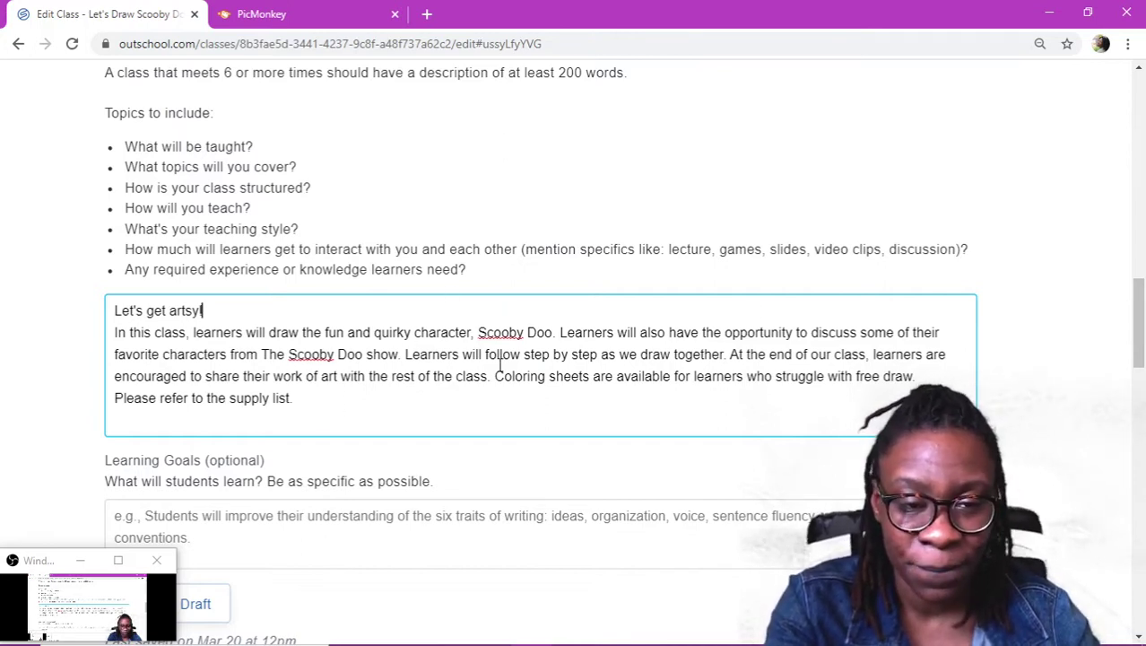
pyautogui.click(499, 508)
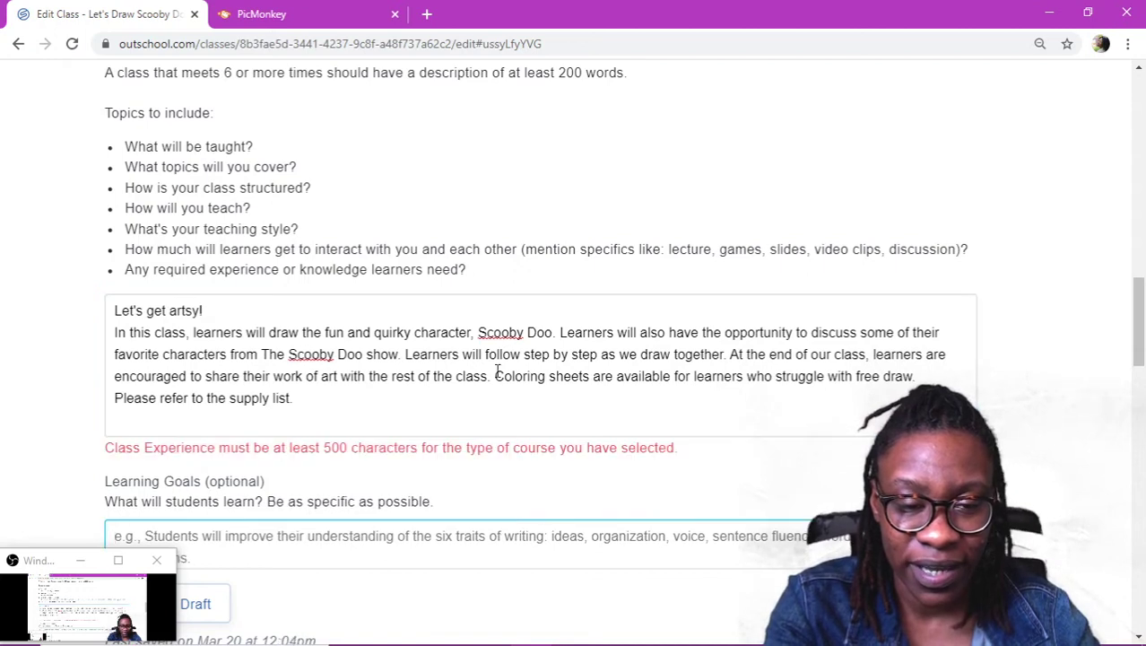
# Insert "Who doesn't love this classic character?" after the first Scooby Doo sentence of the Class Experience paragraph.
pyautogui.click(364, 391)
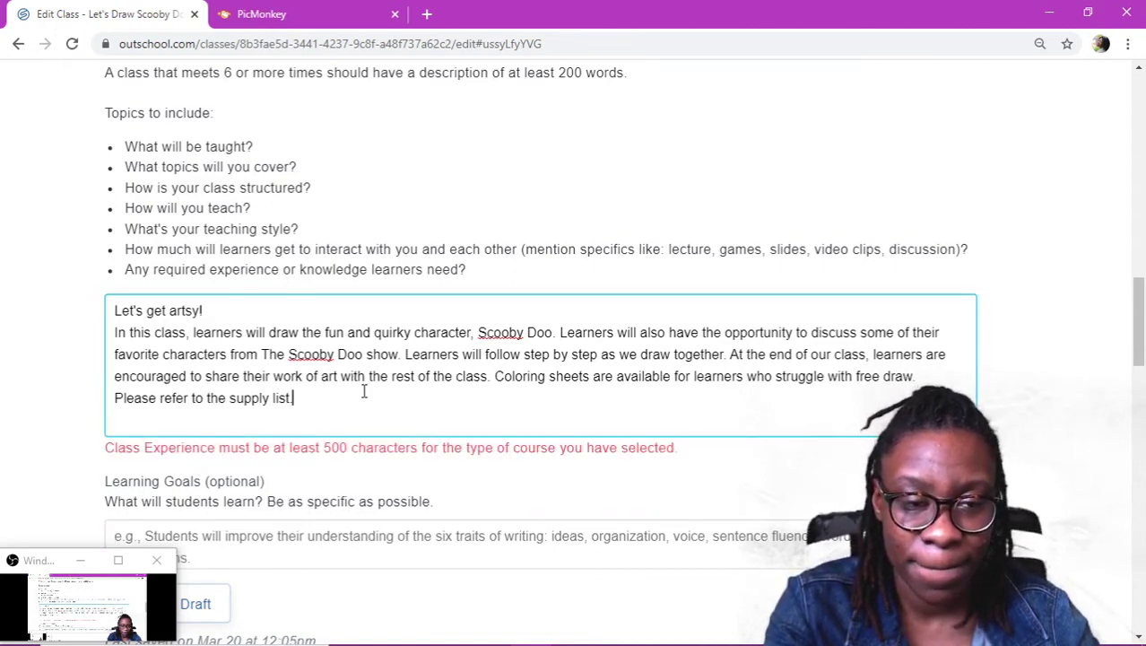
pyautogui.click(558, 332)
pyautogui.write('Who doesn')
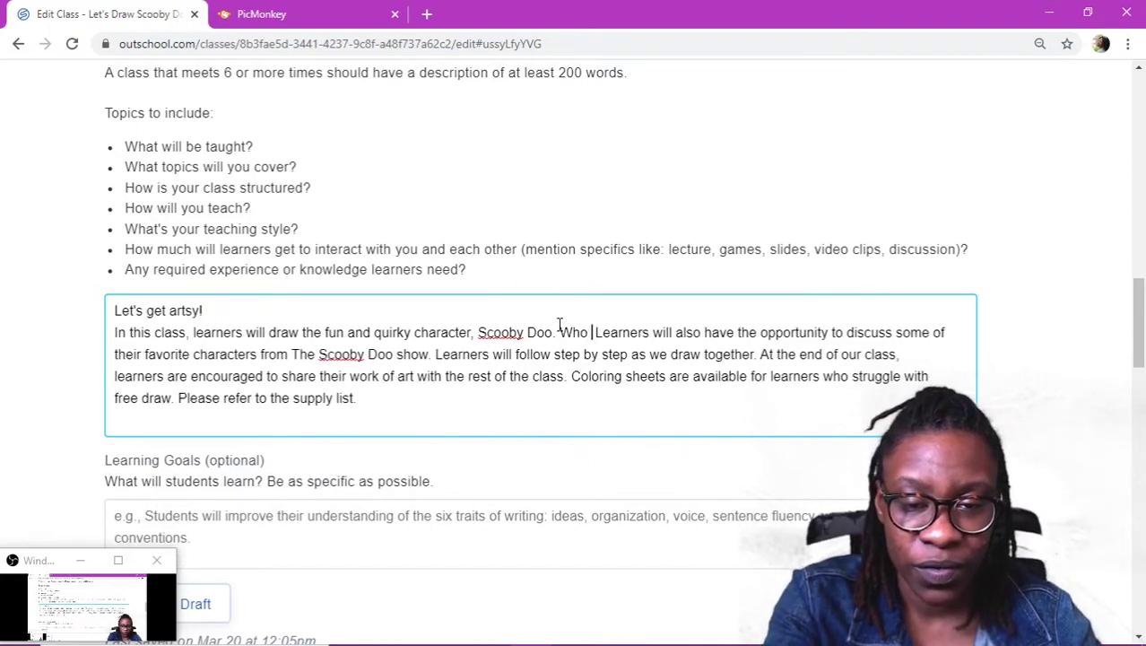
pyautogui.write("'t lobe")
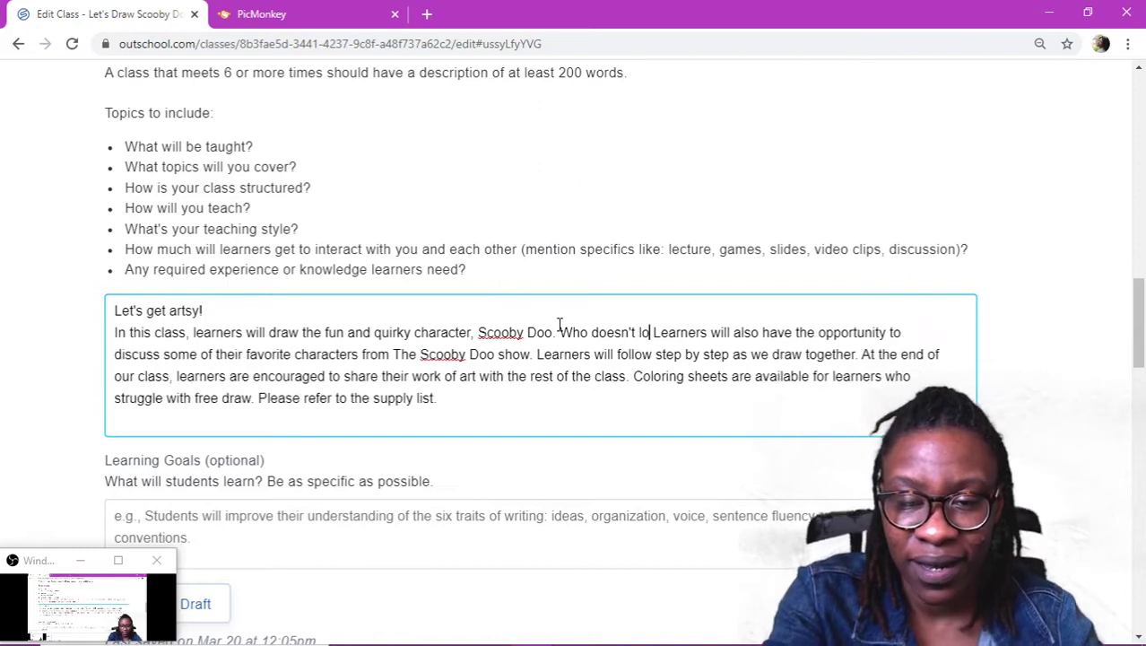
pyautogui.press('BackSpace')
pyautogui.press('BackSpace')
pyautogui.press('BackSpace')
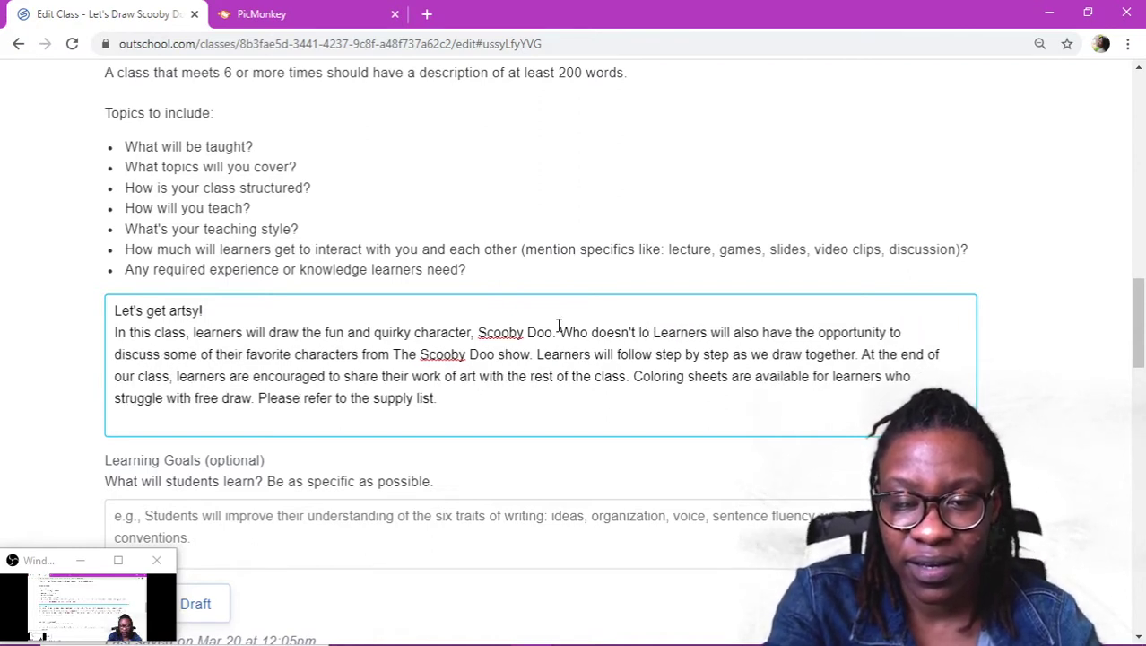
pyautogui.write('ve t')
pyautogui.write('his classic ')
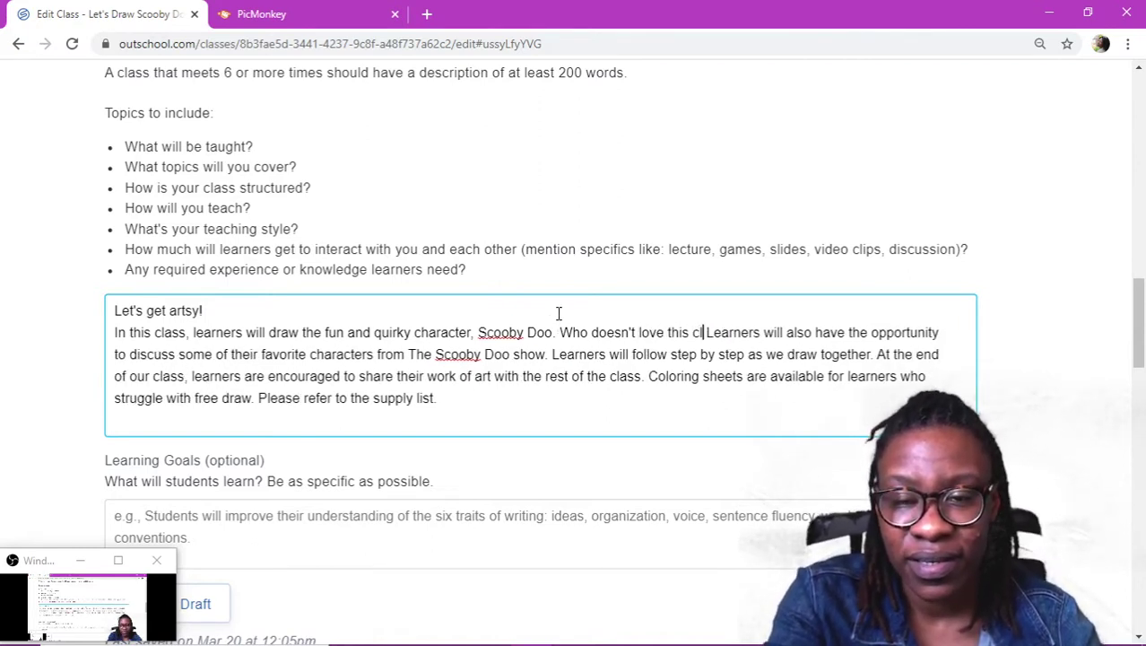
pyautogui.write('character')
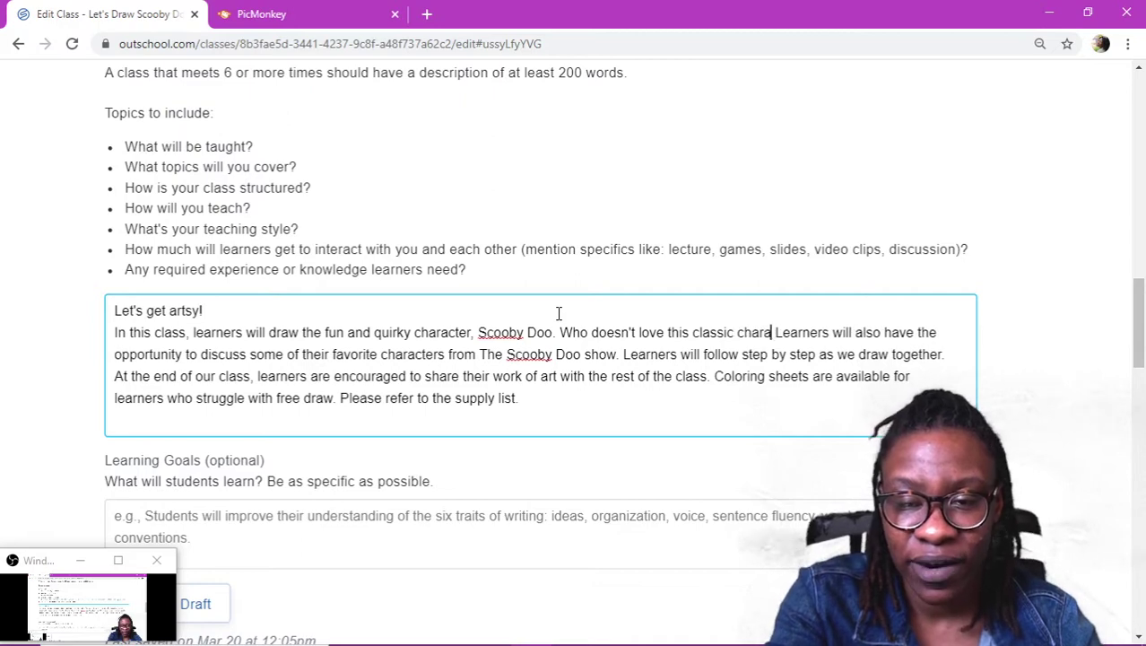
pyautogui.write('?')
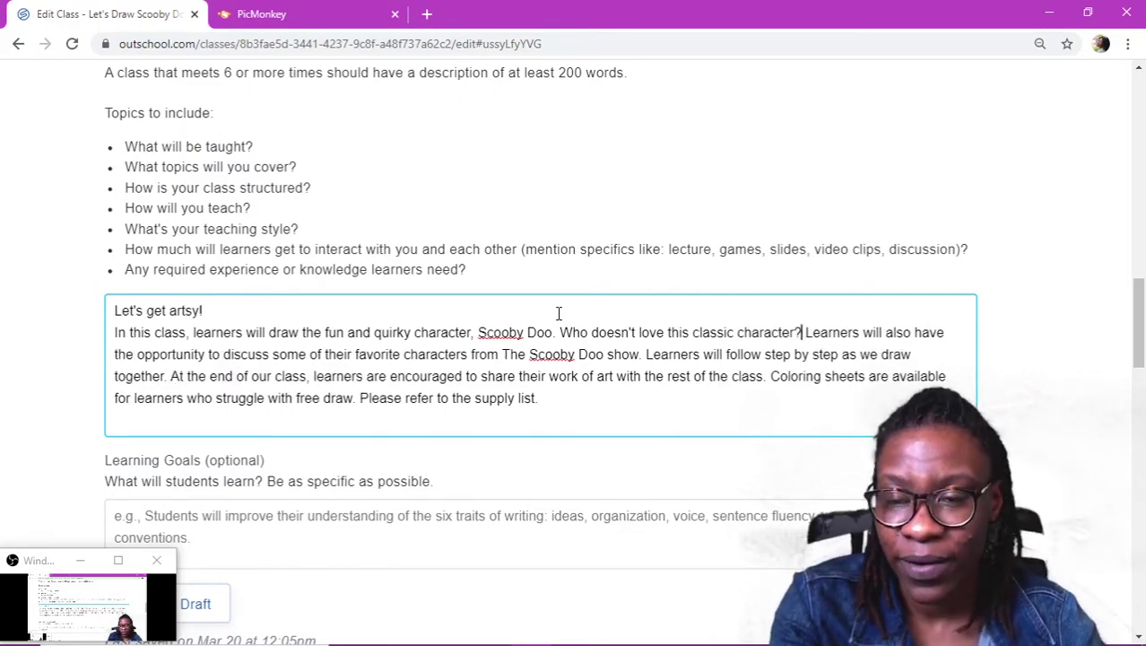
# Choose "Pokémon Drawing Club" as the optional next class for the listing.
pyautogui.scroll(-3, 499, 184)
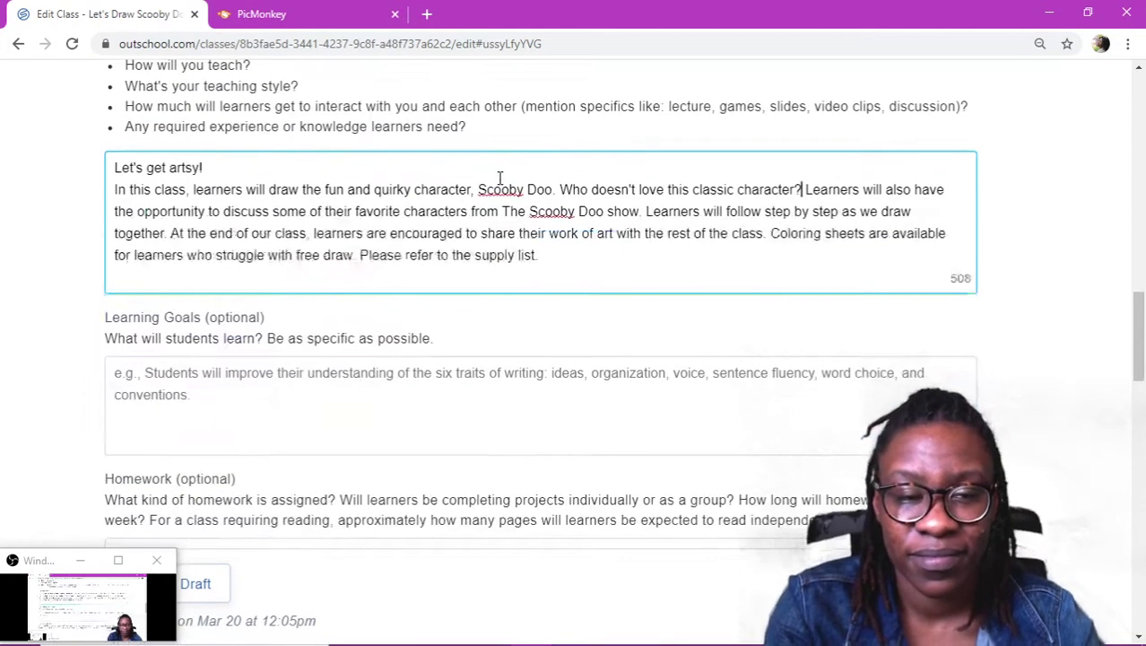
pyautogui.scroll(-3, 384, 218)
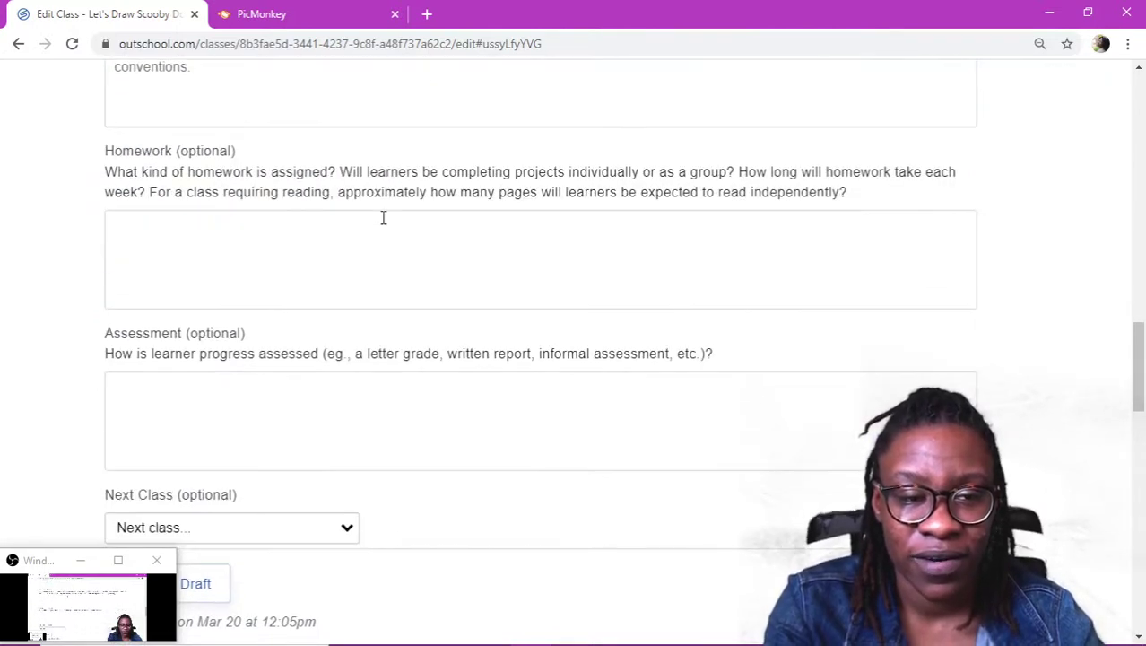
pyautogui.scroll(-2, 384, 218)
pyautogui.click(325, 231)
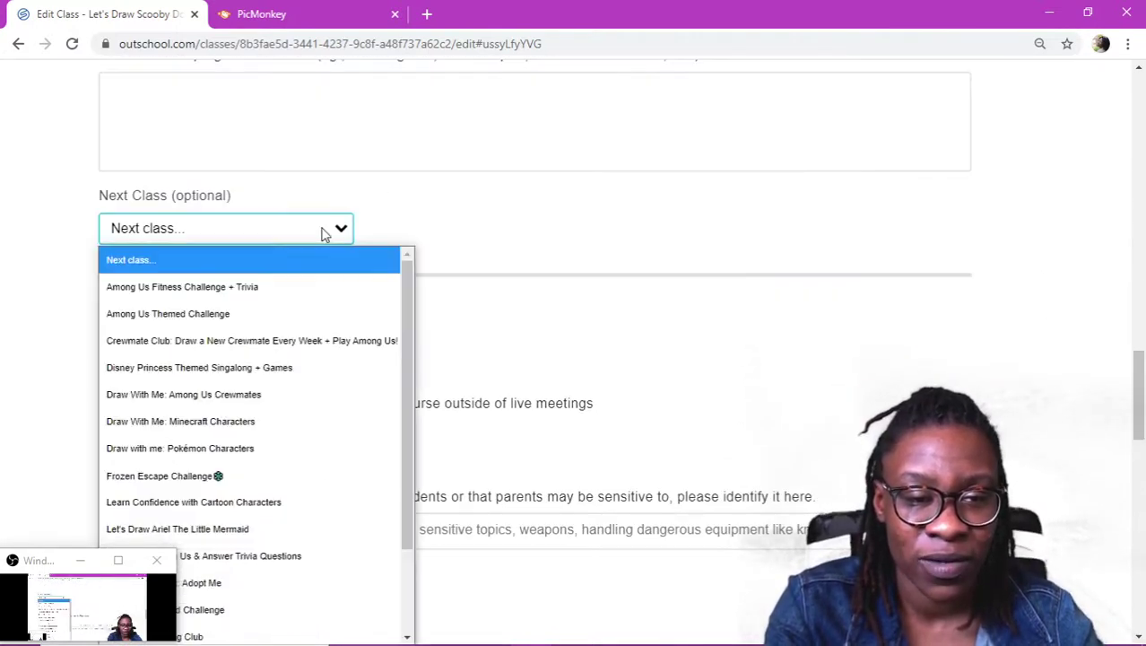
pyautogui.scroll(-2, 199, 325)
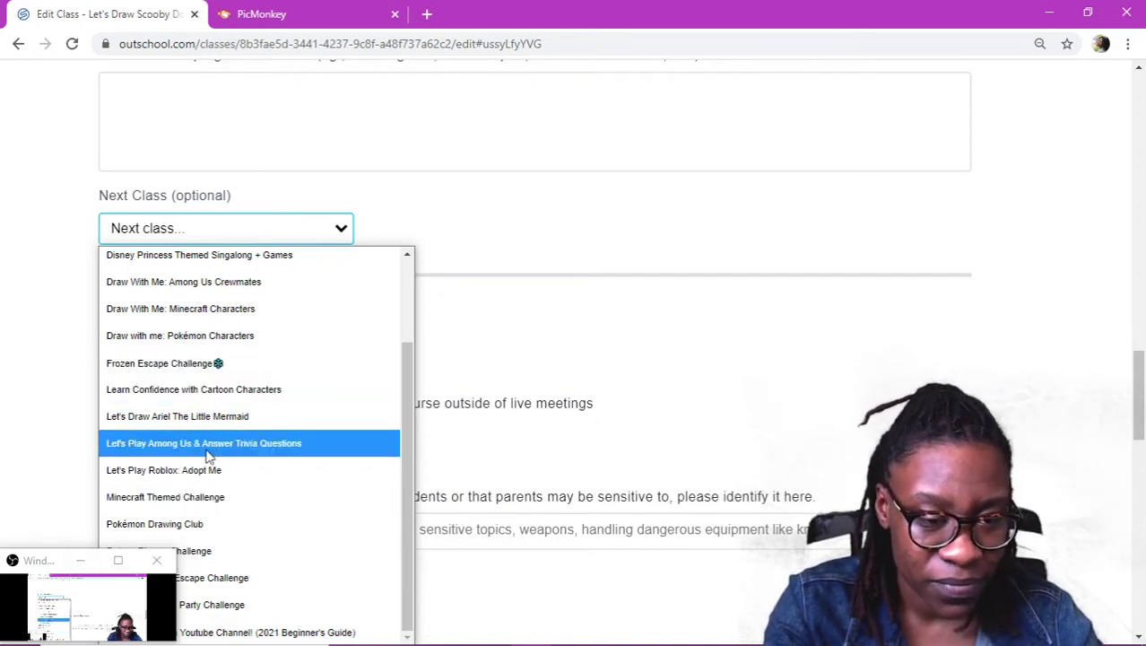
pyautogui.press('Escape')
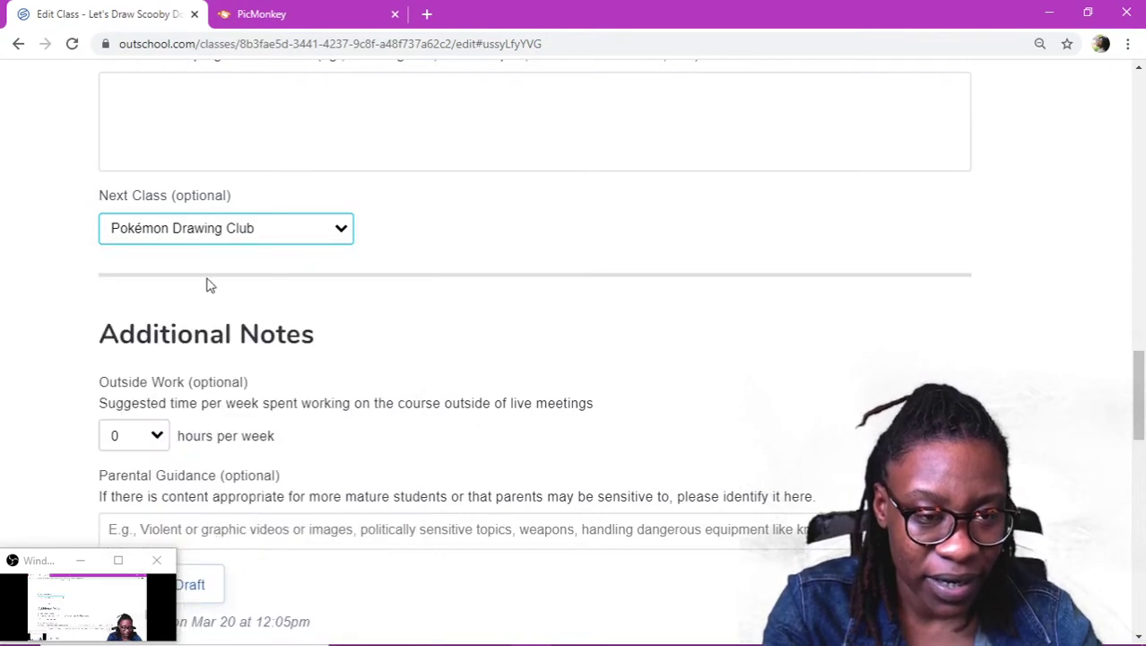
pyautogui.click(366, 302)
# Declare under the external resources of the Materials section that the class uses no other apps, websites, or services.
pyautogui.scroll(-5, 451, 307)
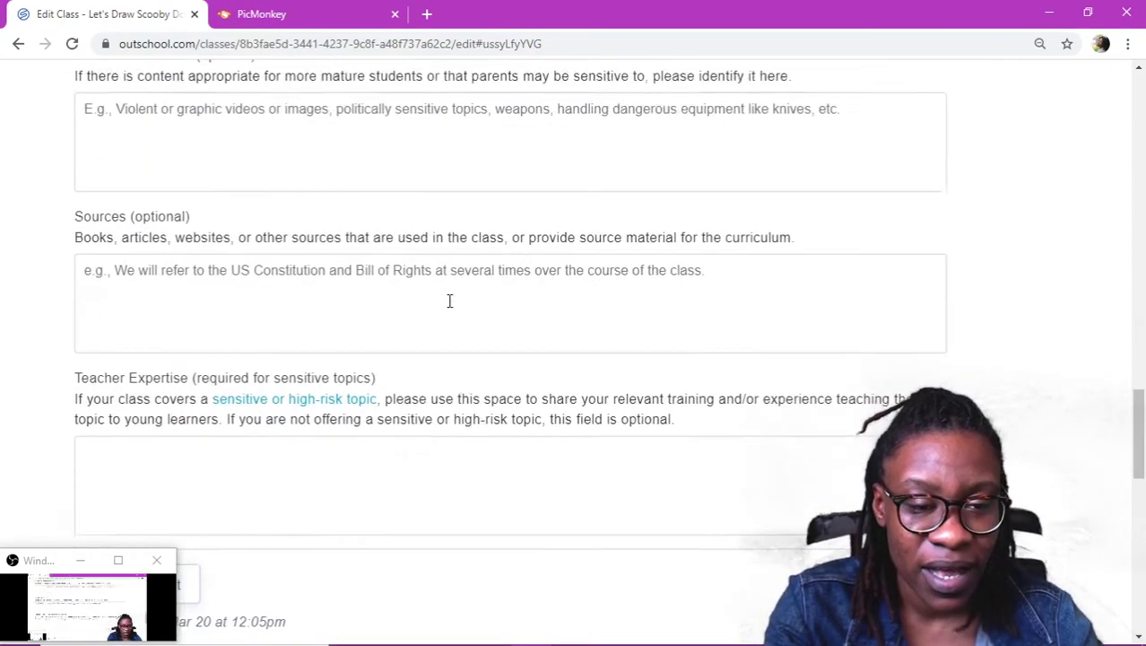
pyautogui.scroll(2, 448, 303)
pyautogui.scroll(-2, 449, 302)
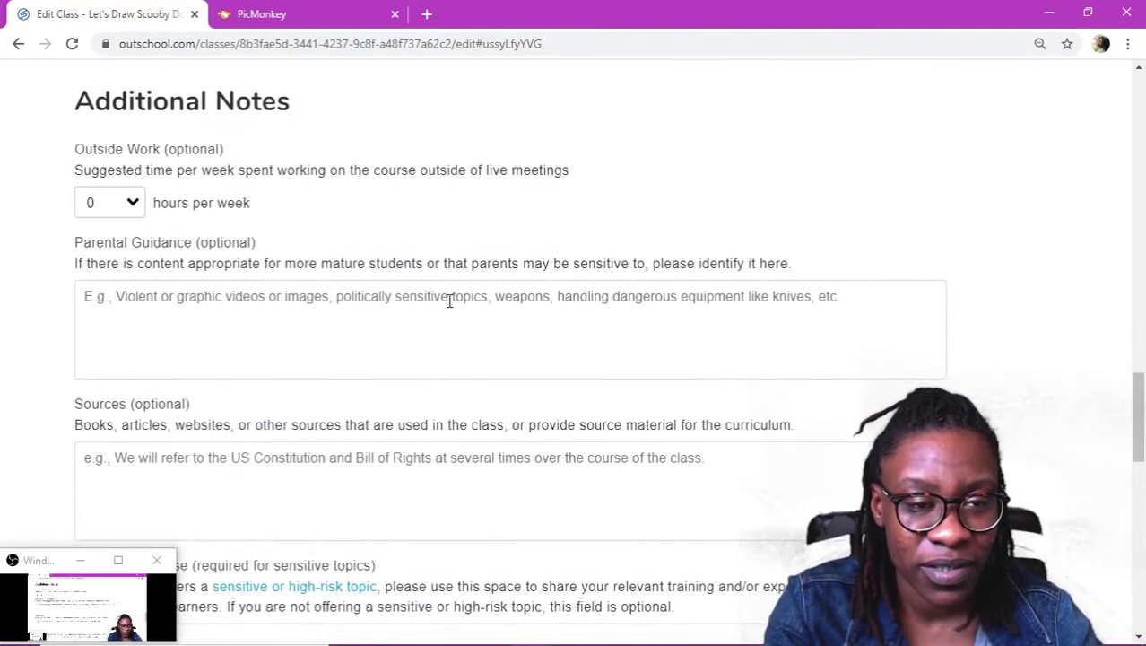
pyautogui.scroll(-1, 451, 308)
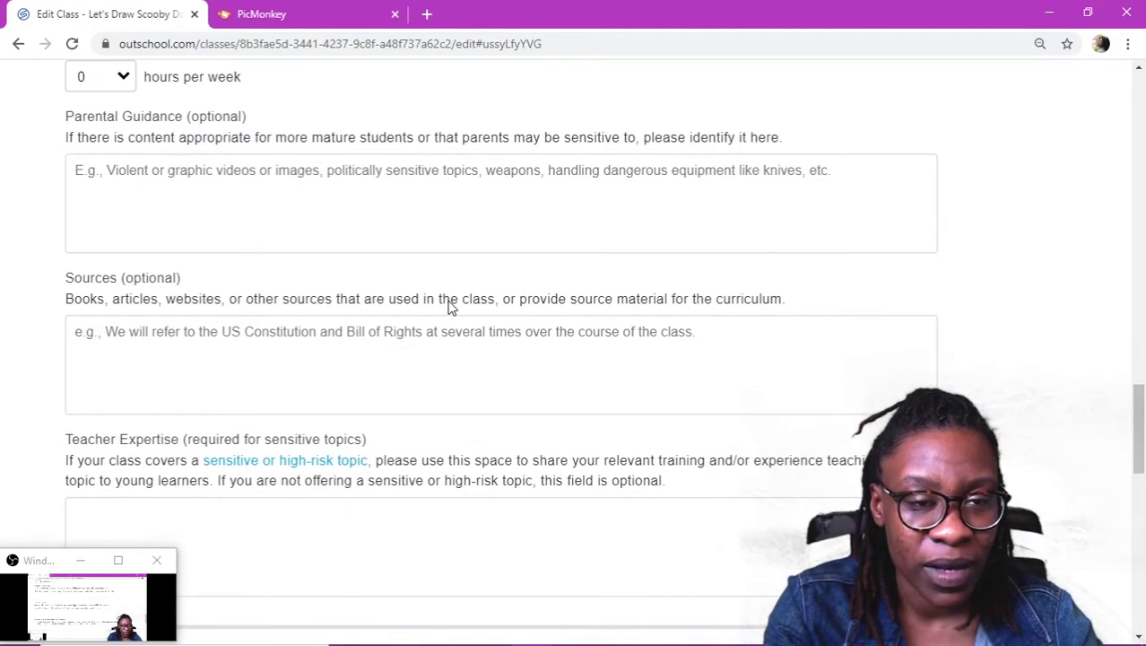
pyautogui.scroll(-5, 451, 308)
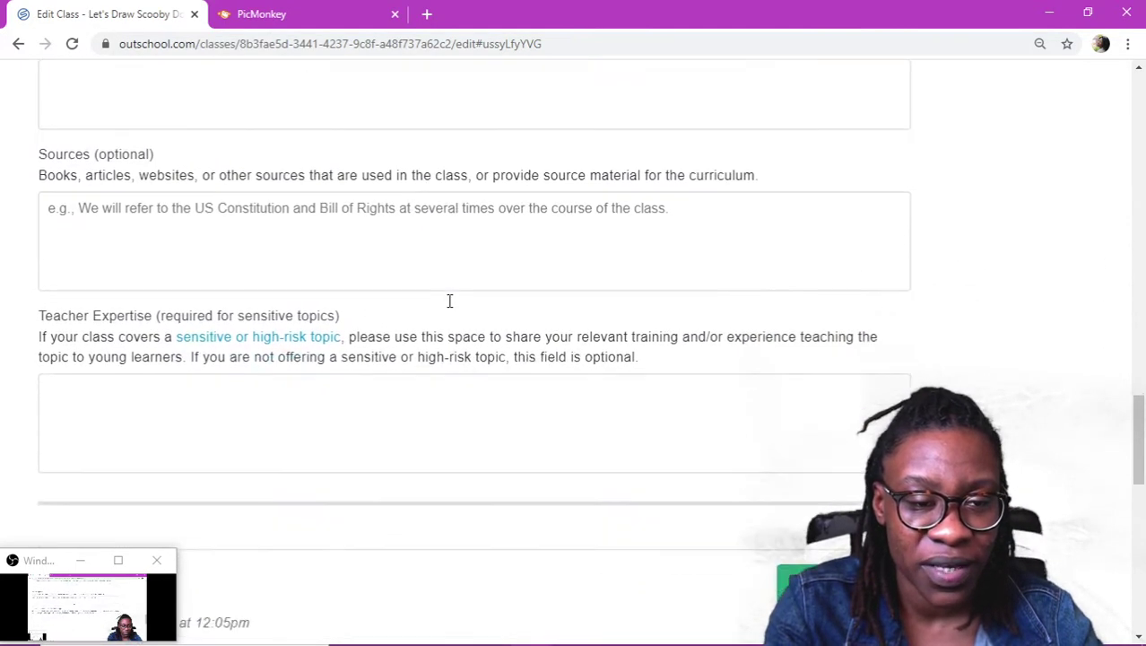
pyautogui.scroll(-3, 449, 302)
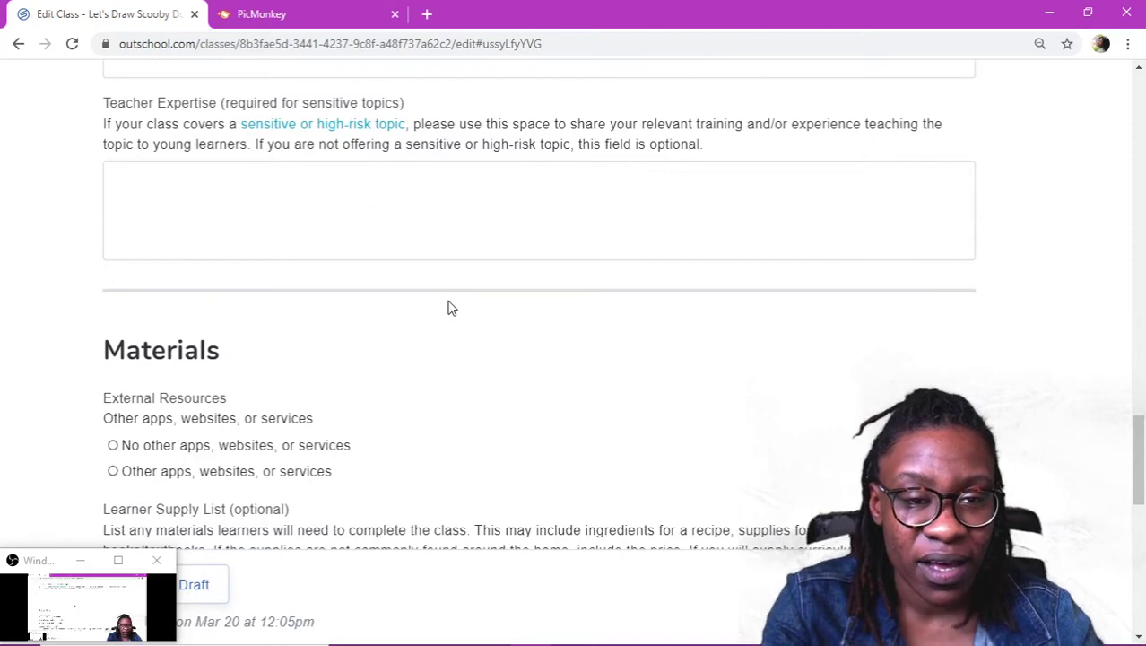
pyautogui.scroll(-5, 451, 307)
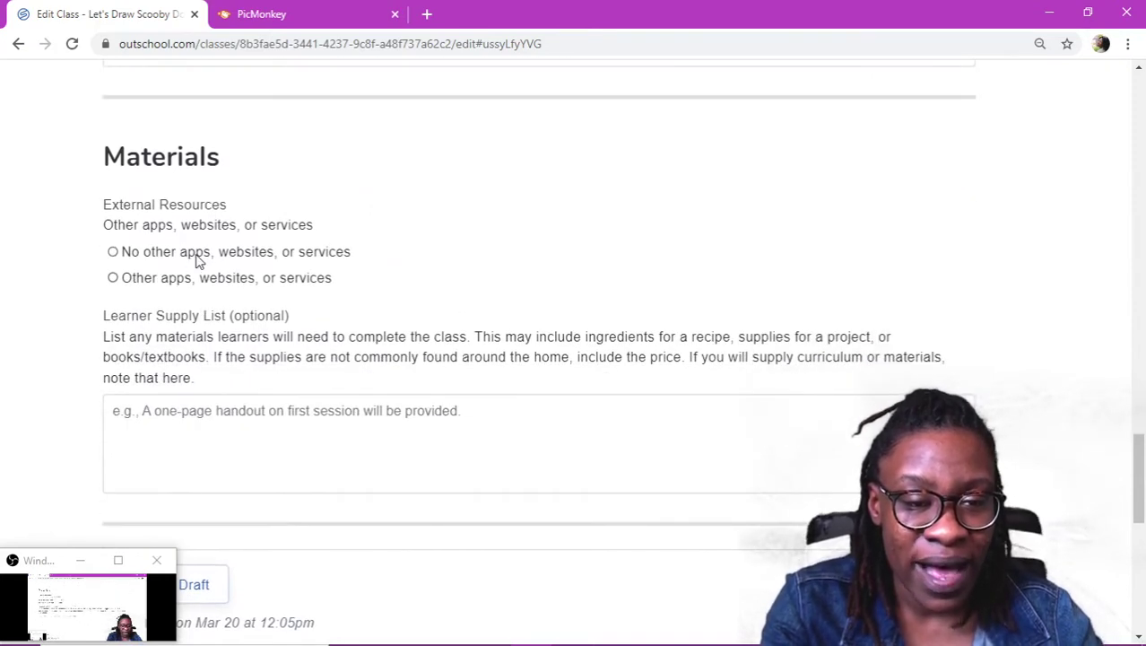
# Enter "drawing utensils and paper are required" as the learner supply list.
pyautogui.click(266, 428)
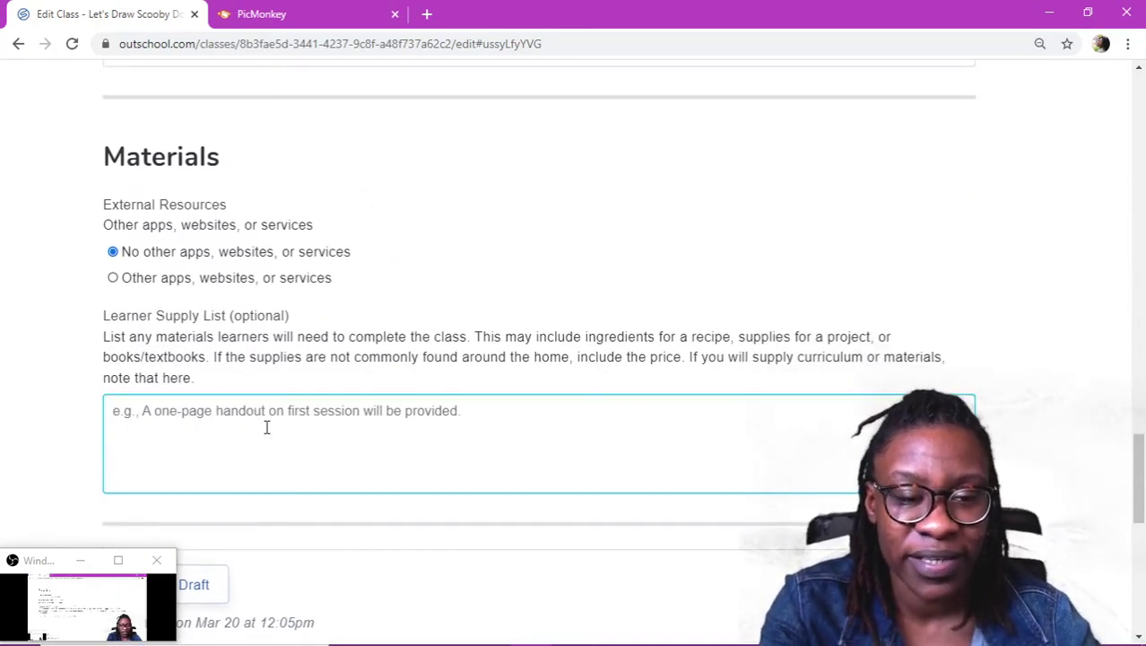
pyautogui.scroll(-4, 266, 428)
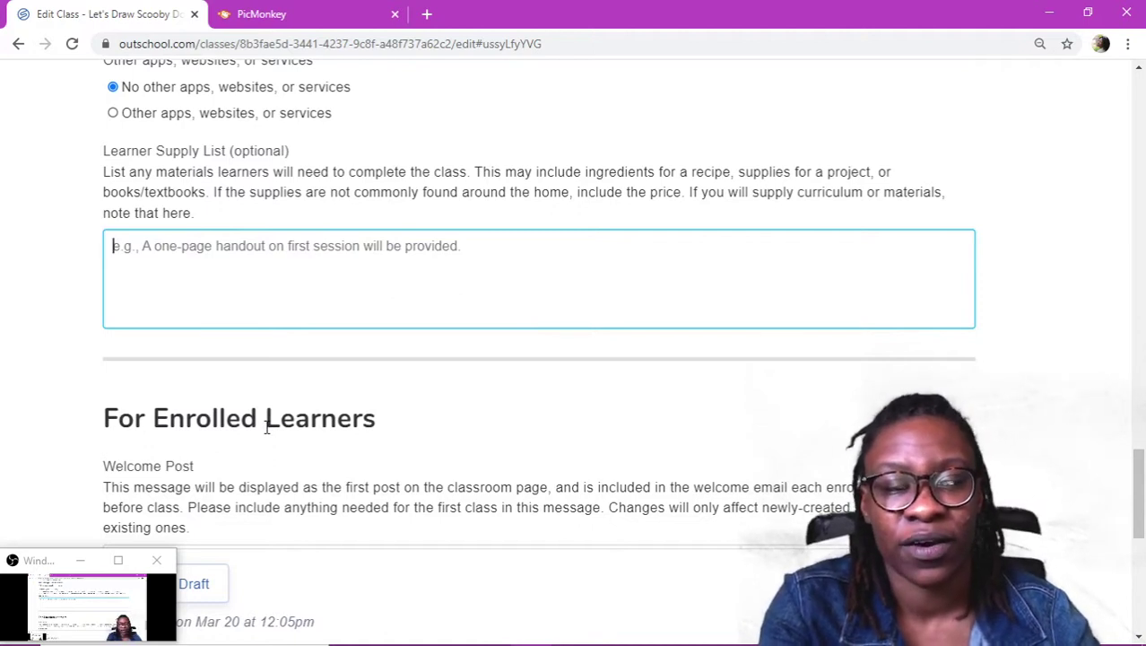
pyautogui.write('Cr')
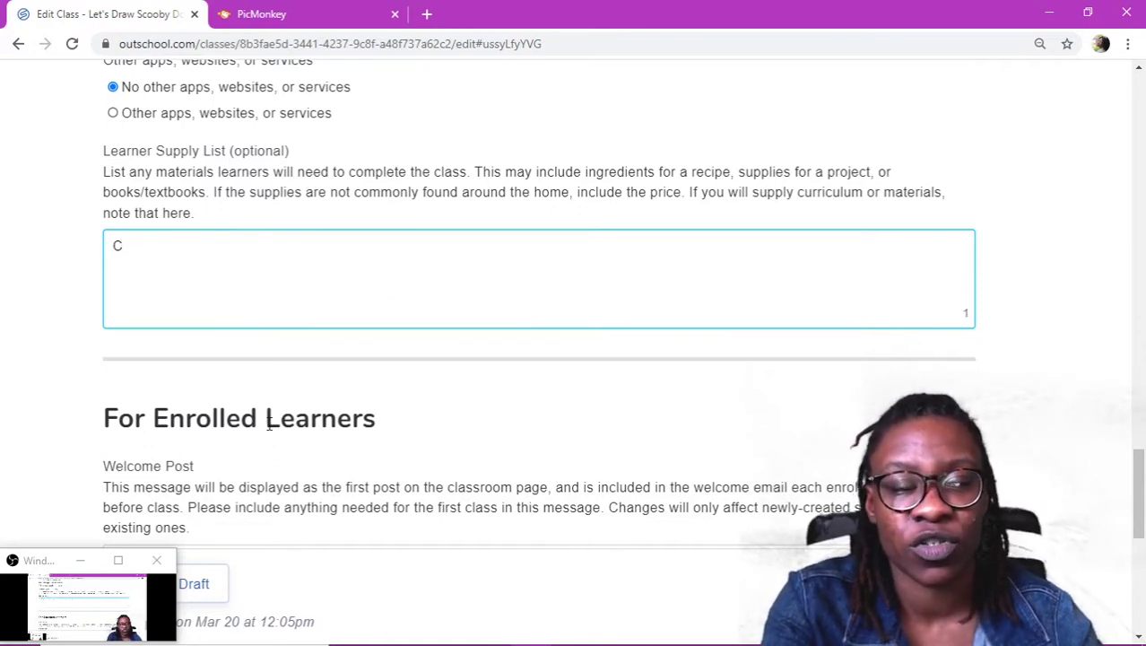
pyautogui.press('BackSpace')
pyautogui.write('c')
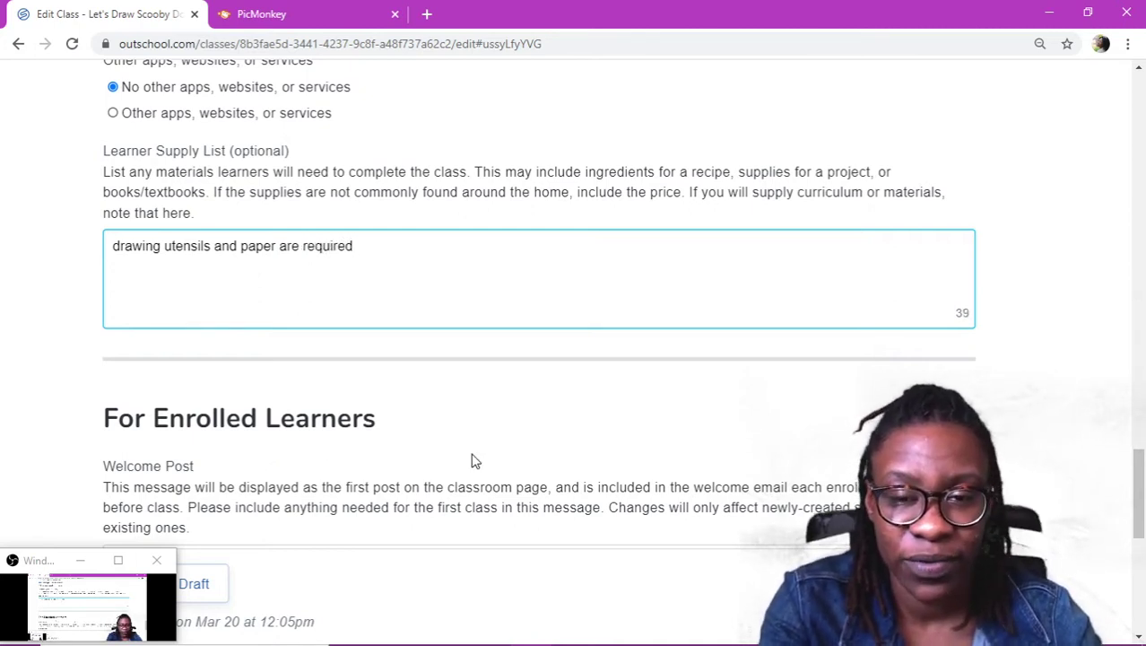
# Shorten the Welcome Post to "Welcome! I'm excited that you joined this class." by deleting the request for introductions, background and questions.
pyautogui.scroll(-3, 475, 461)
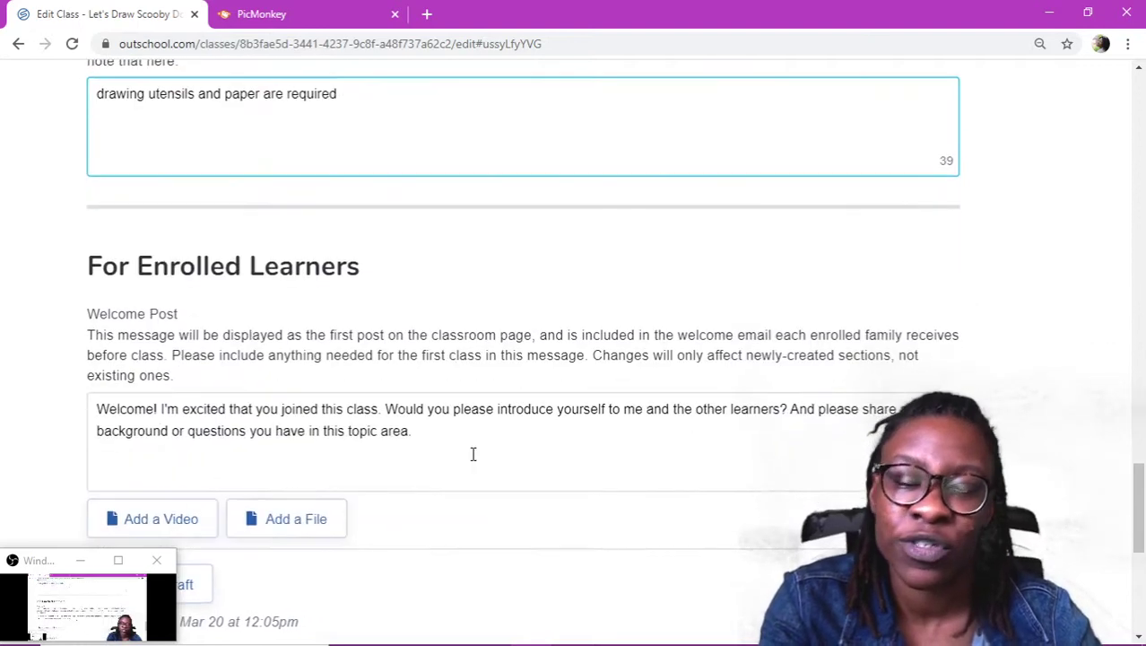
pyautogui.scroll(-1, 476, 461)
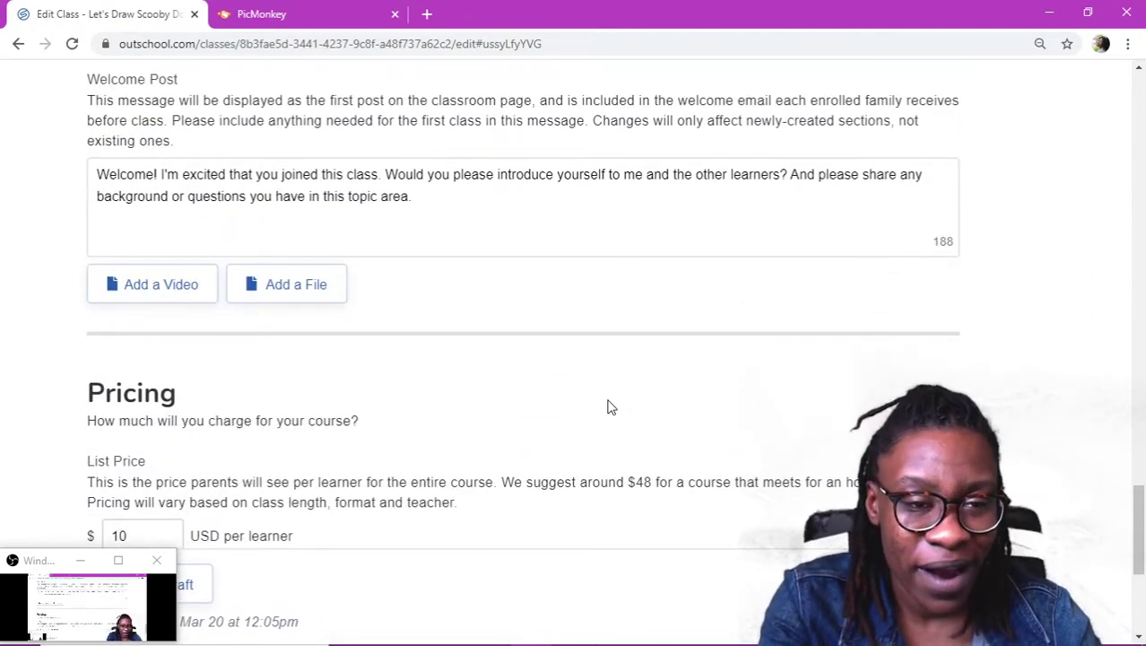
pyautogui.scroll(-1, 607, 408)
pyautogui.moveTo(430, 205); pyautogui.dragTo(397, 174)
pyautogui.press('BackSpace')
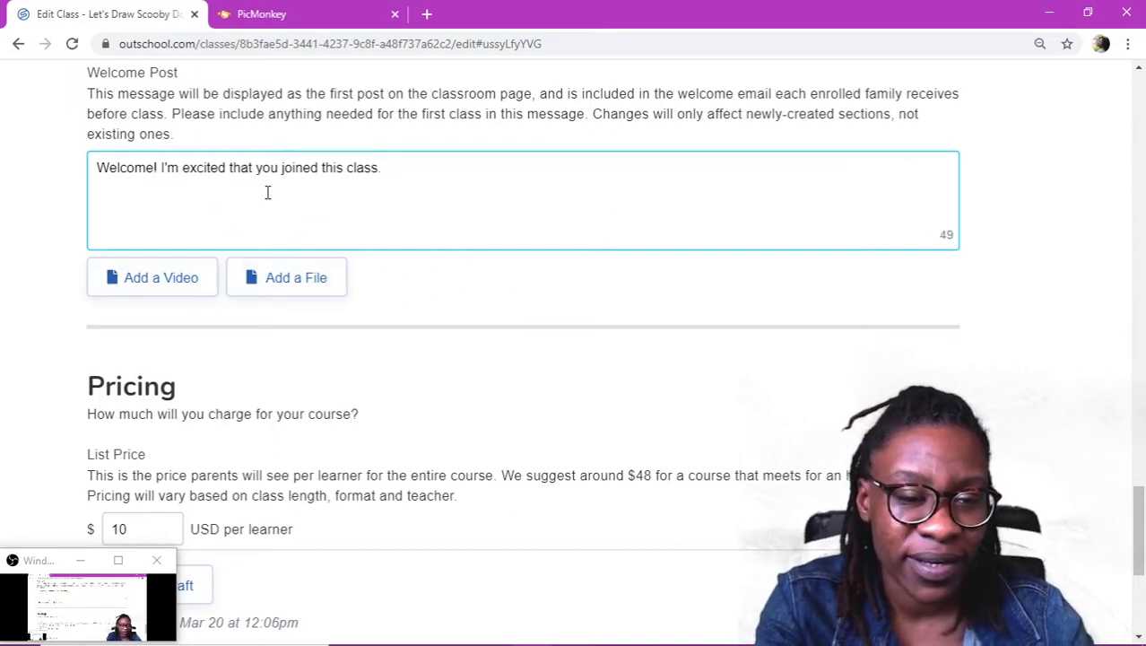
# Review the pricing, estimated earnings and refund policy, and check the rest of the class listing from the Basics section down.
pyautogui.scroll(-3, 371, 278)
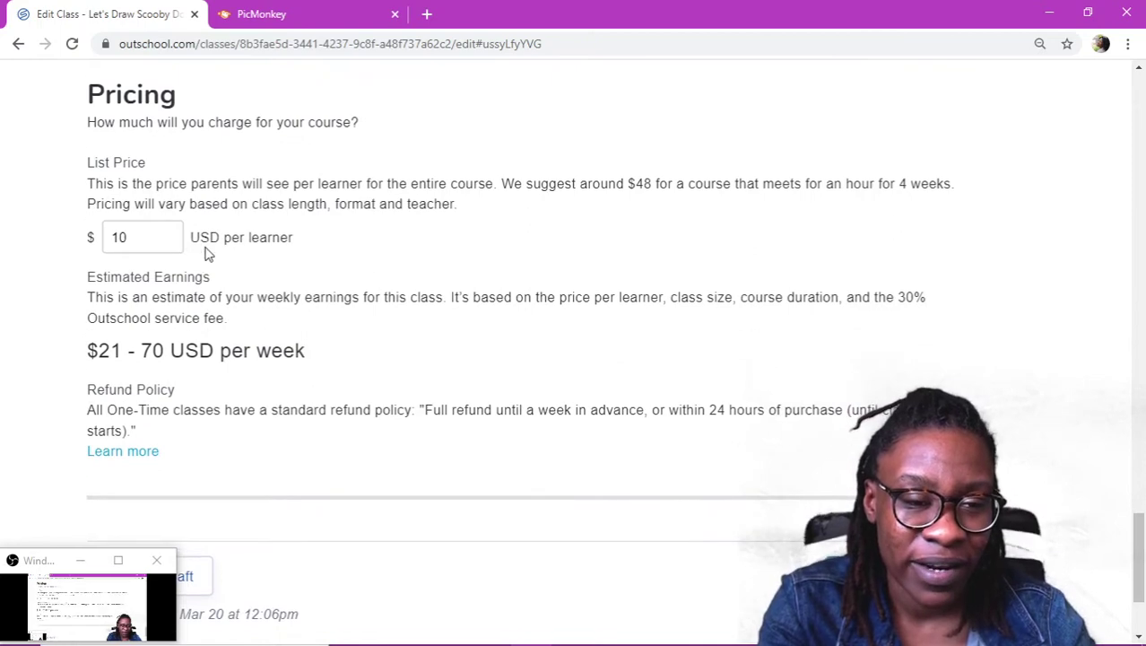
pyautogui.scroll(-2, 315, 273)
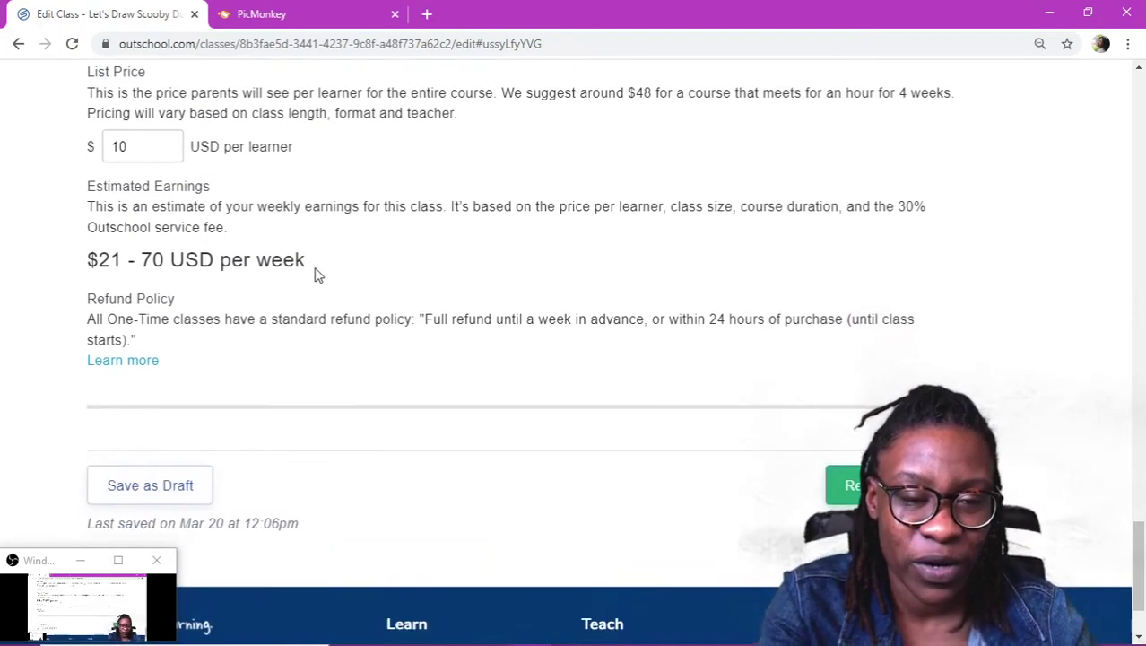
pyautogui.scroll(2, 315, 273)
pyautogui.scroll(2, 315, 275)
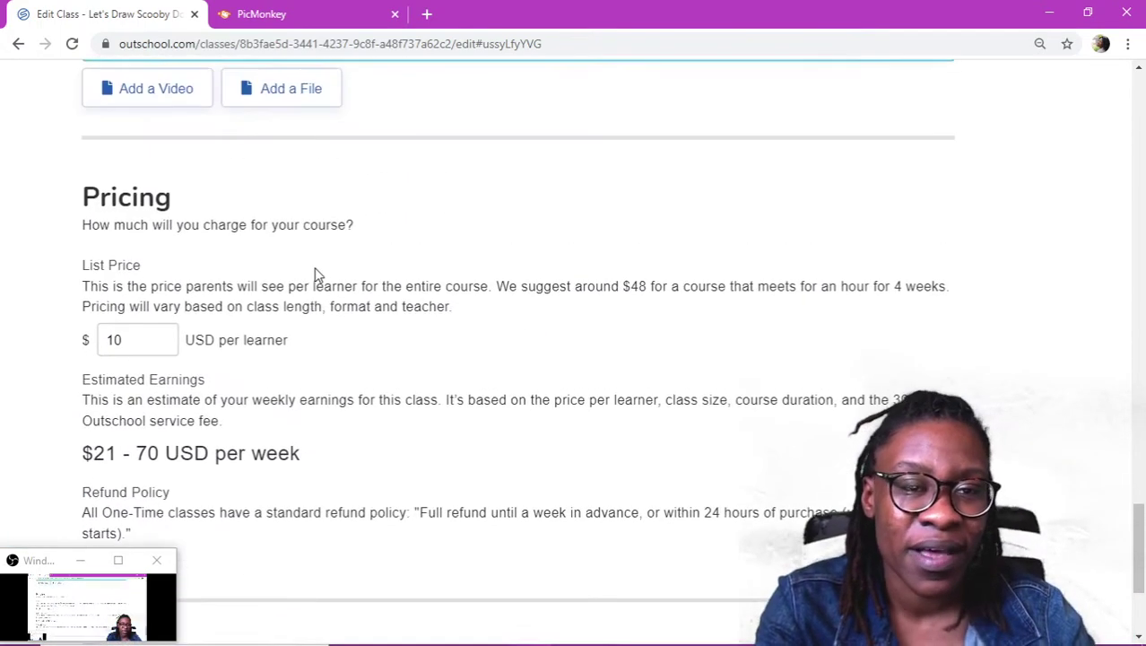
pyautogui.scroll(20, 265, 290)
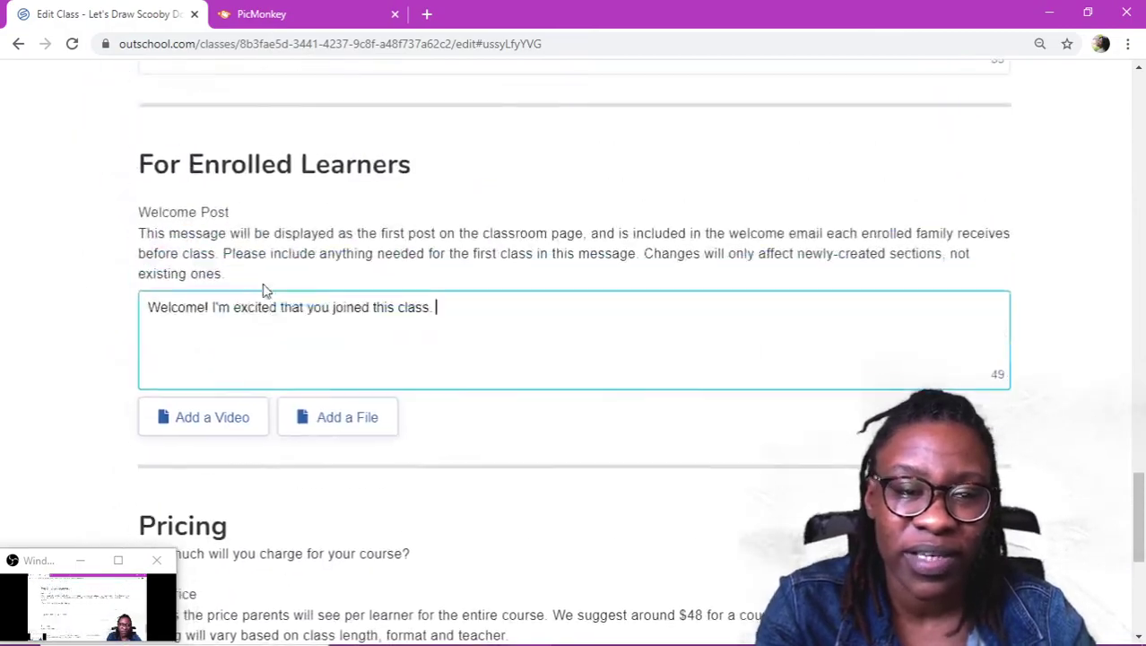
pyautogui.scroll(-12, 265, 291)
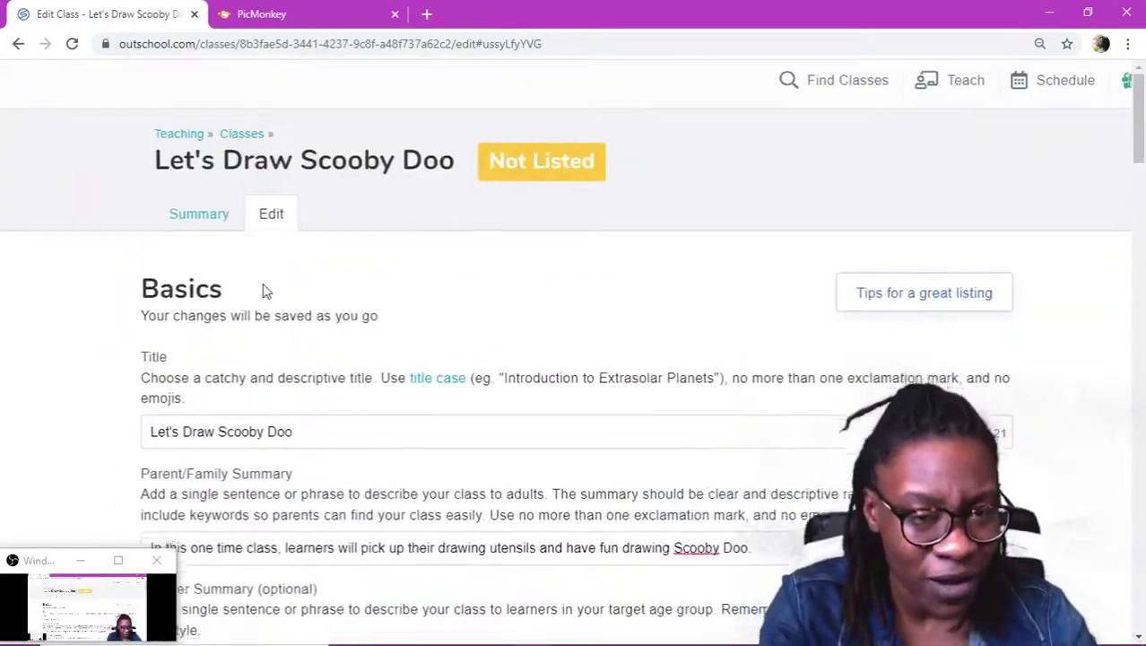
pyautogui.scroll(-15, 131, 323)
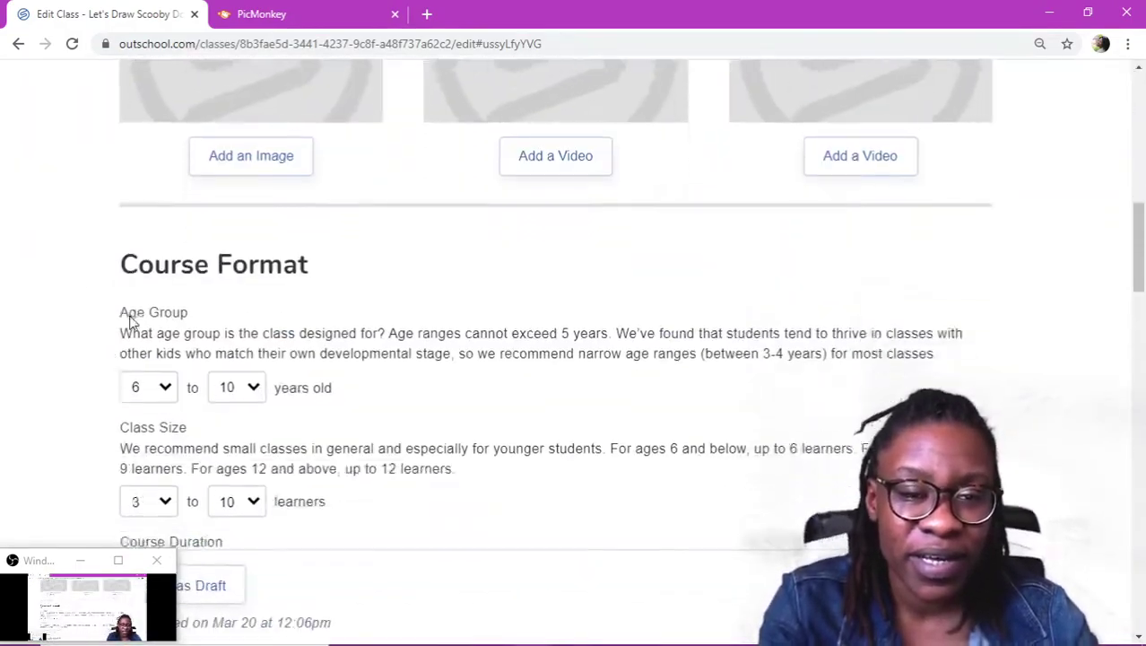
pyautogui.scroll(-15, 130, 323)
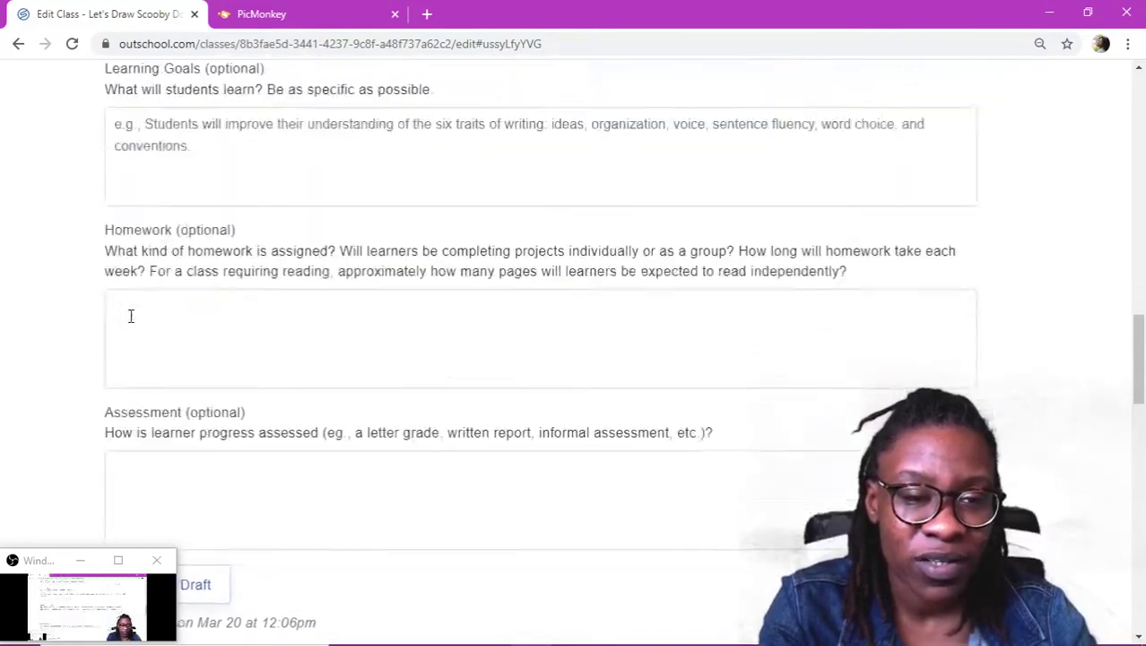
# Search Google Images for "scooby doo" in a new browser tab.
pyautogui.click(252, 16)
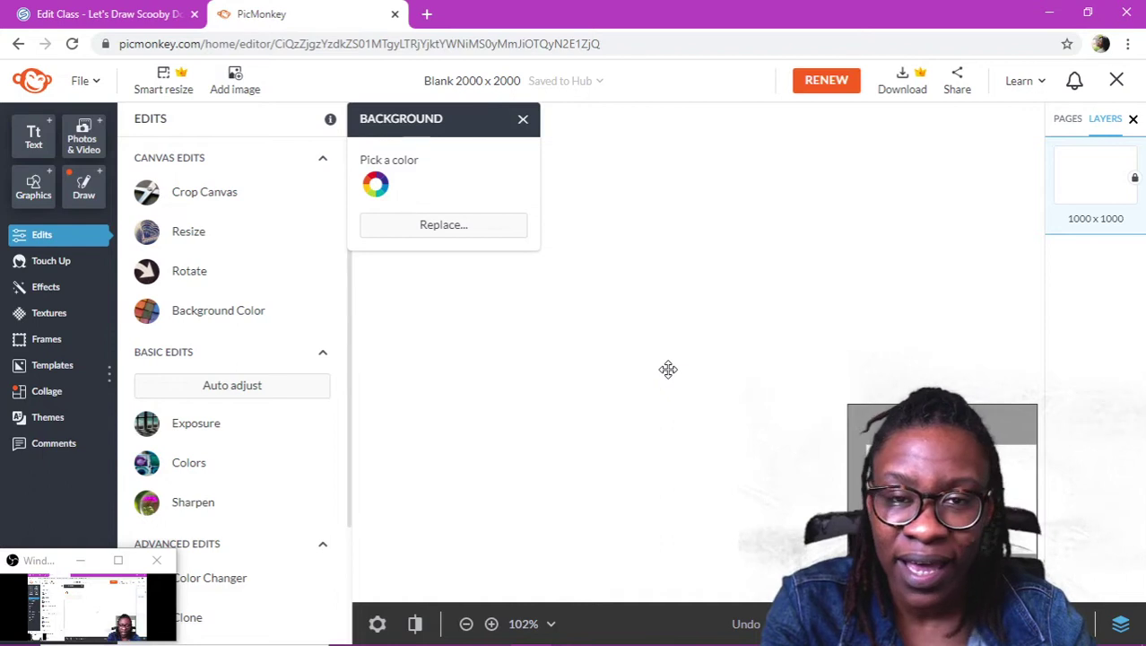
pyautogui.click(429, 13)
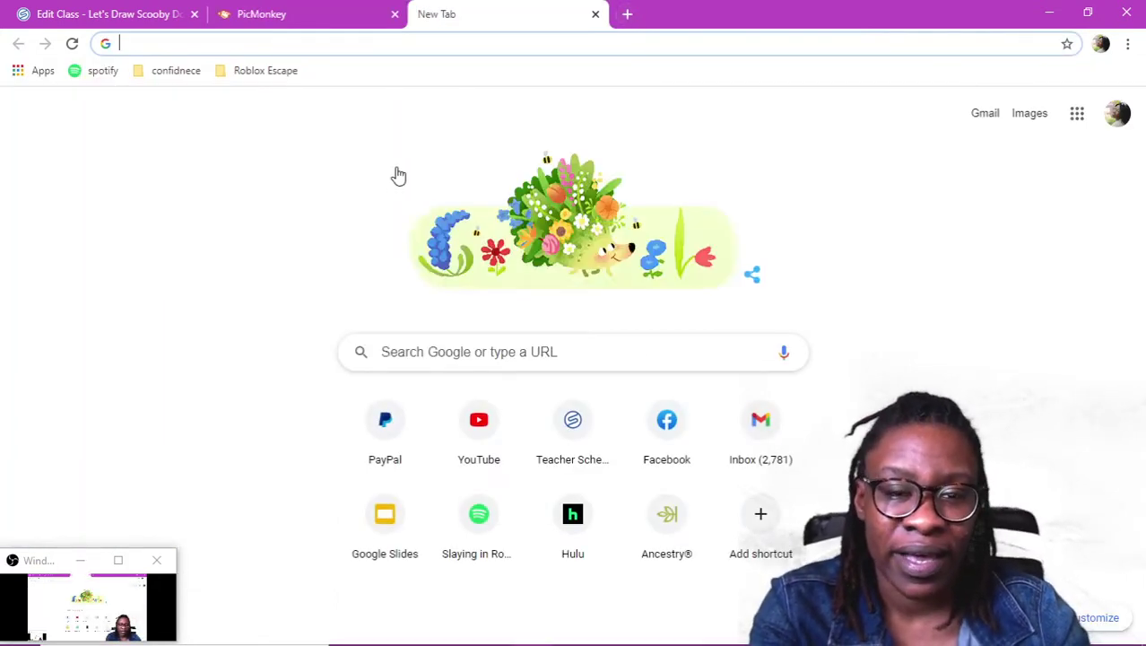
pyautogui.write('google.com')
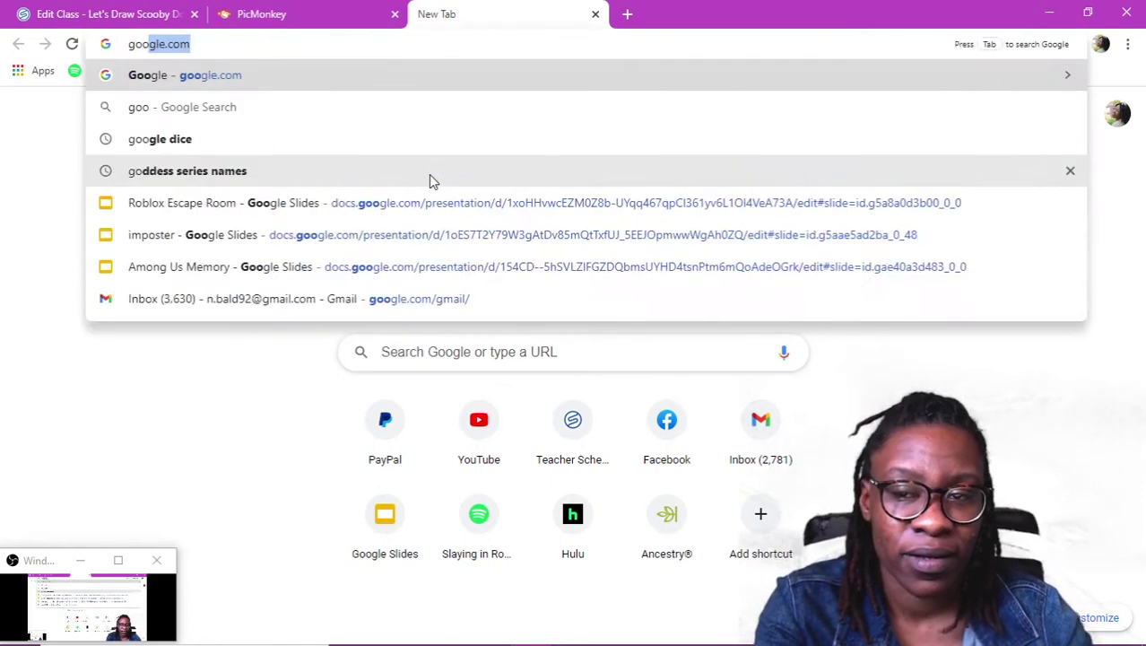
pyautogui.press('Return')
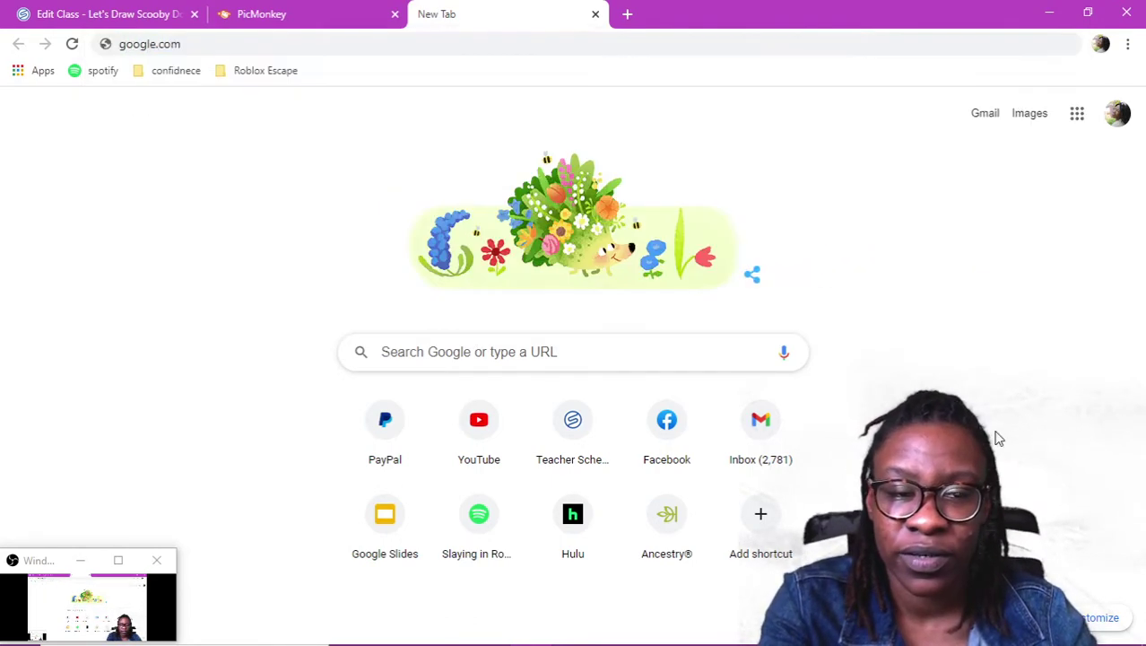
pyautogui.click(1029, 114)
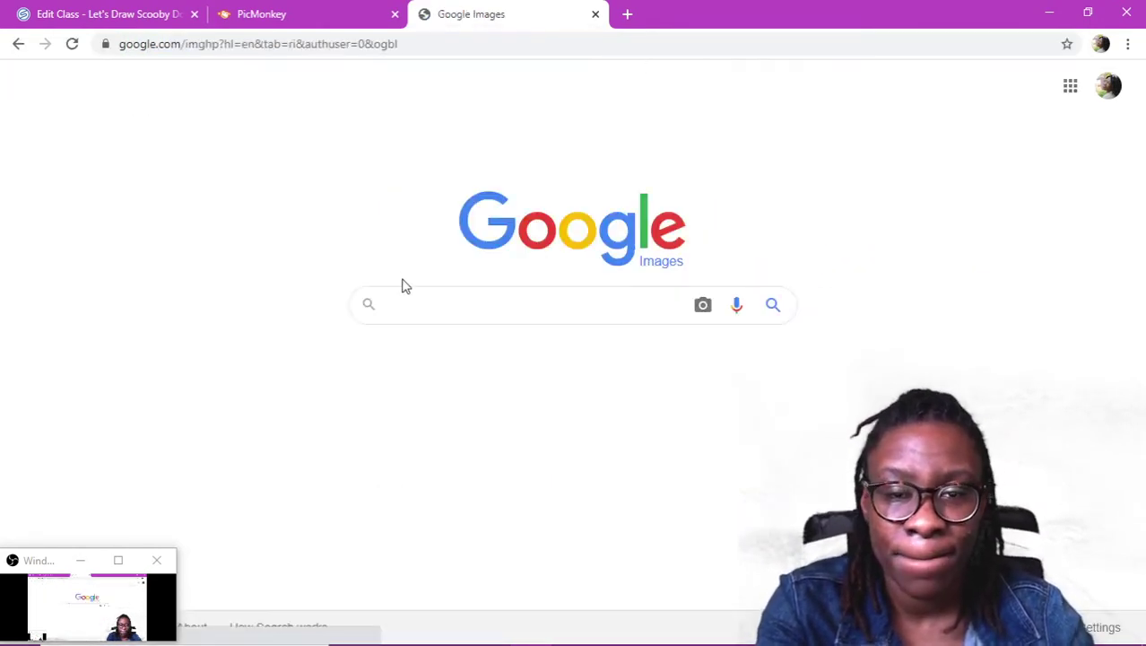
pyautogui.write('scooby doo')
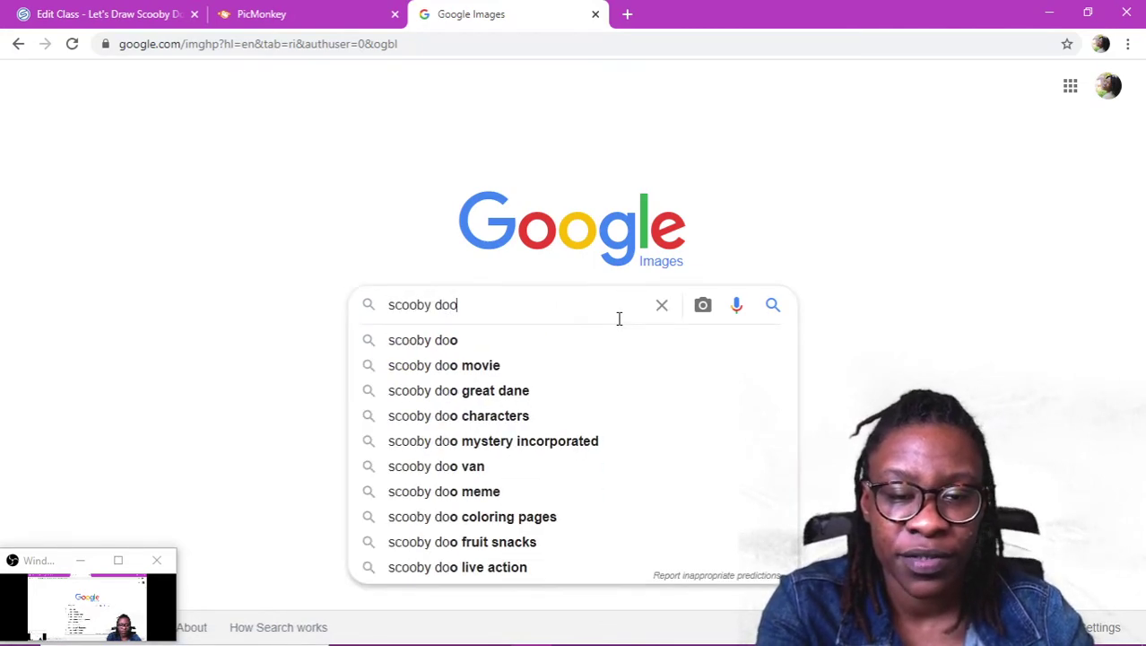
pyautogui.press('Return')
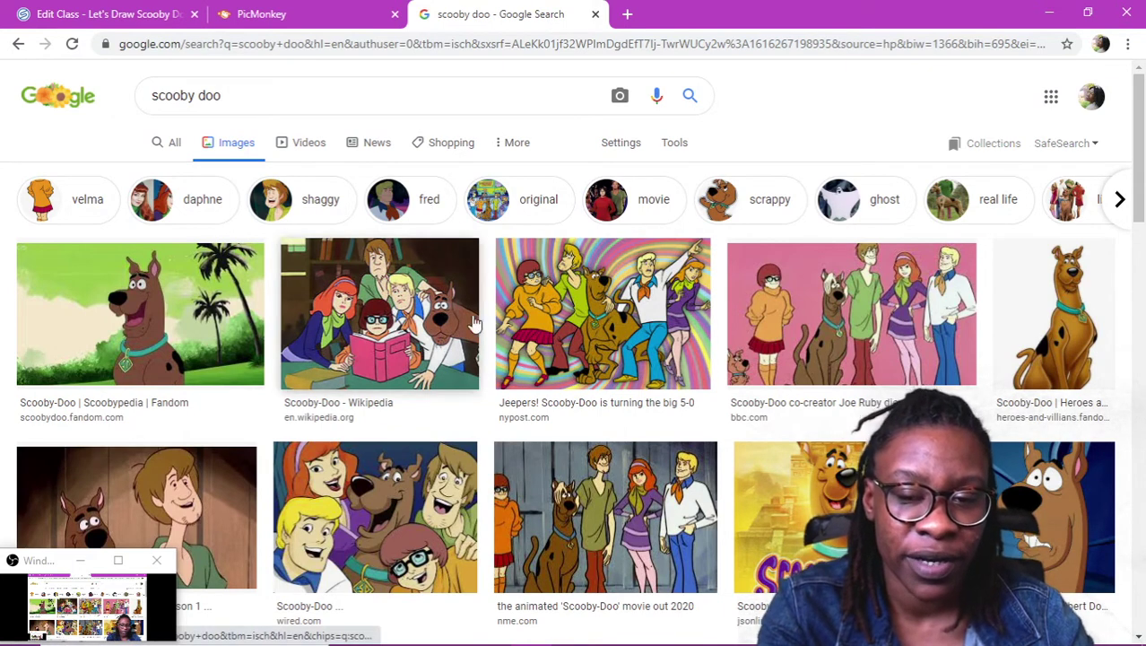
# Filter the Scooby Doo image results by usage rights to Creative Commons licenses.
pyautogui.click(514, 147)
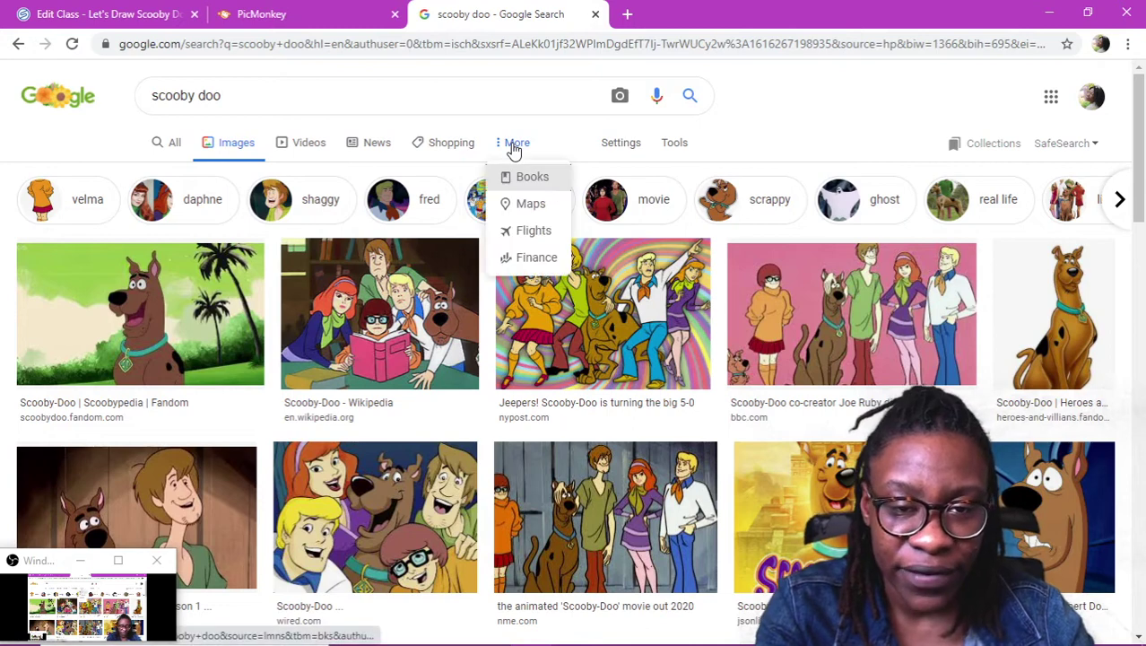
pyautogui.click(606, 147)
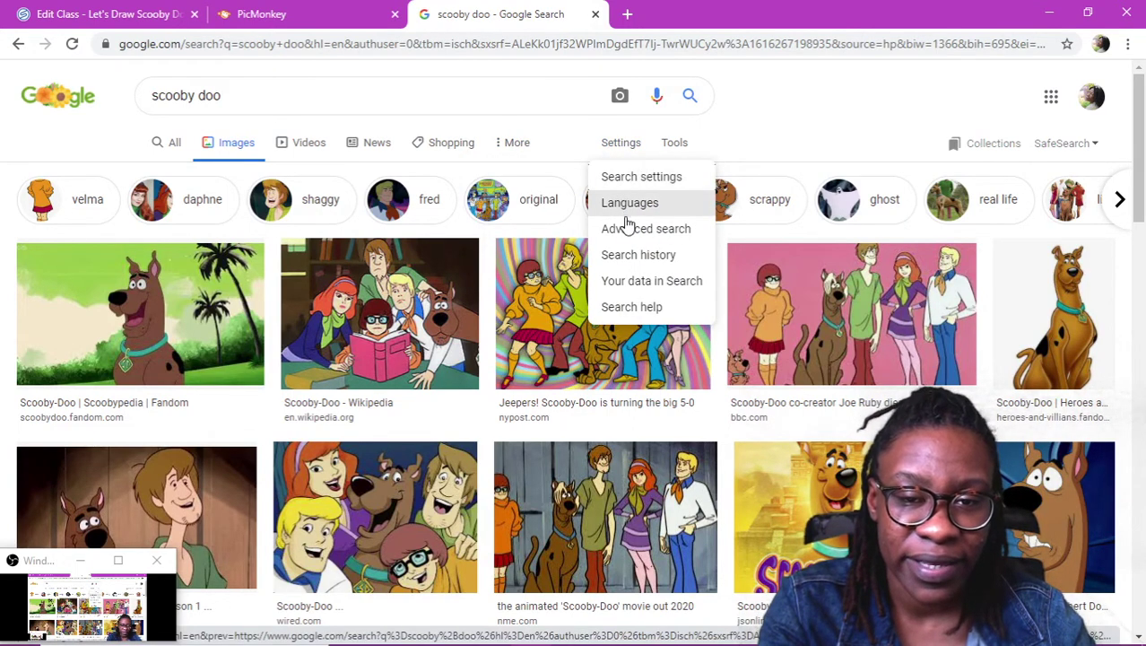
pyautogui.click(674, 144)
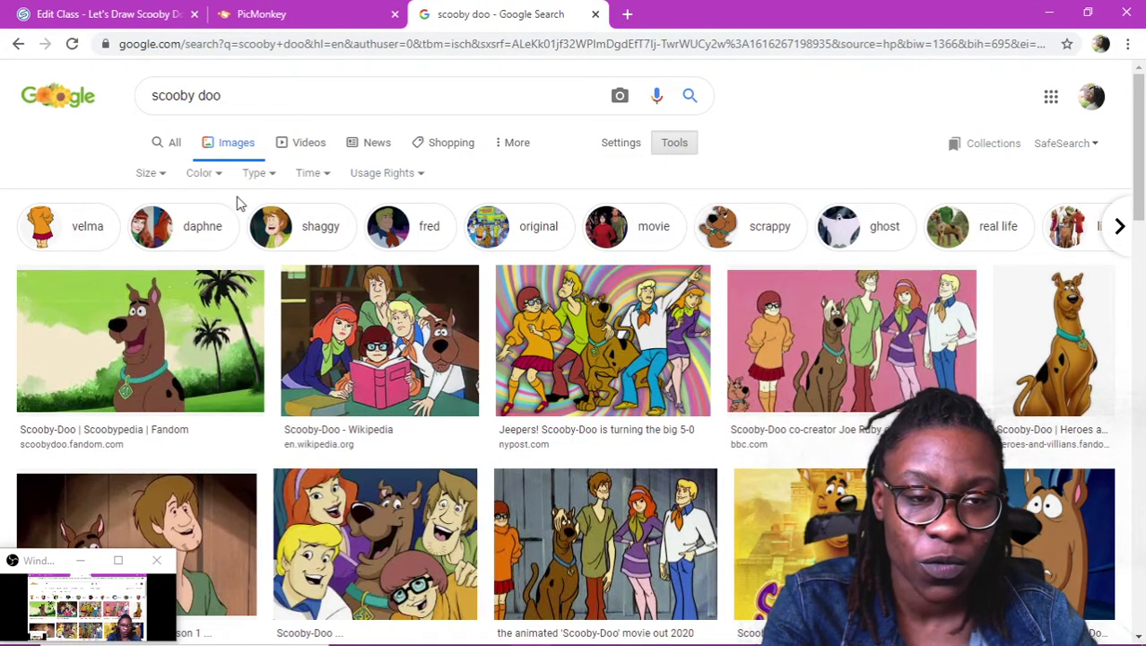
pyautogui.click(366, 176)
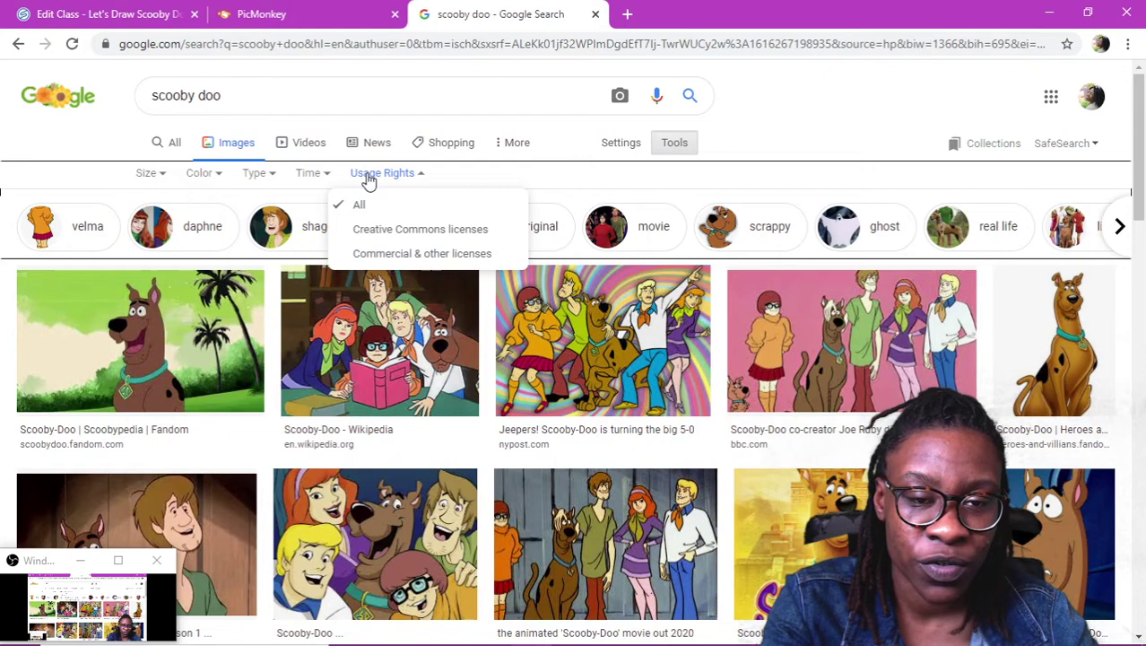
pyautogui.click(404, 230)
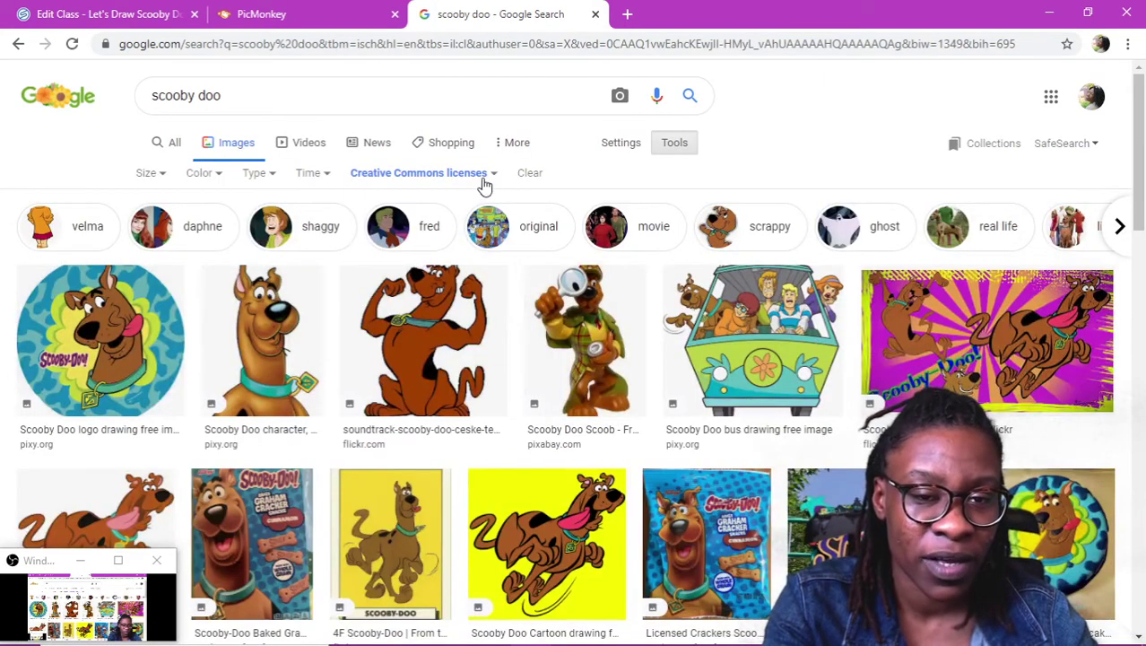
pyautogui.click(483, 178)
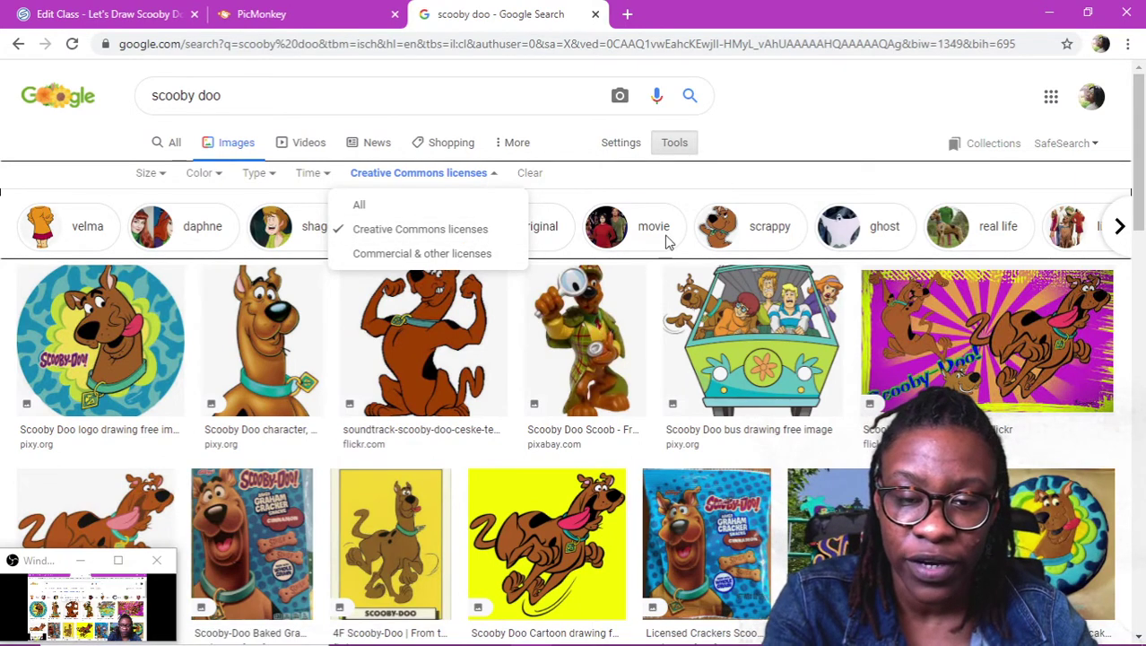
# Browse the filtered results and save the round blue Scooby Doo logo image from pixy.org to the Pictures folder.
pyautogui.scroll(-2, 565, 375)
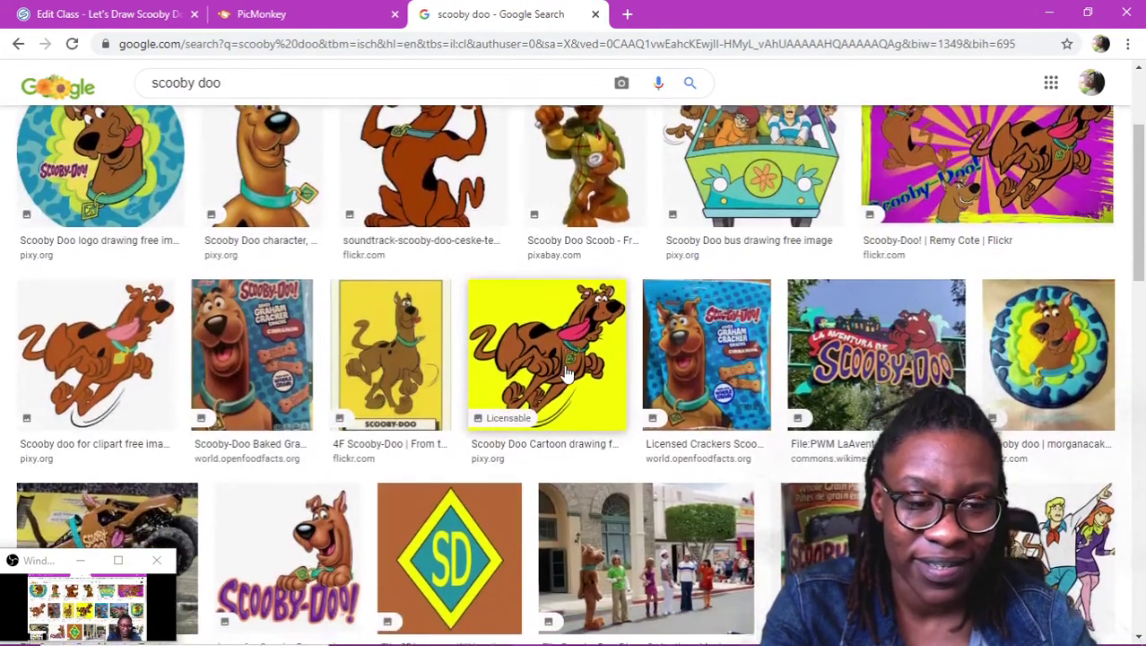
pyautogui.scroll(-8, 565, 375)
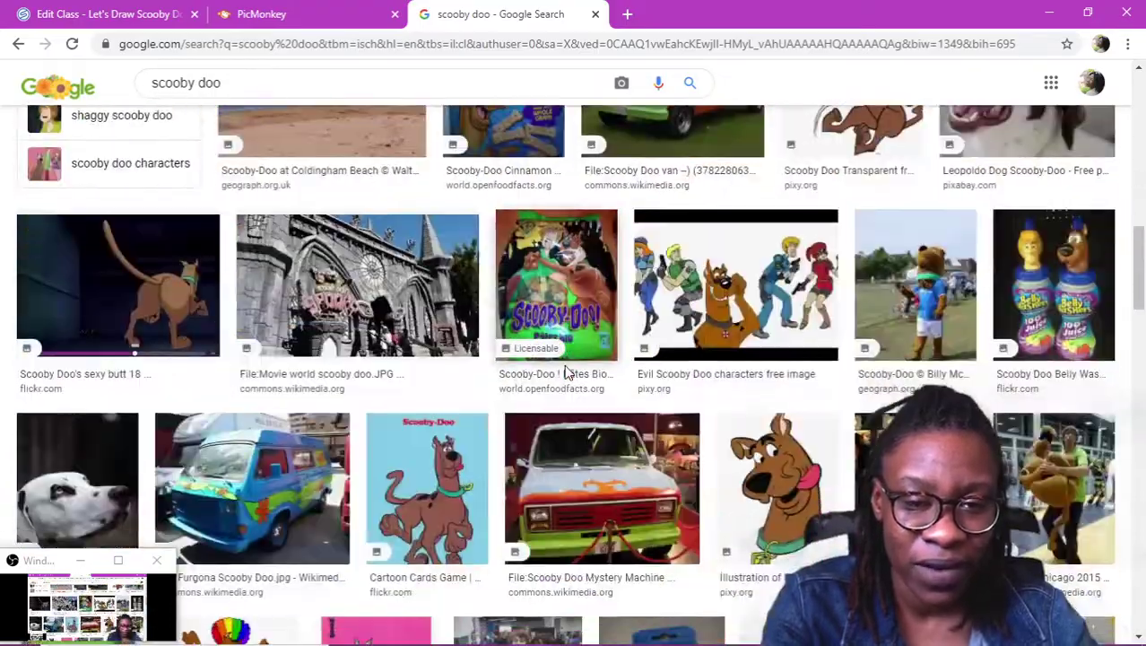
pyautogui.scroll(-5, 565, 374)
pyautogui.scroll(-1, 565, 375)
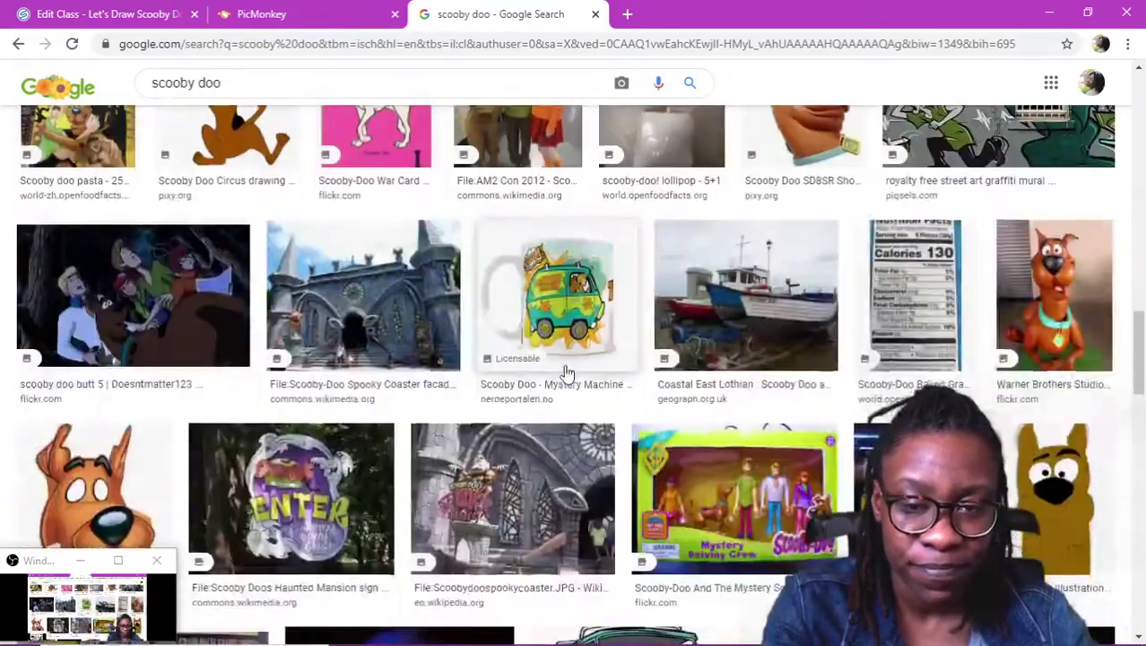
pyautogui.scroll(15, 565, 375)
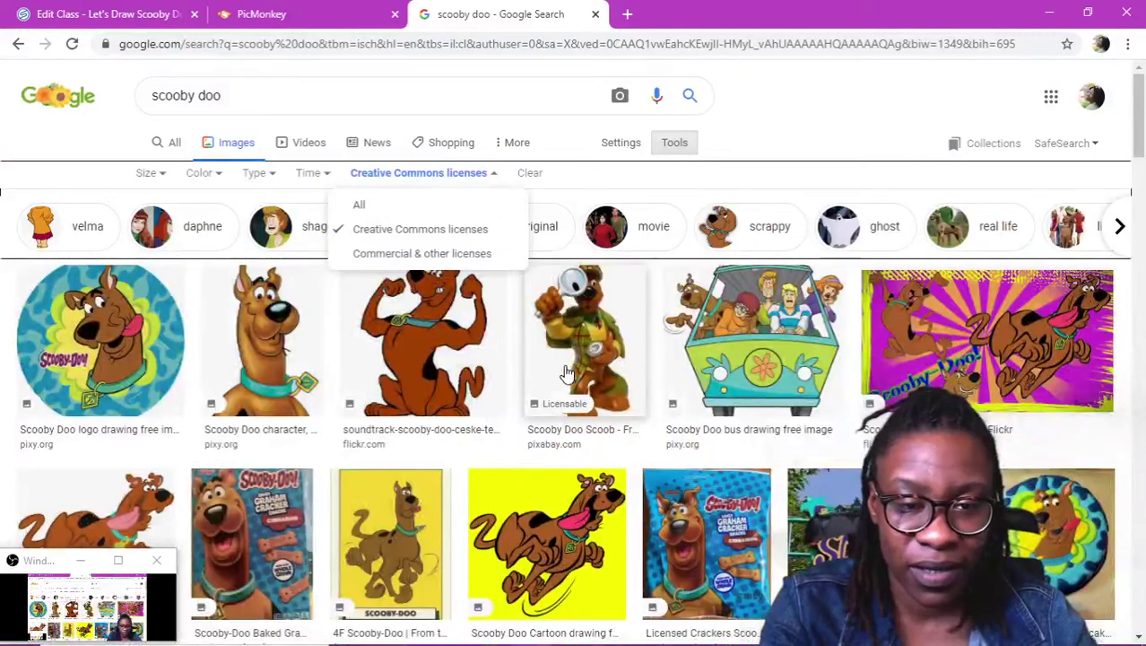
pyautogui.click(104, 350)
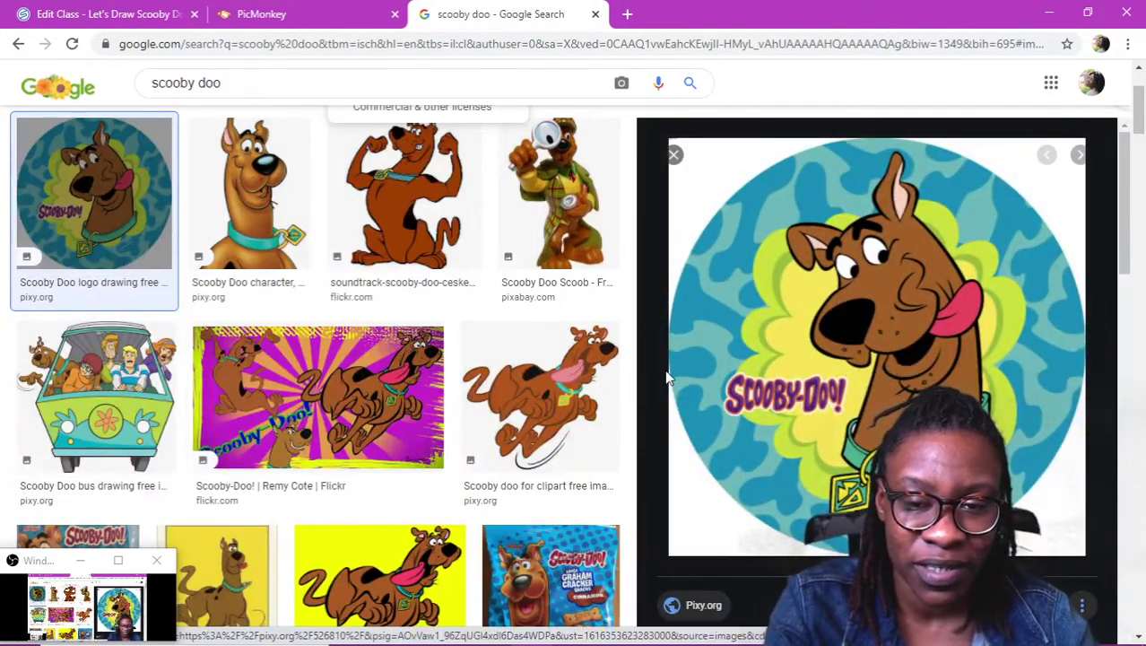
pyautogui.rightClick(684, 221)
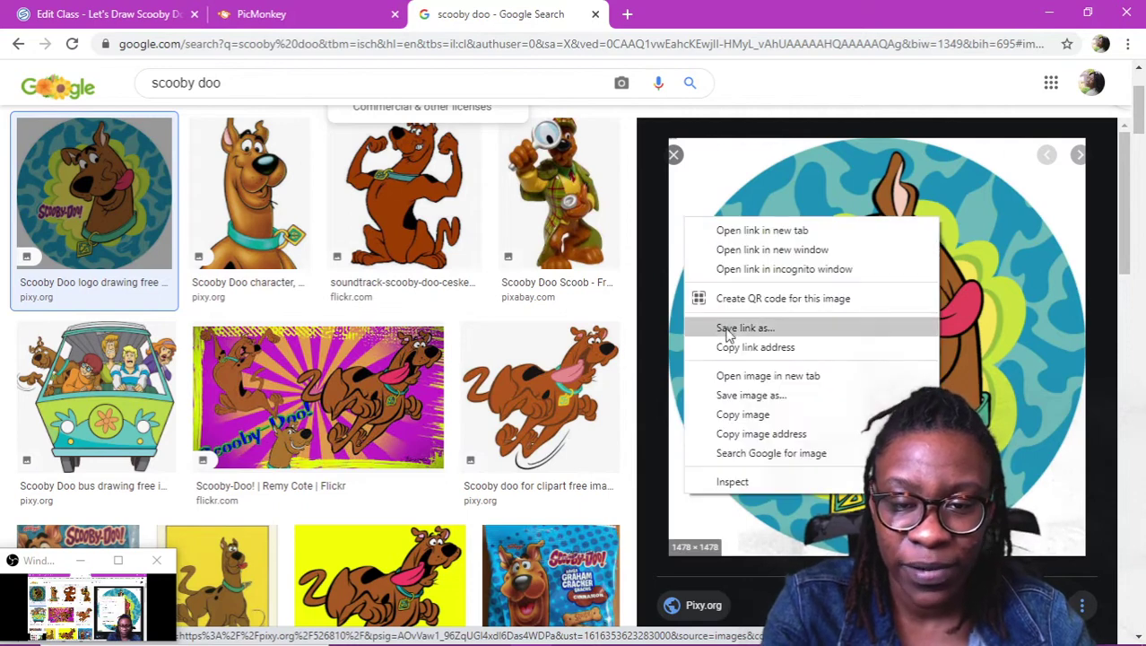
pyautogui.click(739, 396)
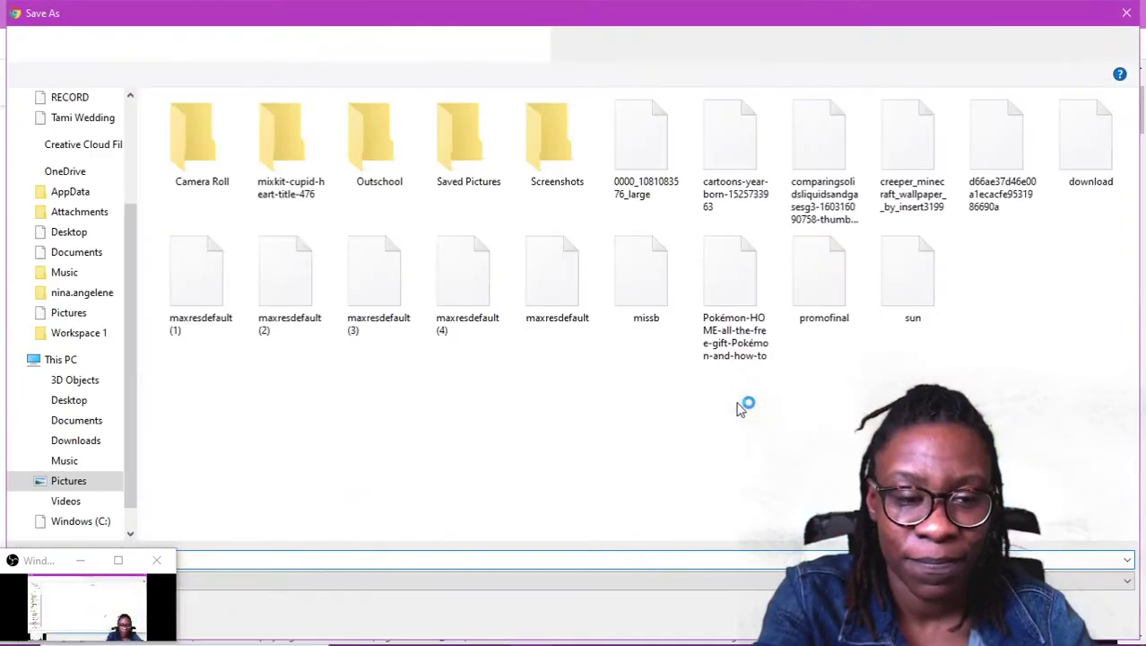
pyautogui.press('Return')
# Switch to PicMonkey, upload the image 526810 from the computer and place it on the blank 2000 x 2000 canvas.
pyautogui.click(255, 13)
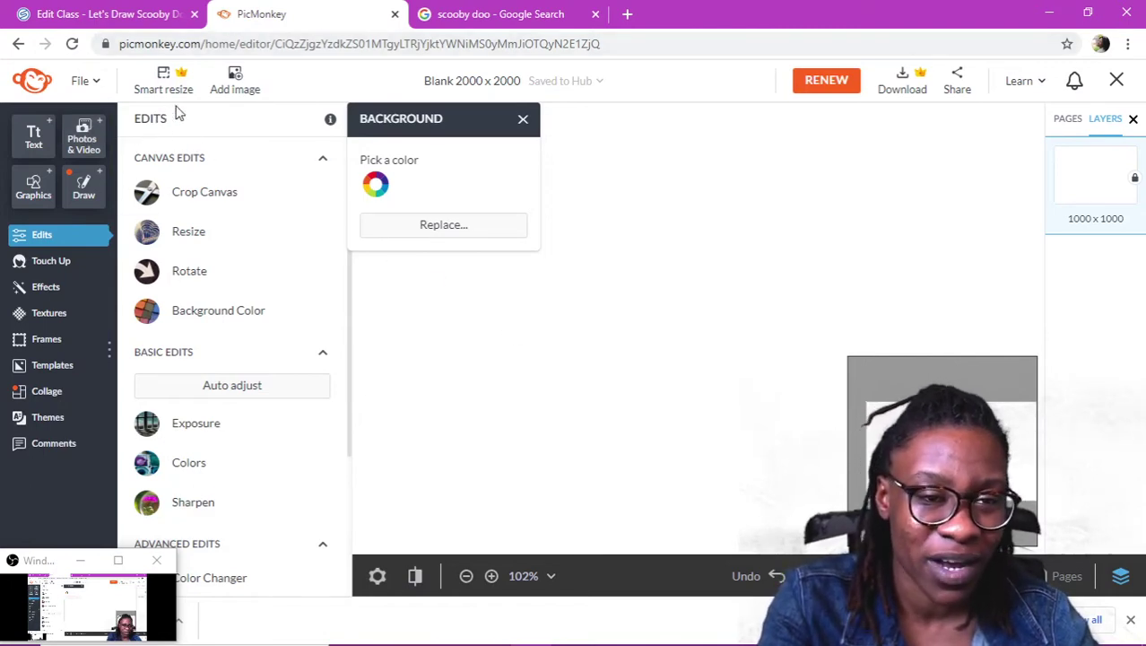
pyautogui.click(235, 83)
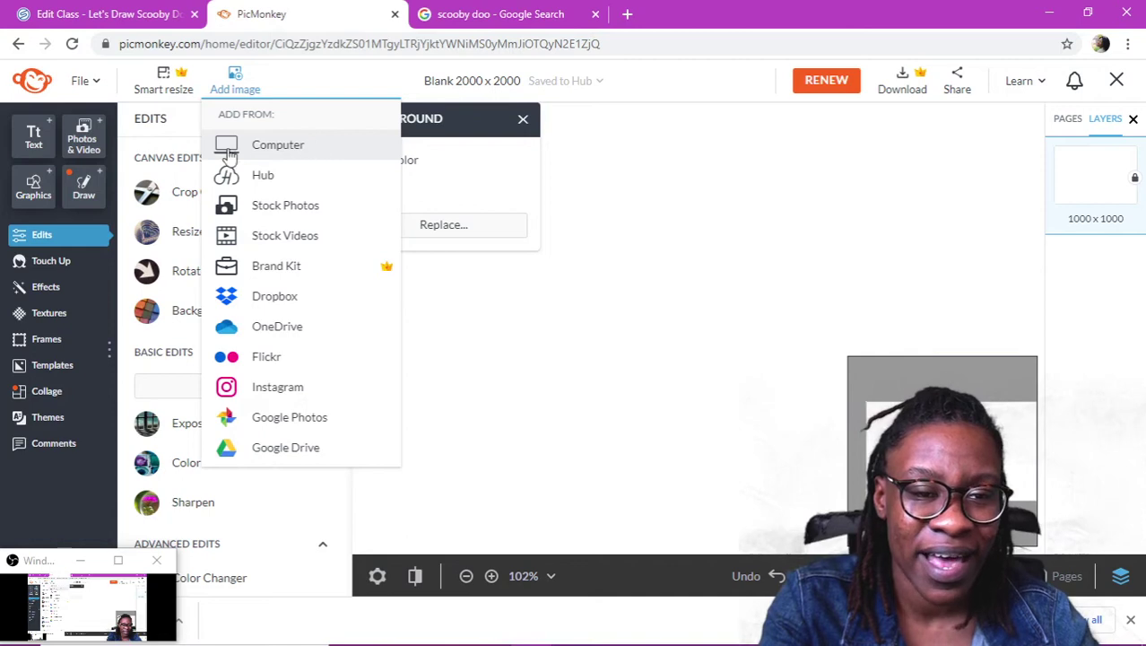
pyautogui.click(517, 127)
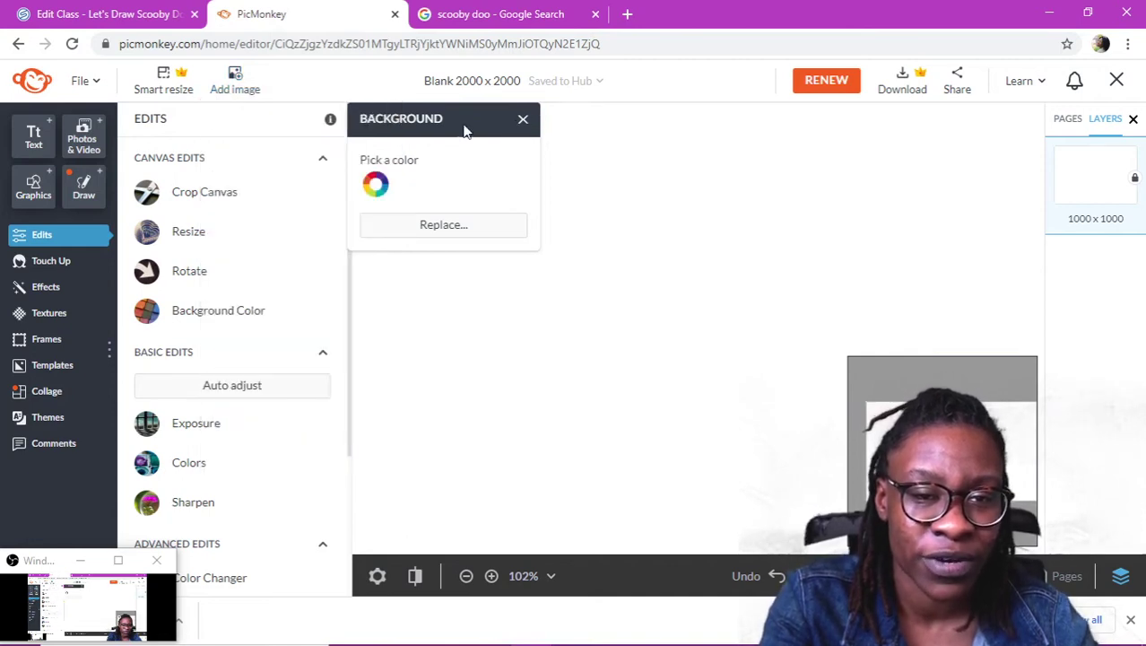
pyautogui.click(241, 83)
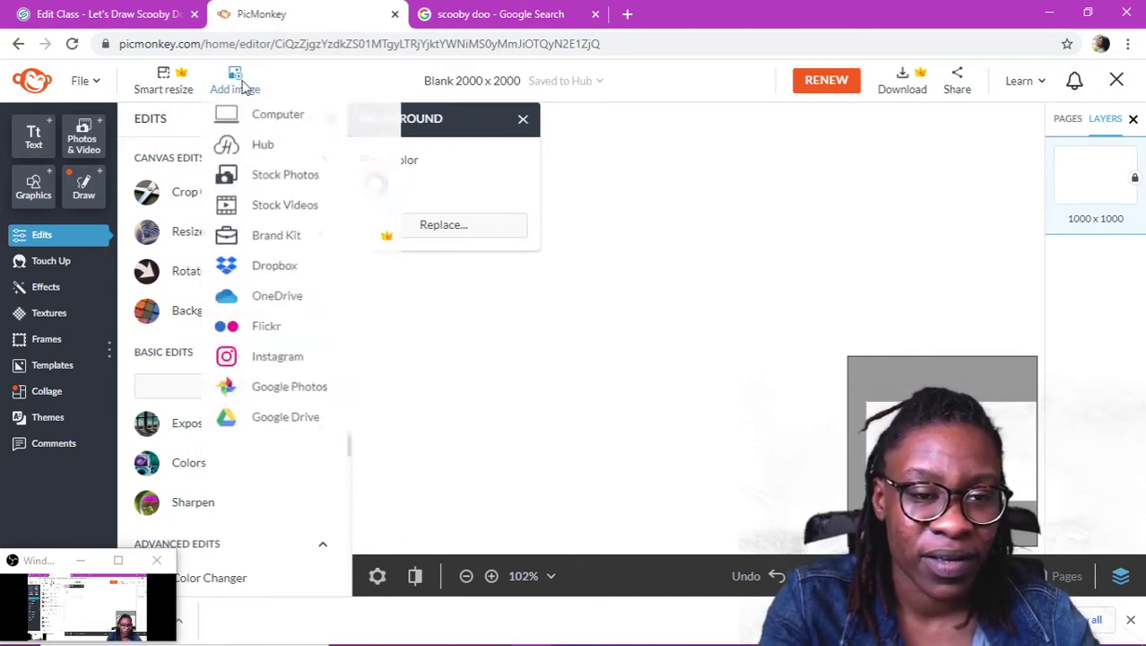
pyautogui.click(300, 149)
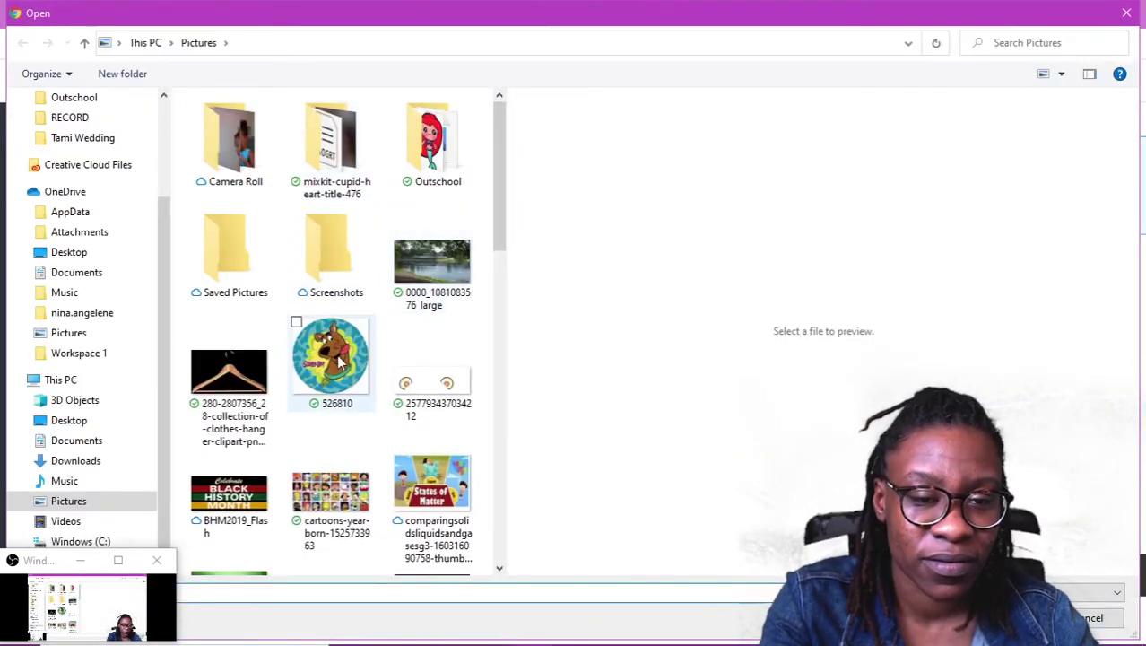
pyautogui.doubleClick(332, 357)
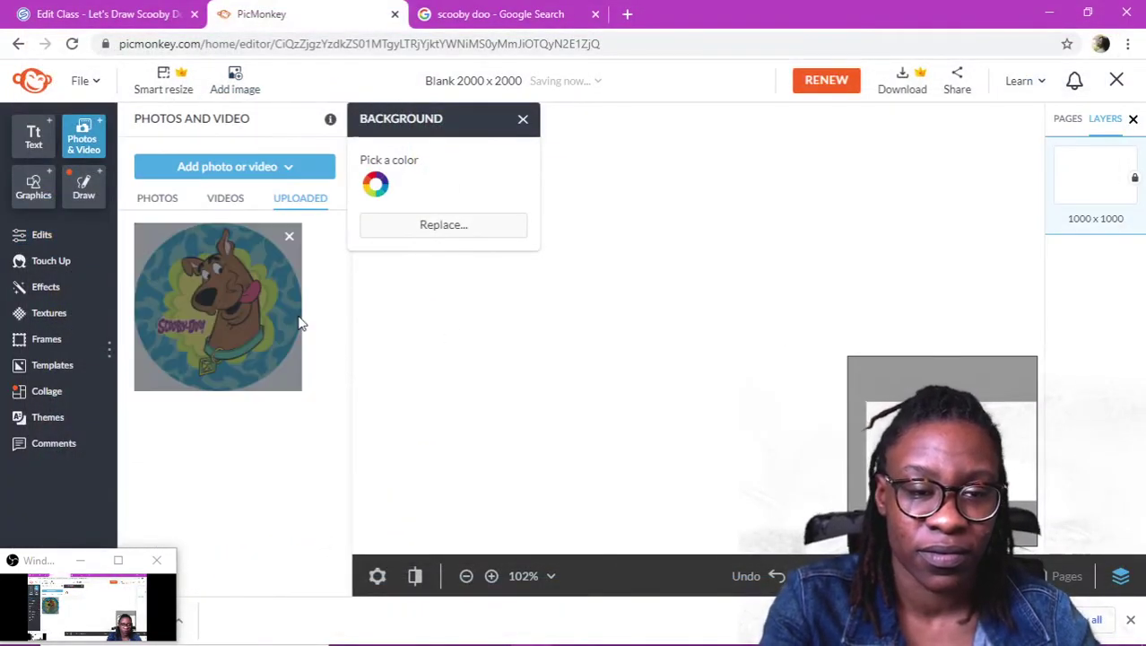
pyautogui.click(291, 315)
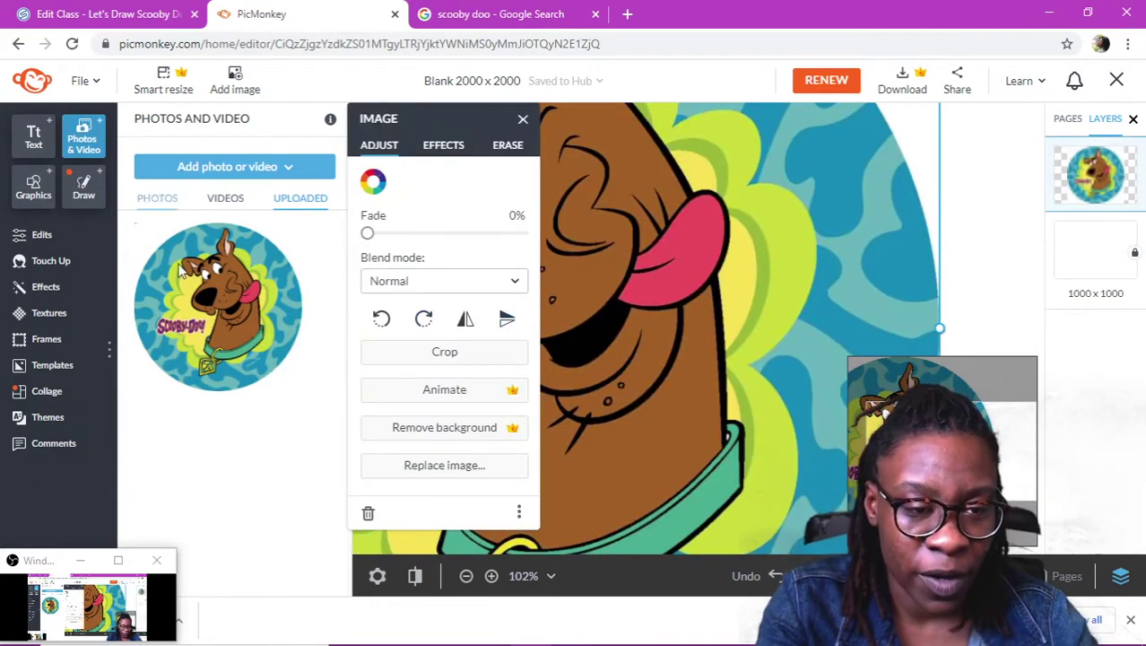
pyautogui.doubleClick(843, 350)
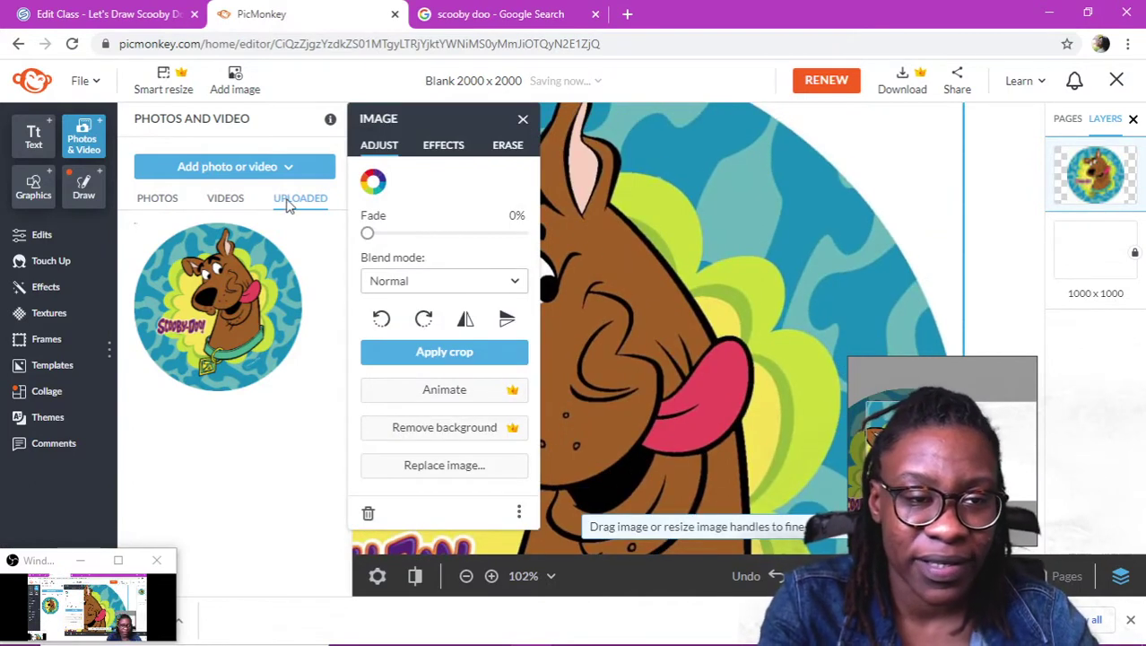
# Return to the PicMonkey home page and open a copy of the "Let's Draw Ariel!" design named "out.JPG copy" for editing.
pyautogui.click(86, 88)
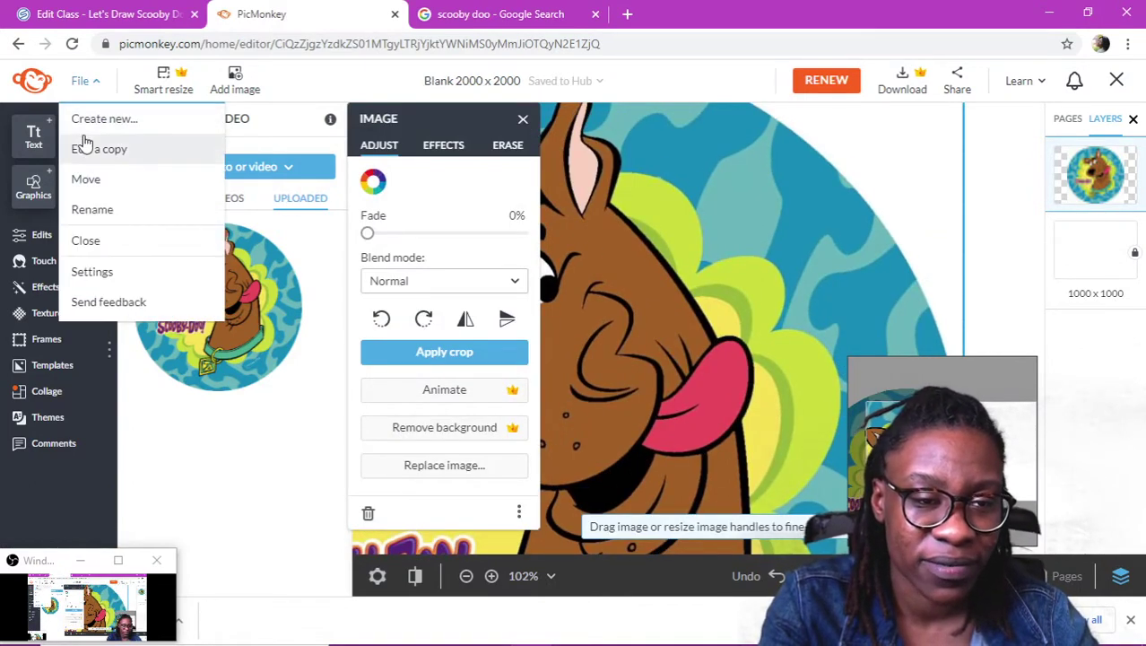
pyautogui.click(104, 121)
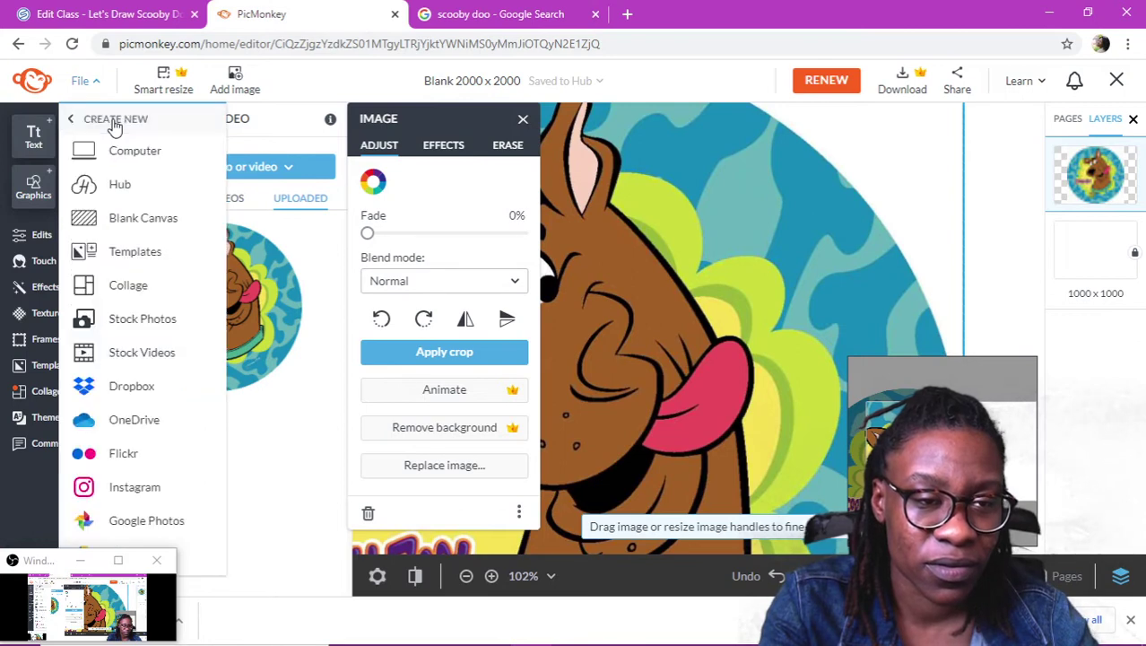
pyautogui.click(35, 84)
pyautogui.click(34, 82)
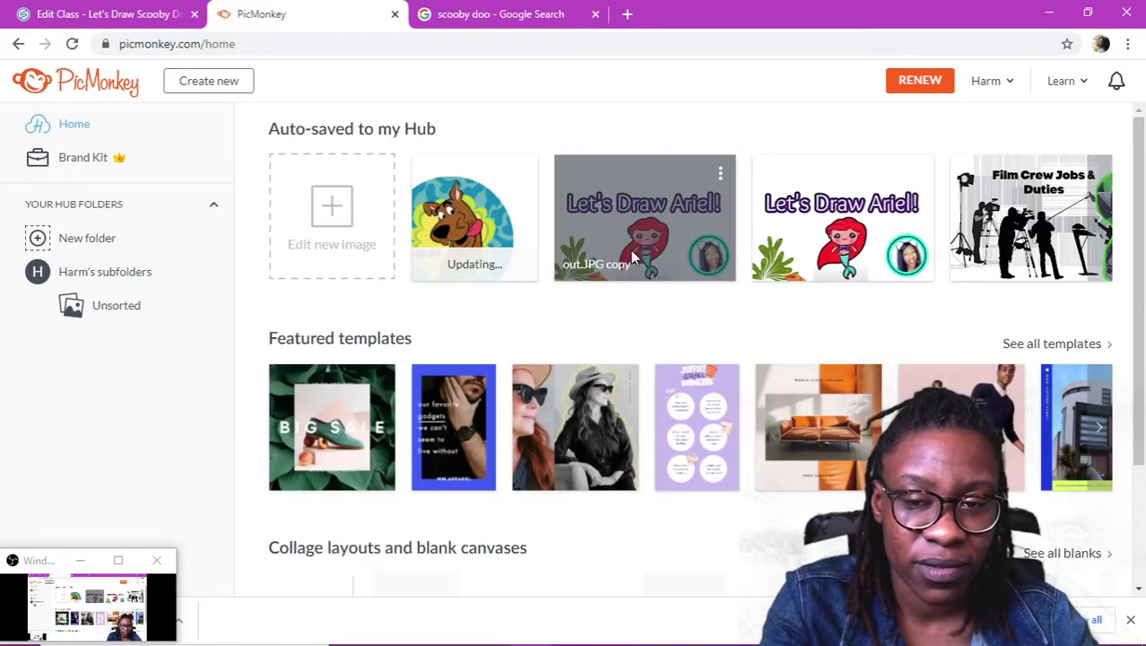
pyautogui.click(637, 216)
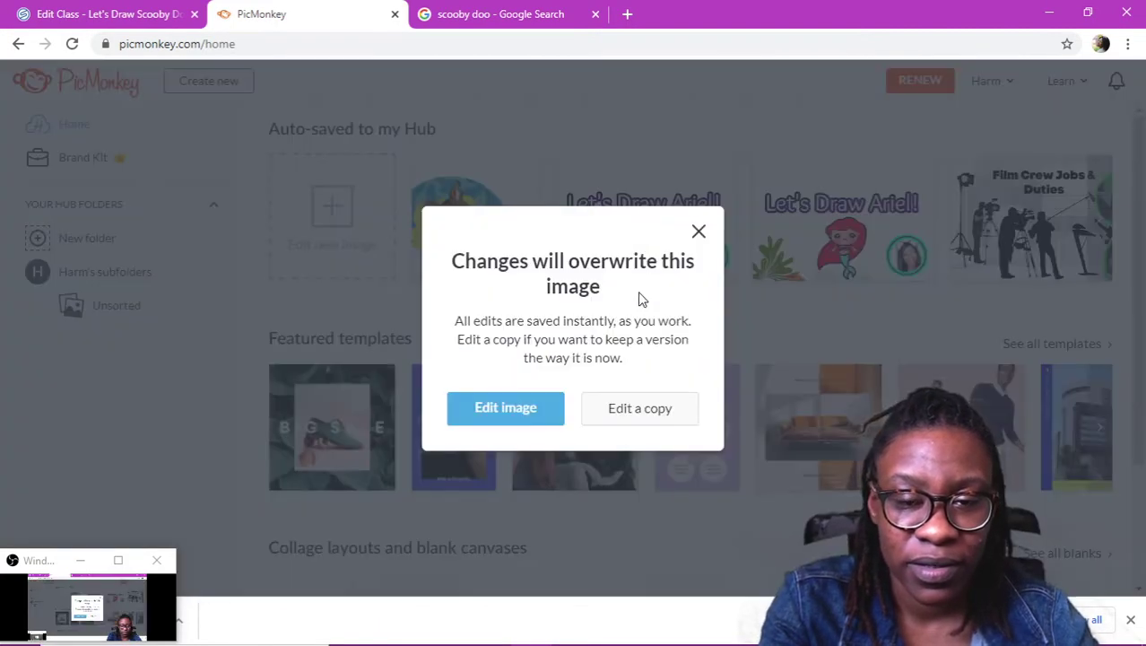
pyautogui.click(639, 411)
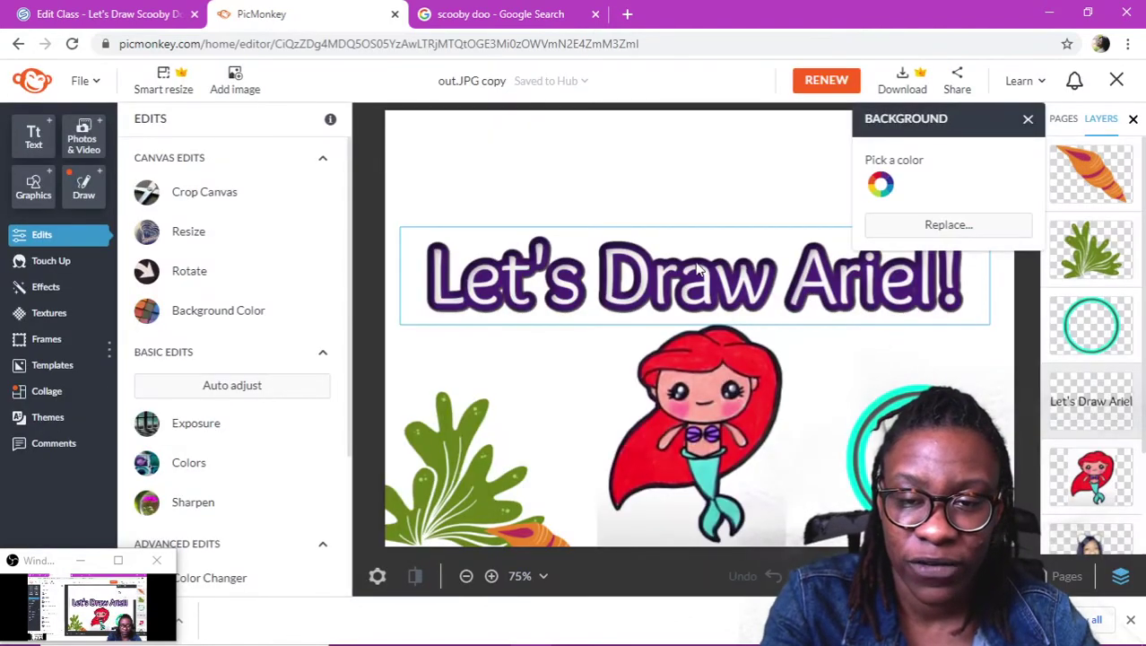
# Delete the mermaid drawing, green plant, orange shell and teal ring from the copied design.
pyautogui.click(699, 269)
pyautogui.click(706, 419)
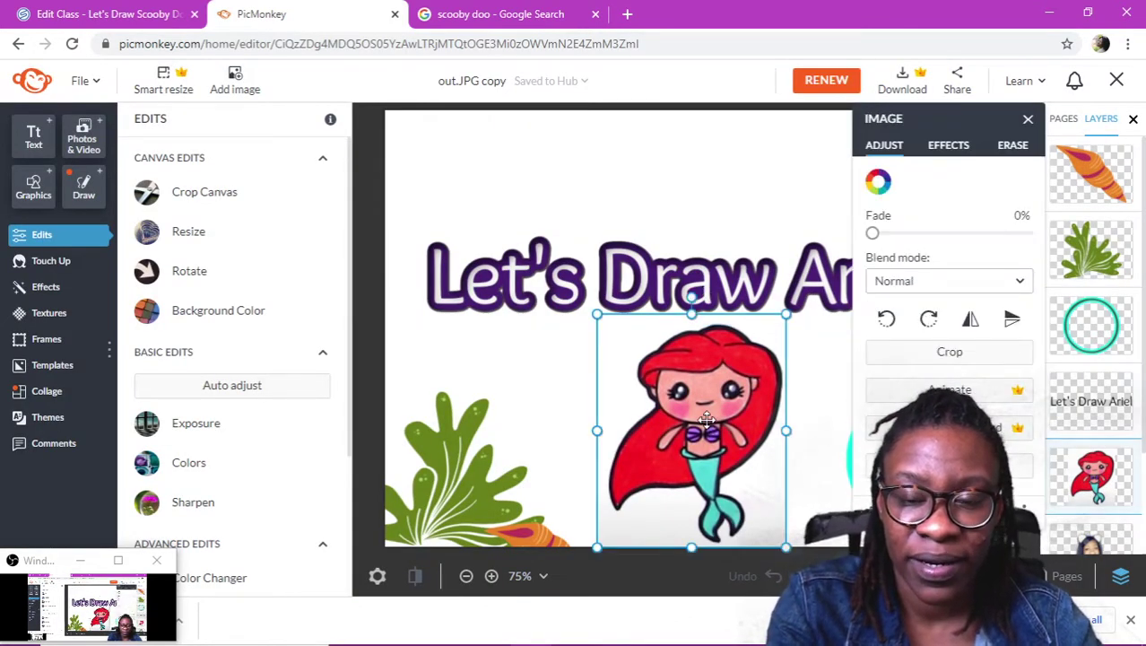
pyautogui.press('Delete')
pyautogui.click(455, 496)
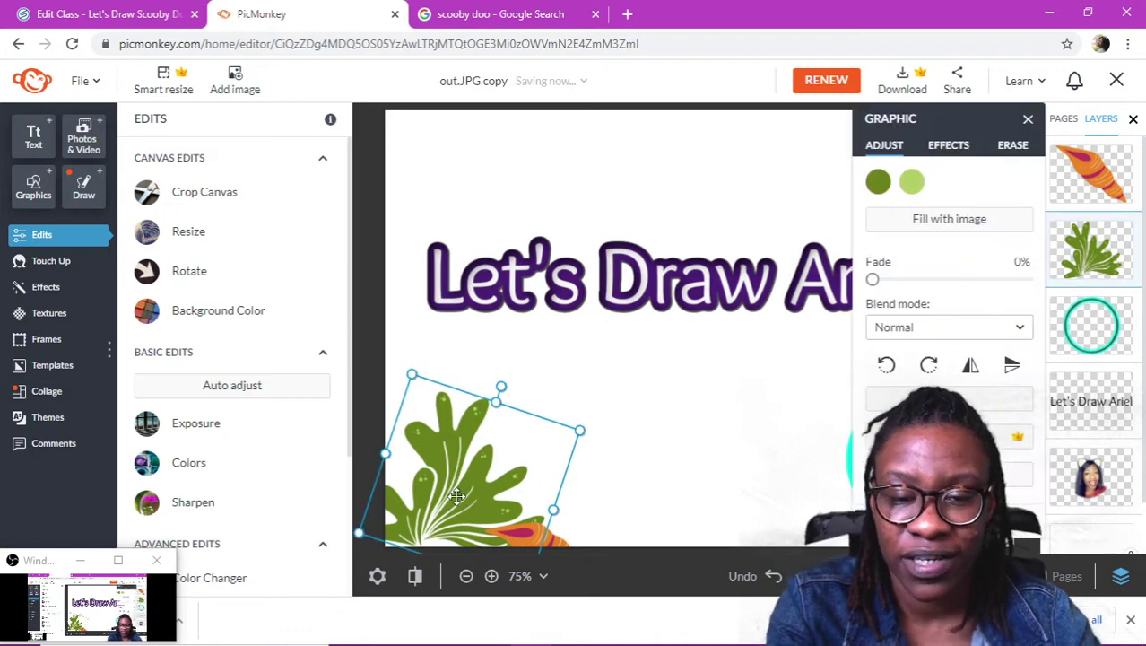
pyautogui.press('Delete')
pyautogui.click(518, 537)
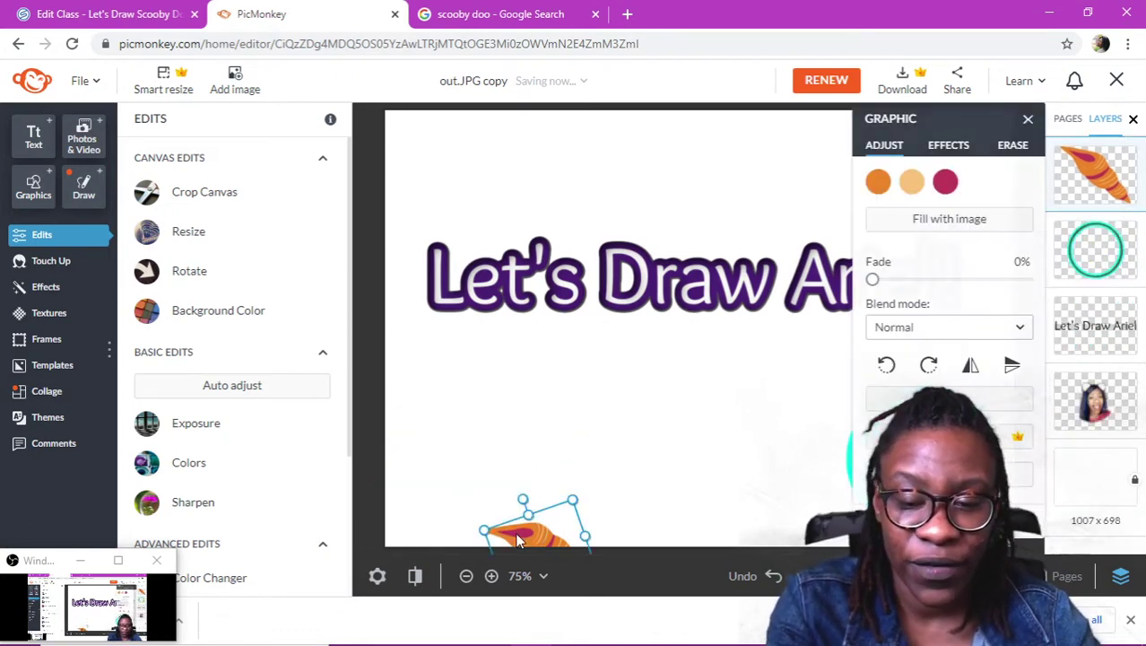
pyautogui.press('Delete')
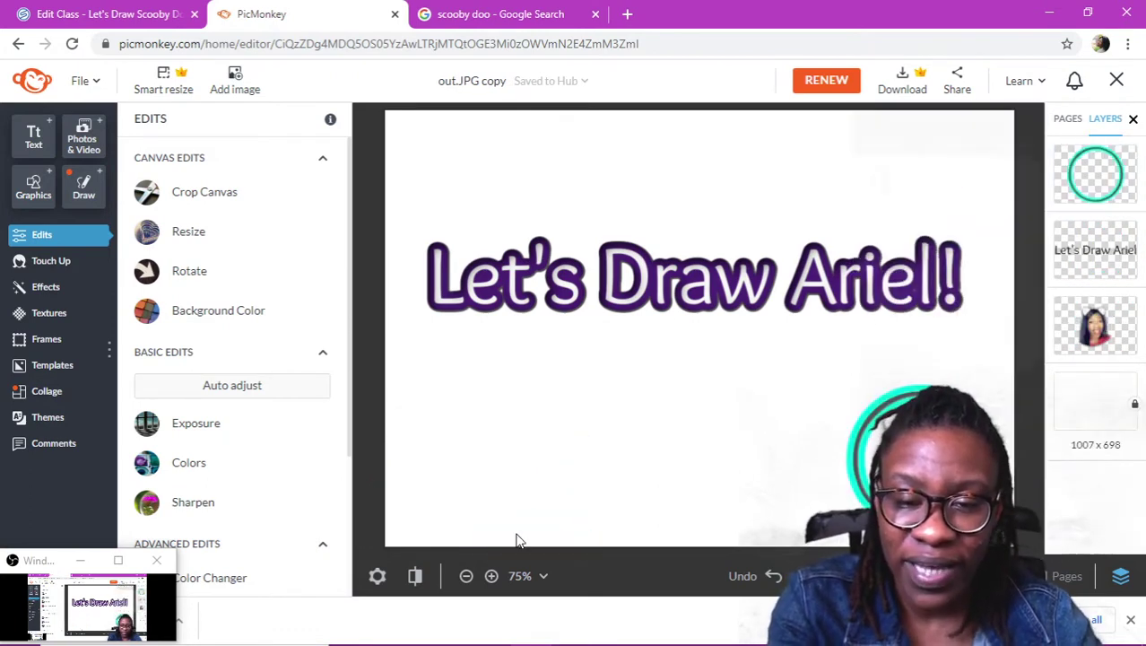
pyautogui.click(857, 493)
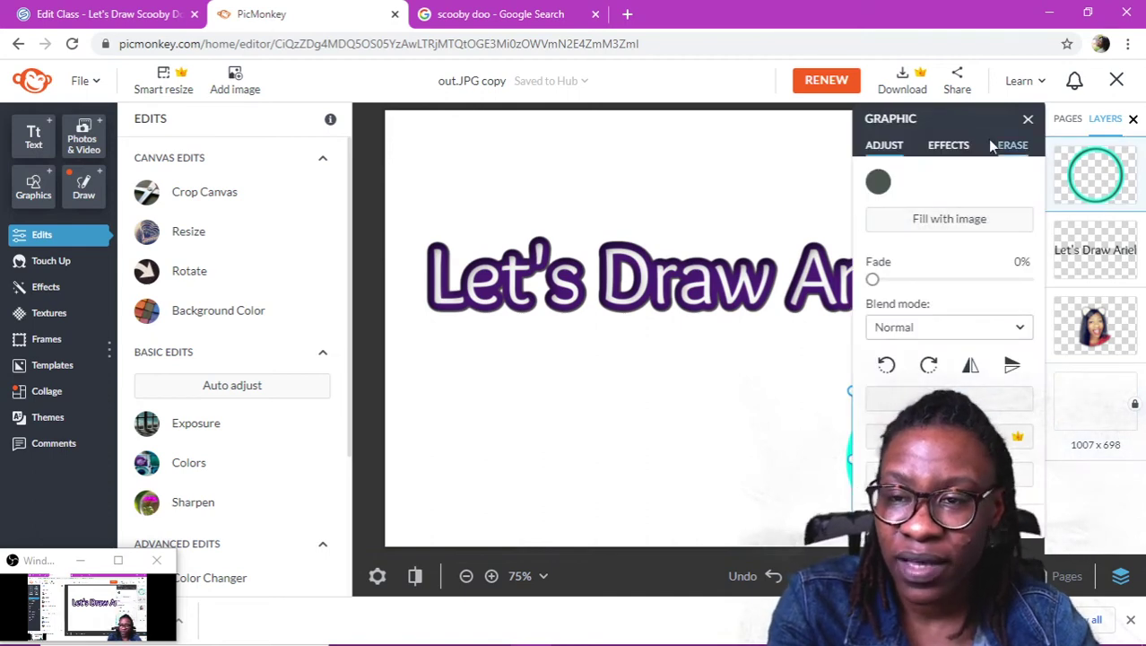
pyautogui.press('Delete')
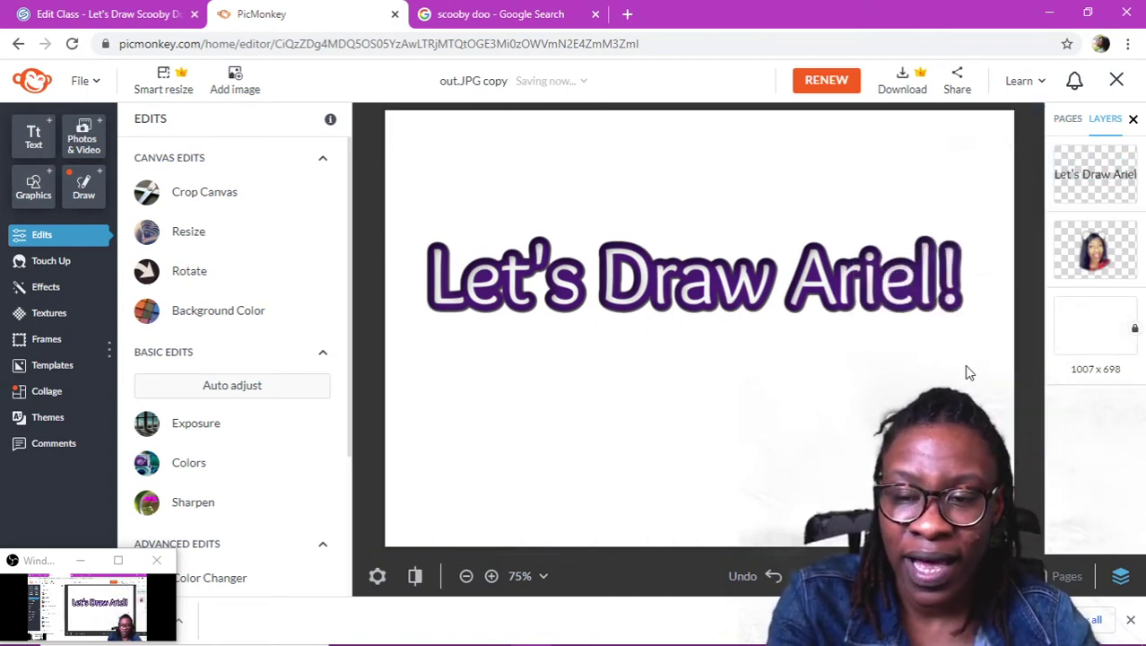
# Move the portrait photo toward the lower middle of the canvas and enlarge it to roughly twice its size below the title.
pyautogui.moveTo(897, 466); pyautogui.dragTo(725, 484)
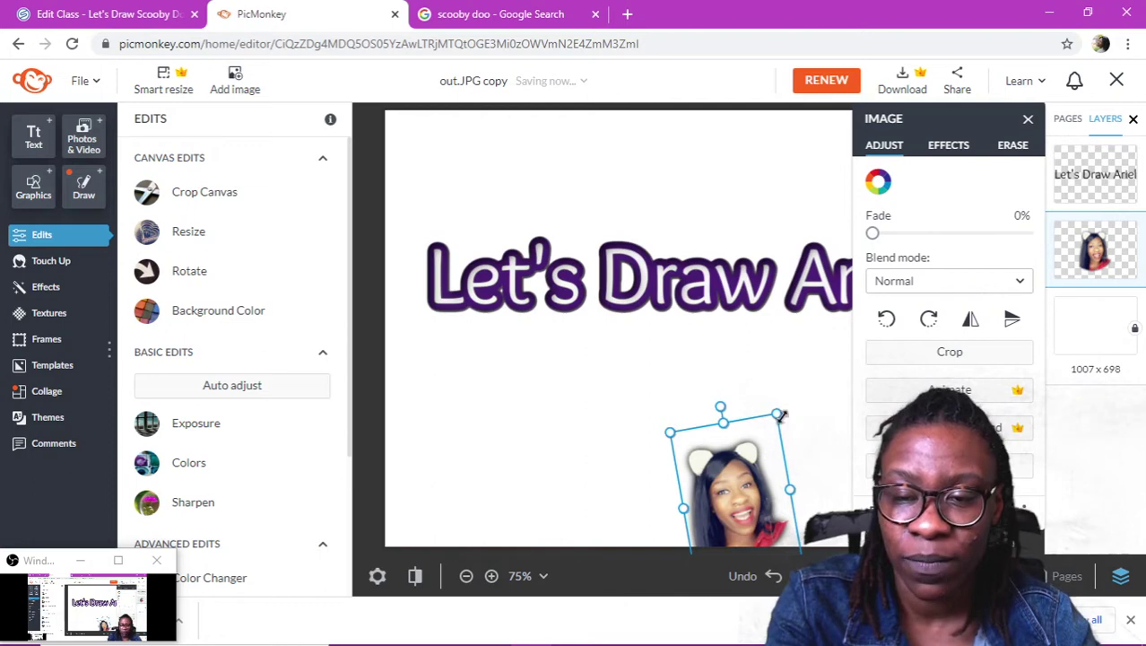
pyautogui.moveTo(779, 415); pyautogui.dragTo(865, 299)
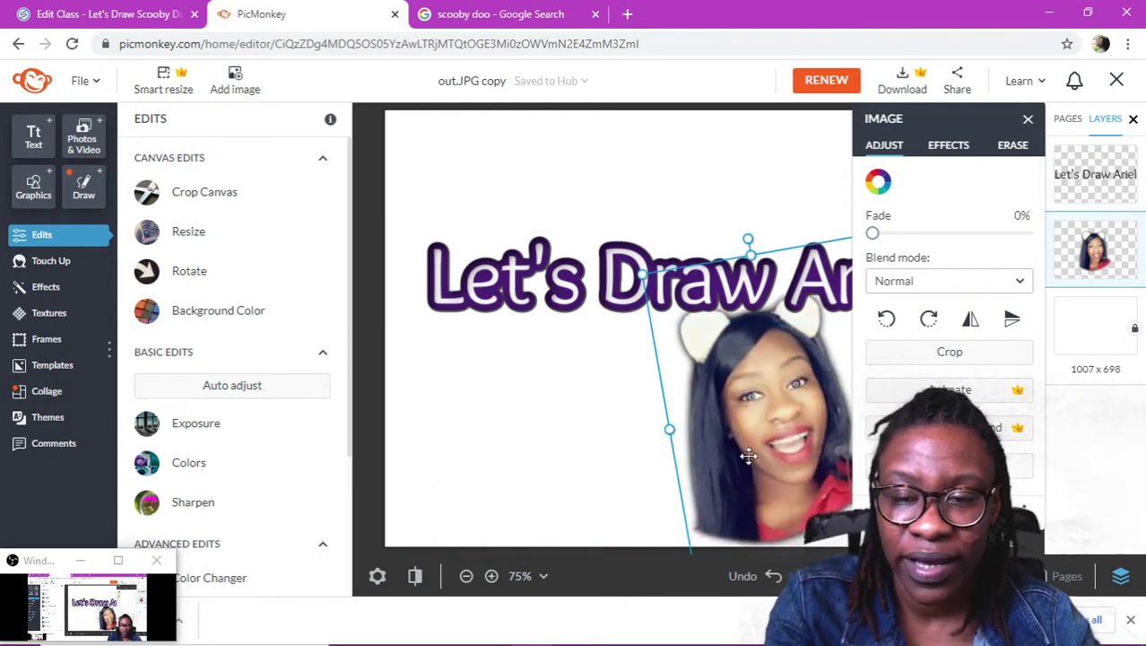
pyautogui.click(1029, 122)
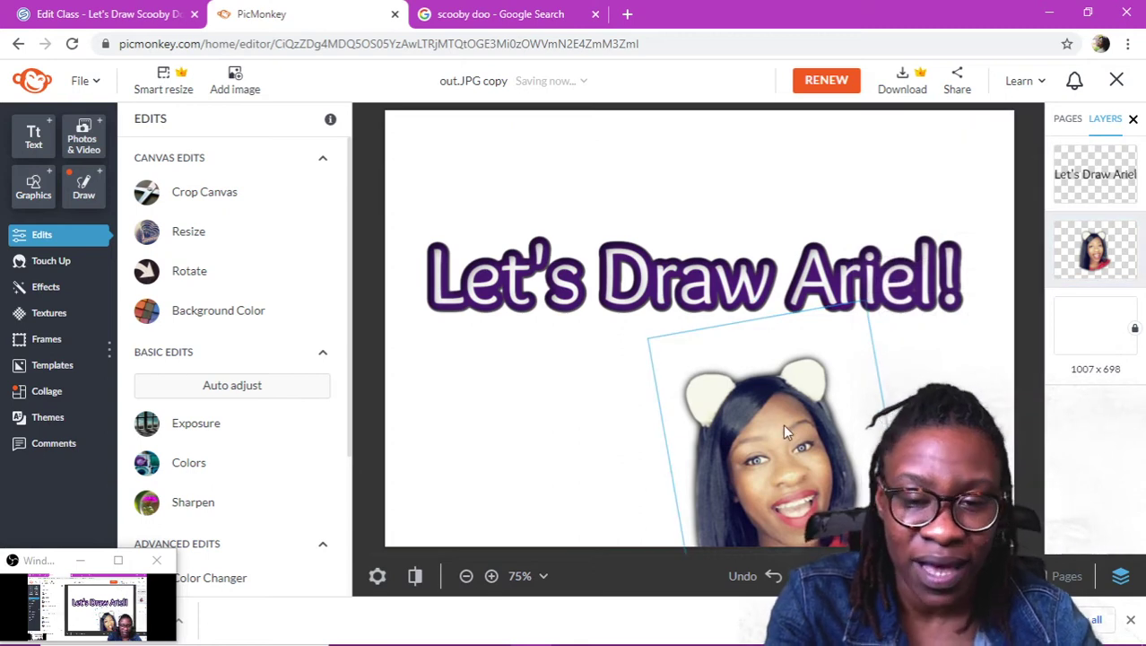
# Move the portrait left beneath the title and try the dark red #643737 as the canvas background color.
pyautogui.moveTo(783, 423); pyautogui.dragTo(584, 405)
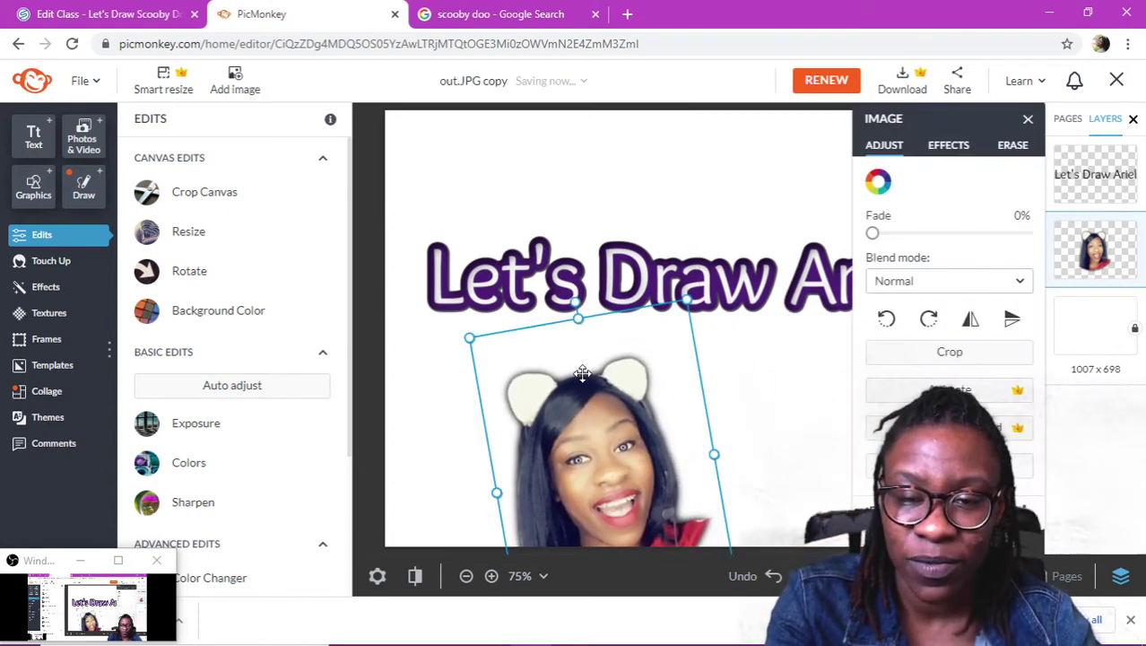
pyautogui.rightClick(514, 174)
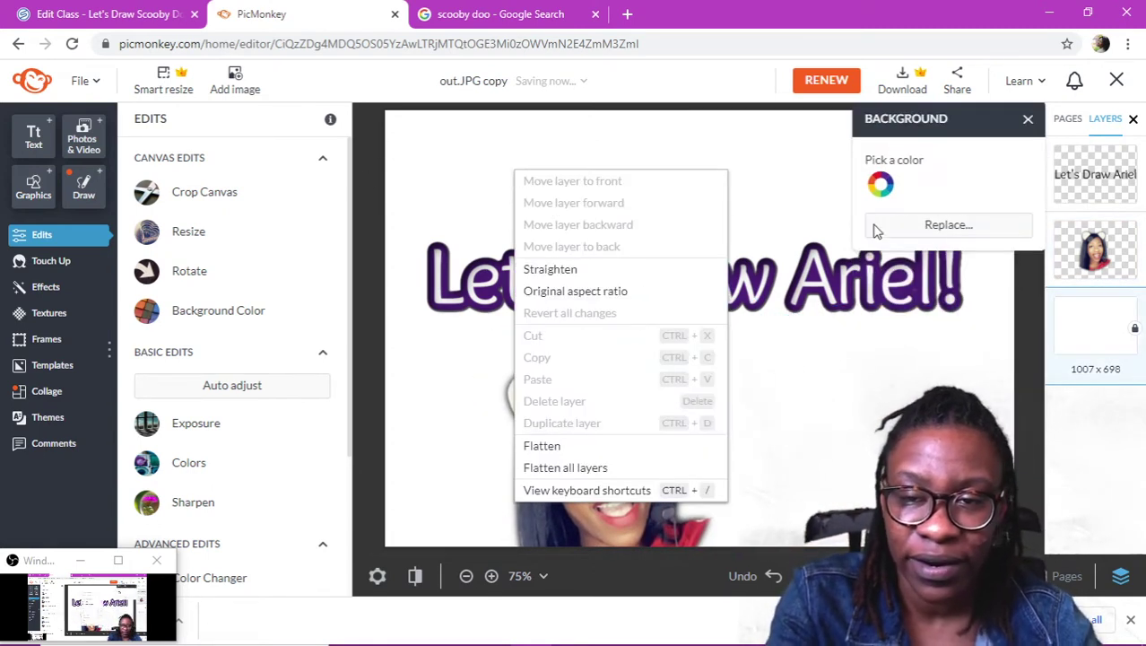
pyautogui.press('Escape')
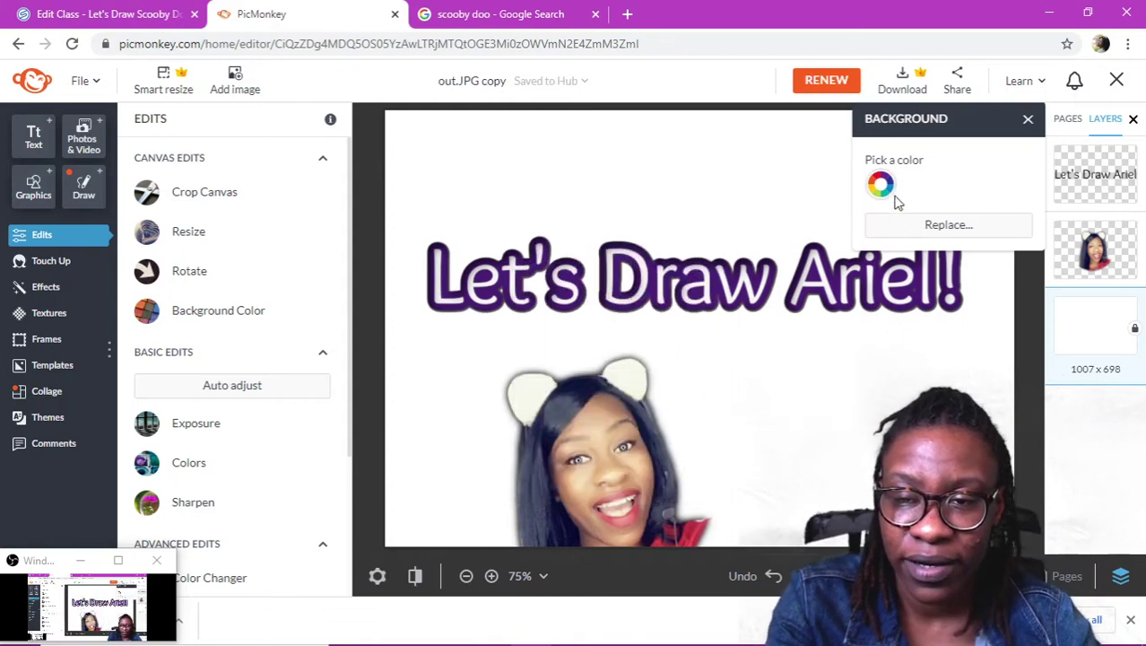
pyautogui.click(920, 236)
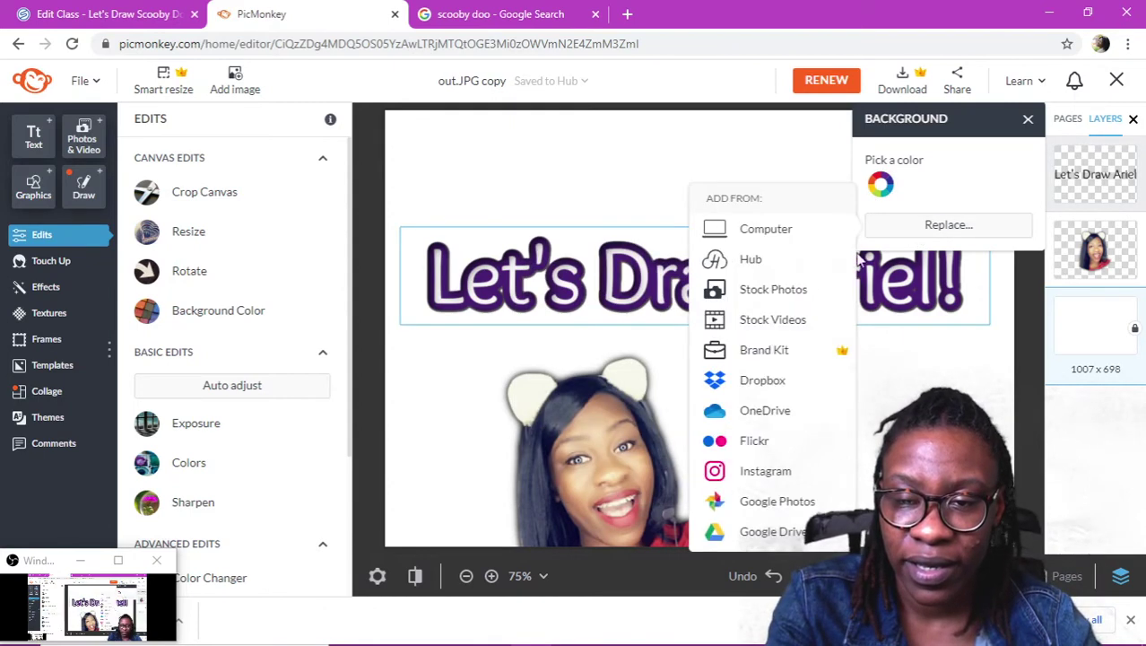
pyautogui.click(878, 186)
pyautogui.click(881, 185)
pyautogui.click(996, 305)
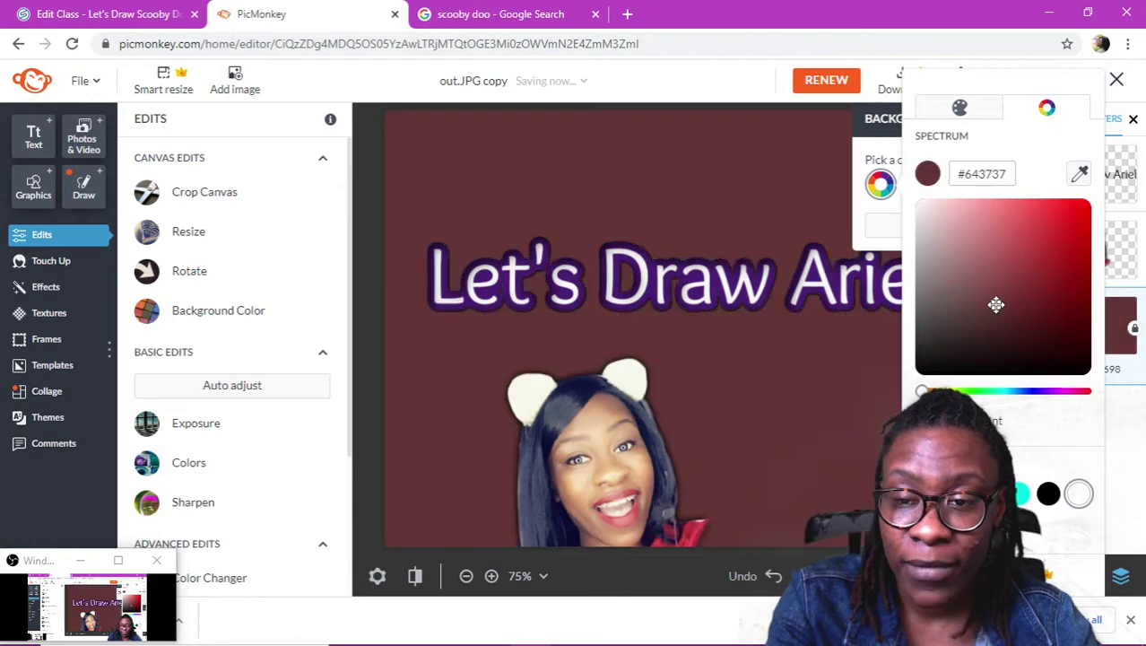
pyautogui.click(725, 380)
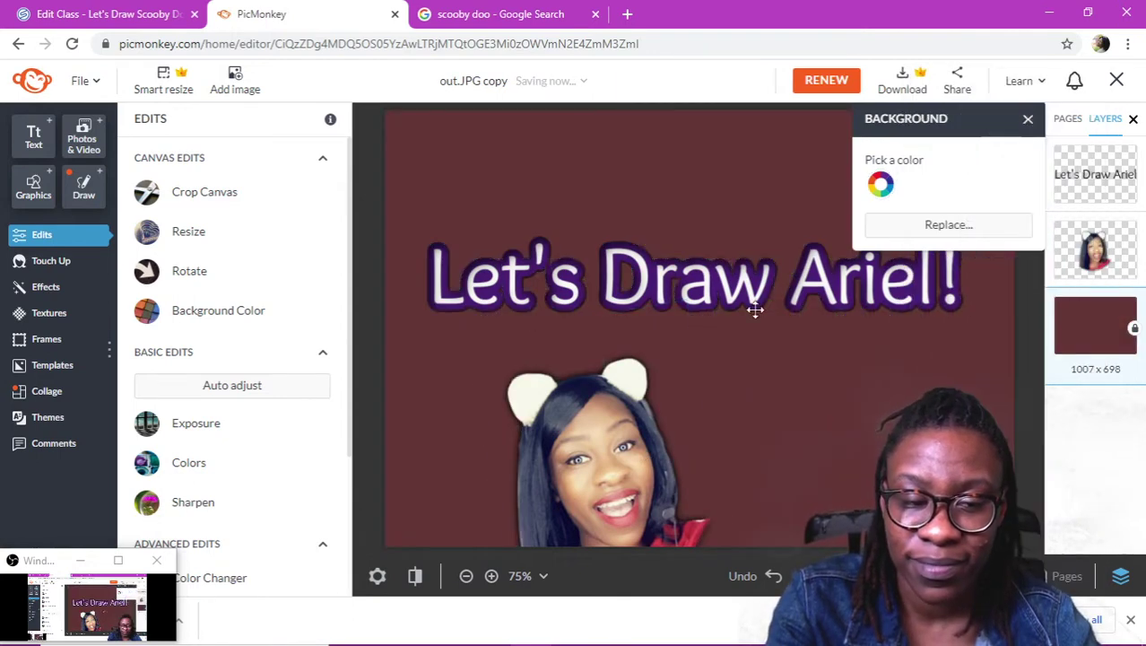
# Set the canvas background color to the bright cyan #00ffe8.
pyautogui.click(881, 184)
pyautogui.moveTo(921, 391); pyautogui.dragTo(936, 392)
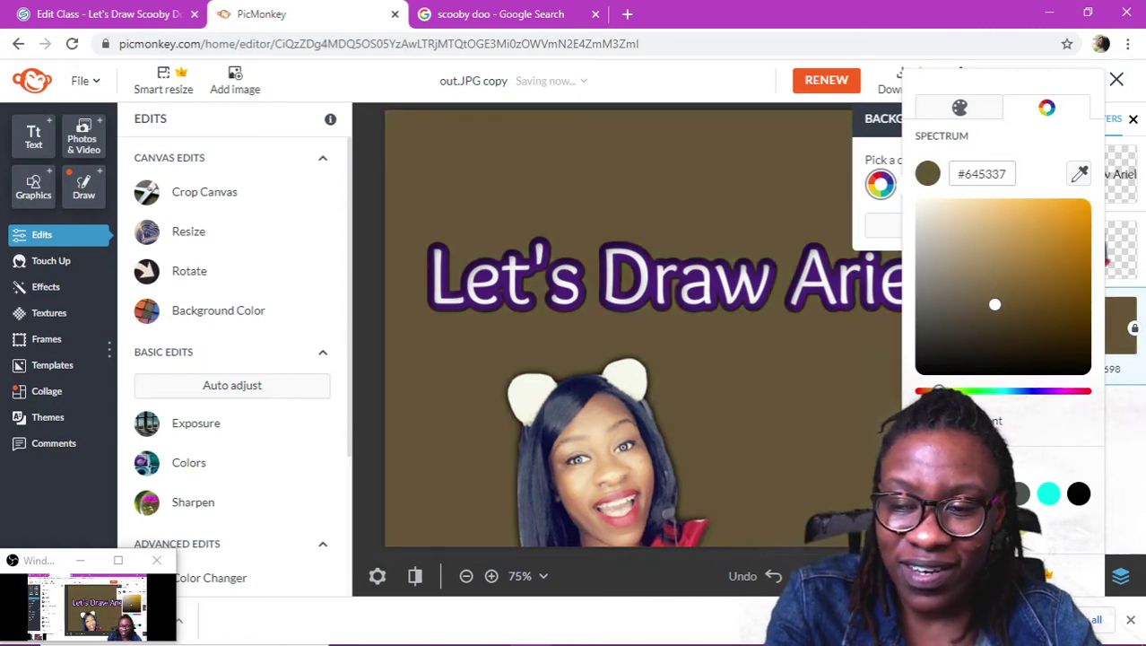
pyautogui.click(1049, 494)
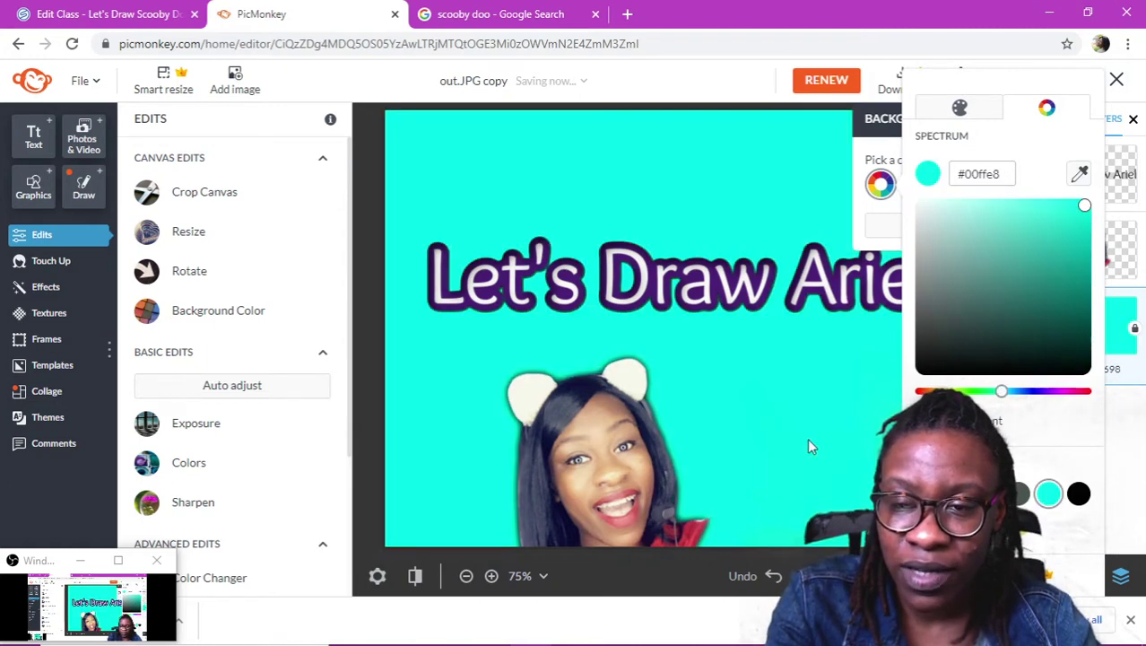
pyautogui.click(807, 438)
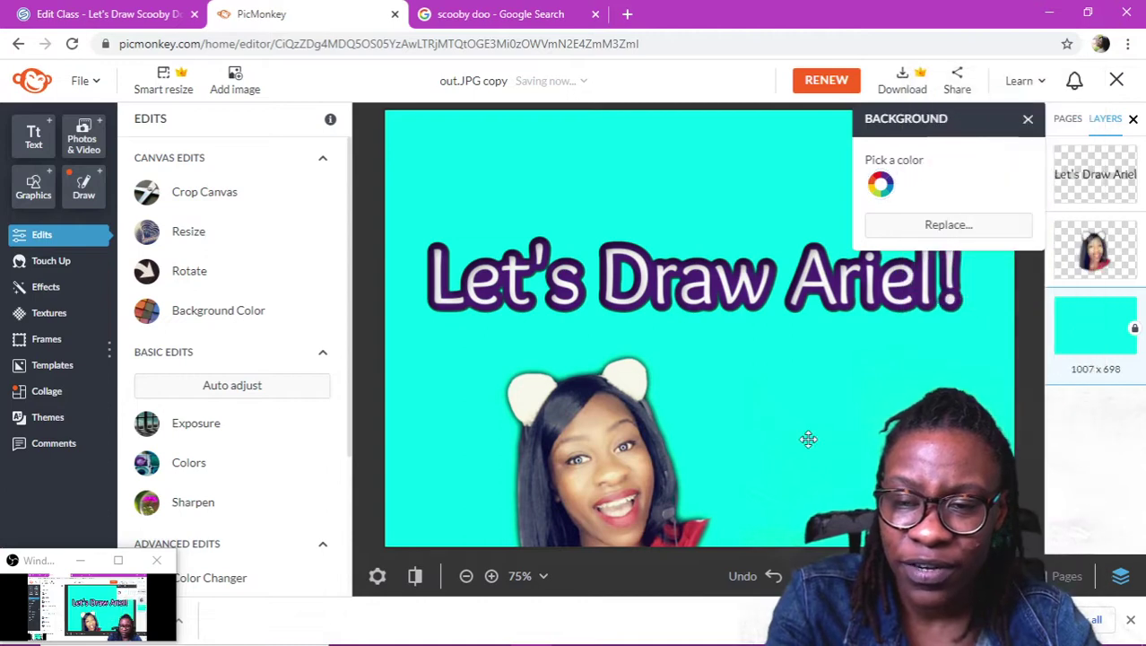
pyautogui.click(1029, 120)
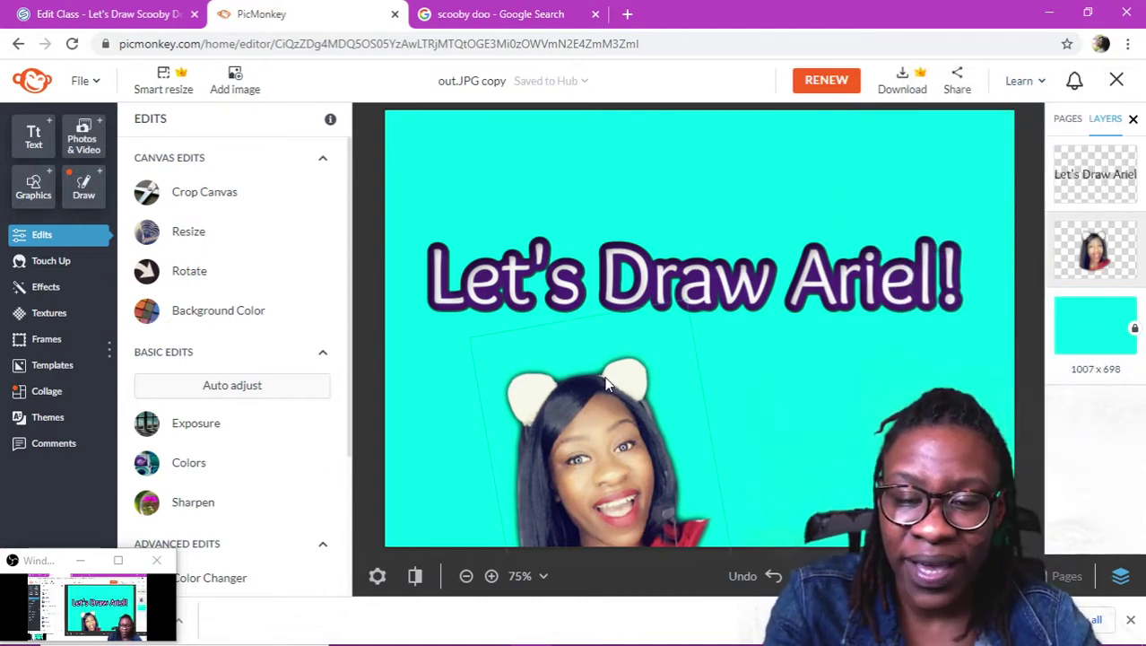
# Move the portrait photo into the lower right corner of the canvas, below the end of the title.
pyautogui.click(633, 456)
pyautogui.doubleClick(701, 482)
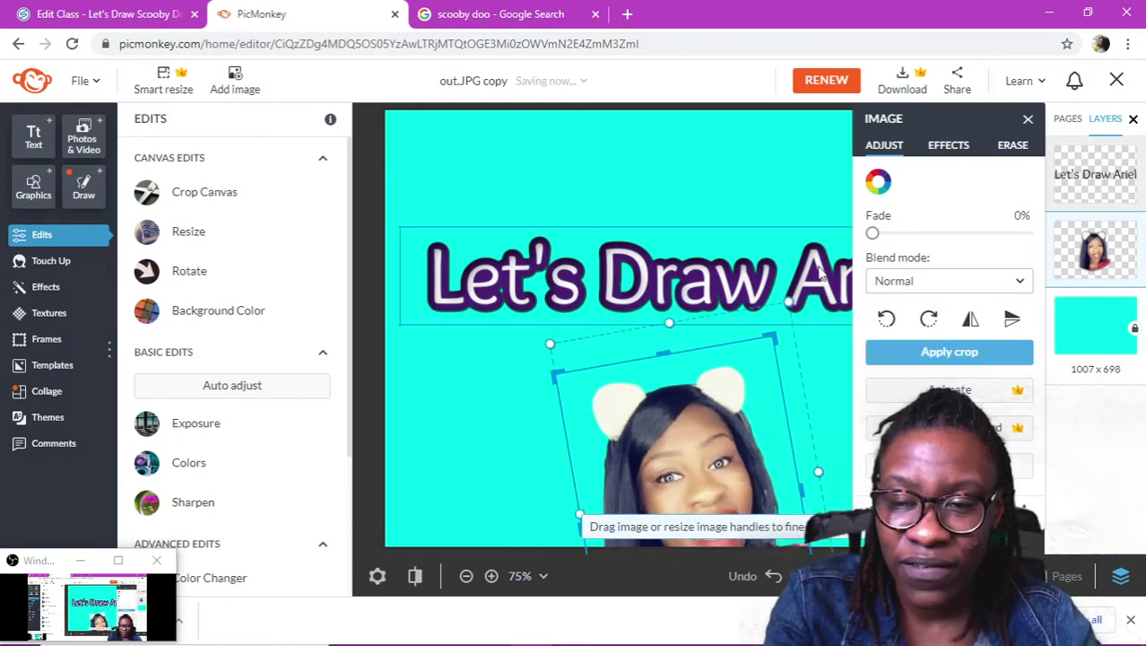
pyautogui.click(785, 208)
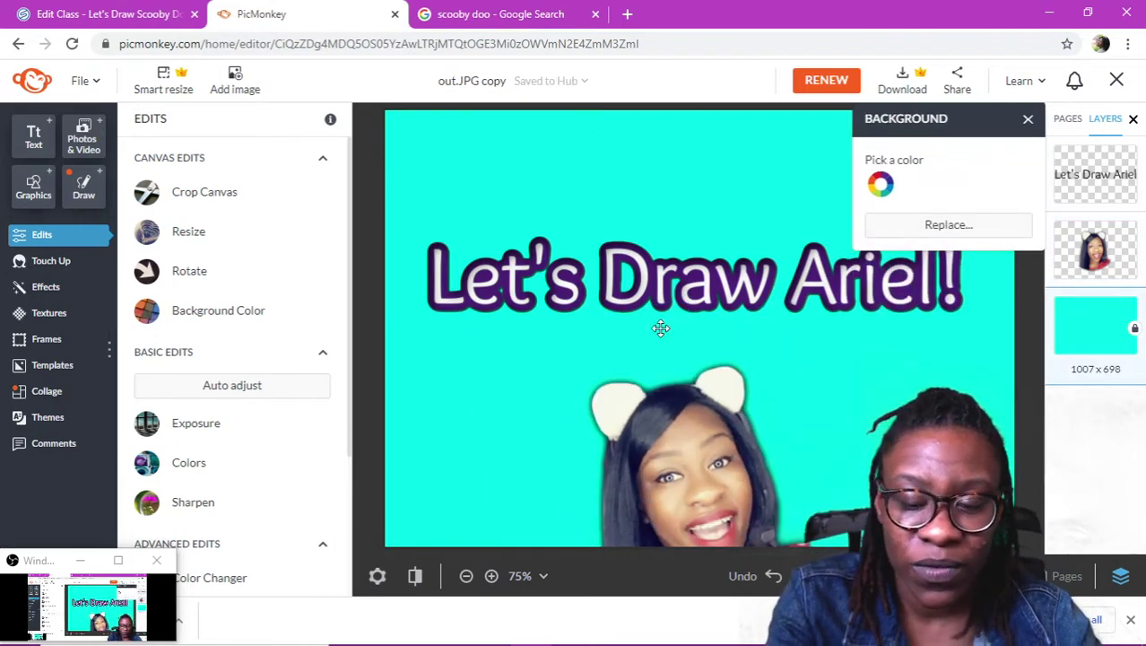
pyautogui.moveTo(661, 328); pyautogui.dragTo(570, 321)
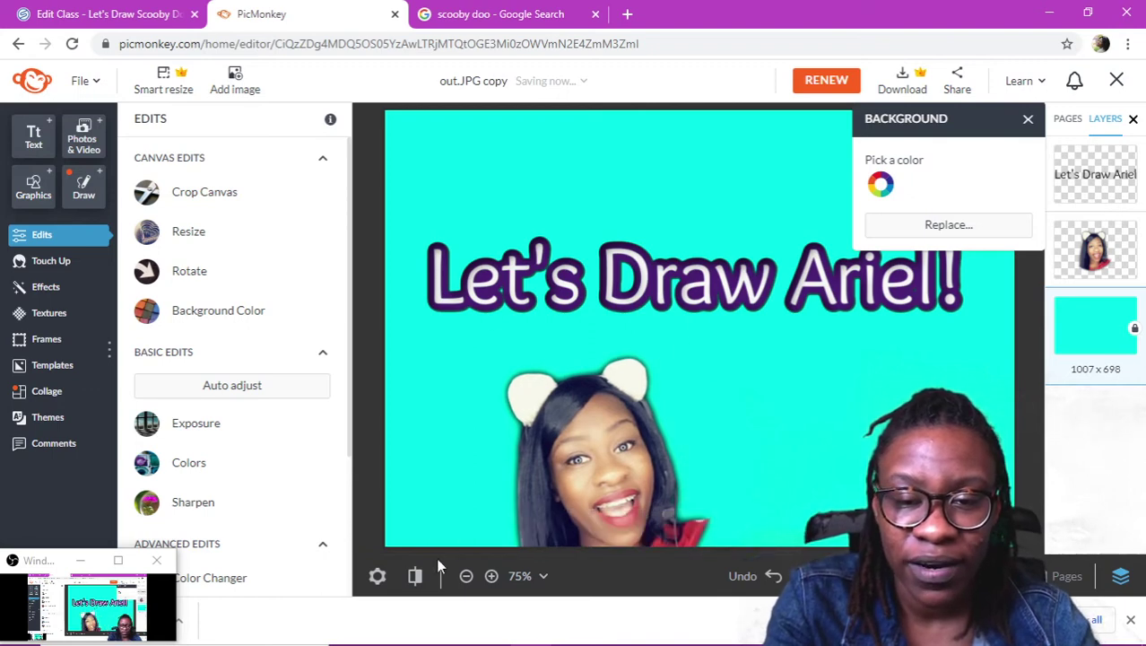
pyautogui.moveTo(567, 509); pyautogui.dragTo(881, 501)
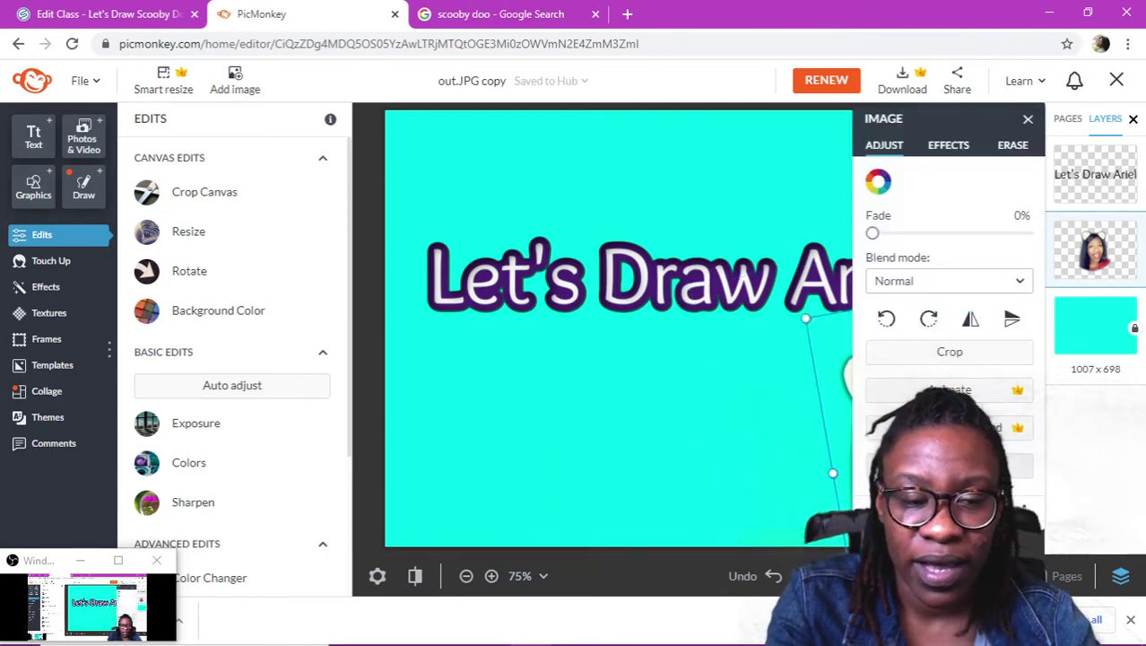
# Switch to OBS Studio, shift the webcam source to the lower left of the scene and transition it to the program output.
pyautogui.moveTo(645, 642)
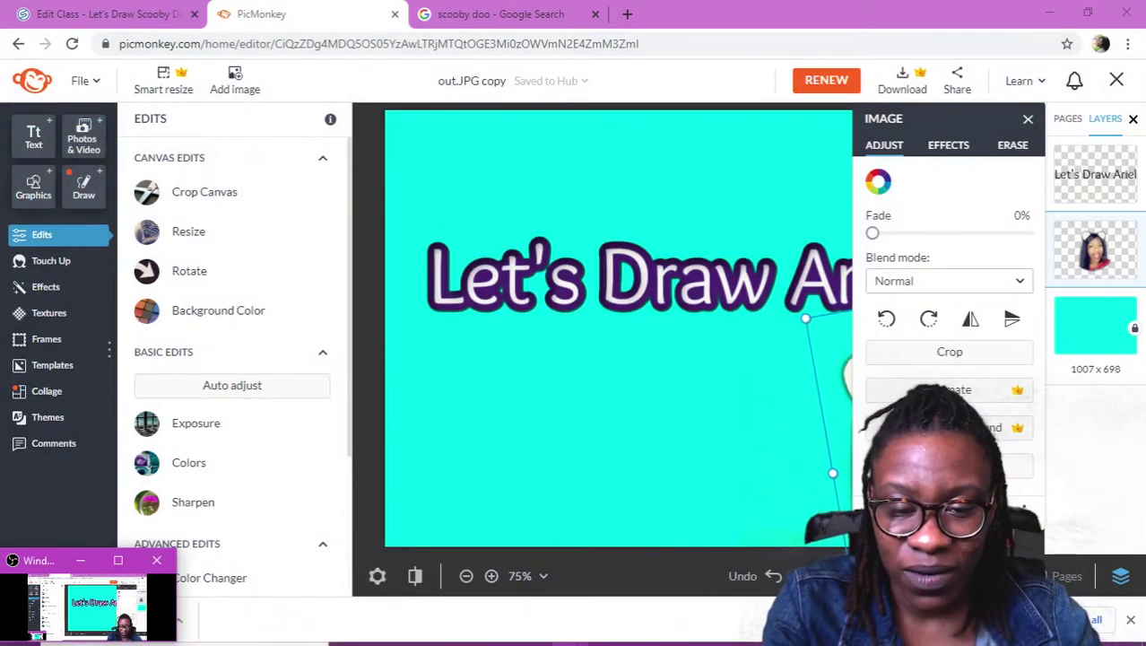
pyautogui.moveTo(571, 629)
pyautogui.click(534, 595)
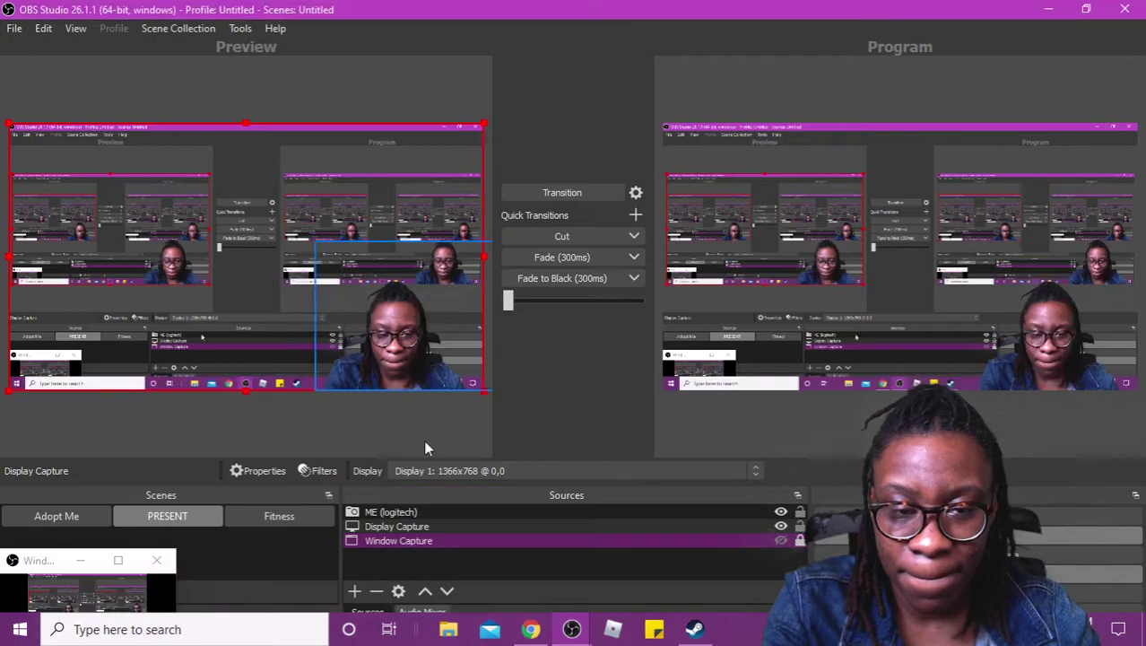
pyautogui.click(406, 359)
pyautogui.moveTo(404, 364); pyautogui.dragTo(135, 341)
pyautogui.click(522, 195)
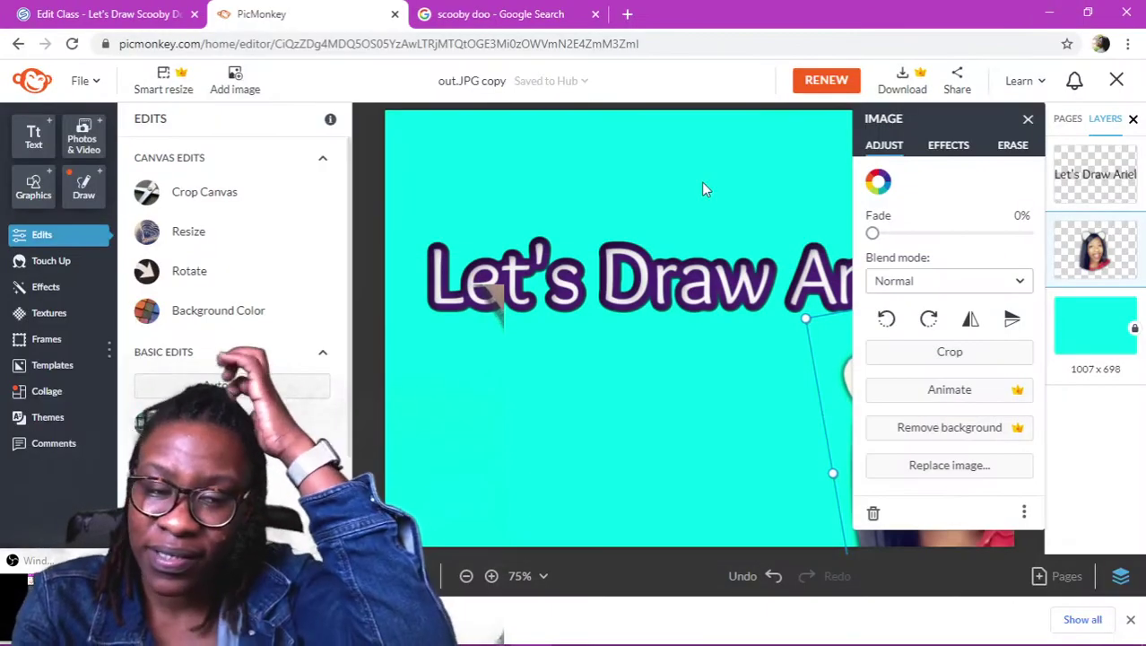
# Back in PicMonkey, fine-tune the portrait's position in the lower right corner of the canvas.
pyautogui.click(1028, 121)
pyautogui.click(933, 410)
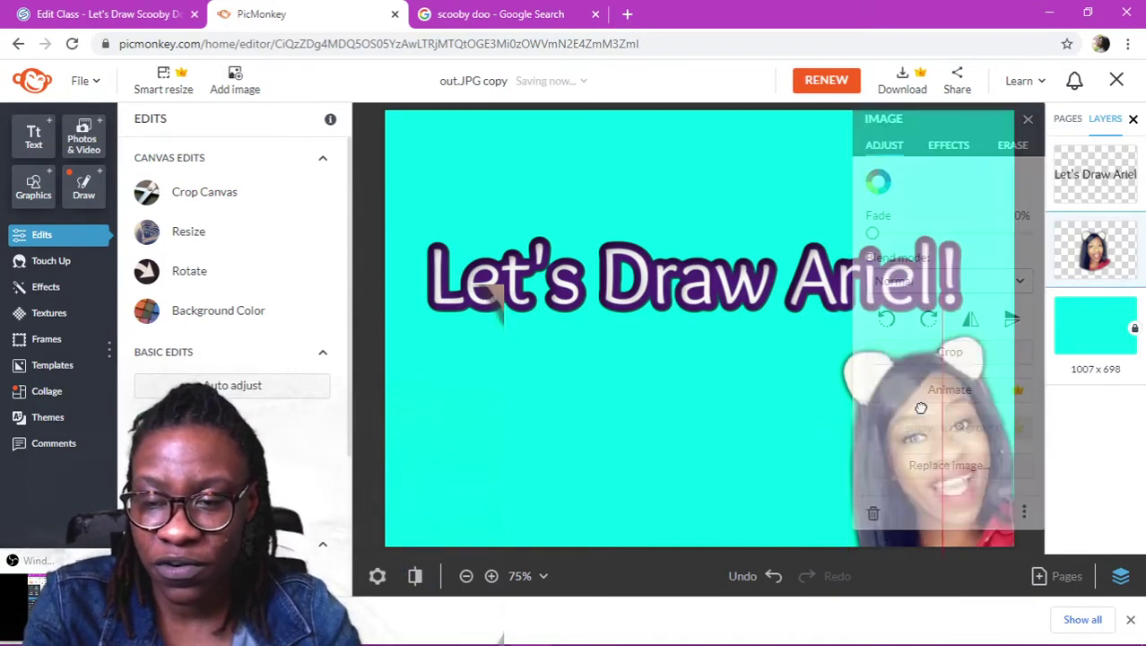
pyautogui.moveTo(921, 409); pyautogui.dragTo(942, 408)
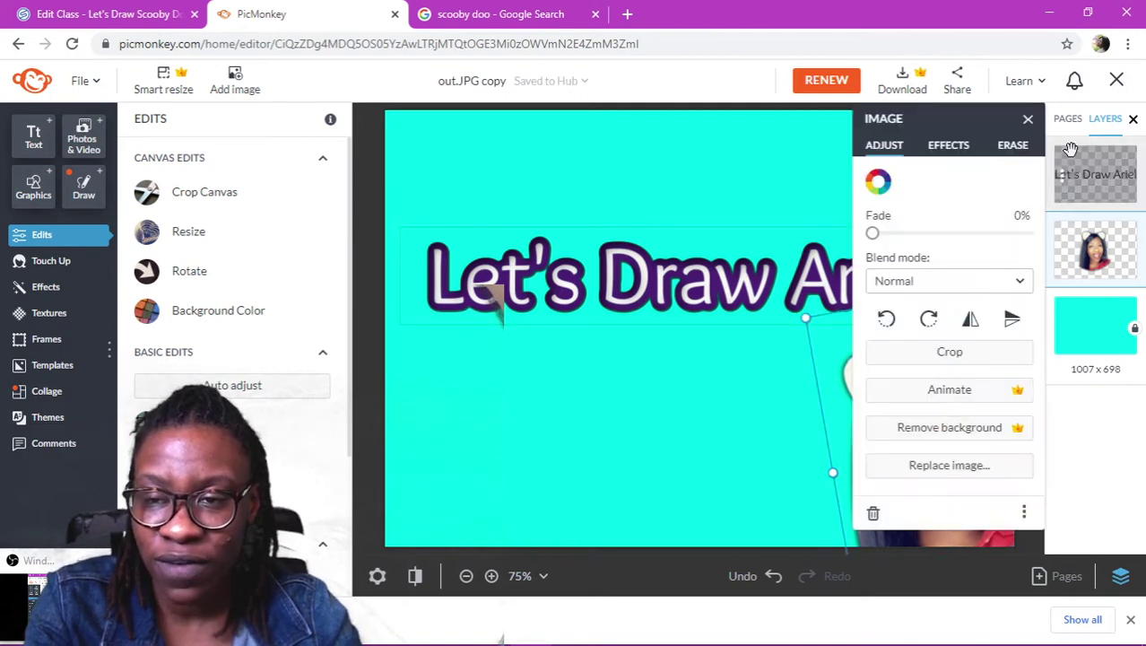
pyautogui.click(1028, 119)
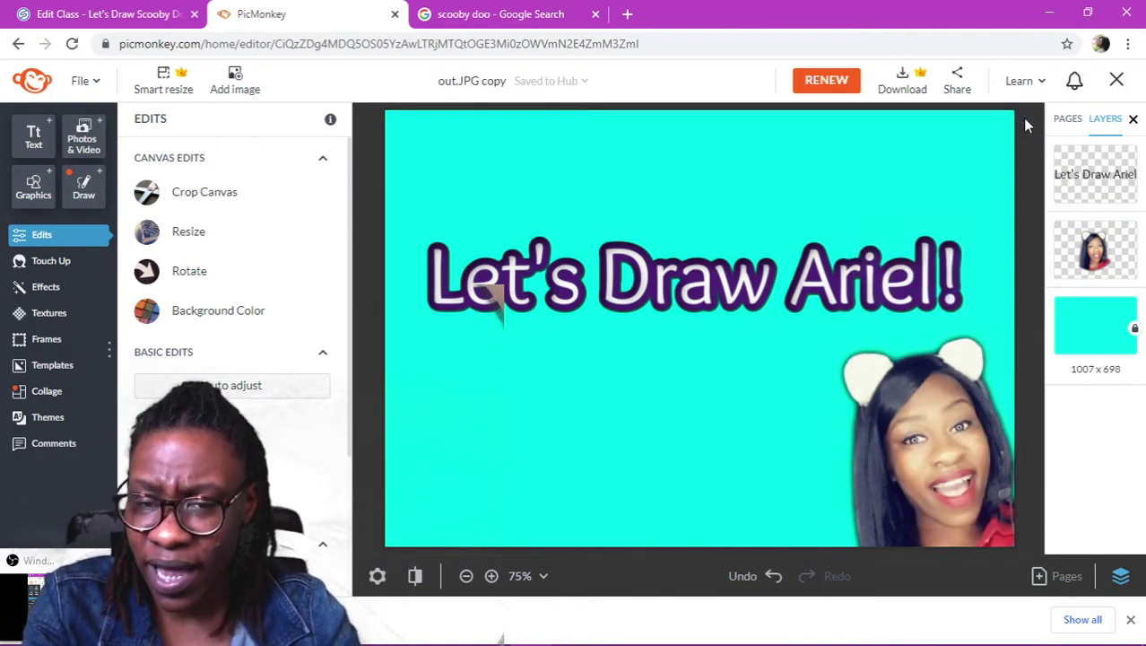
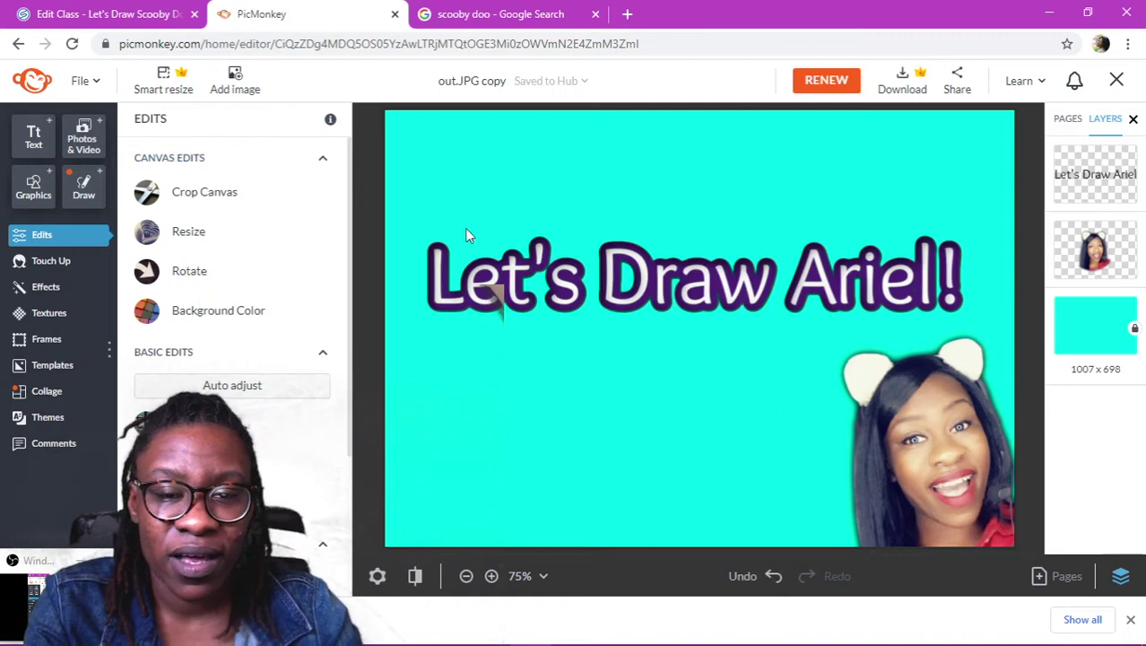
# Replace the title text with "Let's Draw Scooby!".
pyautogui.click(572, 270)
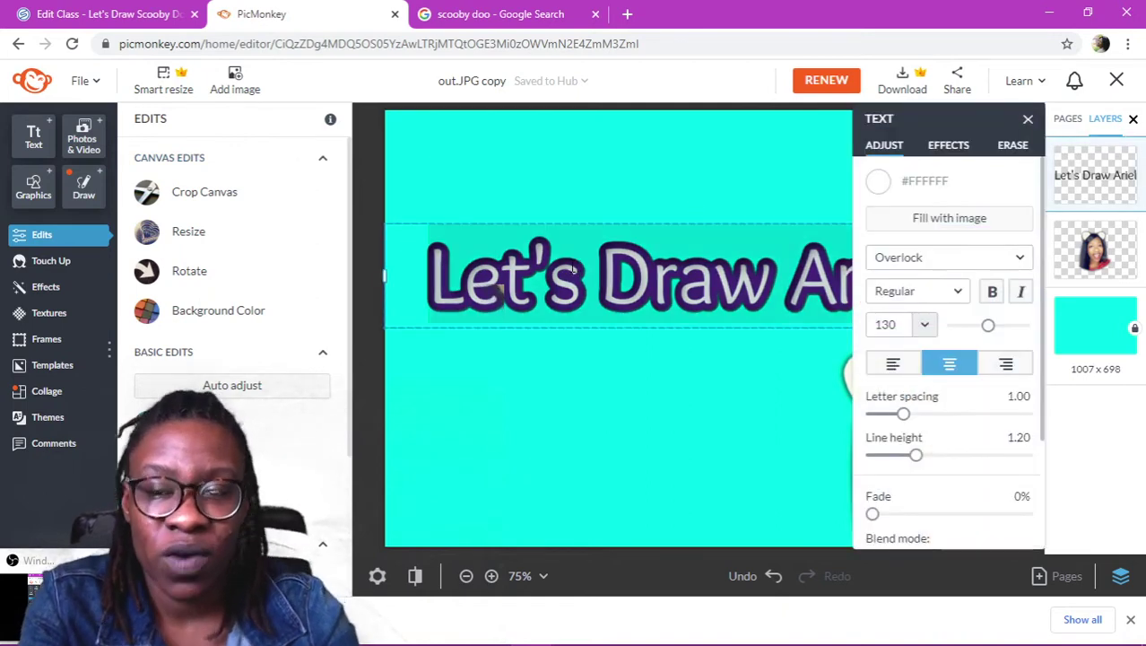
pyautogui.write('Le')
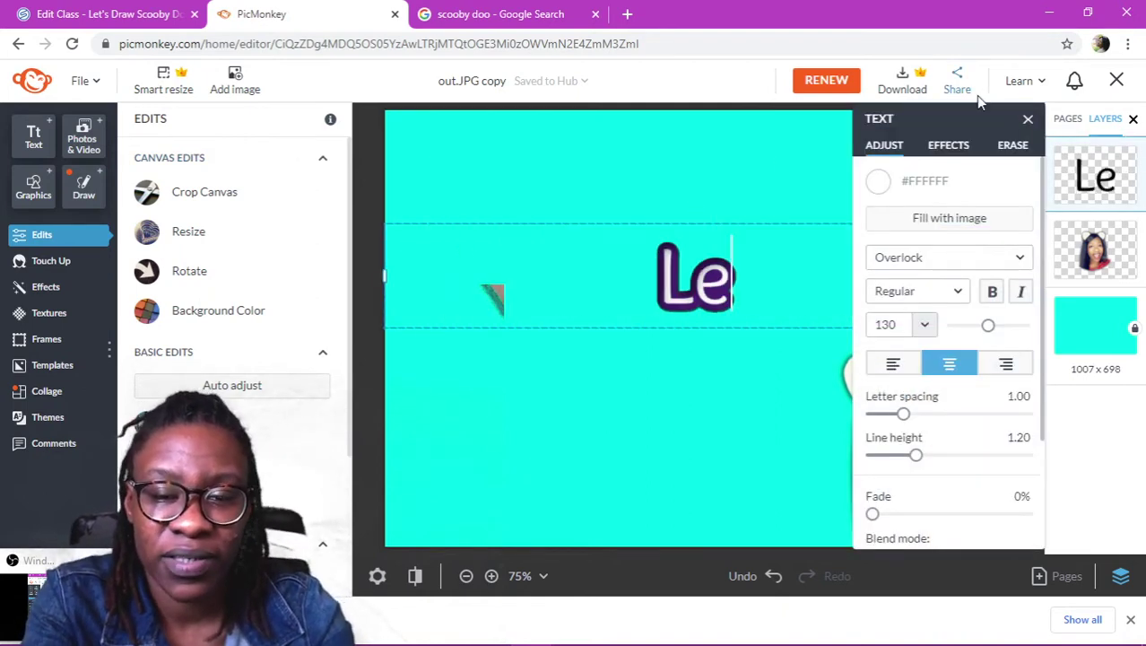
pyautogui.write("t's dRaw")
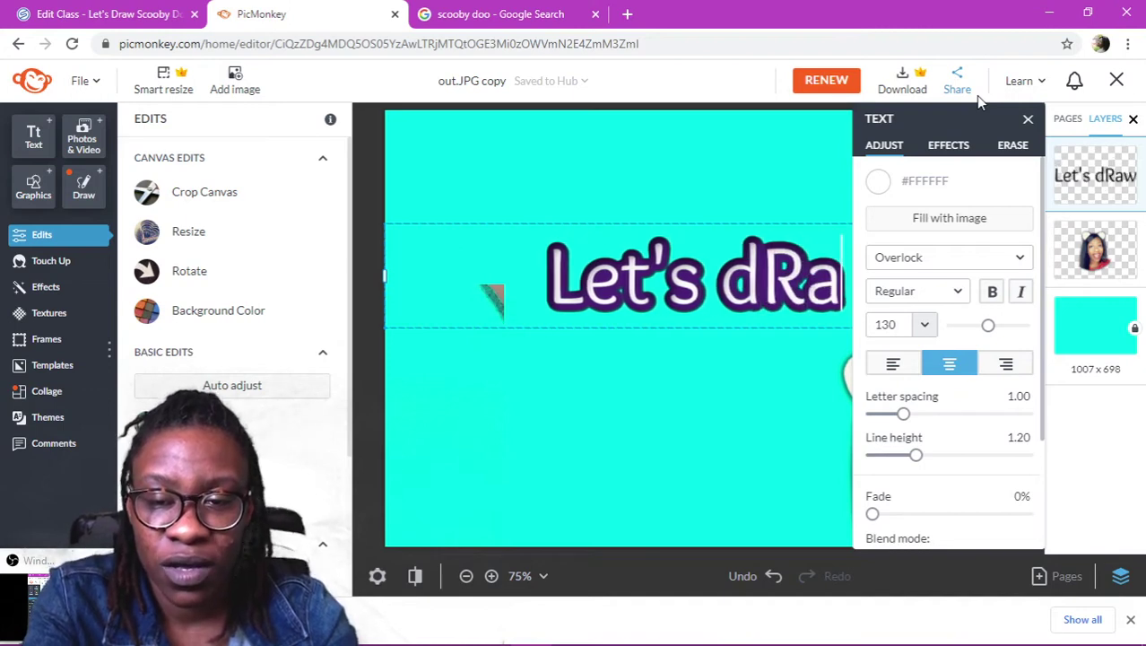
pyautogui.press('BackSpace')
pyautogui.press('BackSpace')
pyautogui.press('BackSpace')
pyautogui.press('BackSpace')
pyautogui.write('Drwa')
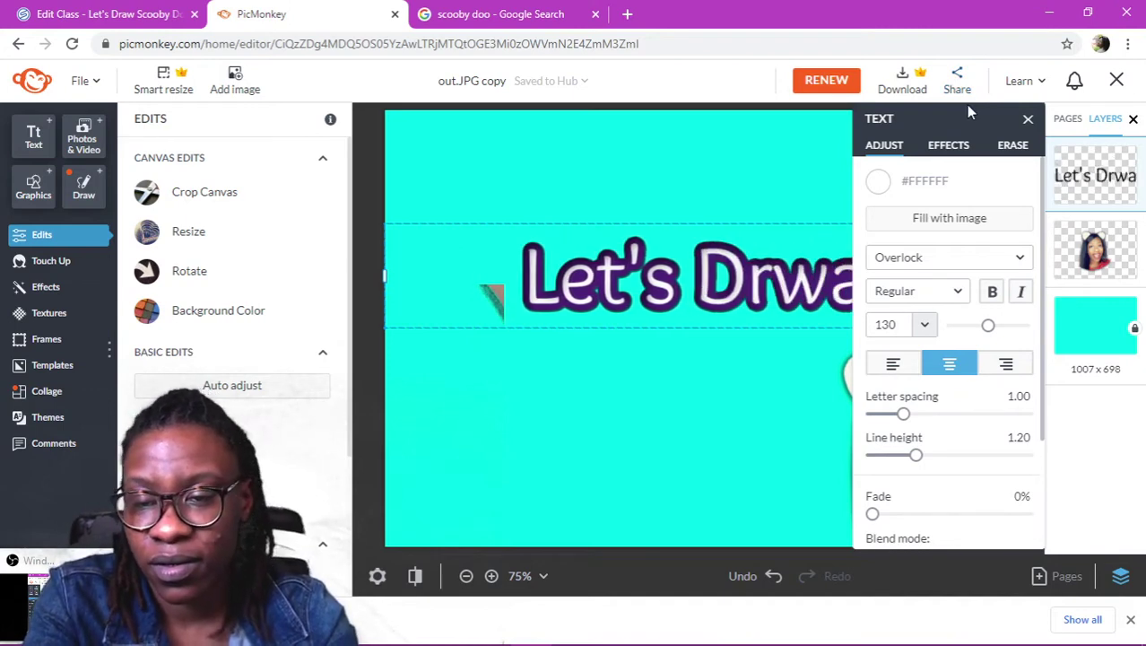
pyautogui.press('BackSpace')
pyautogui.press('BackSpace')
pyautogui.write('aw Scooby')
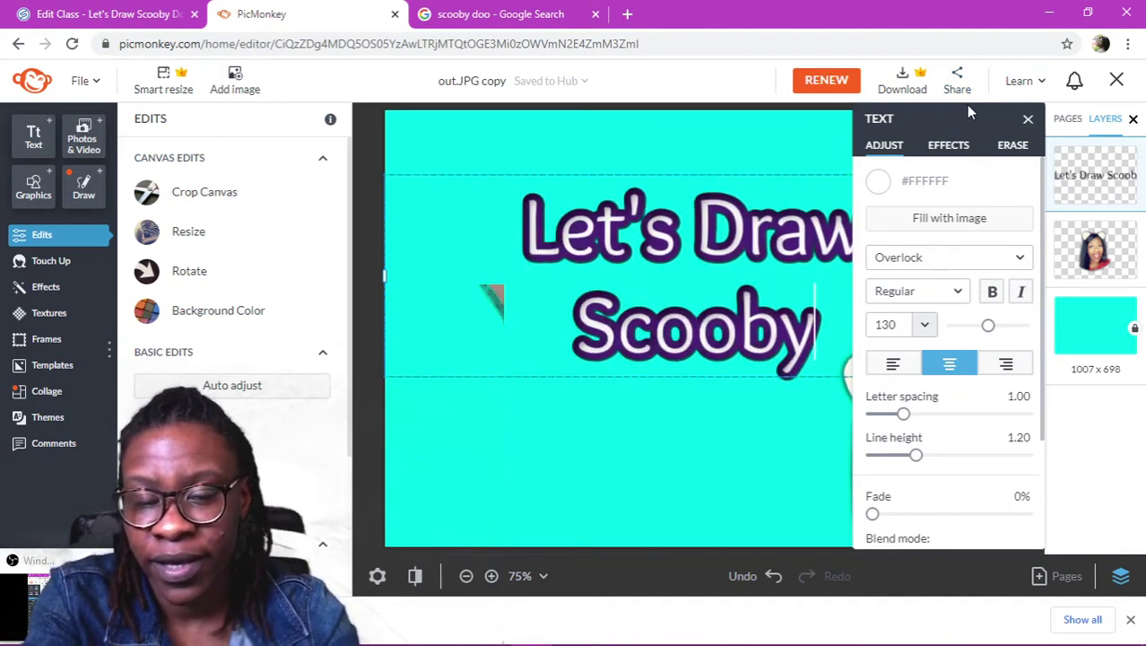
pyautogui.write('!')
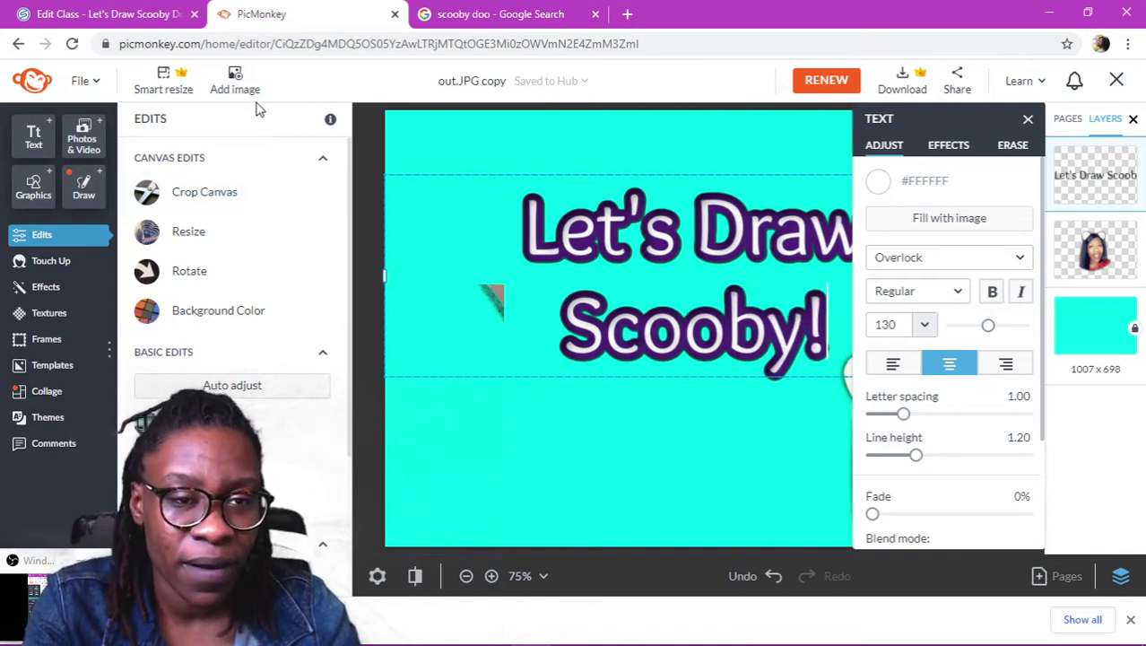
# Upload the round Scooby-Doo image from the computer, add it to the canvas and place its layer behind the title and portrait.
pyautogui.click(235, 82)
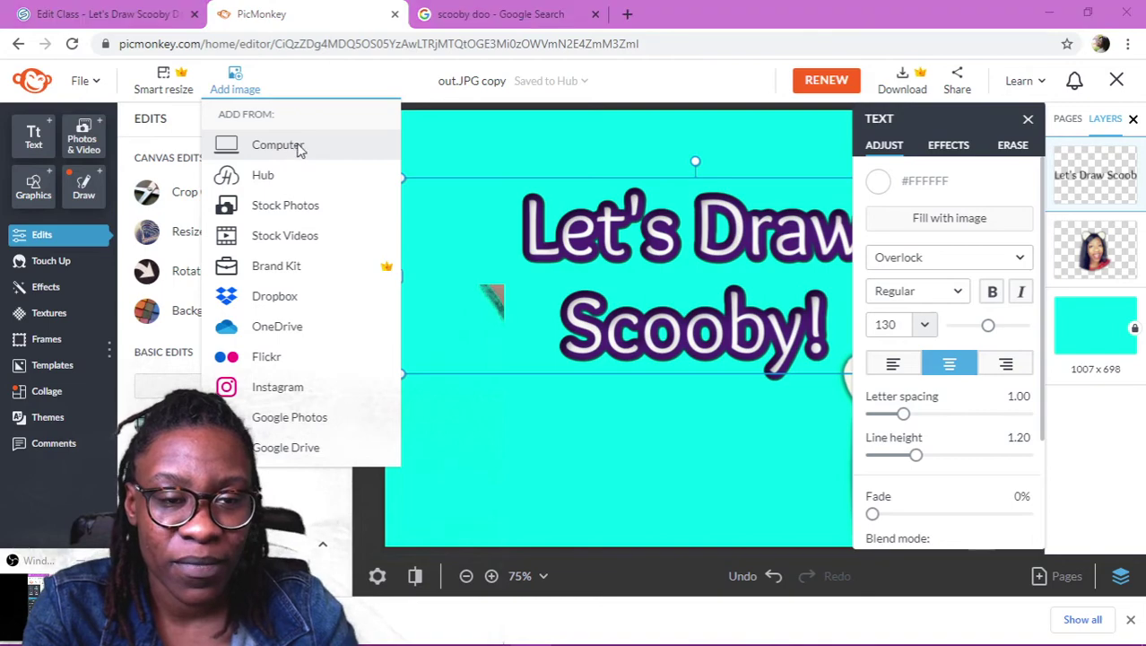
pyautogui.click(299, 149)
pyautogui.doubleClick(328, 355)
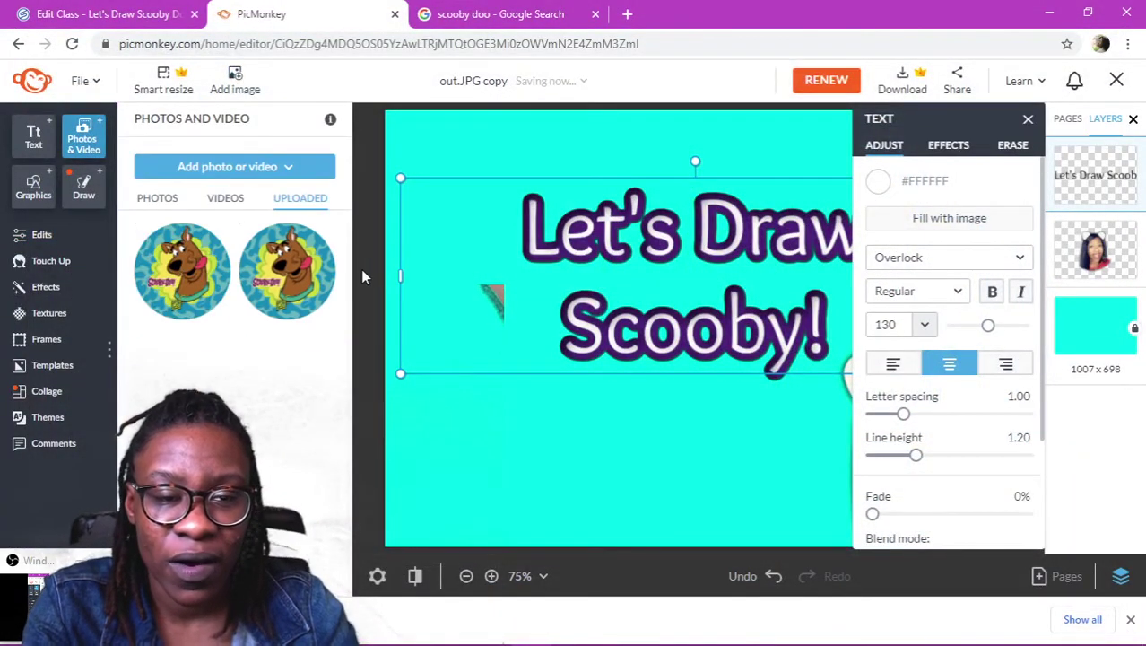
pyautogui.click(291, 269)
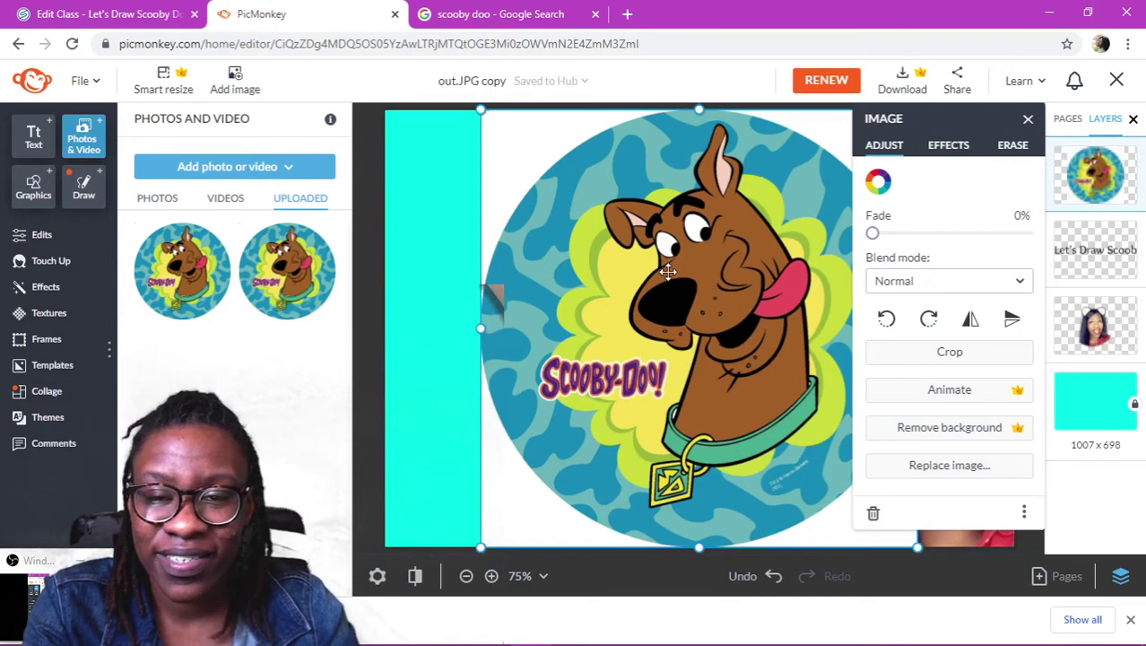
pyautogui.moveTo(1095, 173); pyautogui.dragTo(1096, 370)
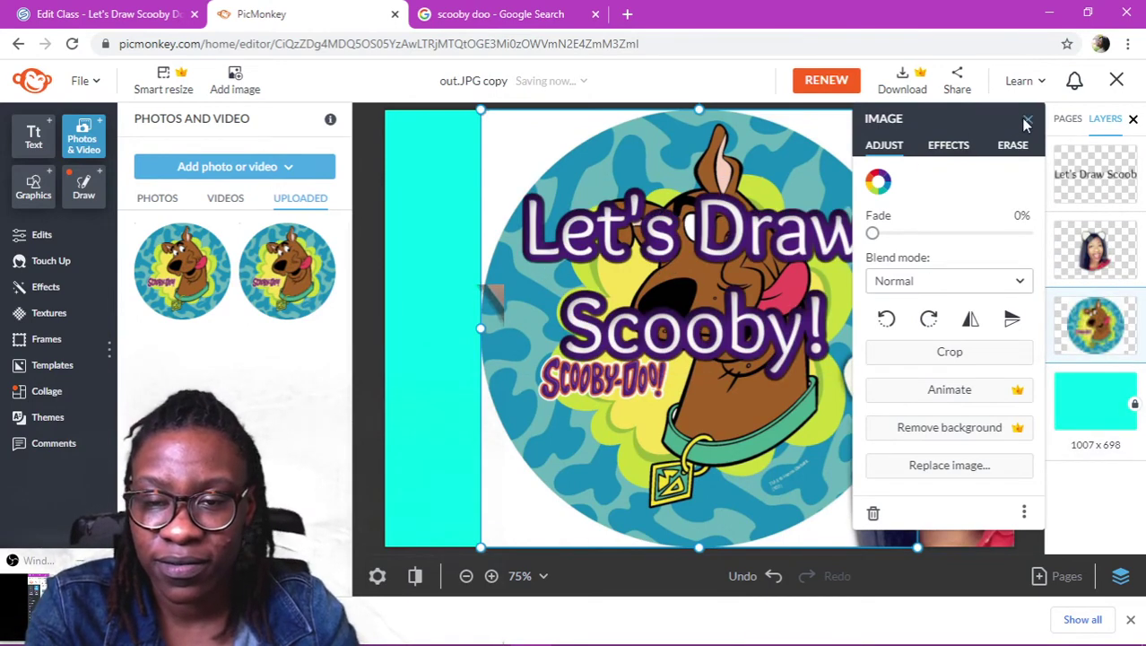
pyautogui.click(1028, 120)
# Delete the "Let's Draw Scooby!" title from the canvas.
pyautogui.click(801, 218)
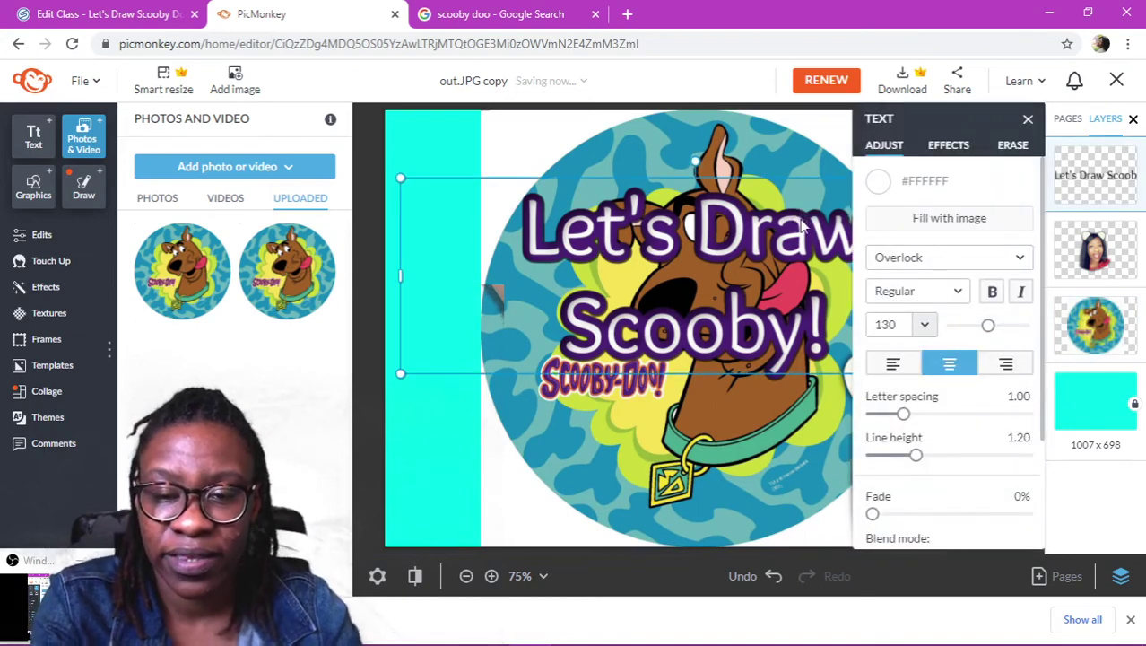
pyautogui.press('Delete')
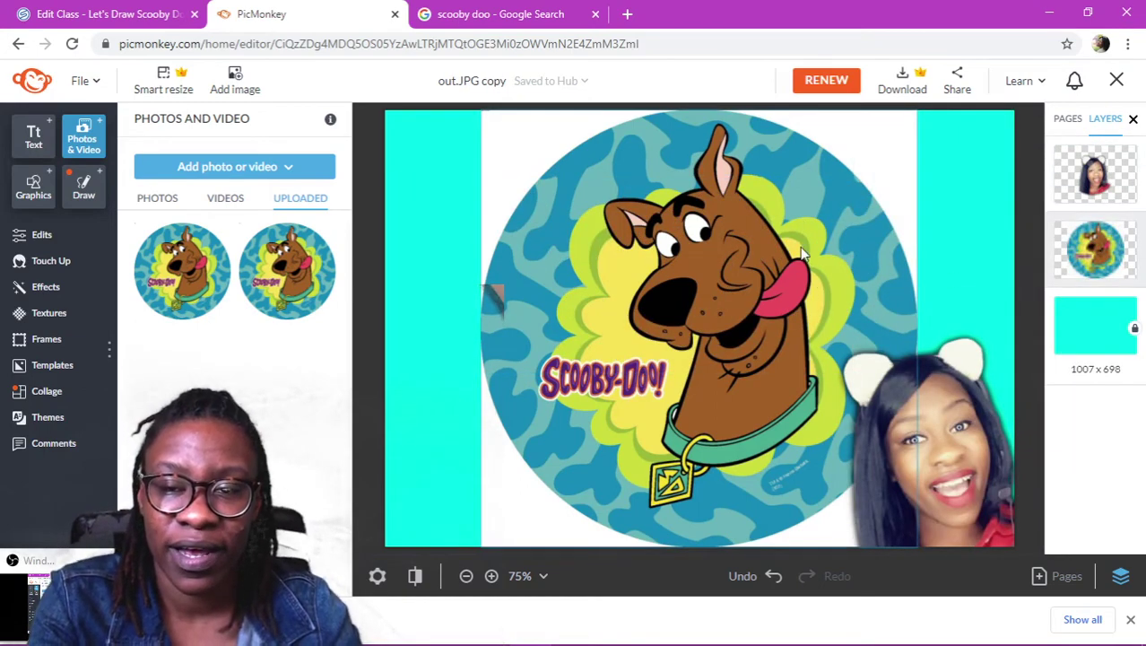
pyautogui.click(803, 254)
# Change the canvas background color to white (#ffffff).
pyautogui.click(469, 210)
pyautogui.rightClick(470, 211)
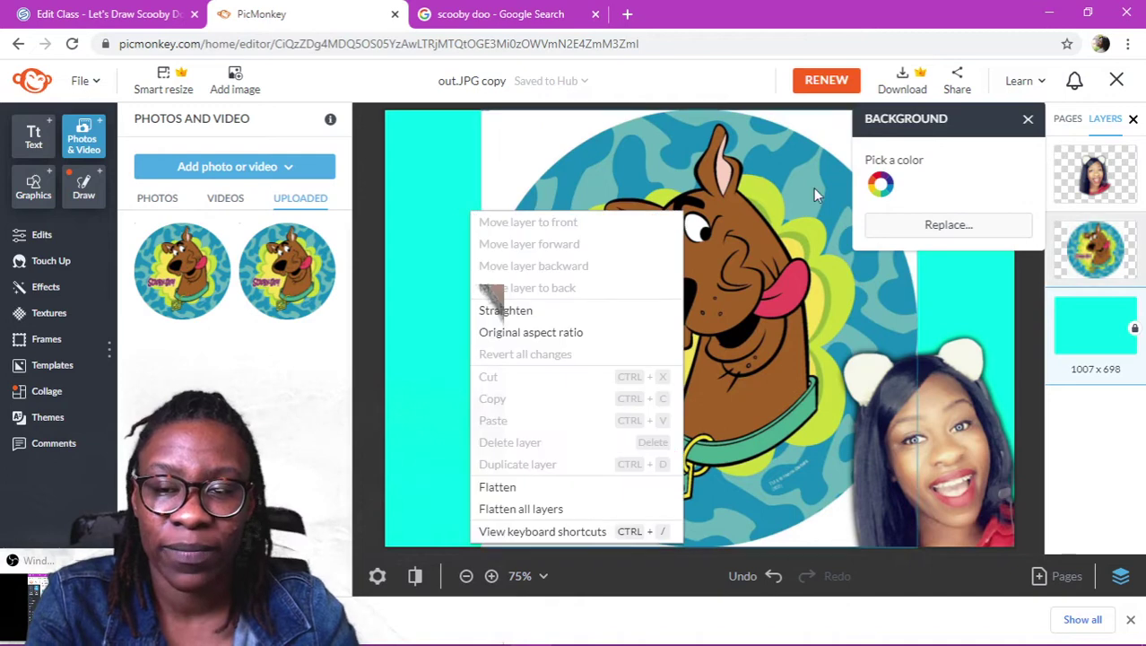
pyautogui.click(884, 183)
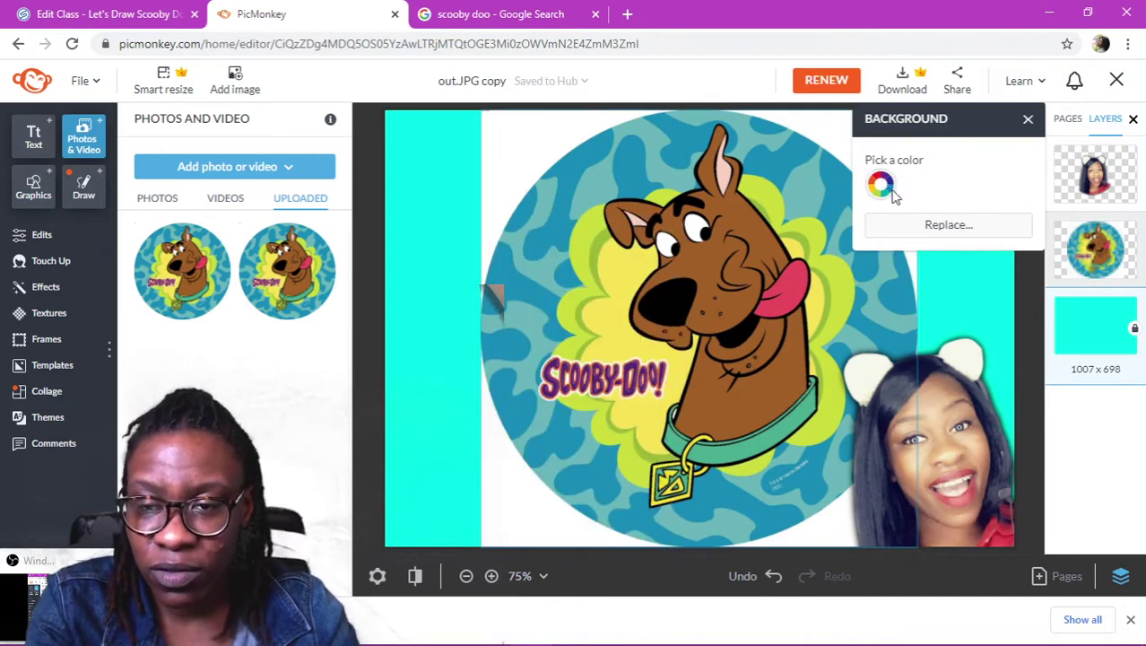
pyautogui.click(892, 194)
pyautogui.click(924, 420)
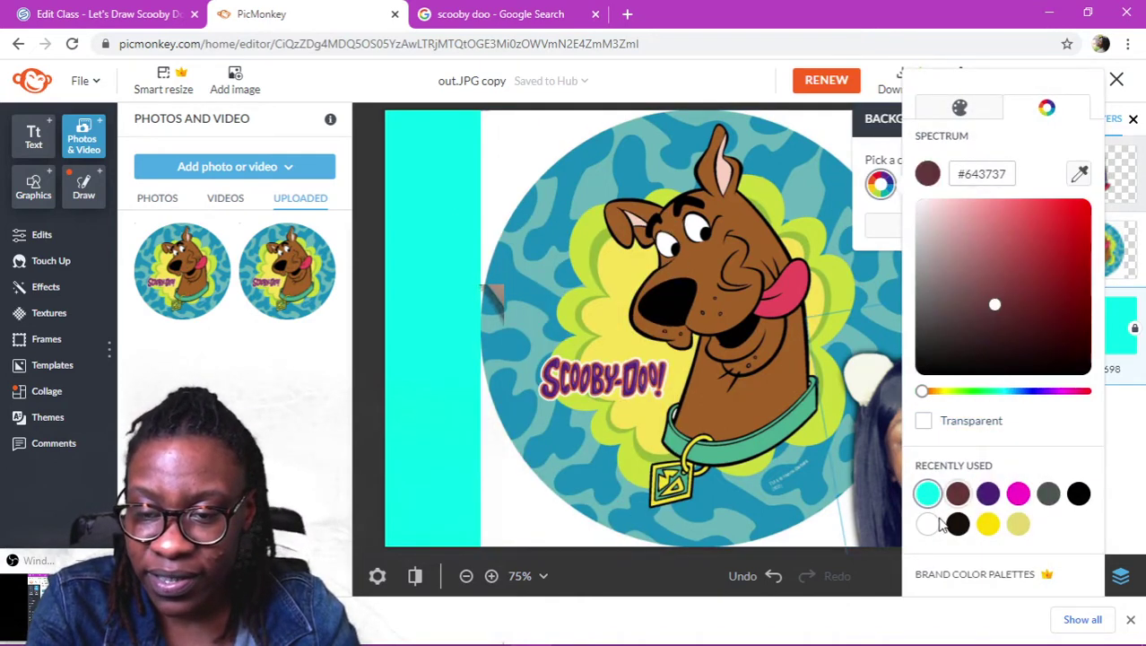
pyautogui.click(929, 524)
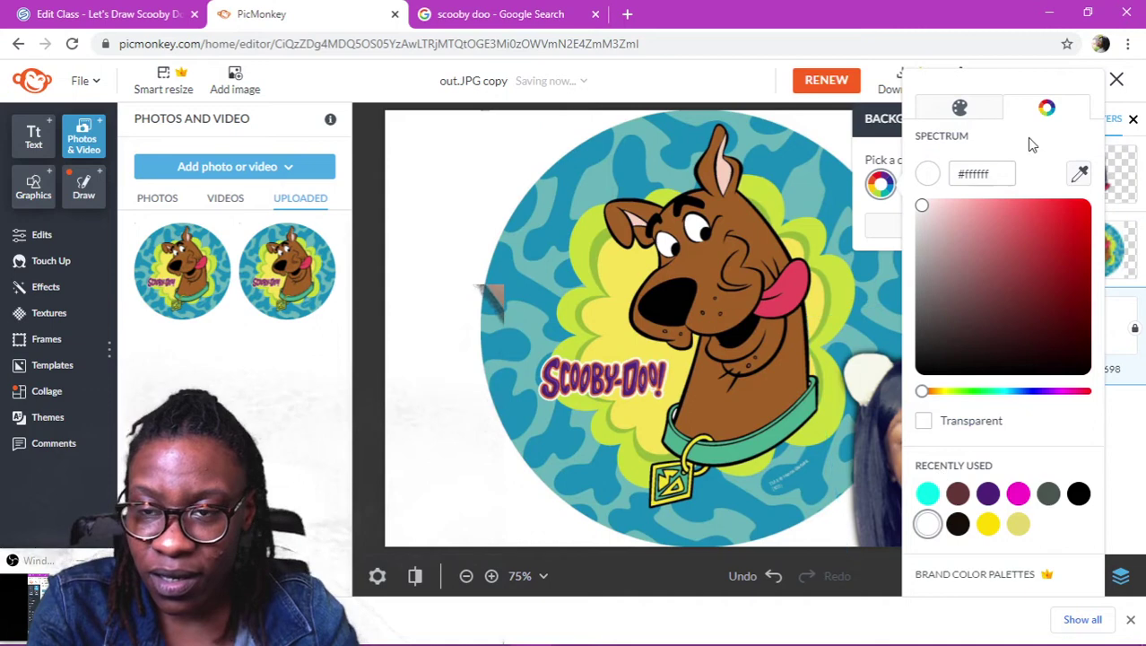
pyautogui.click(468, 232)
# Shrink the round Scooby-Doo image and place it near the center of the canvas with white space around it.
pyautogui.click(728, 283)
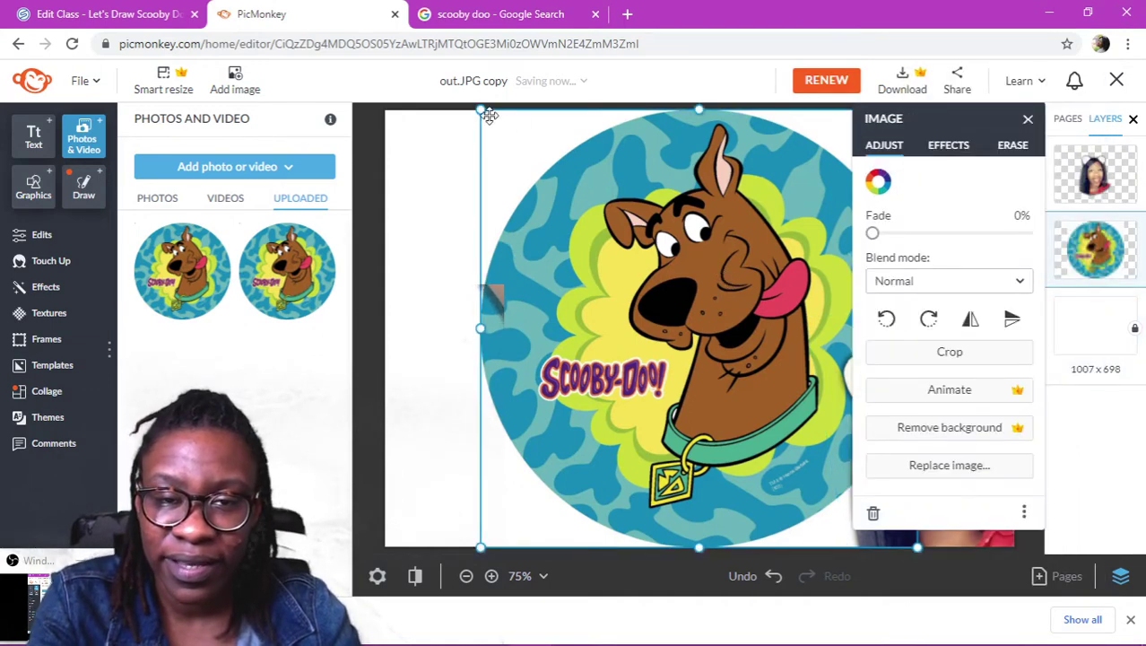
pyautogui.moveTo(480, 109); pyautogui.dragTo(576, 176)
pyautogui.moveTo(641, 296); pyautogui.dragTo(624, 280)
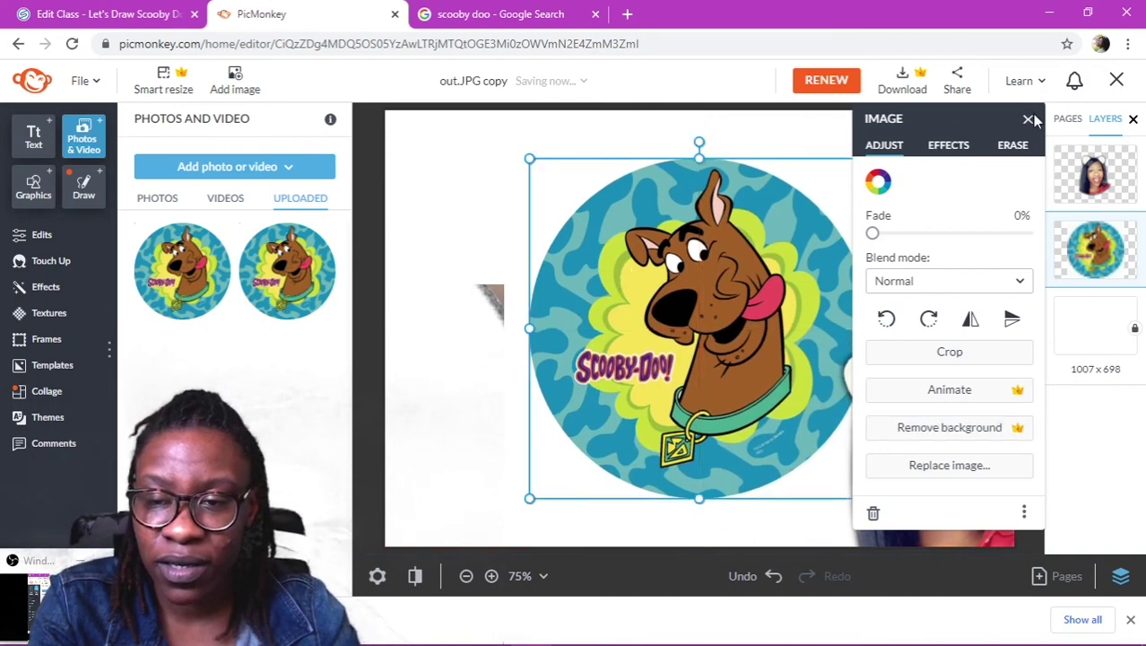
pyautogui.click(1028, 118)
pyautogui.moveTo(752, 287); pyautogui.dragTo(741, 287)
pyautogui.click(422, 264)
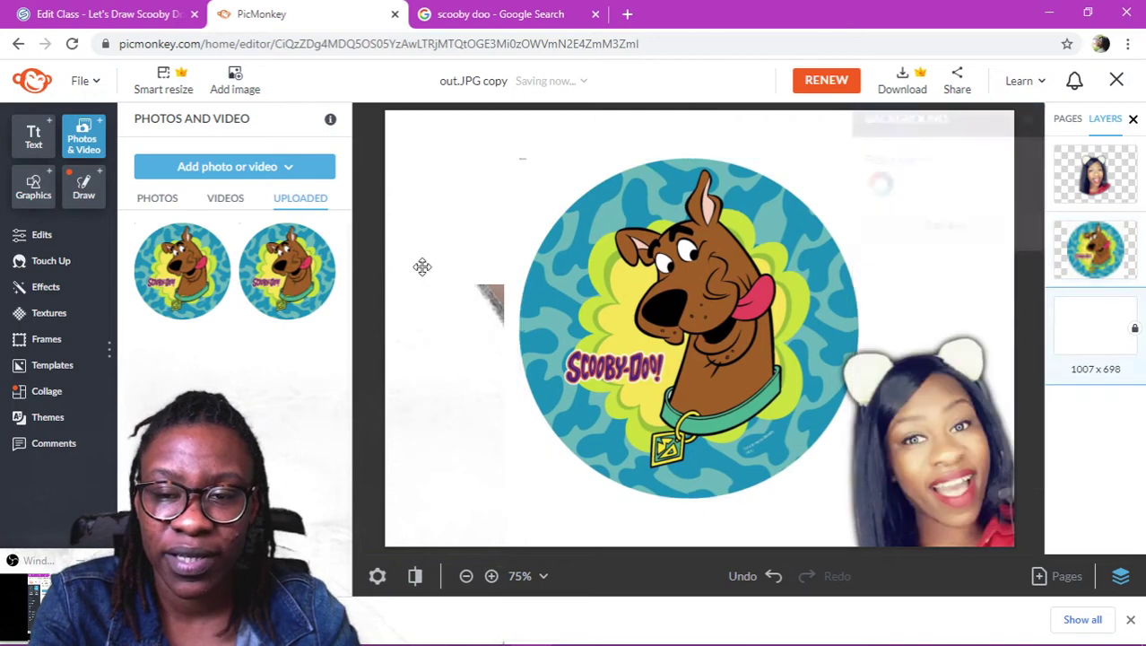
# Scale down the portrait slightly and fit it into the lower right corner of the canvas, clear of the Scooby-Doo circle.
pyautogui.rightClick(931, 463)
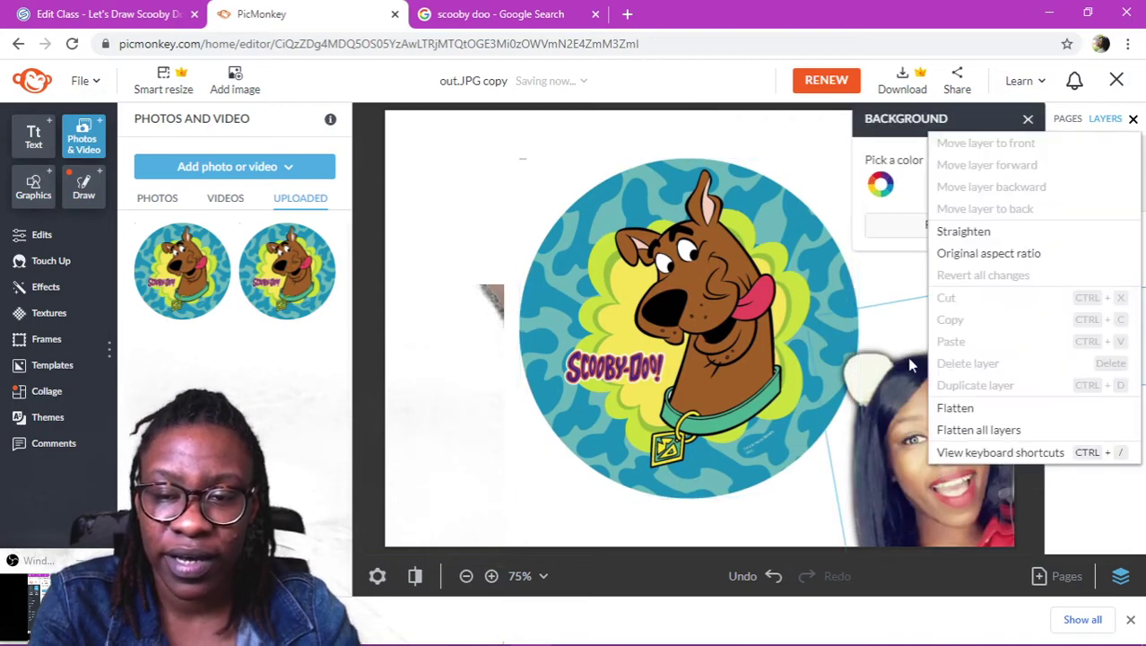
pyautogui.click(906, 356)
pyautogui.moveTo(997, 333); pyautogui.dragTo(985, 366)
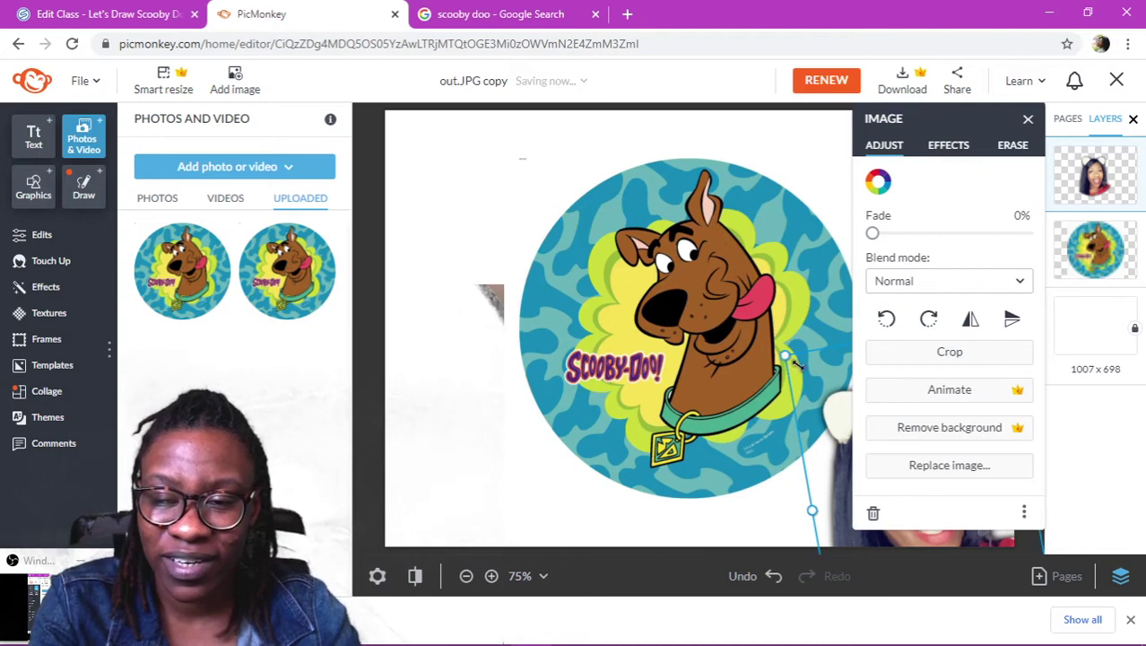
pyautogui.moveTo(794, 362); pyautogui.dragTo(820, 388)
pyautogui.moveTo(955, 129); pyautogui.dragTo(137, 176)
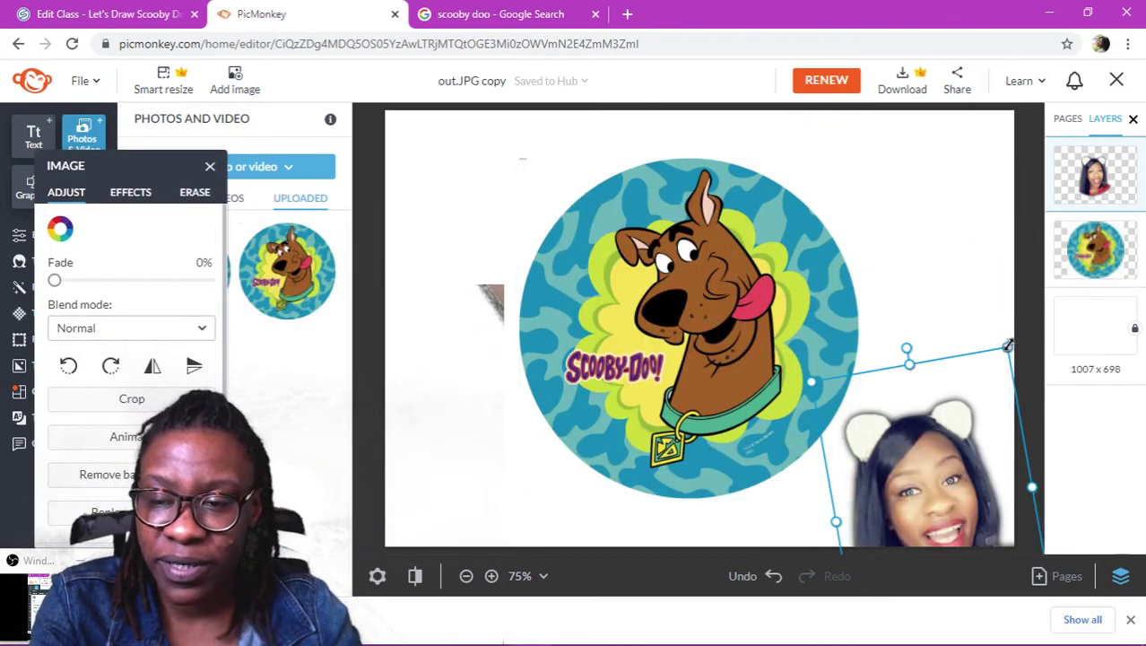
pyautogui.moveTo(1008, 345); pyautogui.dragTo(969, 424)
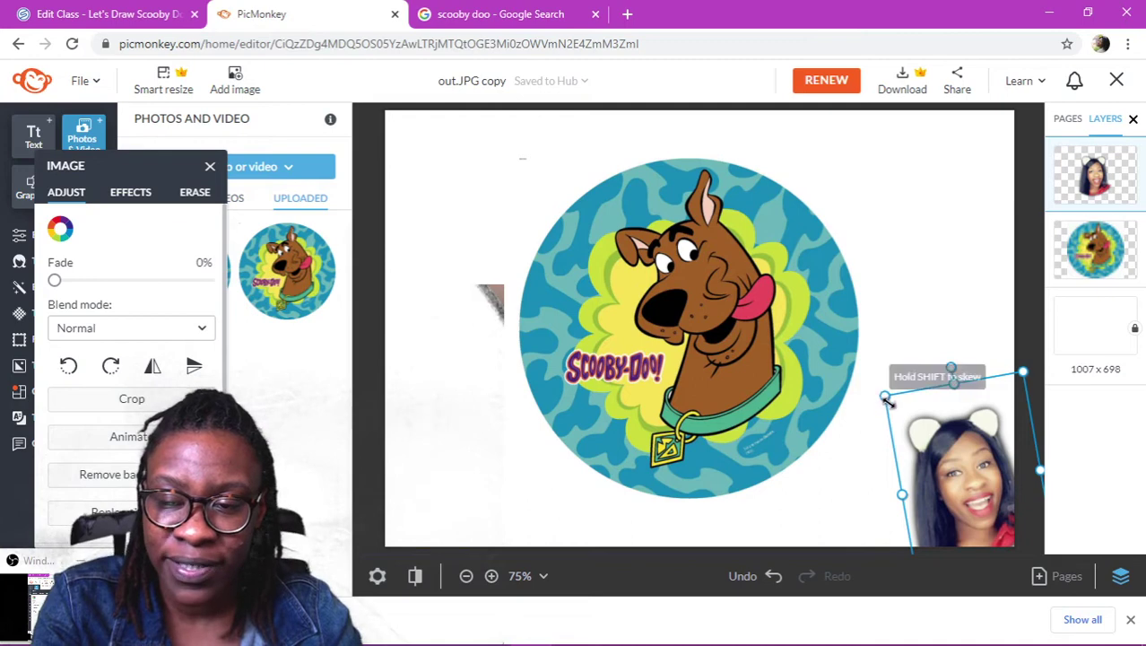
pyautogui.moveTo(878, 395); pyautogui.dragTo(820, 333)
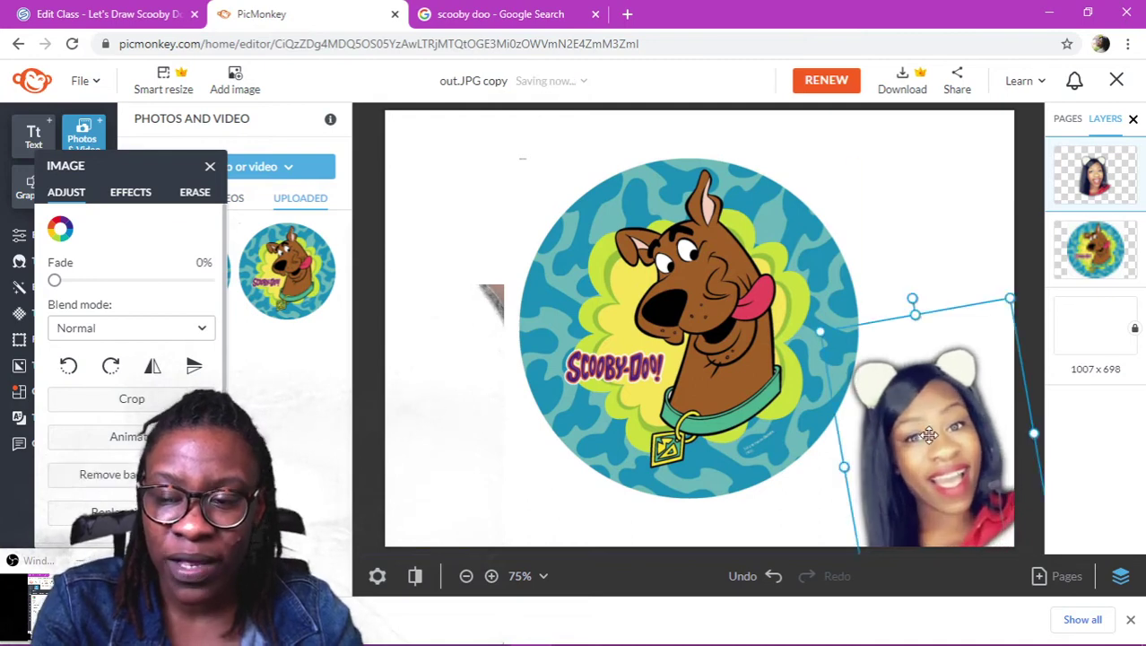
pyautogui.moveTo(929, 435); pyautogui.dragTo(941, 444)
pyautogui.click(930, 248)
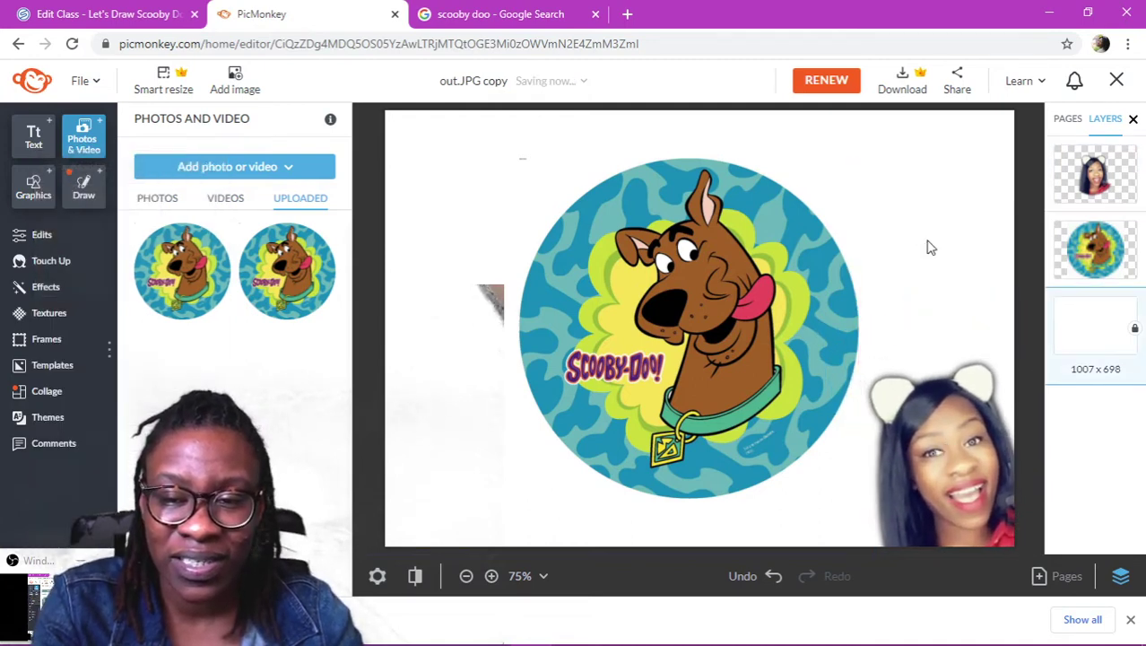
# Add a new text layer reading "Draw With Me!" to the canvas.
pyautogui.click(734, 301)
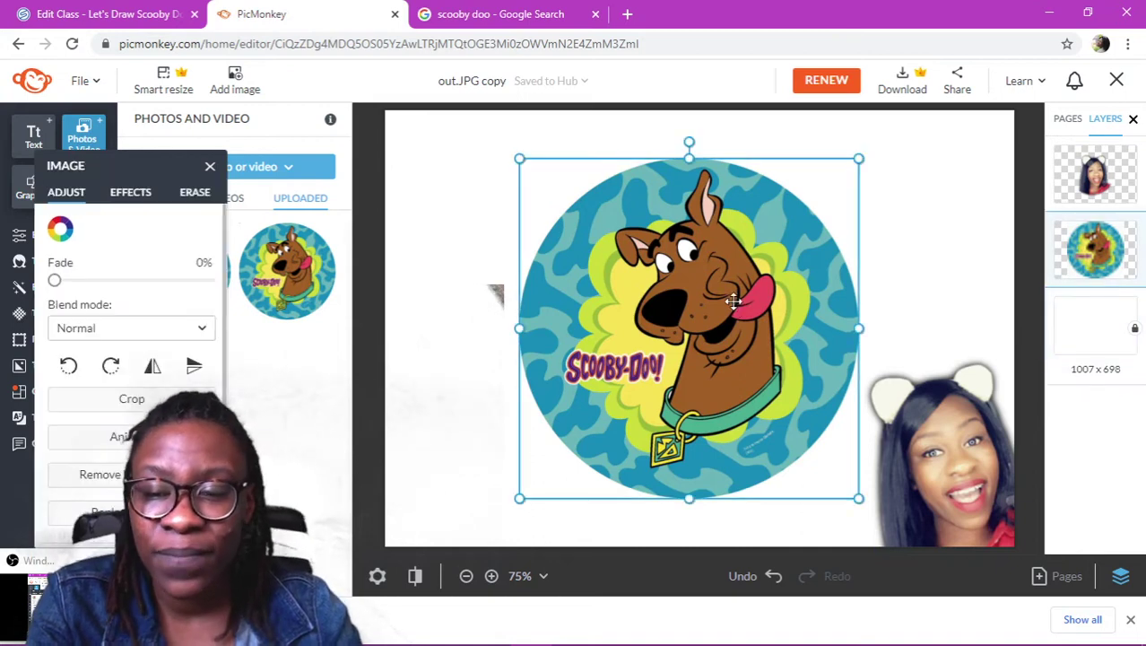
pyautogui.click(210, 167)
pyautogui.click(34, 134)
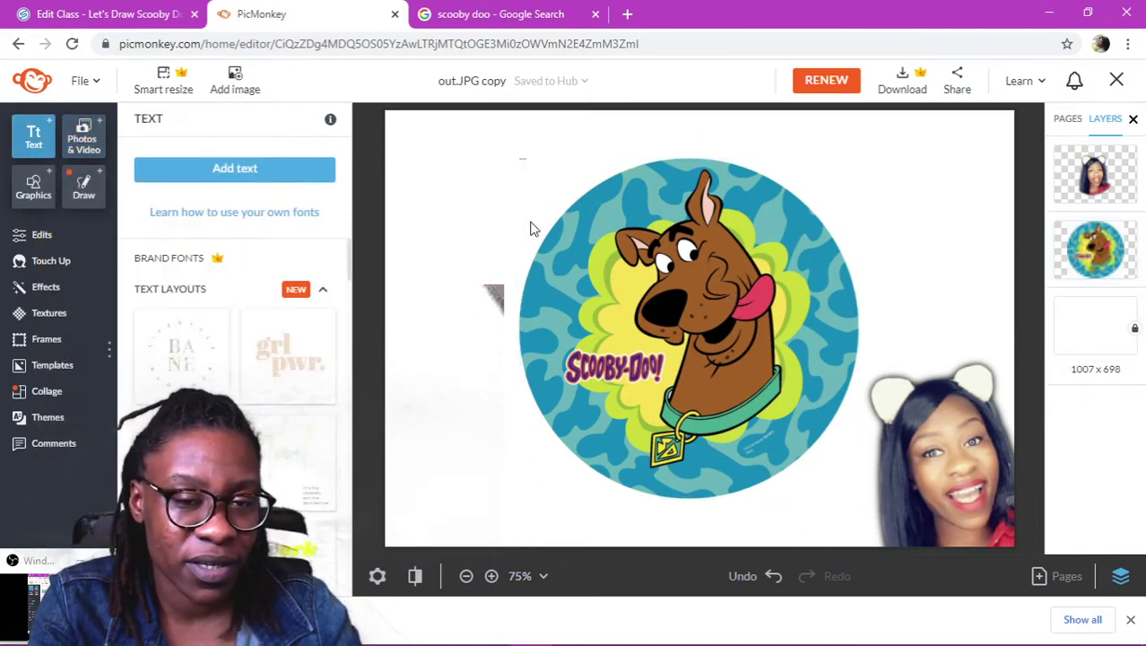
pyautogui.click(261, 171)
pyautogui.click(628, 333)
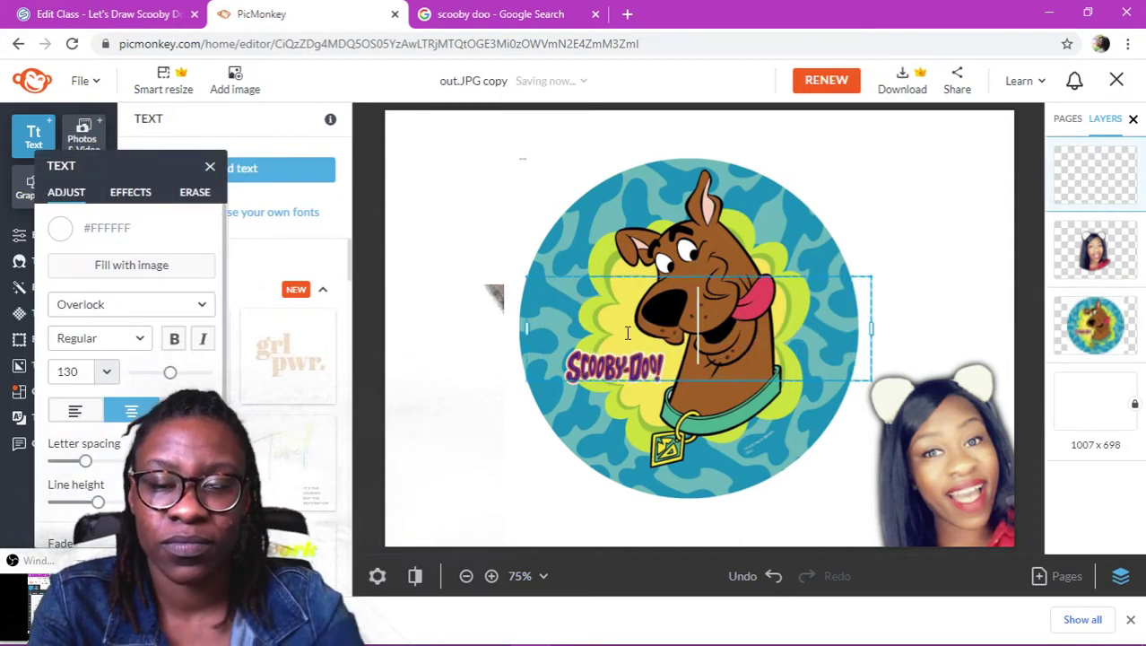
pyautogui.write('Draw with')
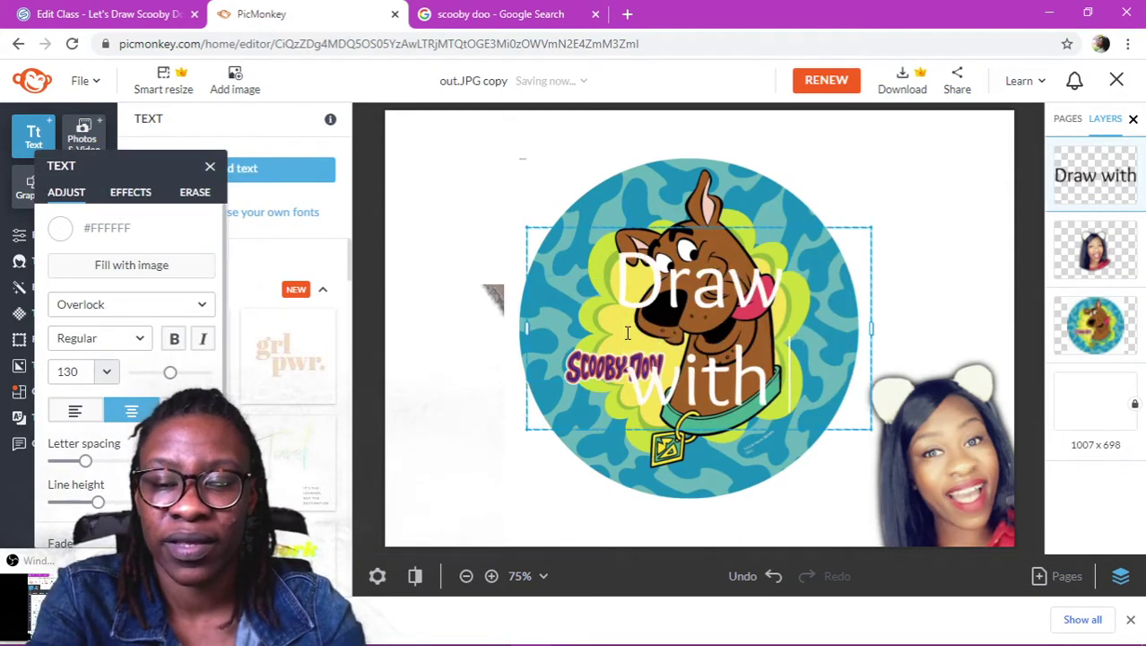
pyautogui.press('BackSpace')
pyautogui.press('BackSpace')
pyautogui.press('BackSpace')
pyautogui.press('BackSpace')
pyautogui.write('Wit')
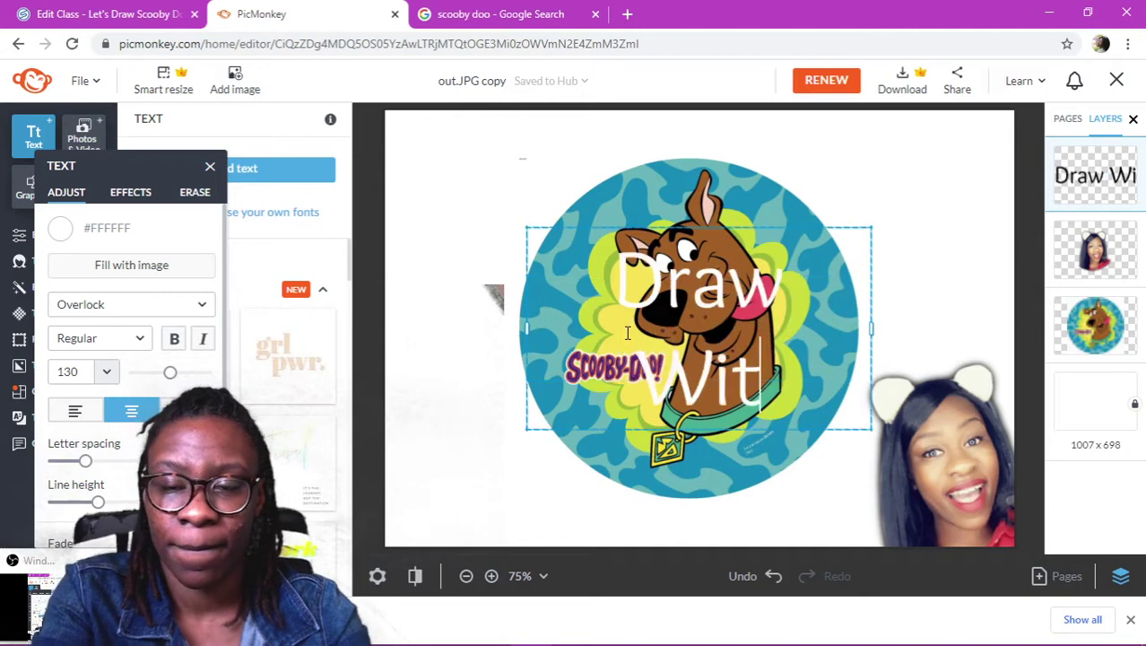
pyautogui.write('h me')
pyautogui.press('BackSpace')
pyautogui.press('BackSpace')
pyautogui.press('BackSpace')
pyautogui.write('ME')
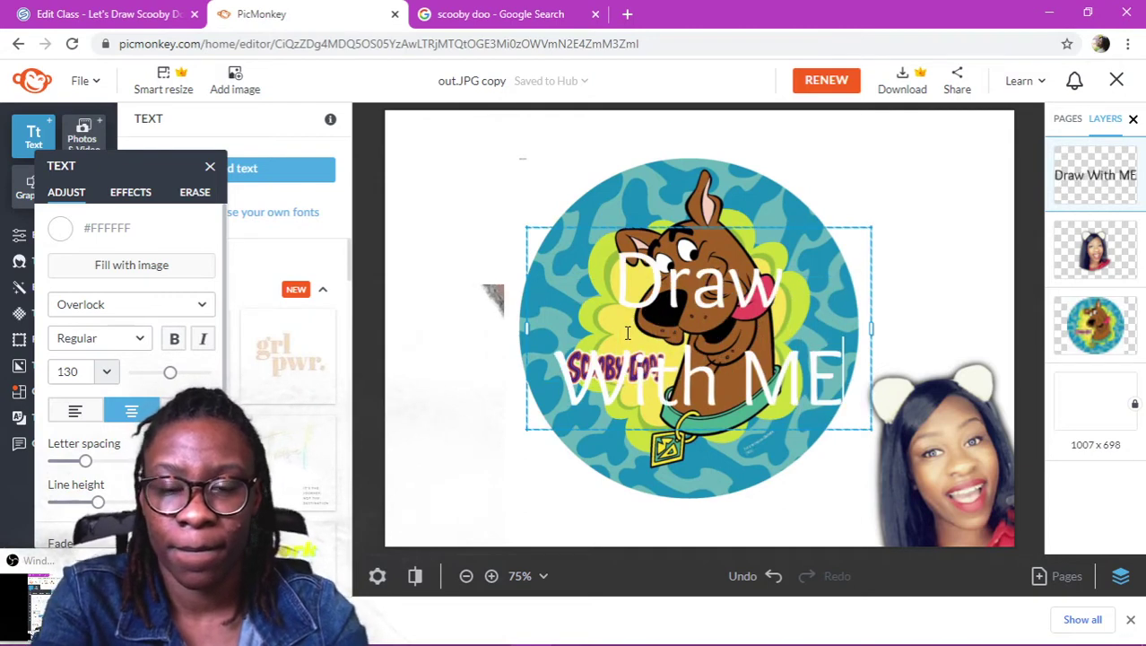
pyautogui.press('BackSpace')
pyautogui.write('e!')
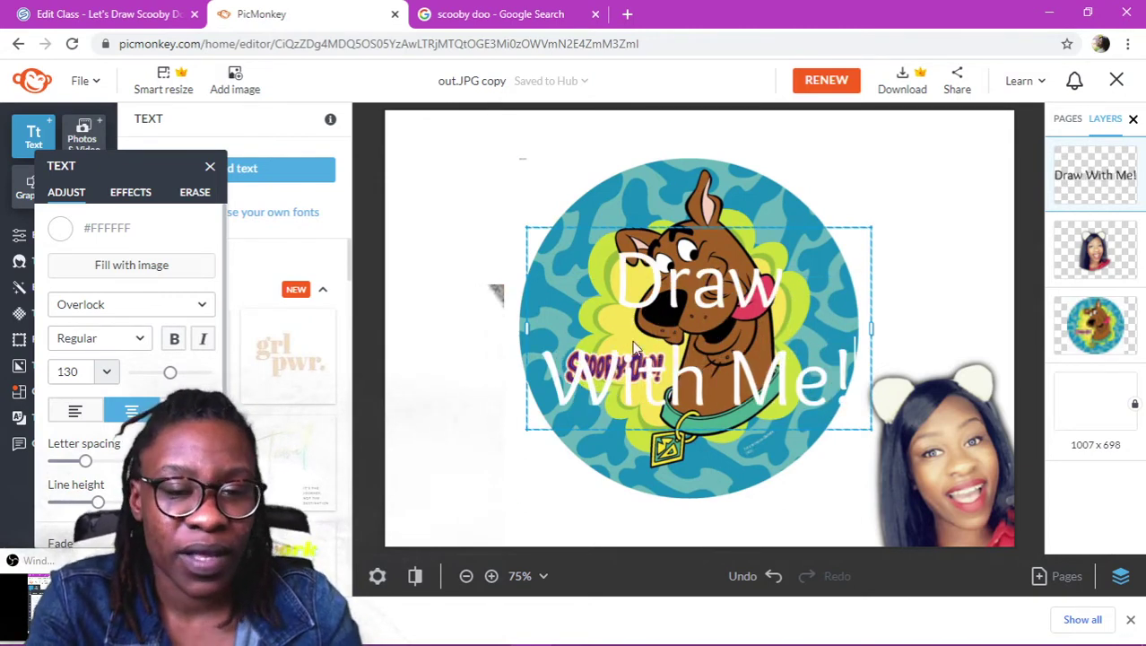
# Change the color of the "Draw With Me!" text to black (#000000).
pyautogui.hotkey('ctrl', 'a')
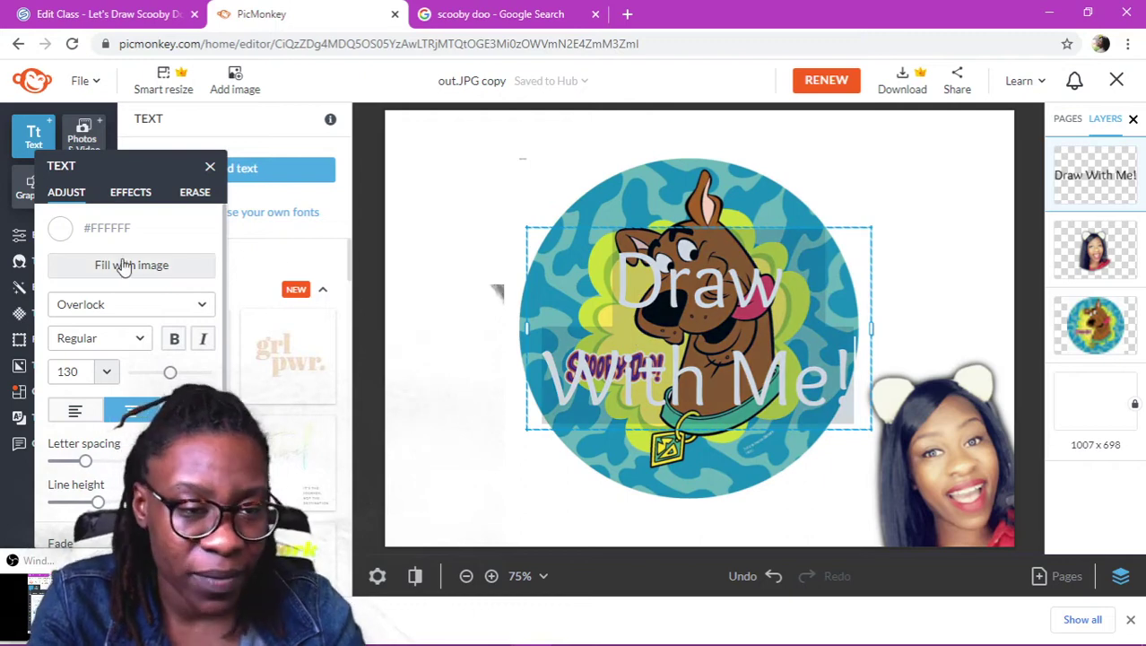
pyautogui.click(60, 228)
pyautogui.click(106, 499)
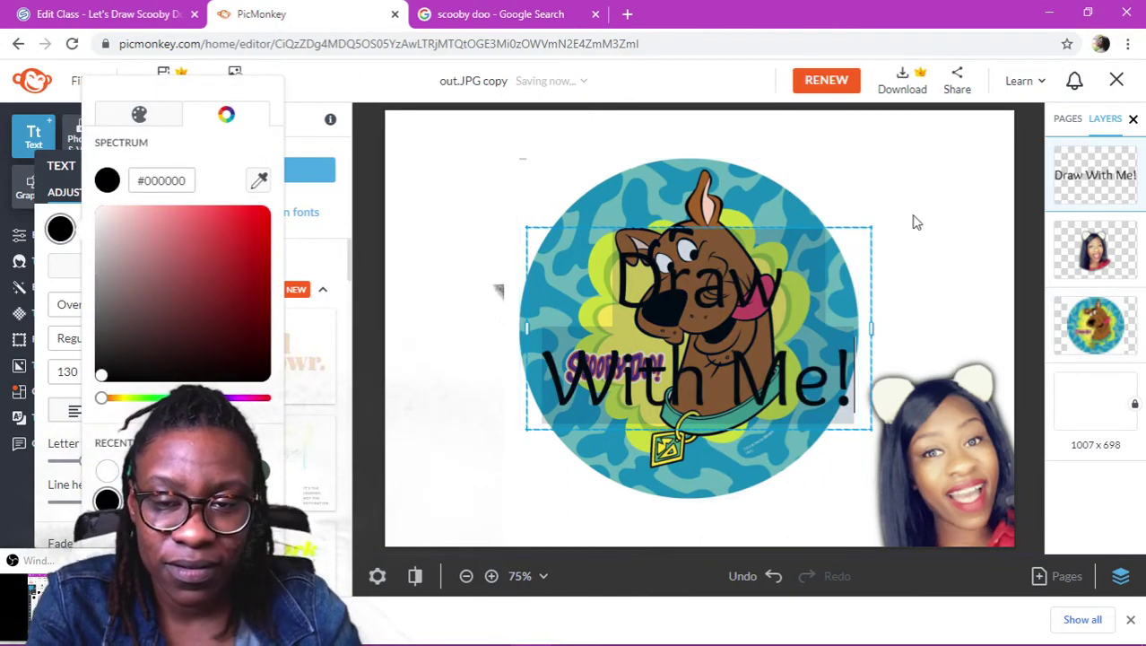
pyautogui.click(875, 237)
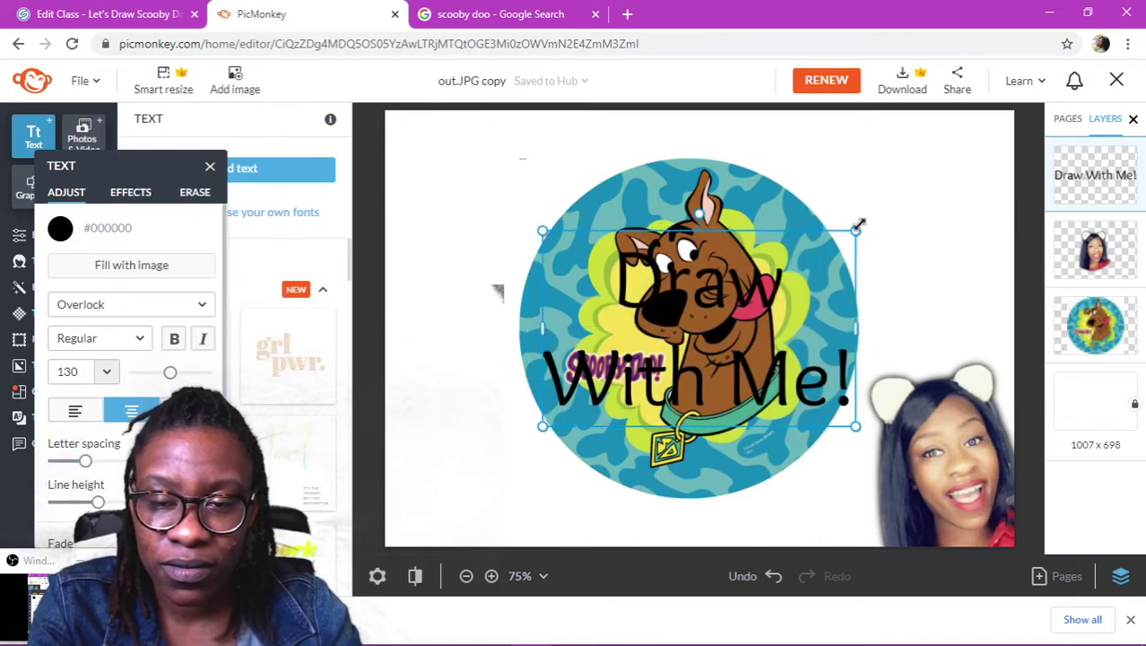
# Shrink the "Draw With Me!" text to size 56 and place it directly above the portrait.
pyautogui.moveTo(859, 225)
pyautogui.mouseDown()
pyautogui.moveTo(812, 270)
pyautogui.moveTo(679, 342)
pyautogui.mouseUp()
pyautogui.moveTo(698, 418)
pyautogui.mouseDown()
pyautogui.moveTo(941, 355)
pyautogui.moveTo(959, 347)
pyautogui.moveTo(953, 335)
pyautogui.mouseUp()
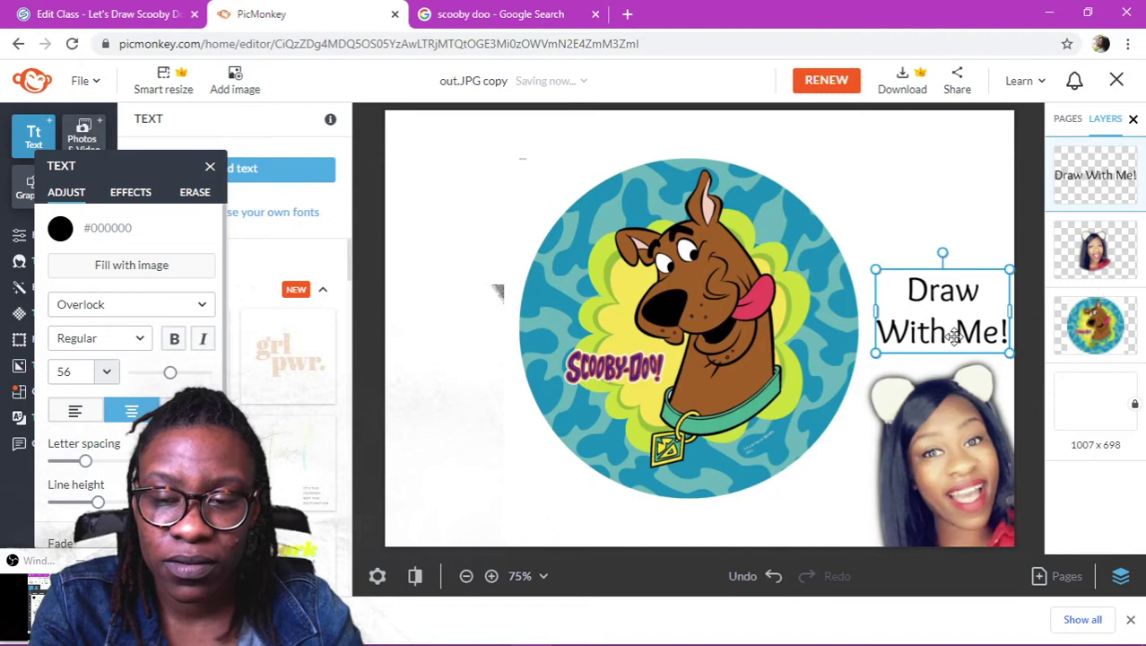
pyautogui.click(957, 205)
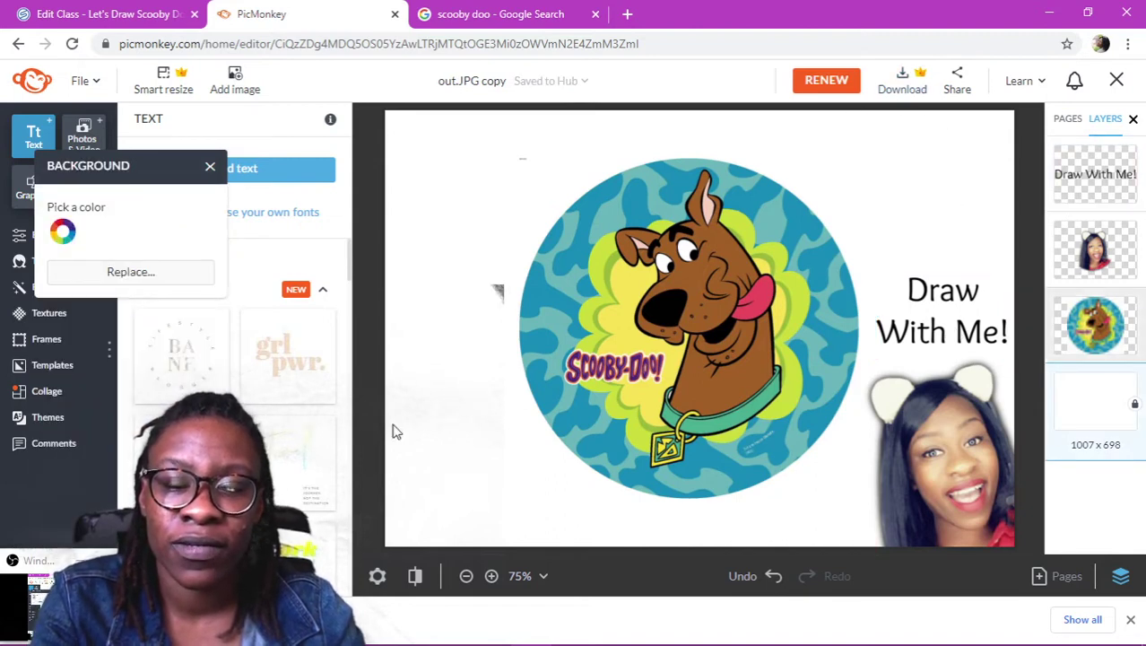
pyautogui.click(180, 628)
pyautogui.write('sni')
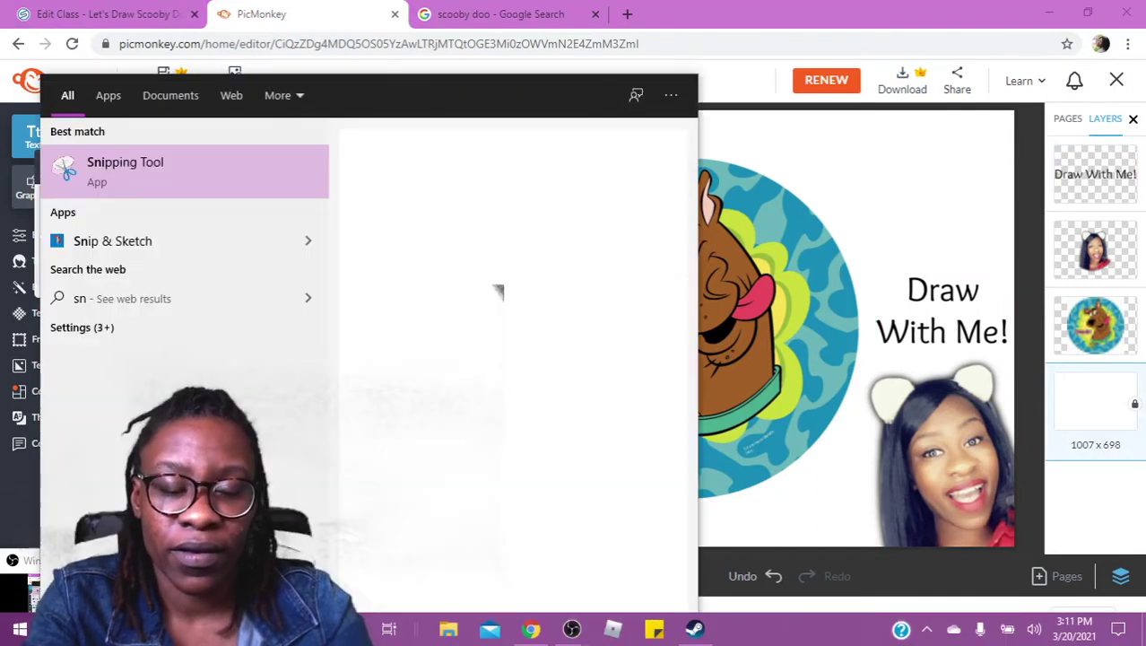
pyautogui.click(140, 173)
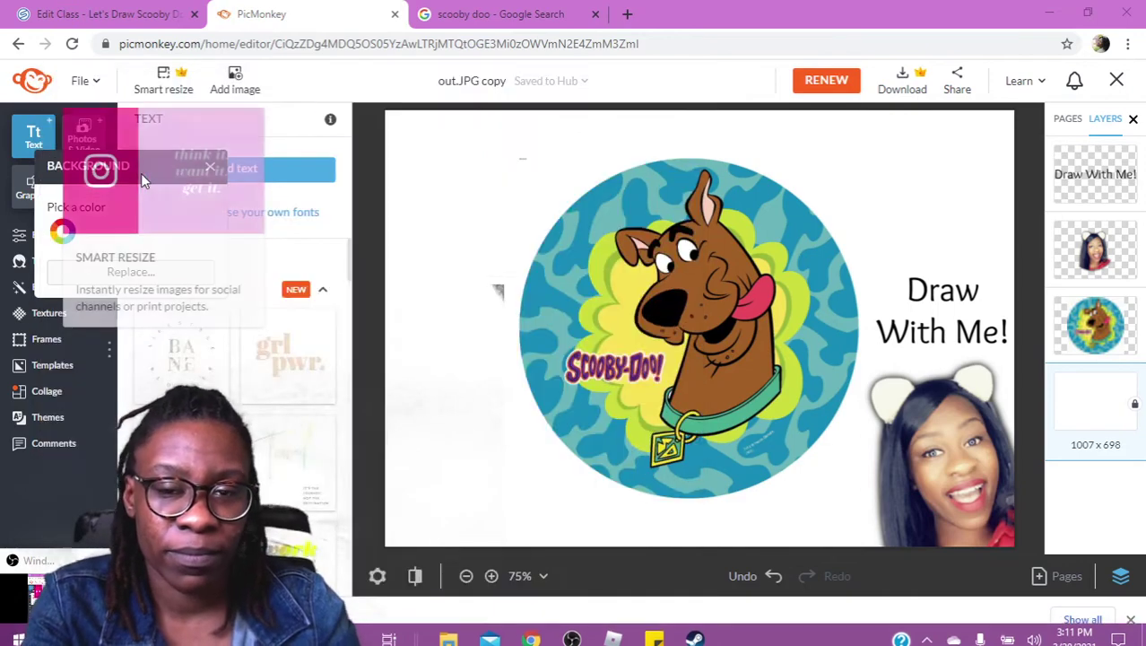
pyautogui.click(653, 231)
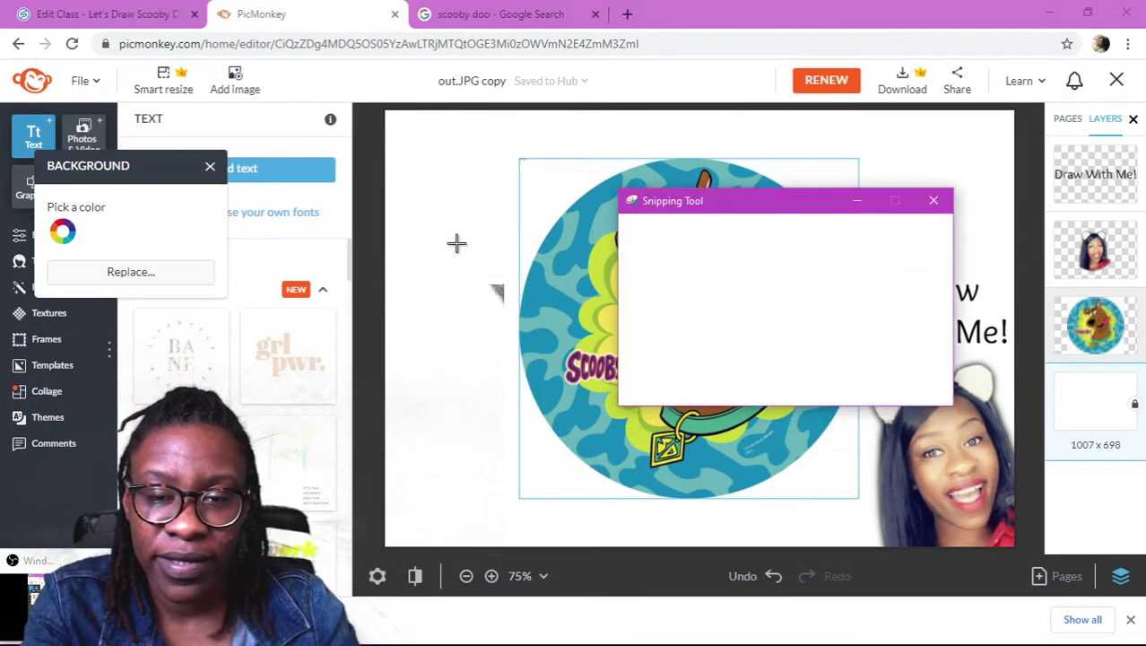
pyautogui.click(933, 200)
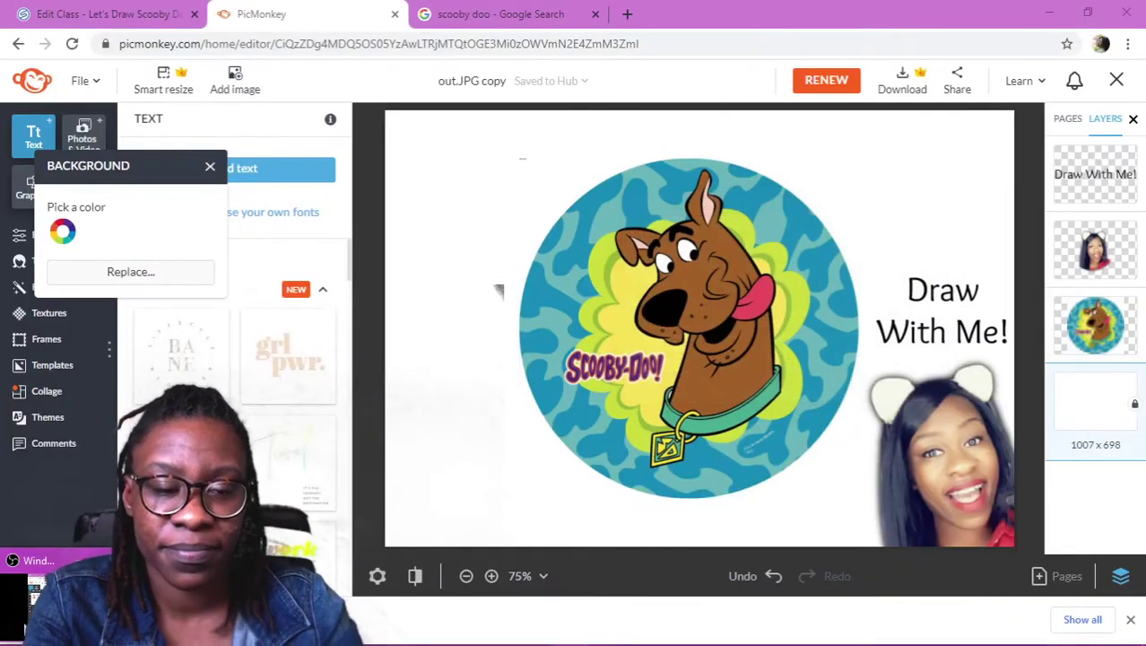
# Open Snipping Tool, move its window off the canvas and capture a rectangular snip of the whole cover design.
pyautogui.press('super')
pyautogui.write('snin')
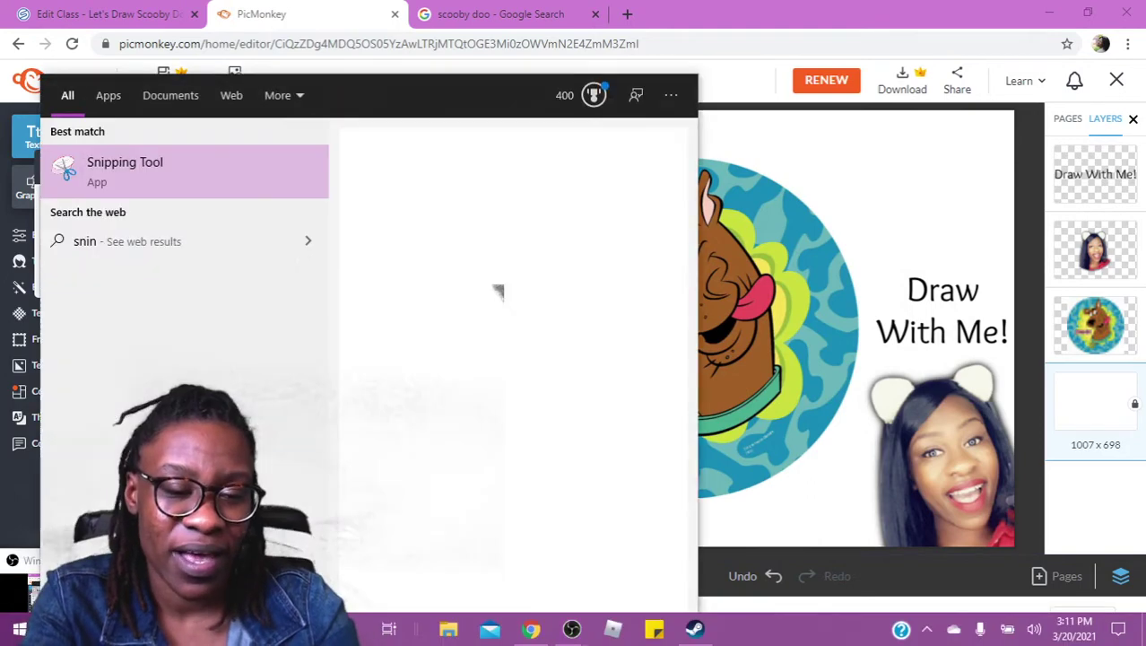
pyautogui.click(187, 167)
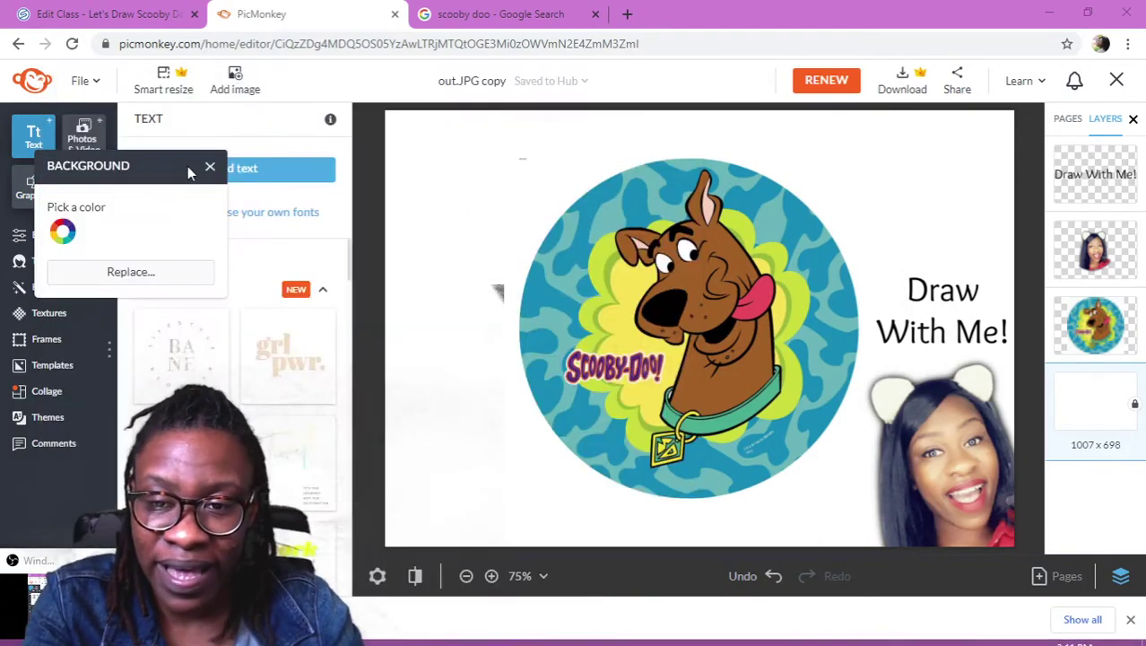
pyautogui.moveTo(655, 204); pyautogui.dragTo(61, 228)
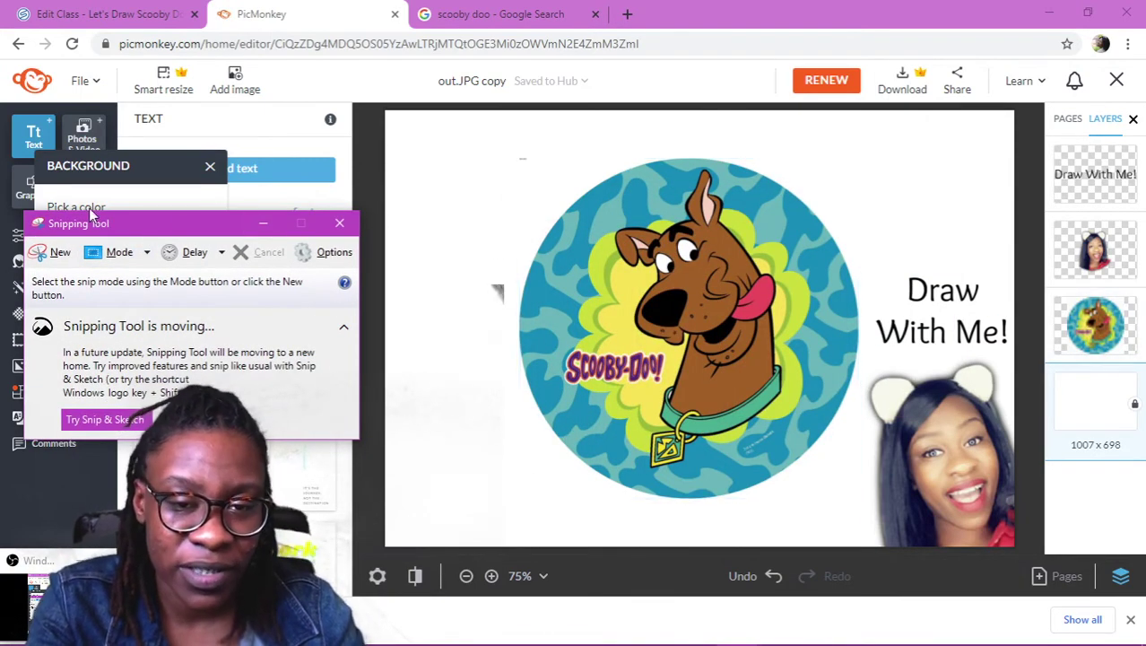
pyautogui.click(50, 252)
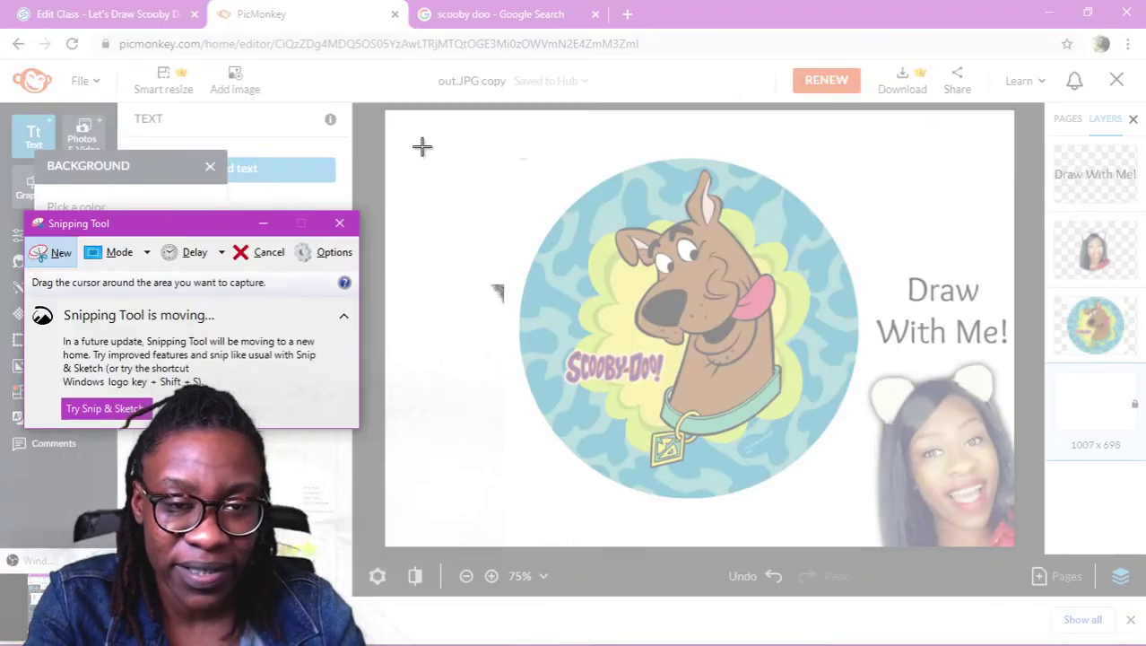
pyautogui.moveTo(386, 111); pyautogui.dragTo(1014, 546)
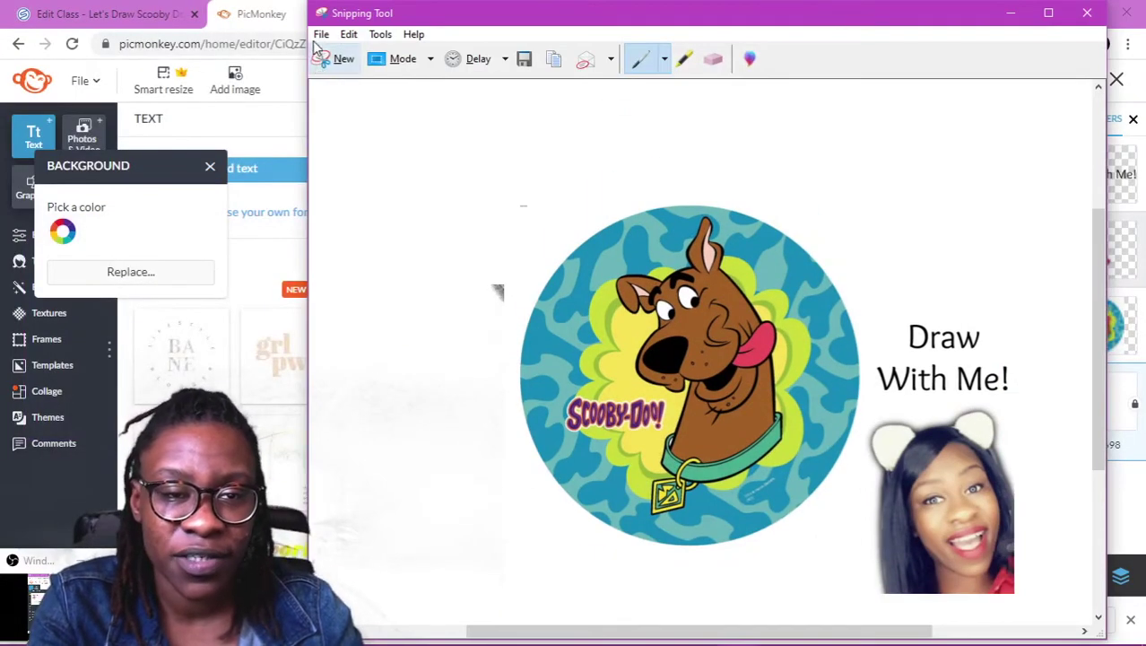
# Save the snip as a PNG named "scooby" in the Outschool pictures folder.
pyautogui.click(321, 34)
pyautogui.click(350, 77)
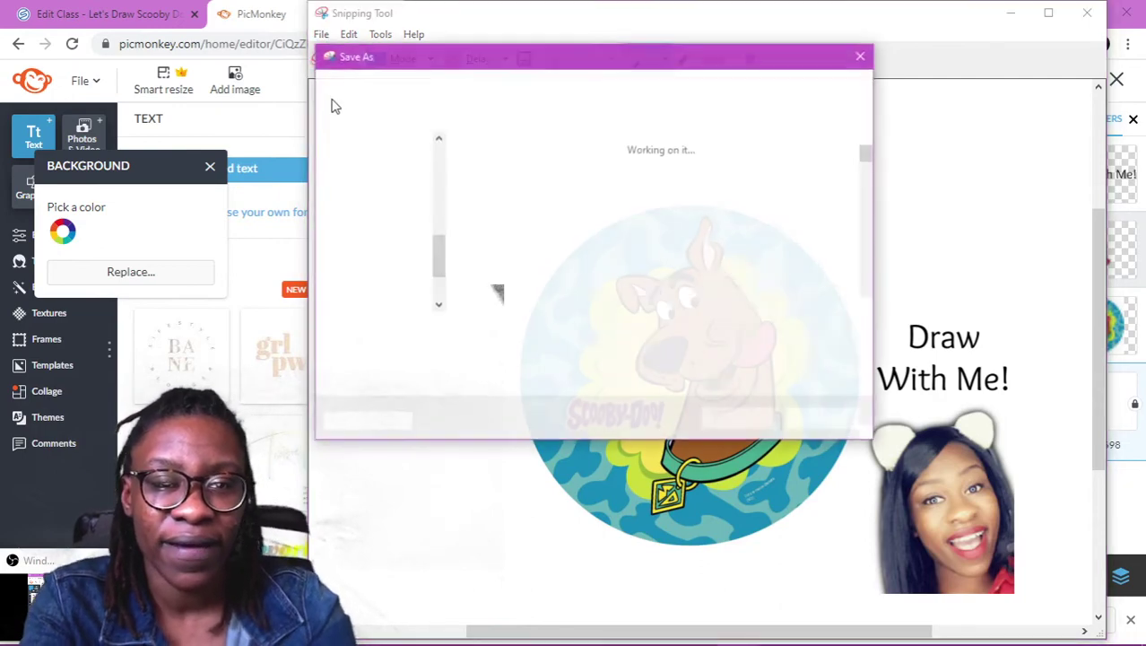
pyautogui.write('scooby')
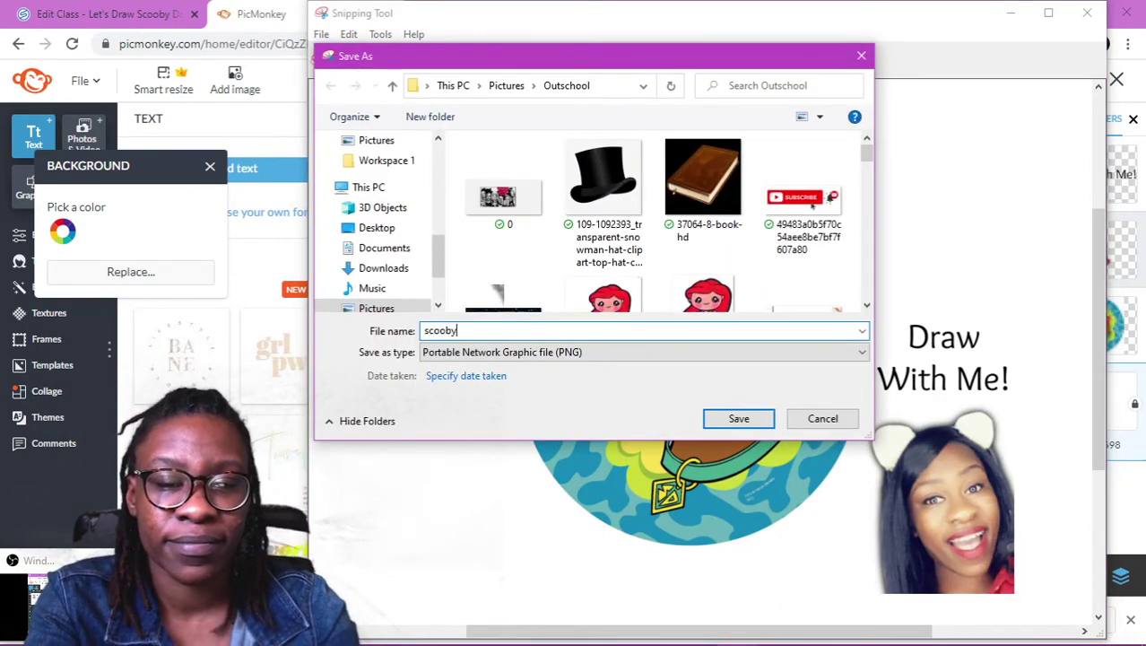
pyautogui.press('Return')
# Switch back to the Outschool class listing and open the file picker for adding its cover image.
pyautogui.click(204, 7)
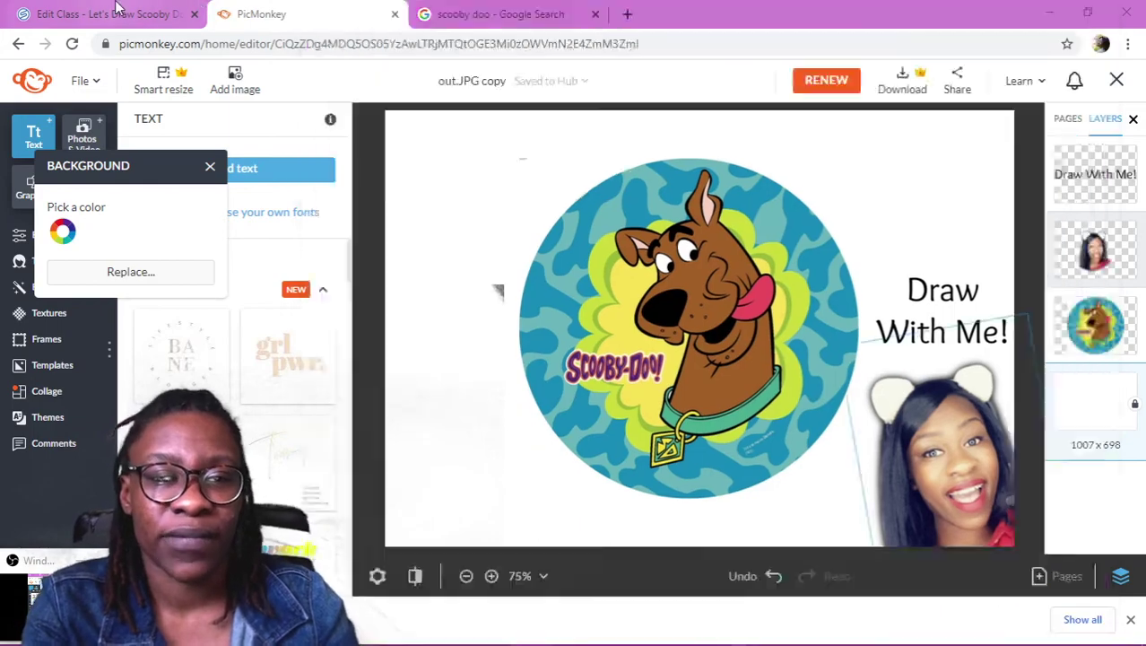
pyautogui.scroll(10, 440, 212)
pyautogui.scroll(15, 329, 335)
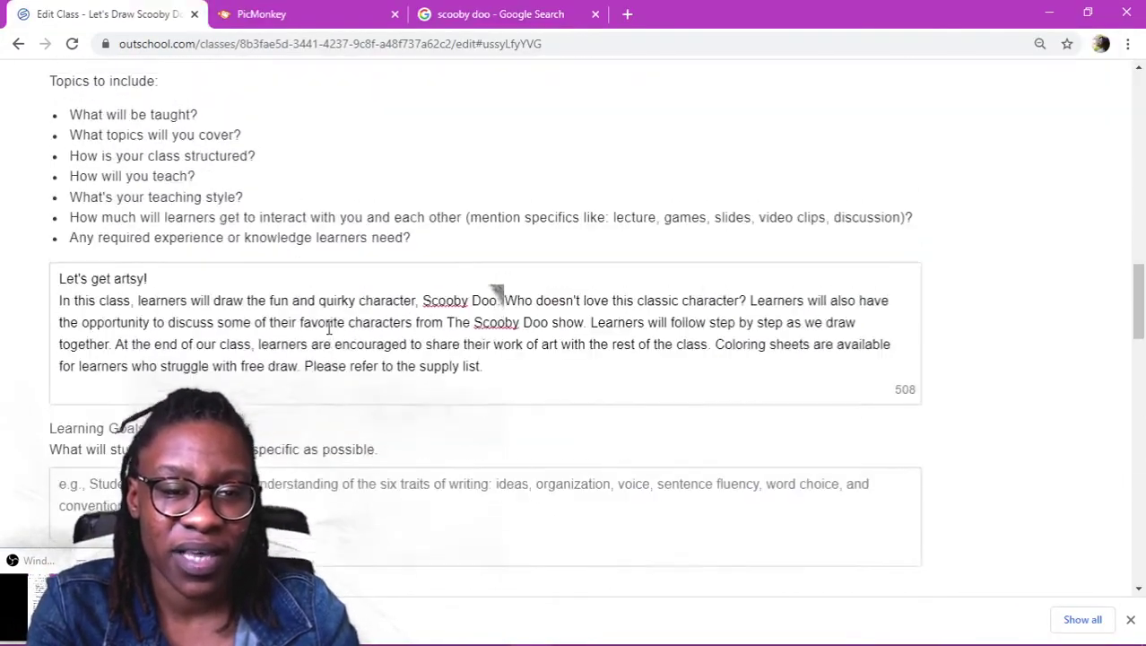
pyautogui.scroll(3, 328, 334)
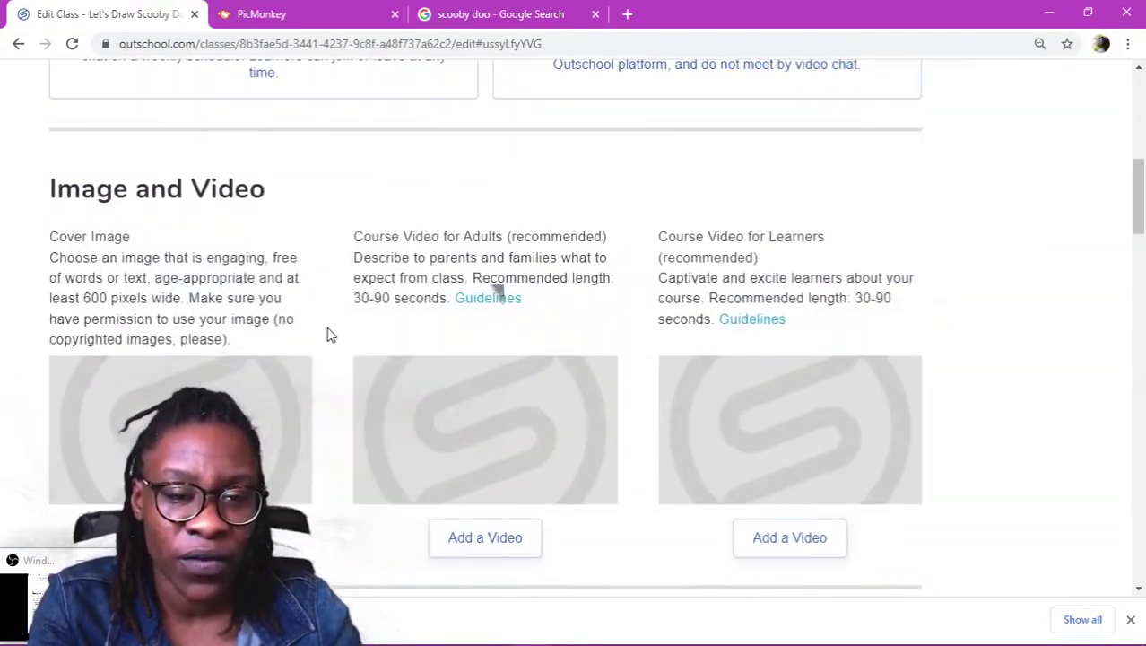
pyautogui.scroll(-3, 329, 335)
pyautogui.click(204, 299)
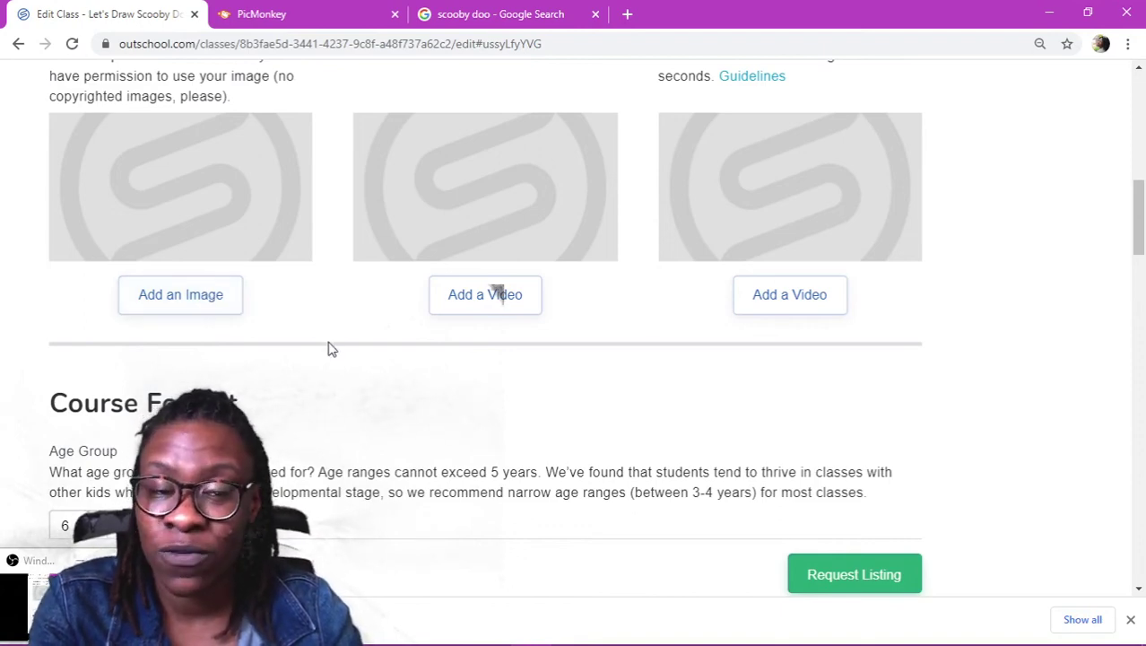
pyautogui.scroll(2, 328, 349)
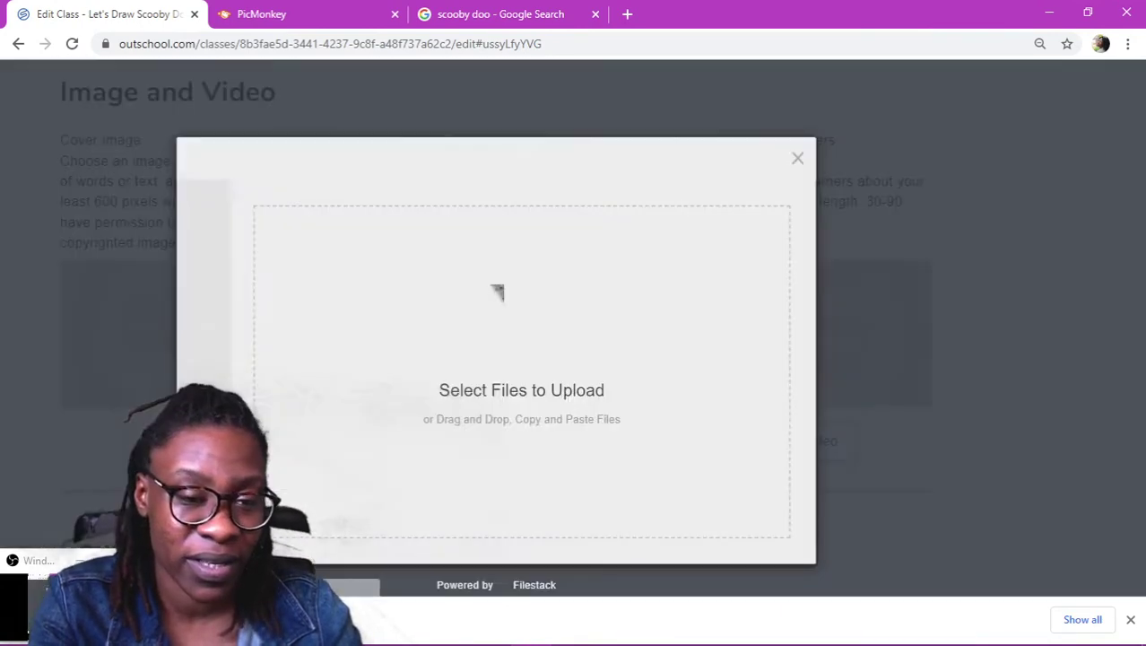
pyautogui.click(505, 396)
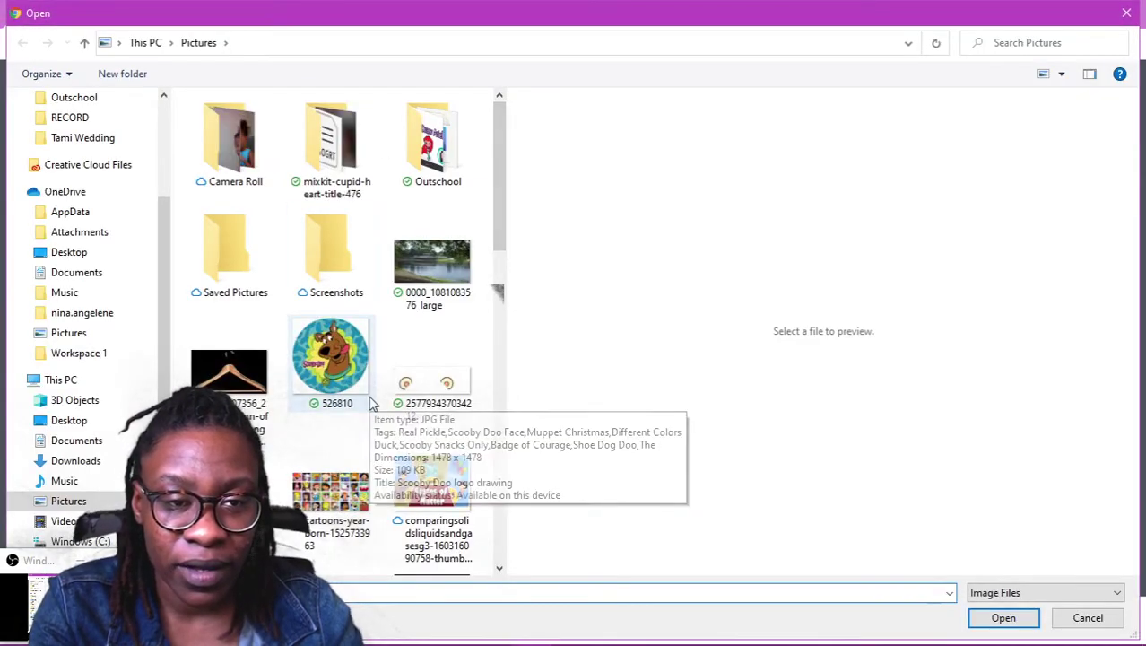
# Find the newly saved Scooby-Doo snip among the recent files in Quick access and load it as the cover image.
pyautogui.scroll(-5, 373, 404)
pyautogui.scroll(2, 89, 134)
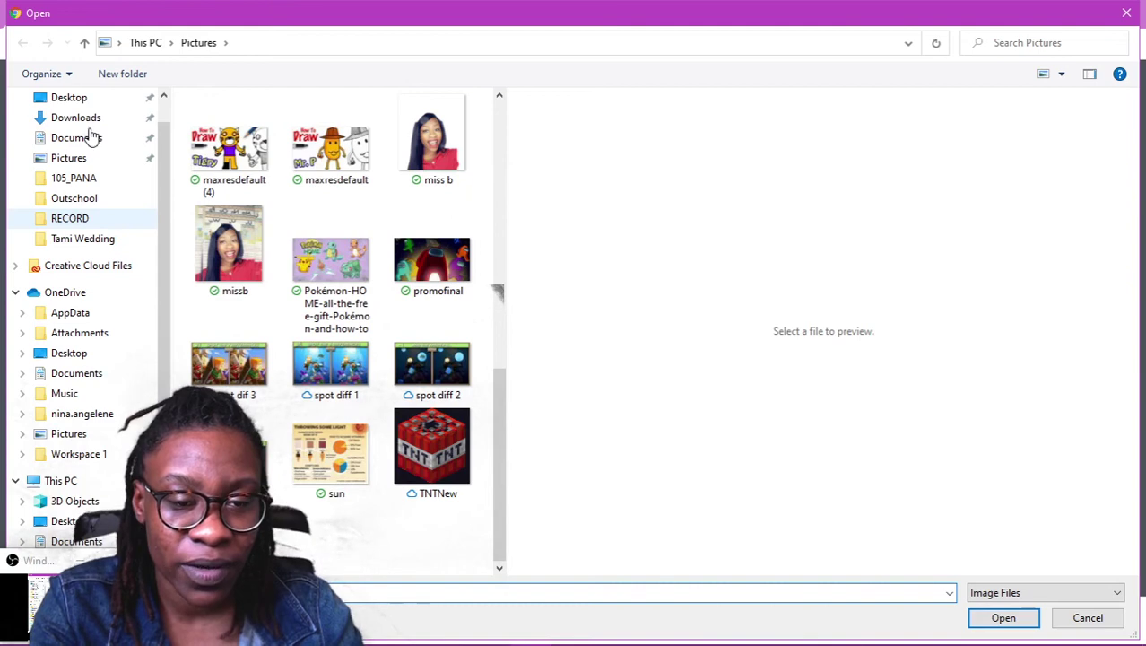
pyautogui.scroll(-2, 88, 296)
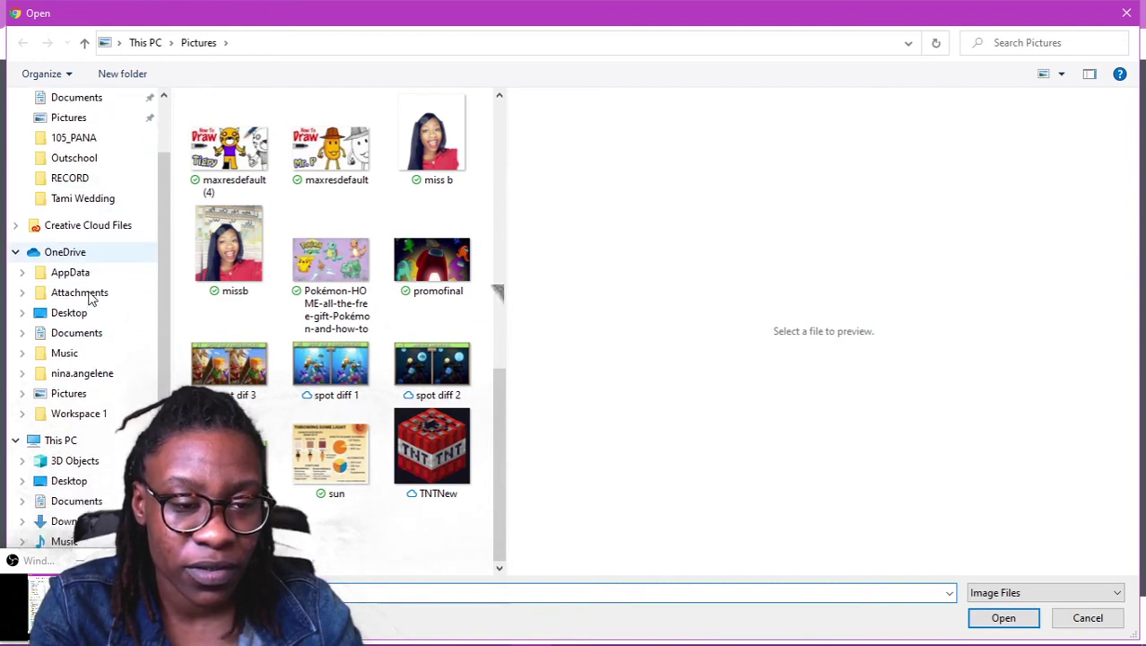
pyautogui.scroll(-3, 115, 481)
pyautogui.scroll(4, 115, 361)
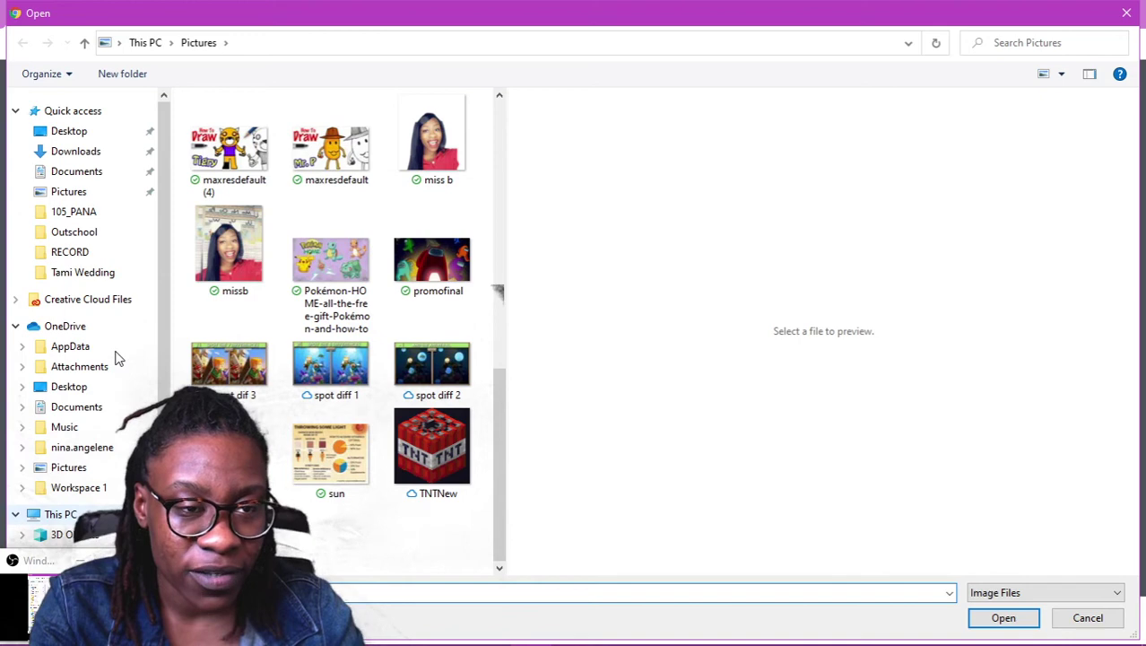
pyautogui.click(115, 113)
pyautogui.scroll(-2, 301, 406)
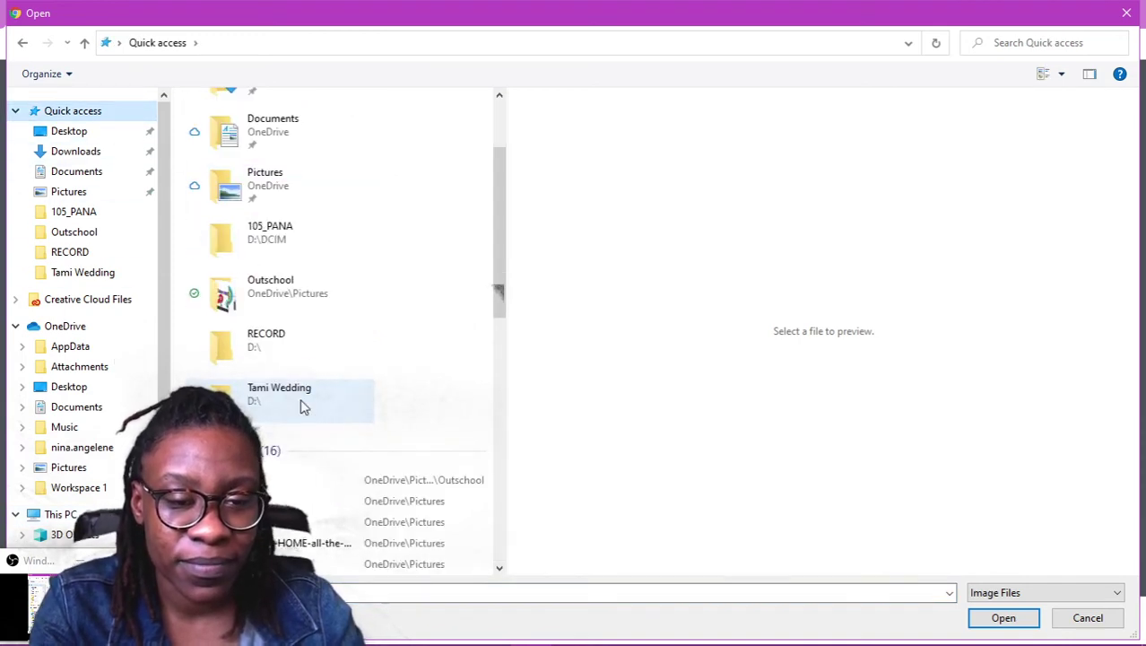
pyautogui.doubleClick(276, 477)
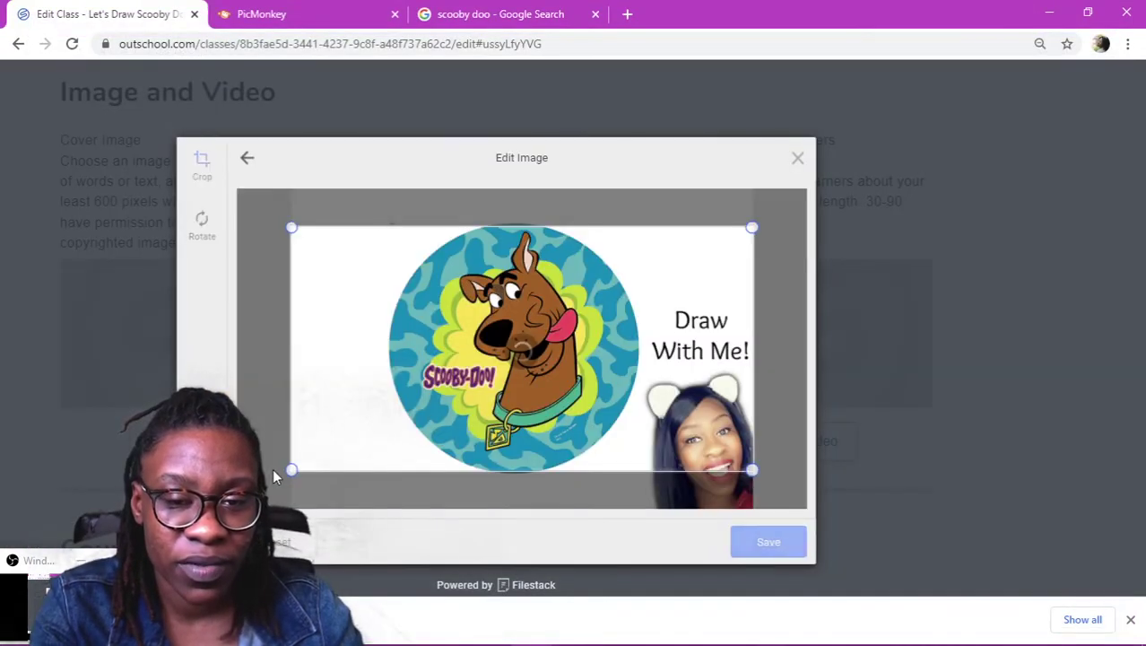
# Position the crop frame over the Scooby-Doo circle, the "Draw With Me!" text and the portrait, save the crop and upload the image.
pyautogui.moveTo(598, 410); pyautogui.dragTo(616, 431)
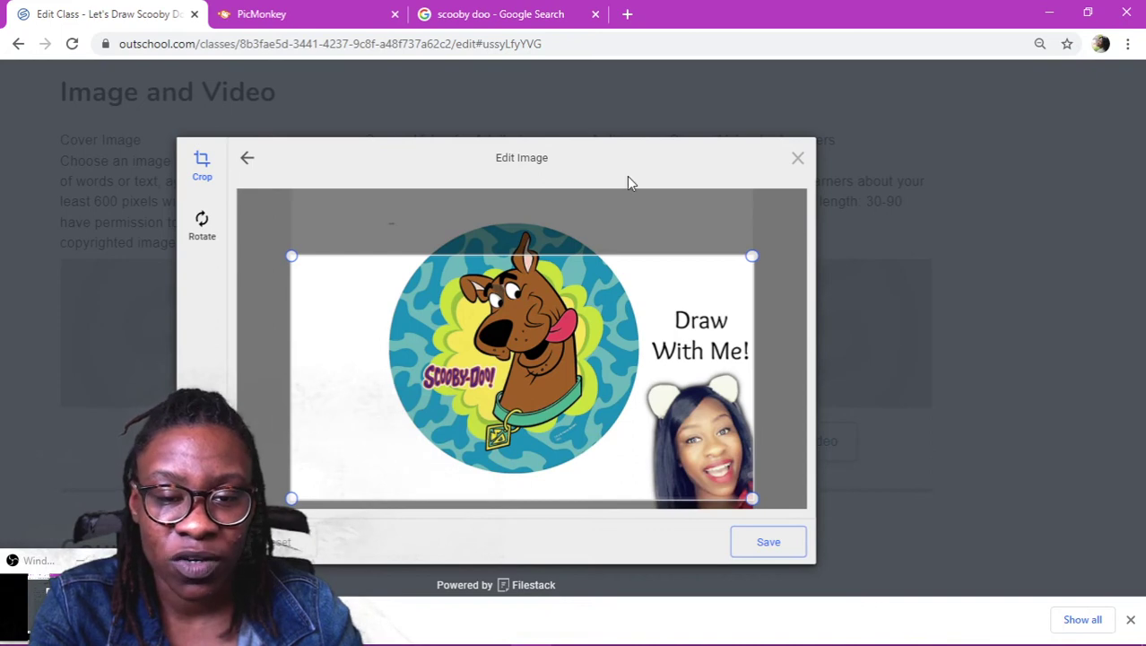
pyautogui.moveTo(641, 344)
pyautogui.mouseDown()
pyautogui.moveTo(648, 321)
pyautogui.moveTo(627, 363)
pyautogui.mouseUp()
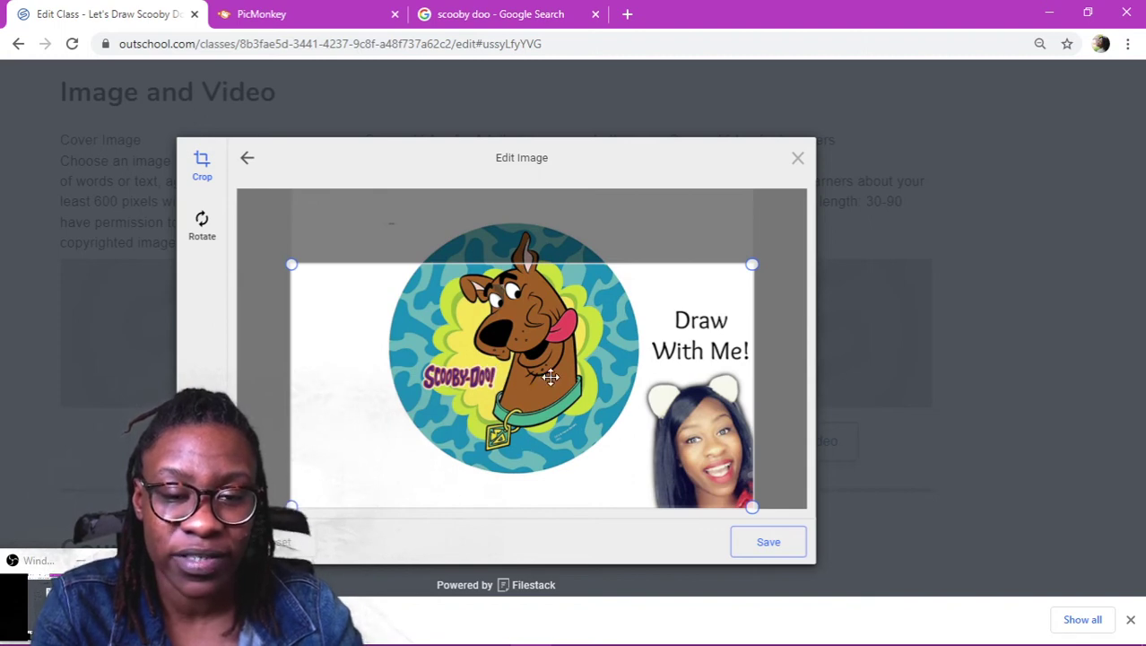
pyautogui.moveTo(468, 388); pyautogui.dragTo(599, 364)
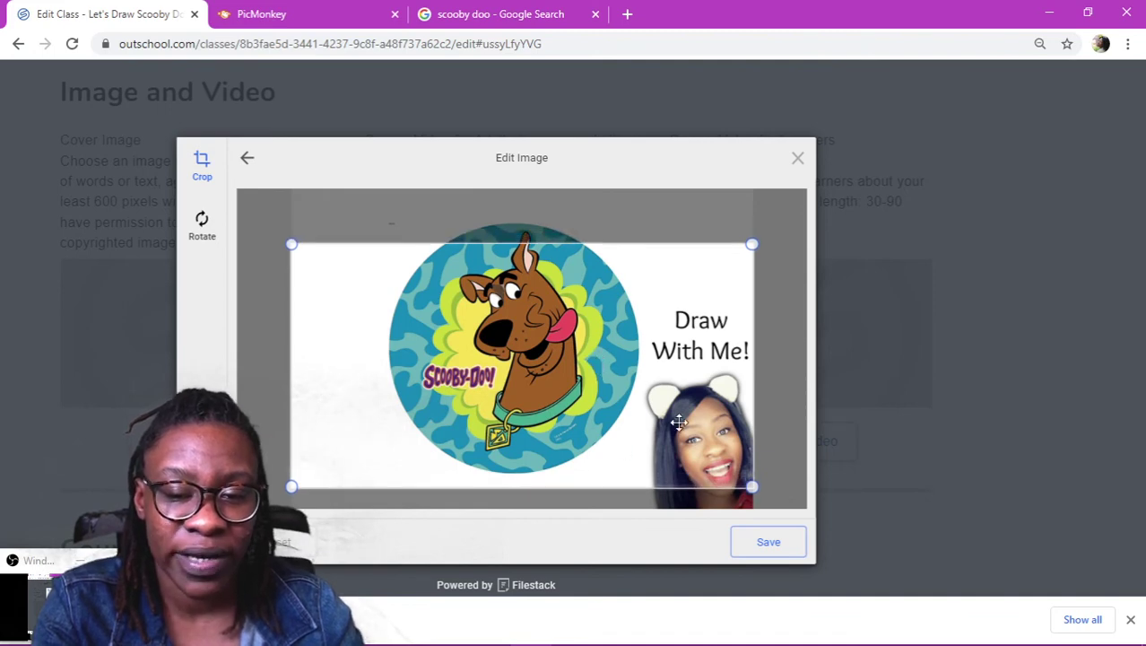
pyautogui.click(741, 542)
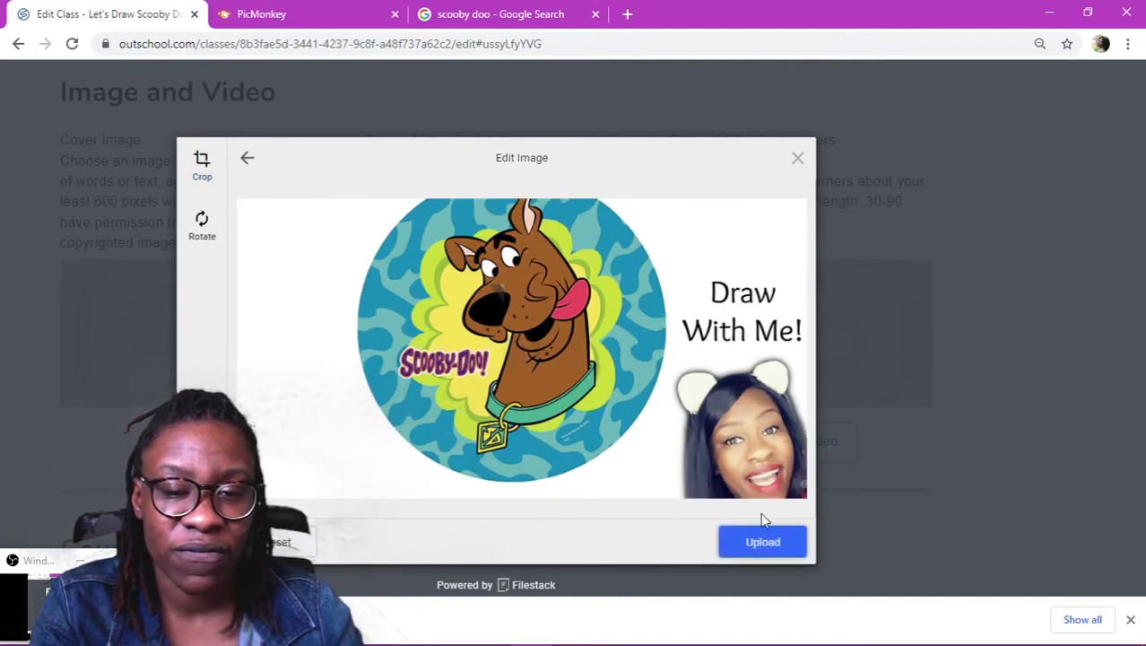
pyautogui.click(761, 542)
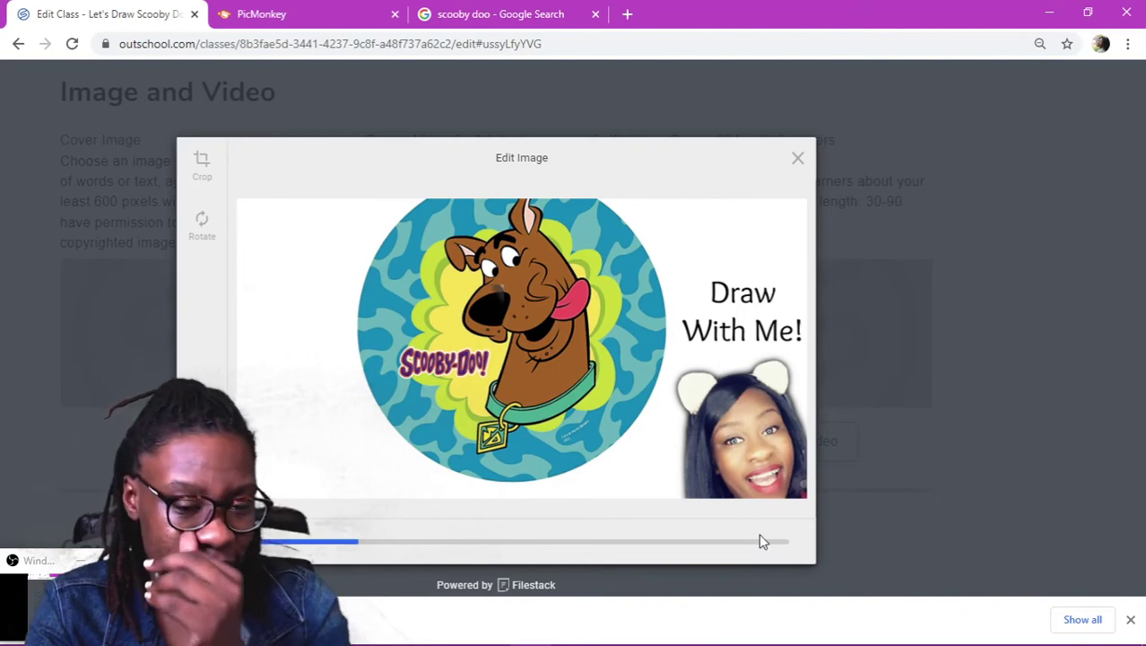
# Examine the uploaded cover image up close and review the whole class listing from the course format to the pricing and basics.
pyautogui.scroll(5, 361, 336)
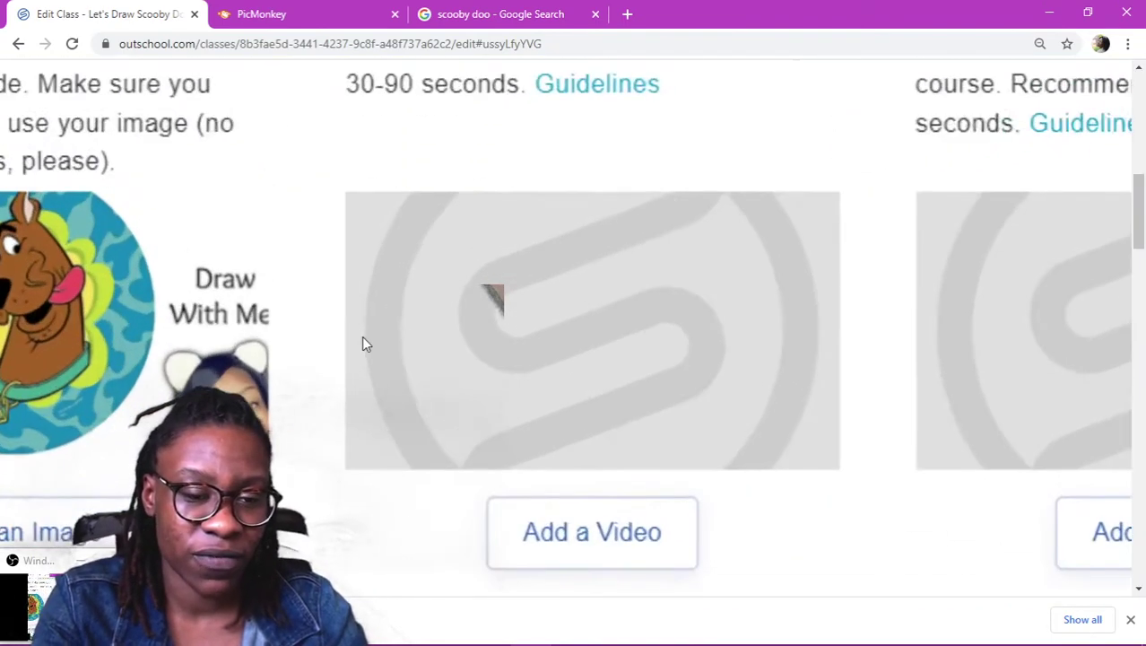
pyautogui.hscroll(-5, 361, 336)
pyautogui.scroll(2, 365, 346)
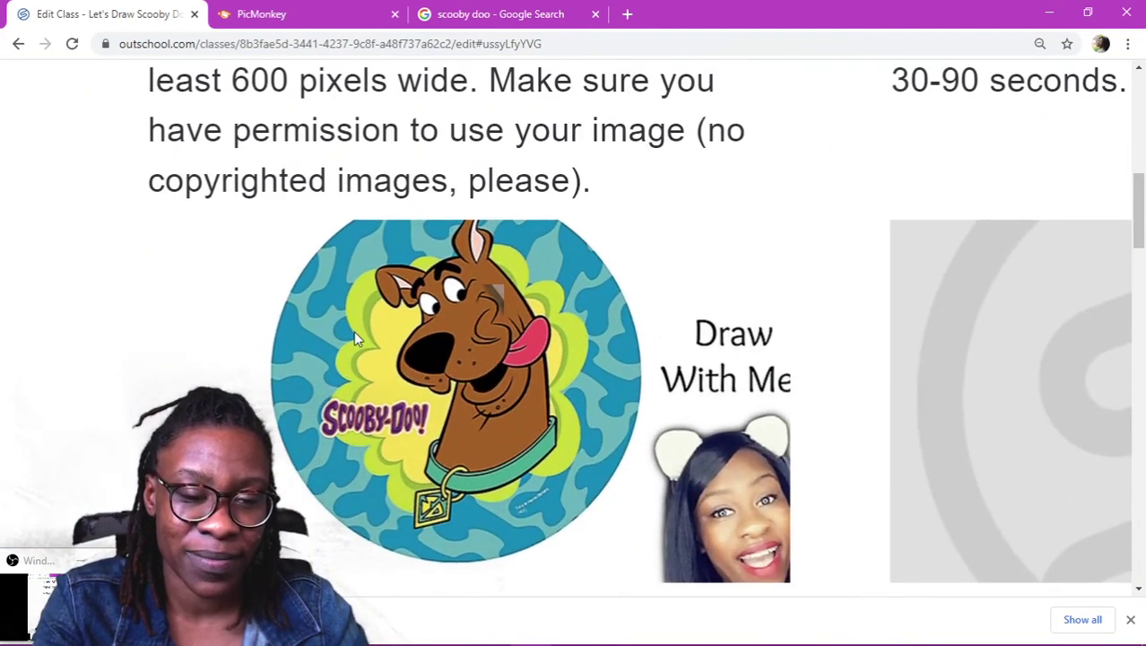
pyautogui.scroll(-6, 354, 331)
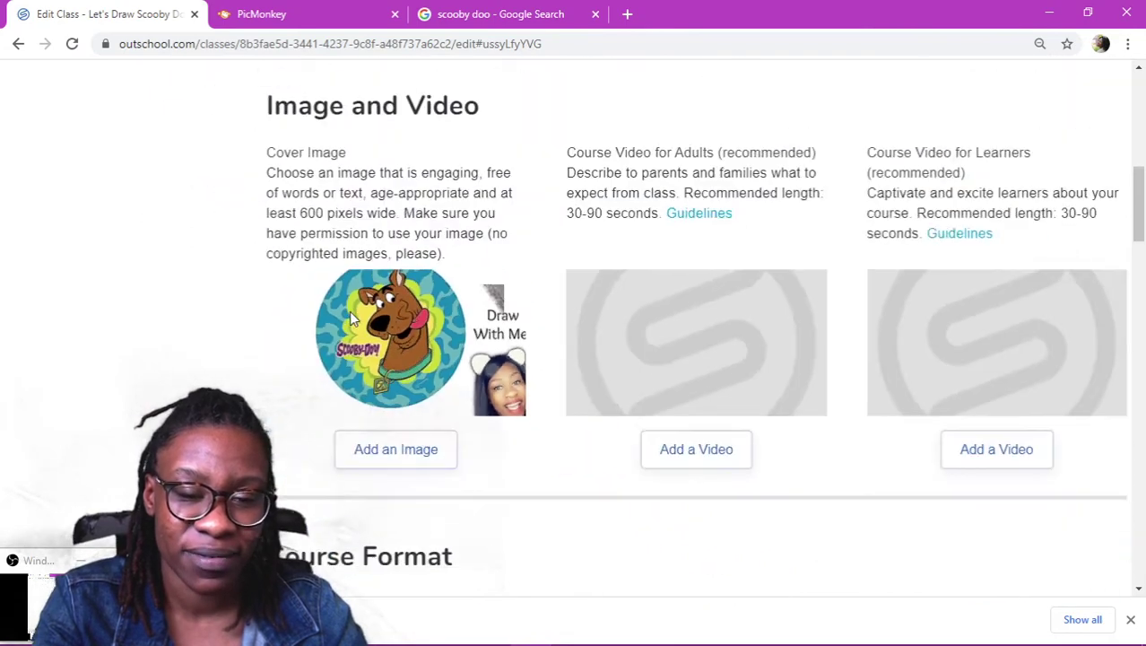
pyautogui.scroll(-5, 349, 310)
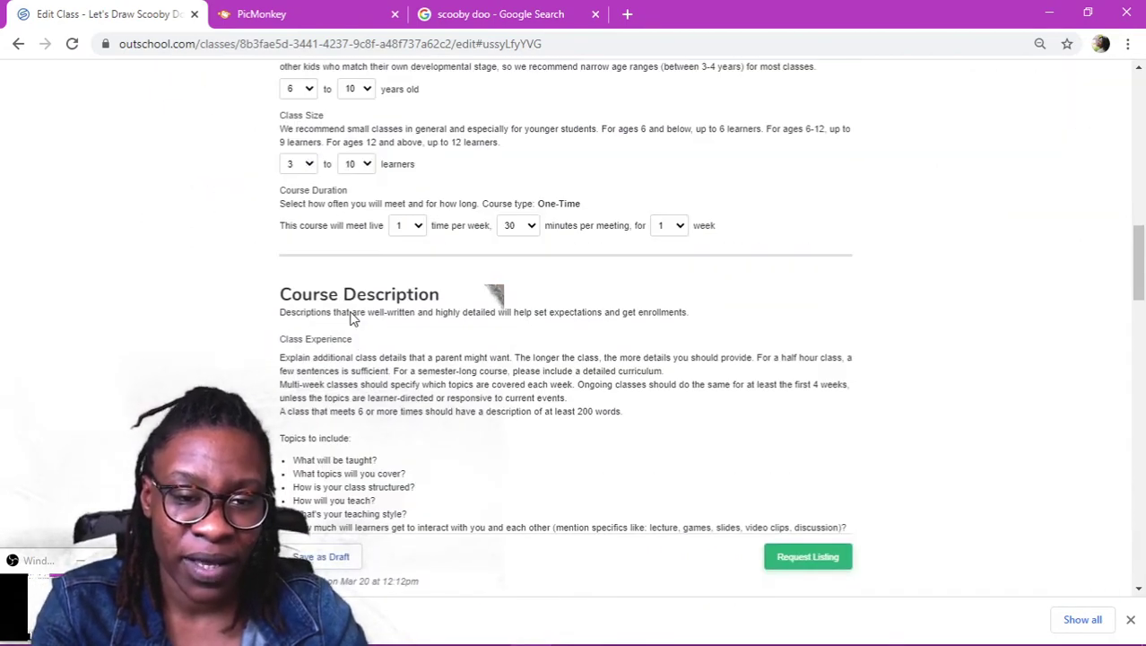
pyautogui.scroll(-15, 352, 319)
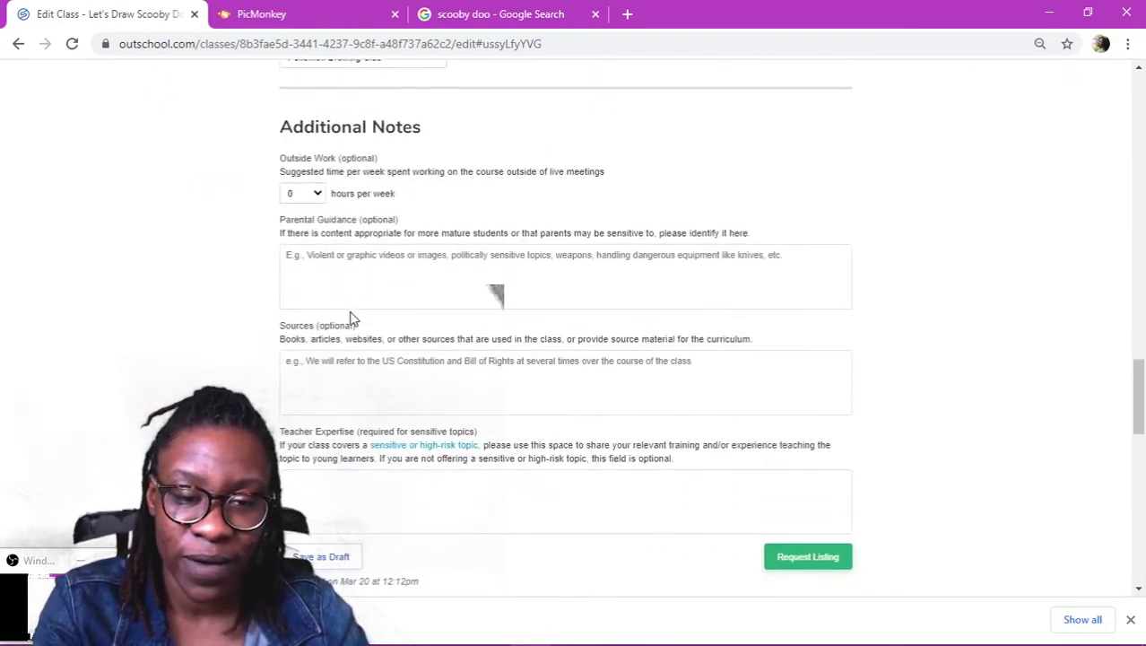
pyautogui.scroll(-10, 580, 326)
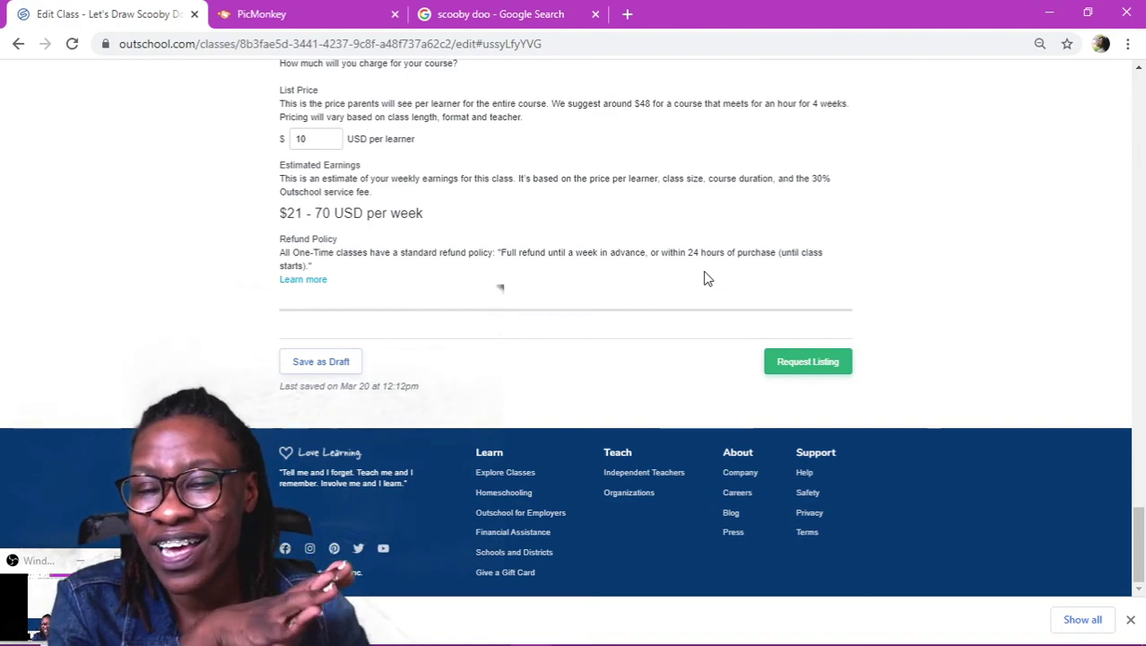
pyautogui.scroll(20, 705, 279)
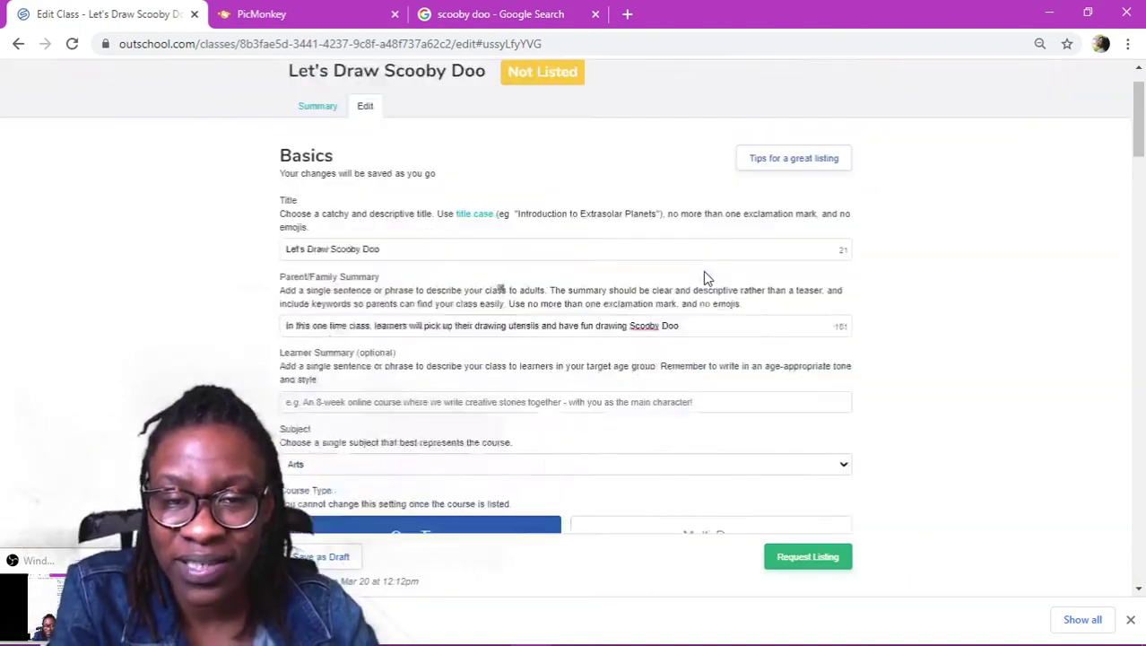